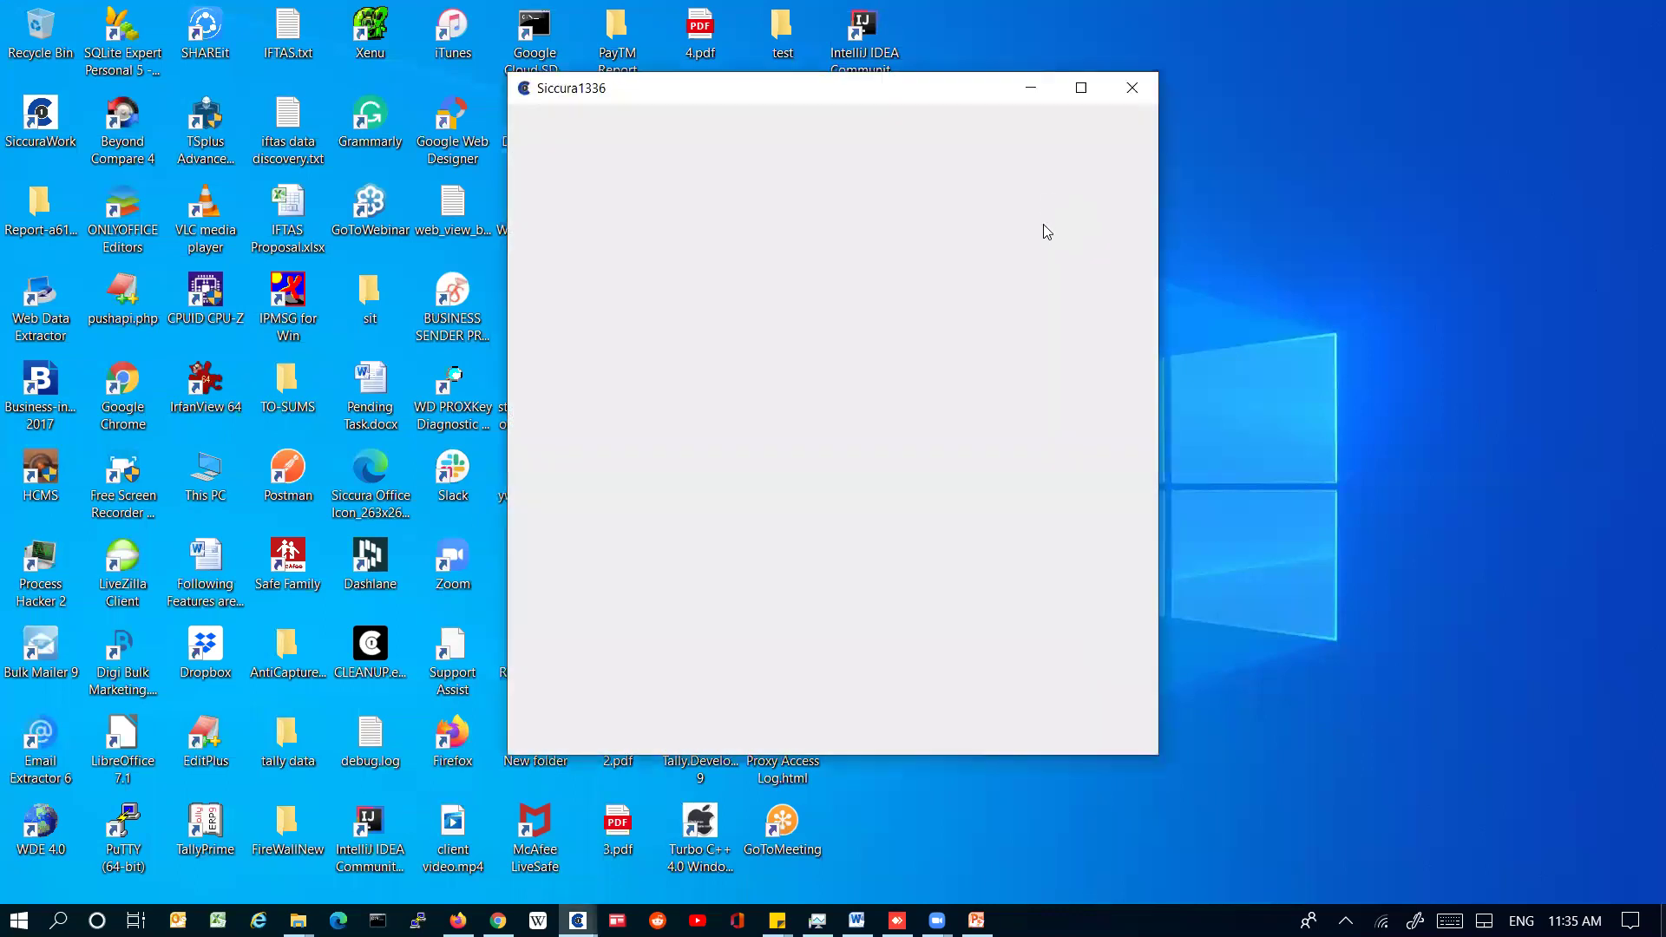
Open the Settings and Cloud modules from My Apps in separate windows
{"action": "left_click", "coordinate": [974, 244]}
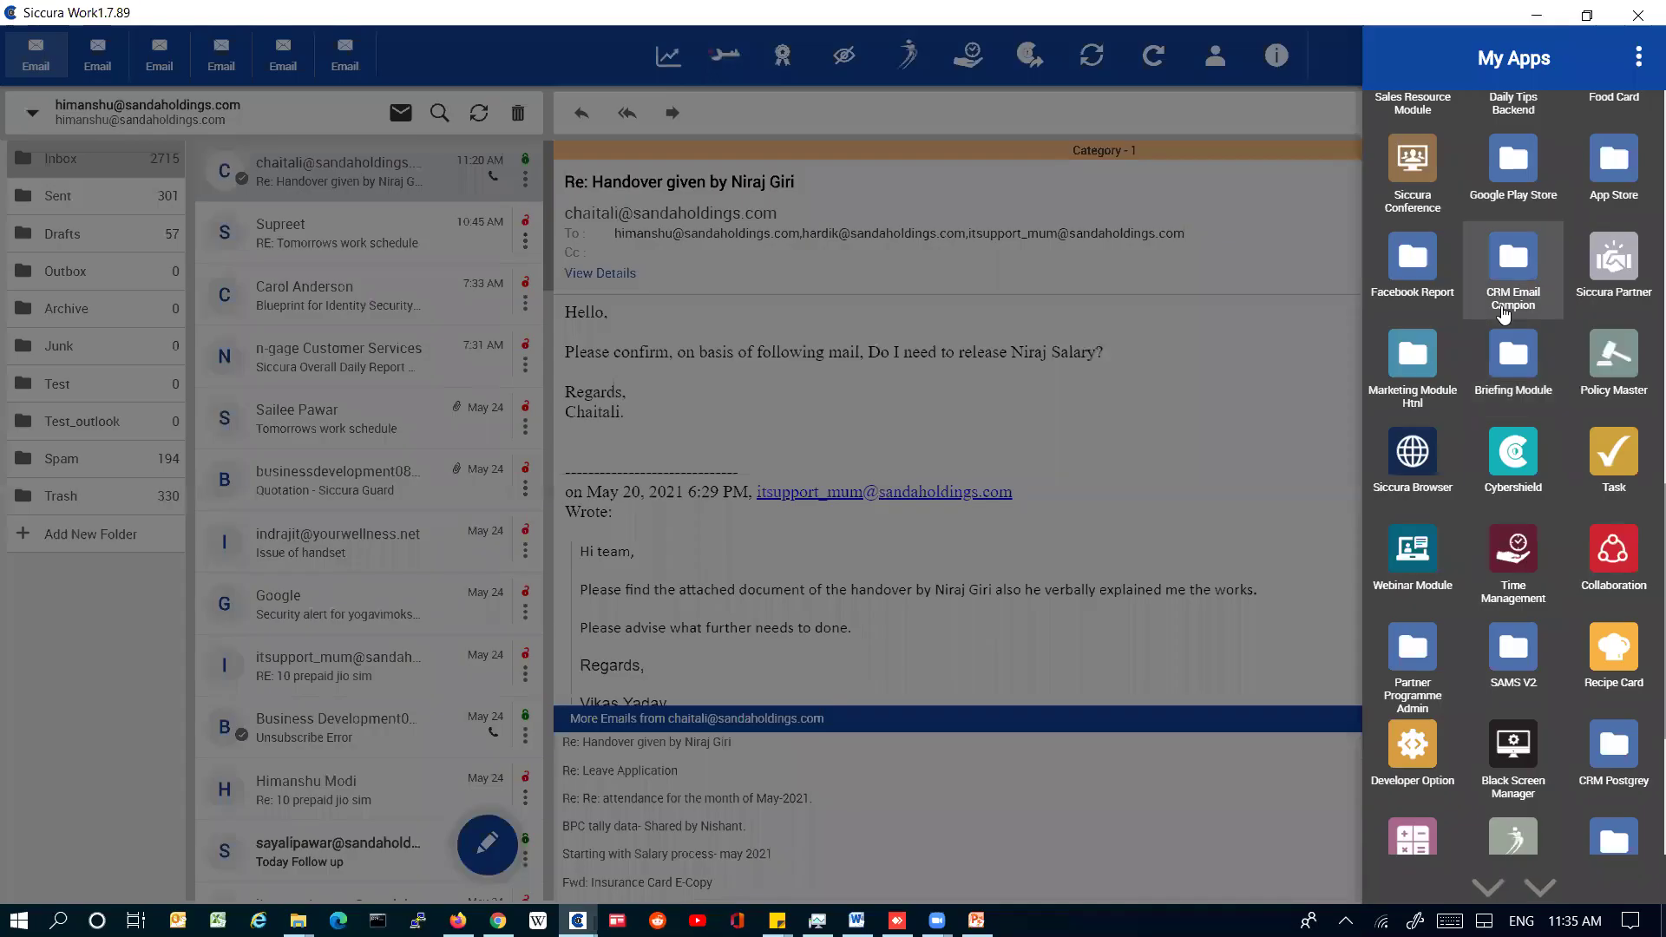
{"action": "scroll", "coordinate": [1504, 315], "scroll_direction": "up", "scroll_amount": 12}
{"action": "left_click", "coordinate": [1430, 558]}
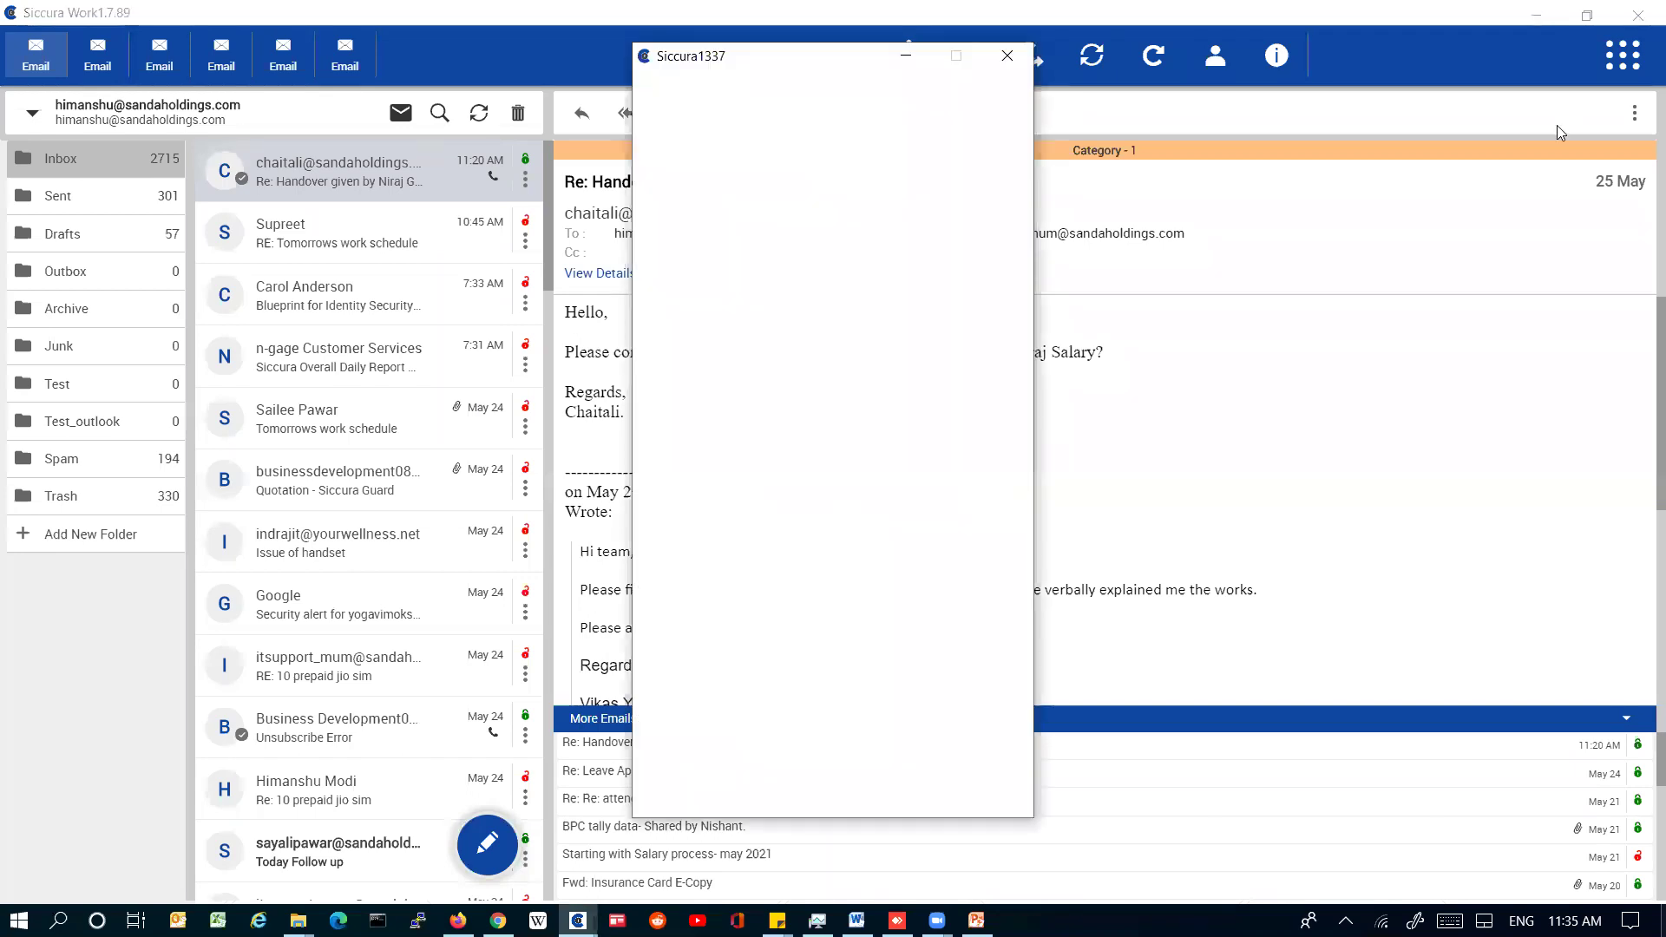
{"action": "left_click", "coordinate": [1621, 53]}
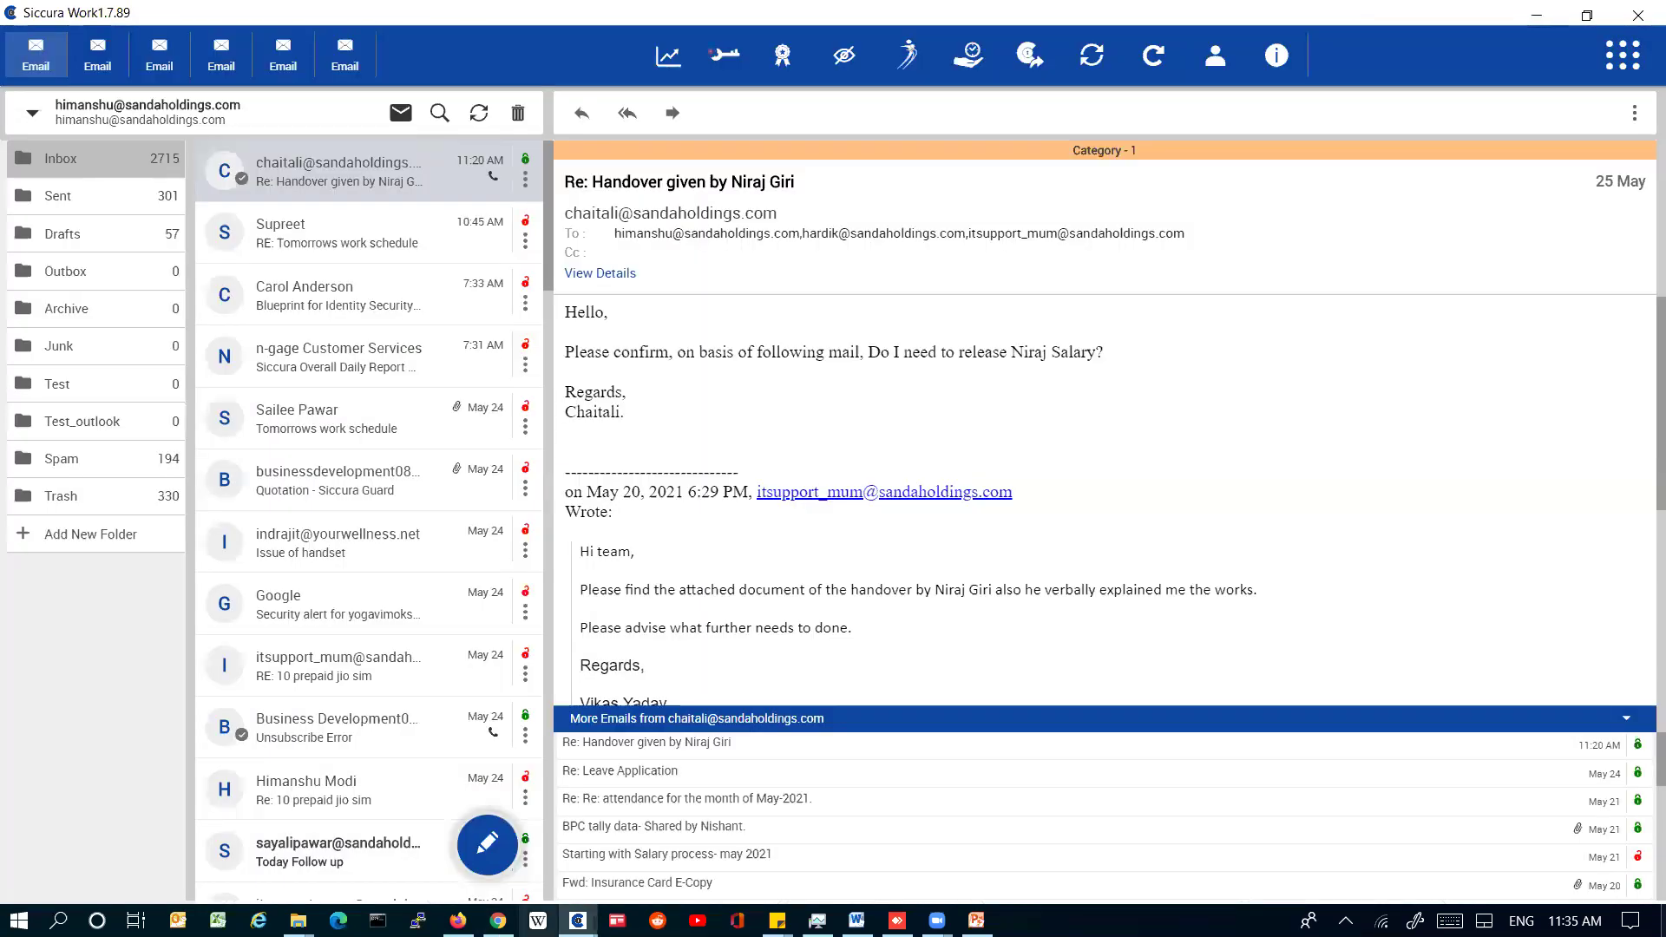
Refresh the Black Screen Manager's stage list and disable the black screen for Siccura1337 and Siccura1338
{"action": "mouse_move", "coordinate": [578, 920]}
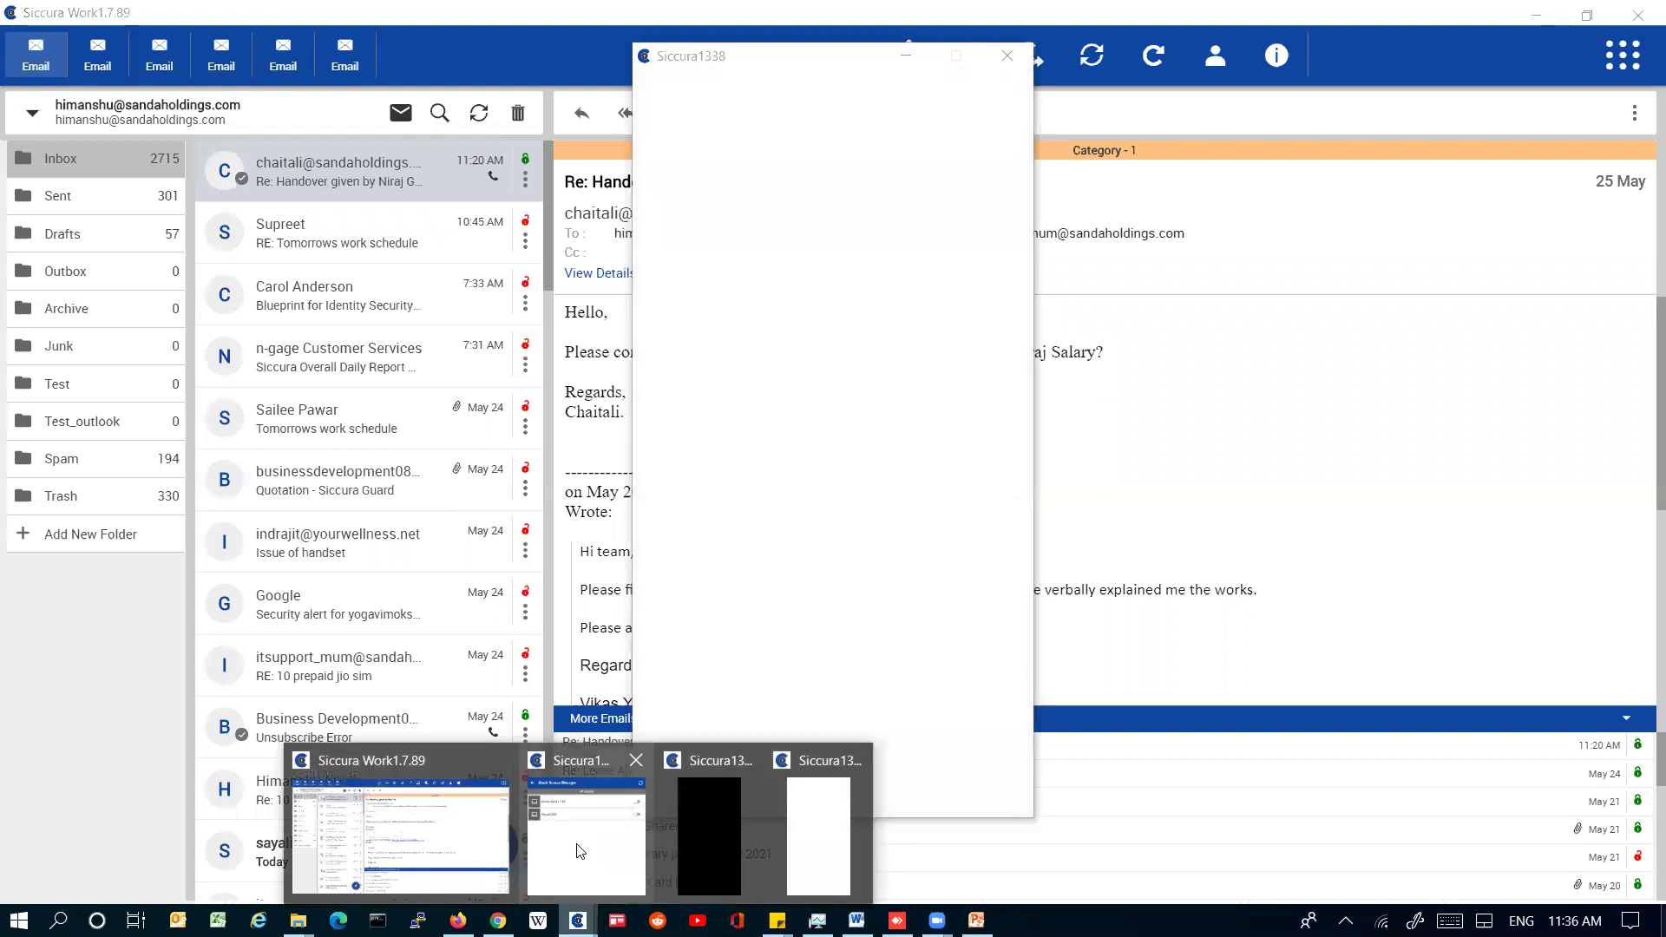
{"action": "left_click", "coordinate": [578, 849]}
{"action": "left_click", "coordinate": [1127, 141]}
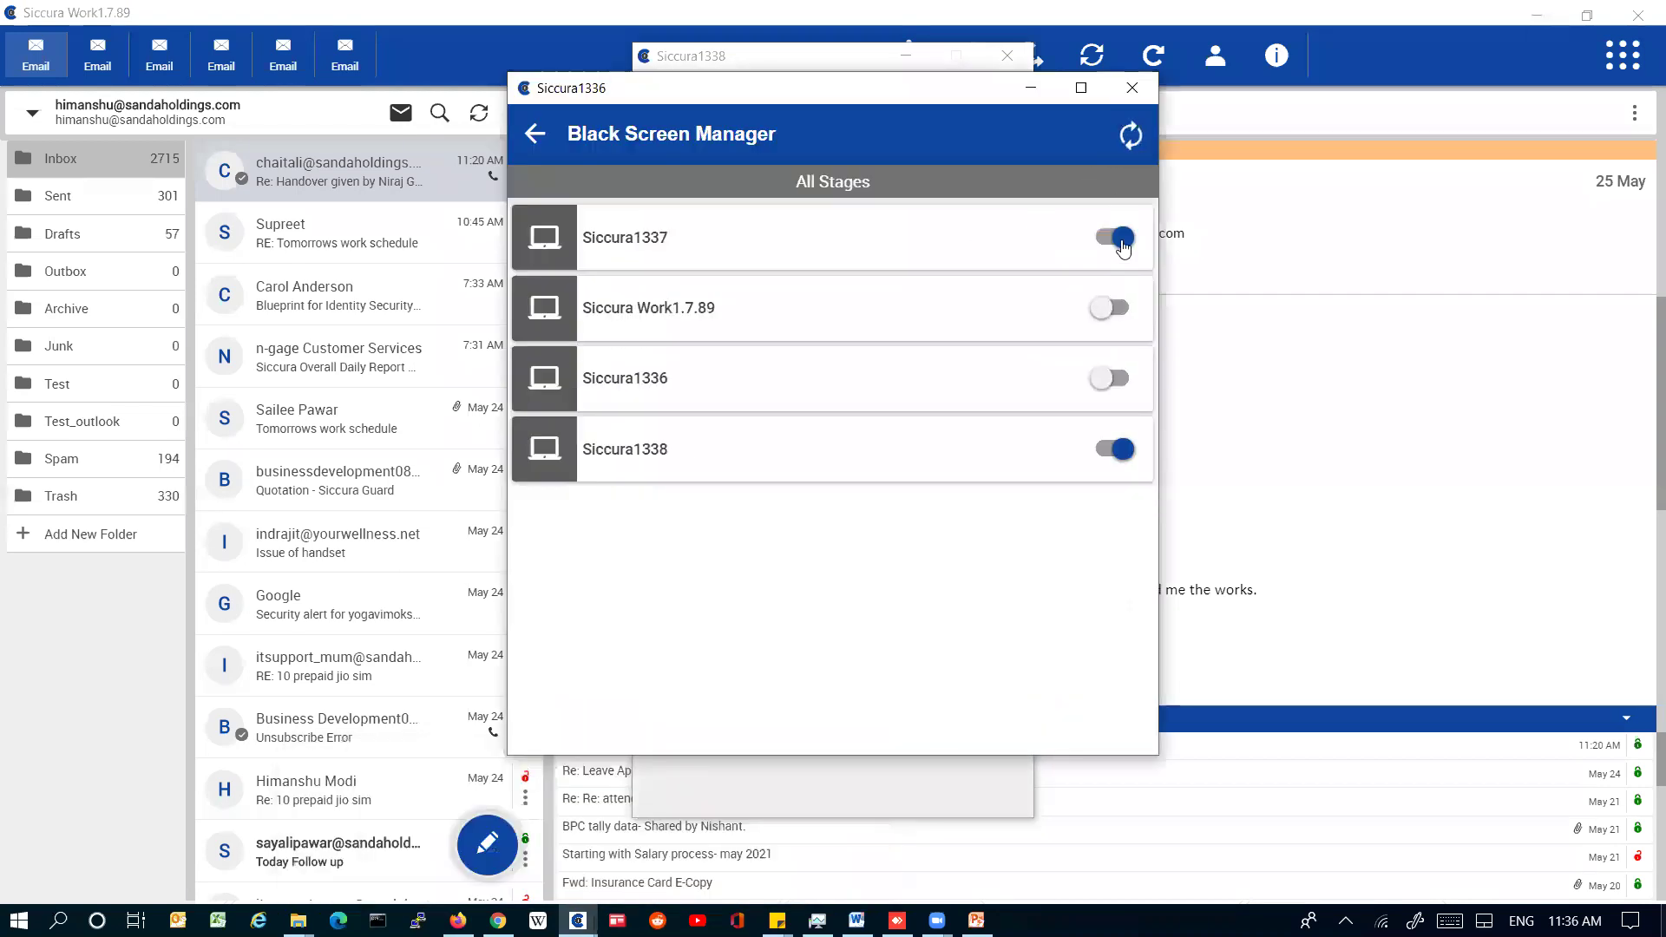
{"action": "left_click", "coordinate": [1120, 242]}
{"action": "left_click", "coordinate": [1112, 449]}
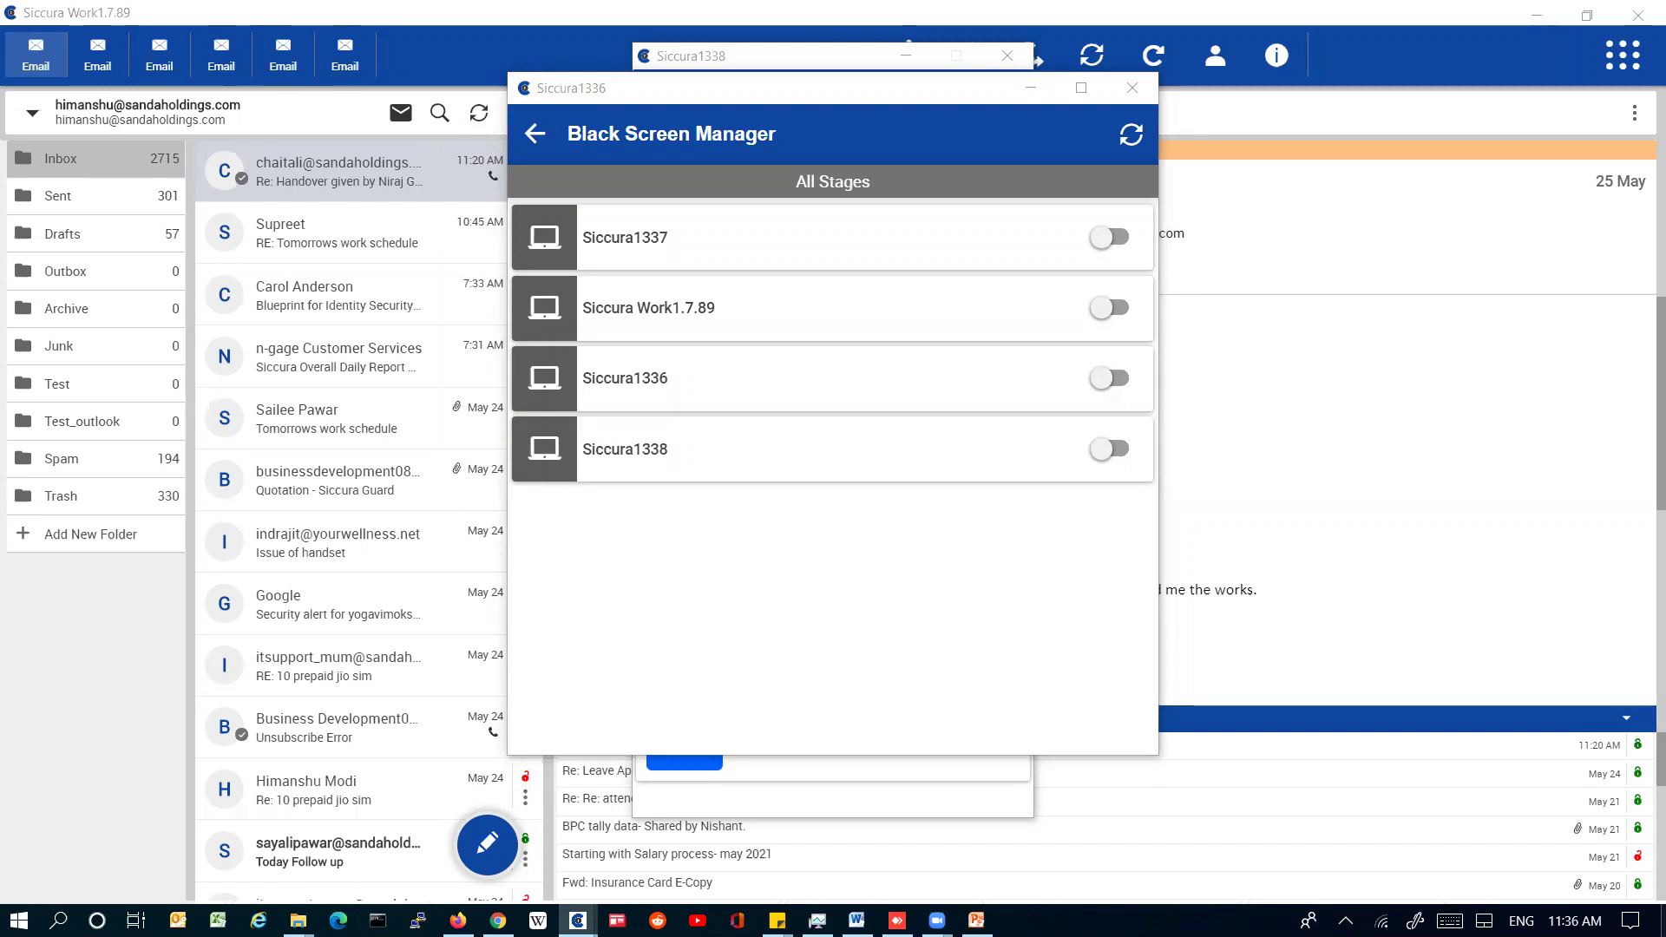
Switch to File Explorer and open the data folder inside Tally.ERP9 on the C: drive
{"action": "mouse_move", "coordinate": [299, 919]}
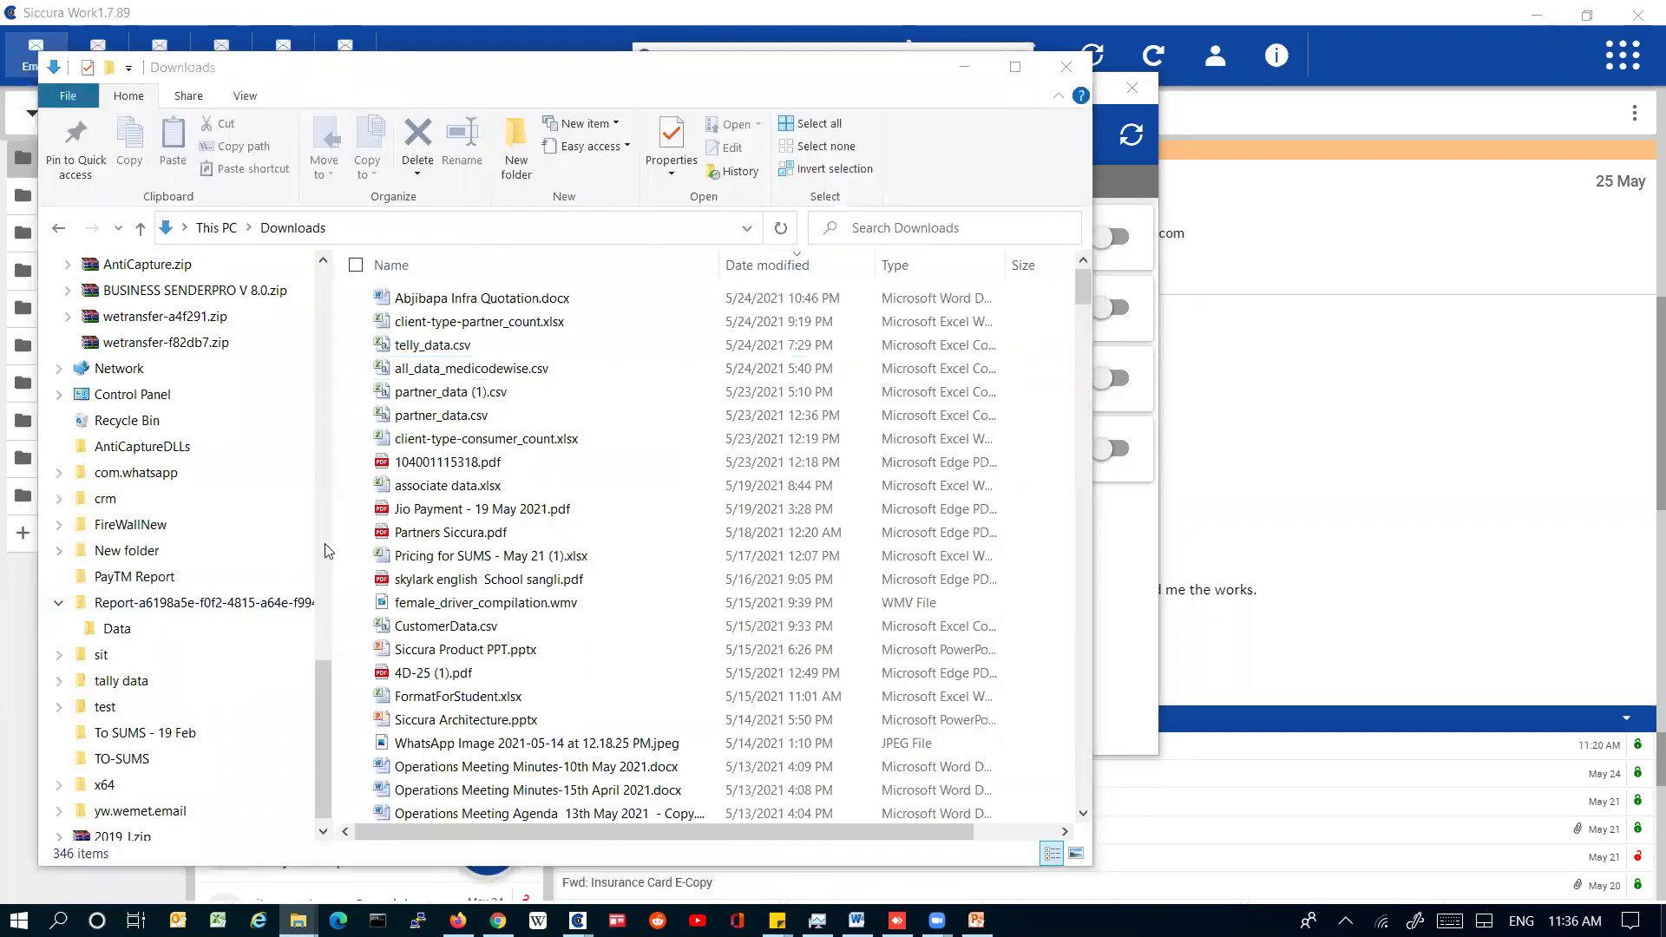
{"action": "left_click", "coordinate": [319, 497]}
{"action": "scroll", "coordinate": [137, 425], "scroll_direction": "up", "scroll_amount": 5}
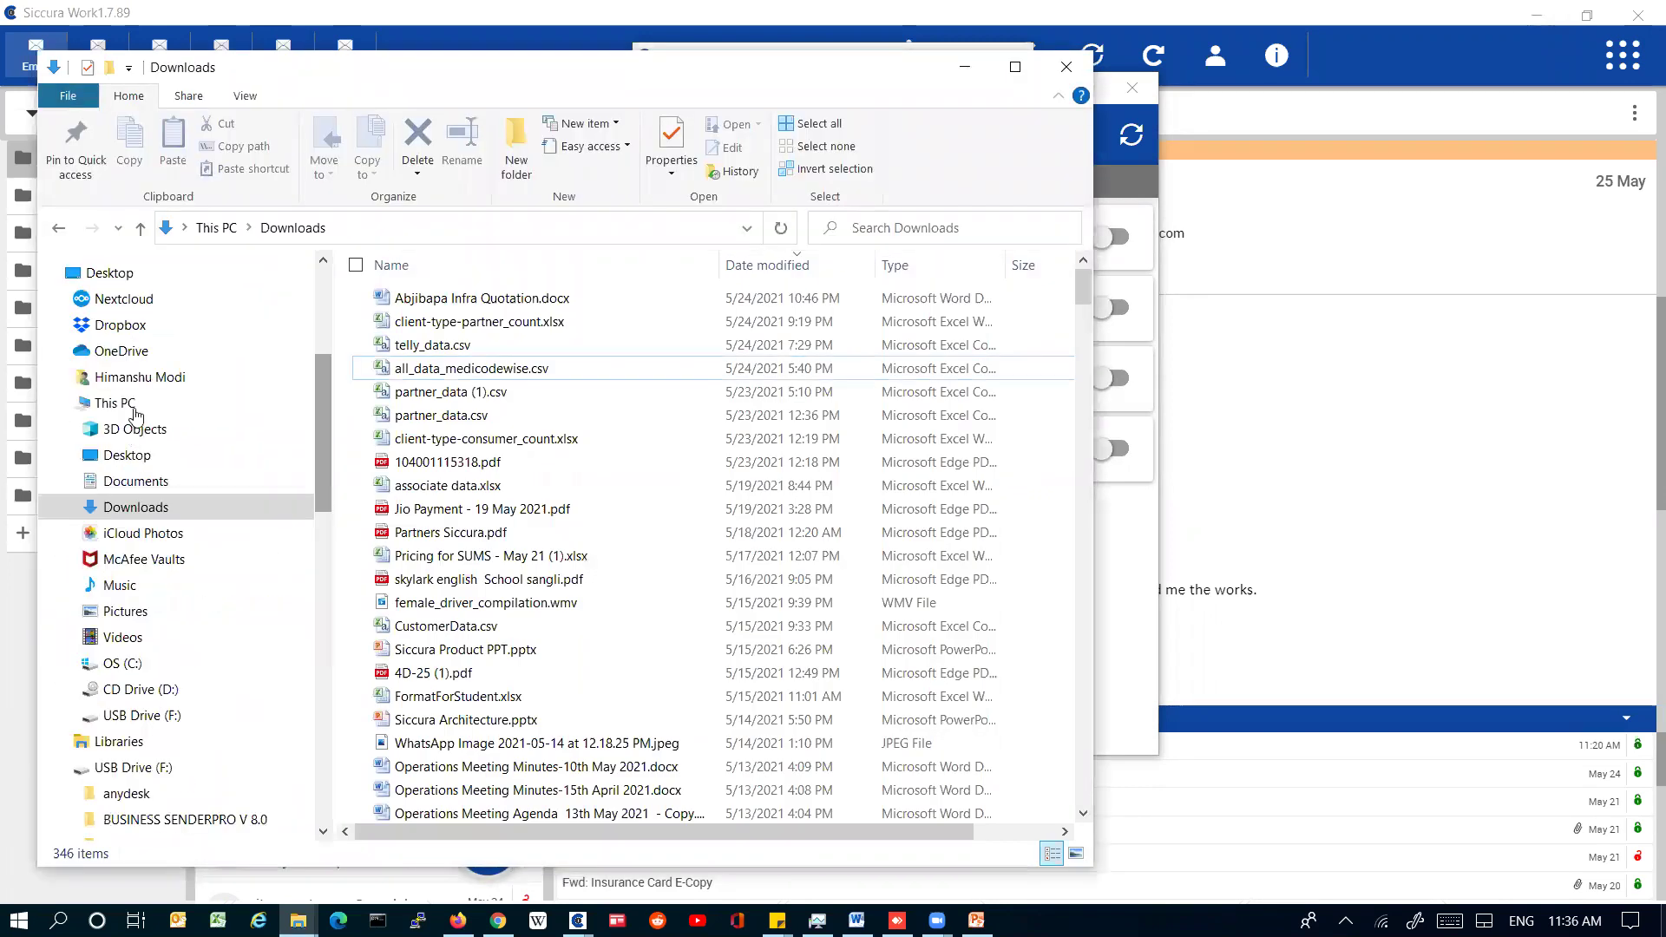
{"action": "left_click", "coordinate": [134, 424]}
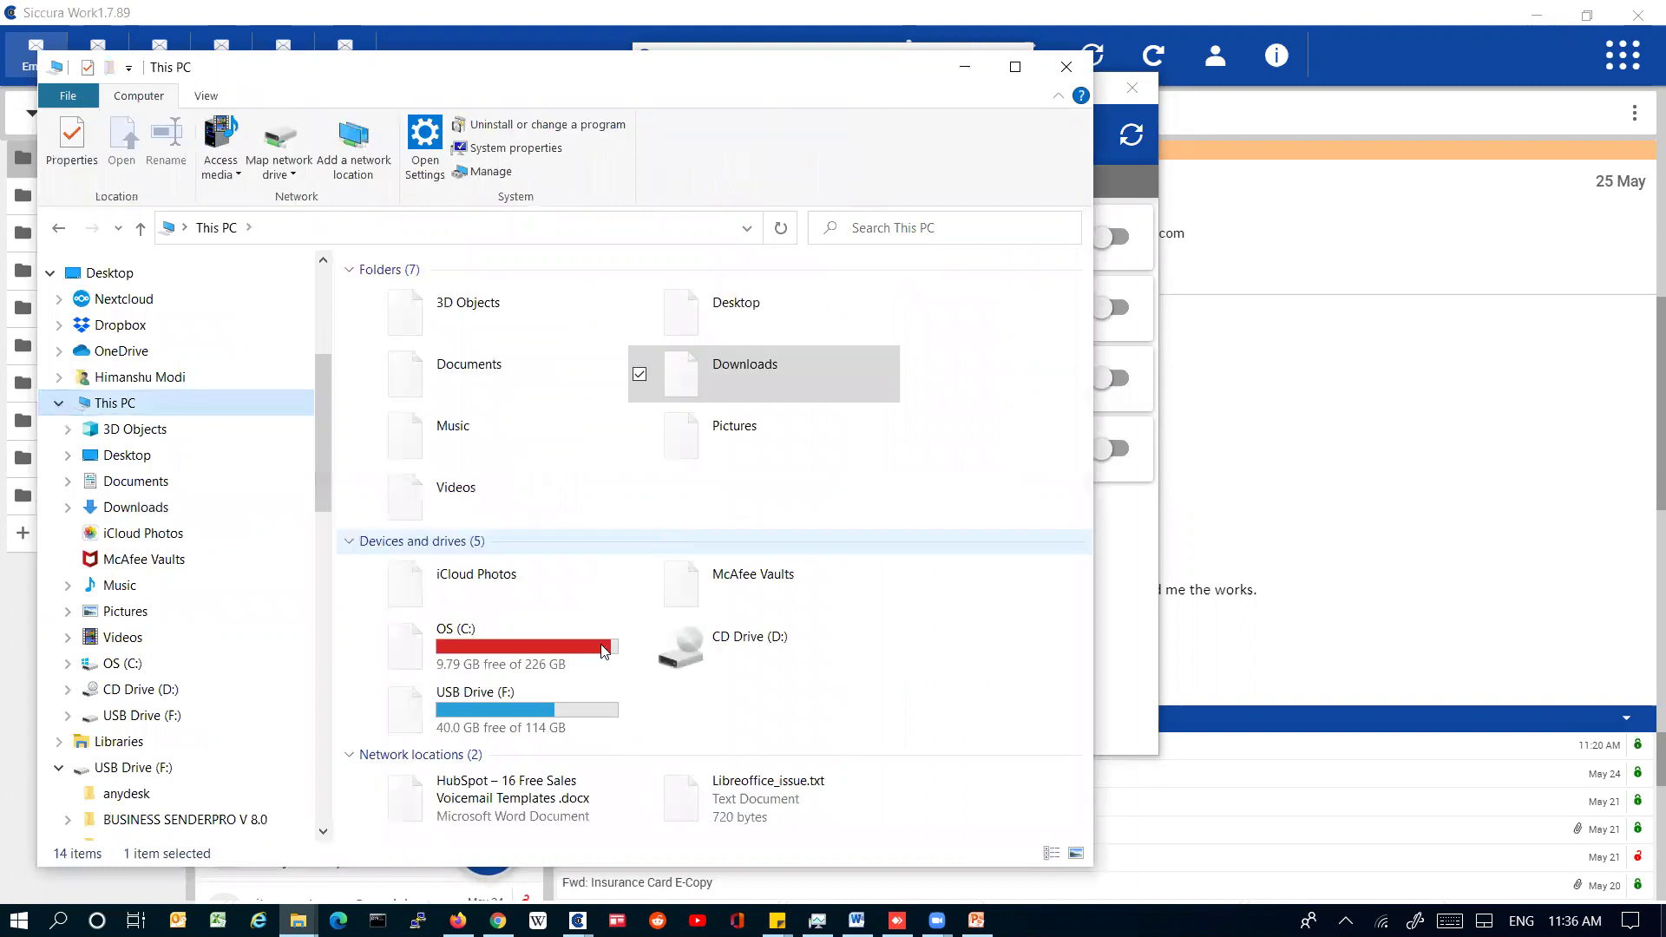
{"action": "left_click", "coordinate": [523, 658]}
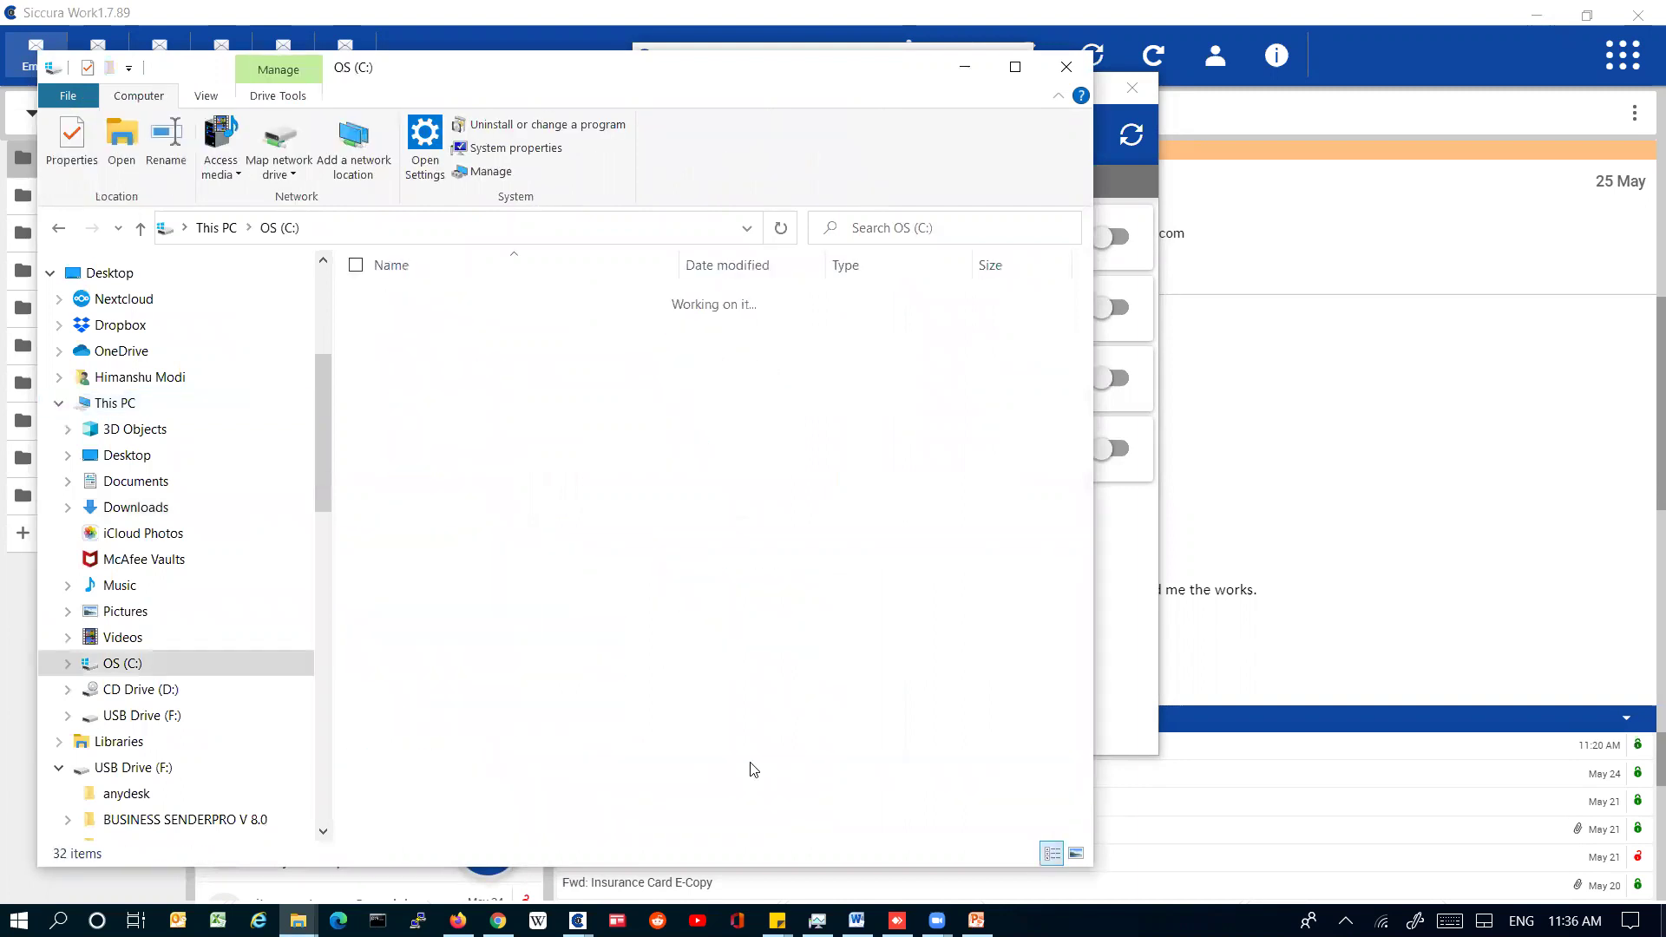
{"action": "scroll", "coordinate": [493, 607], "scroll_direction": "down", "scroll_amount": 3}
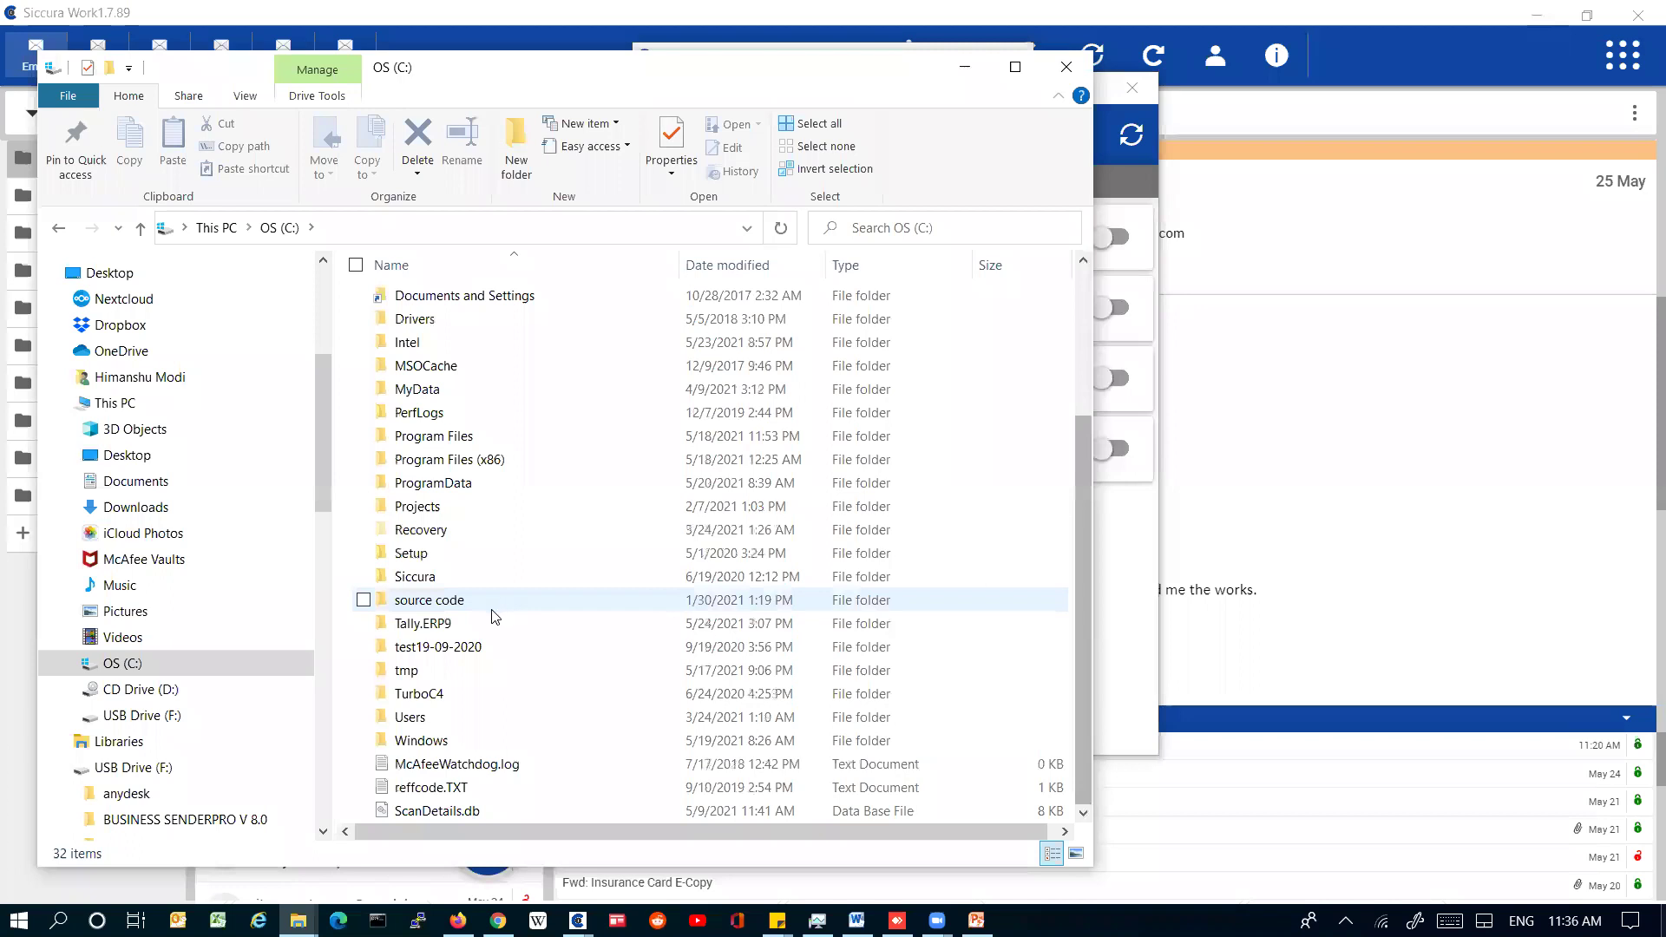
{"action": "double_click", "coordinate": [484, 623]}
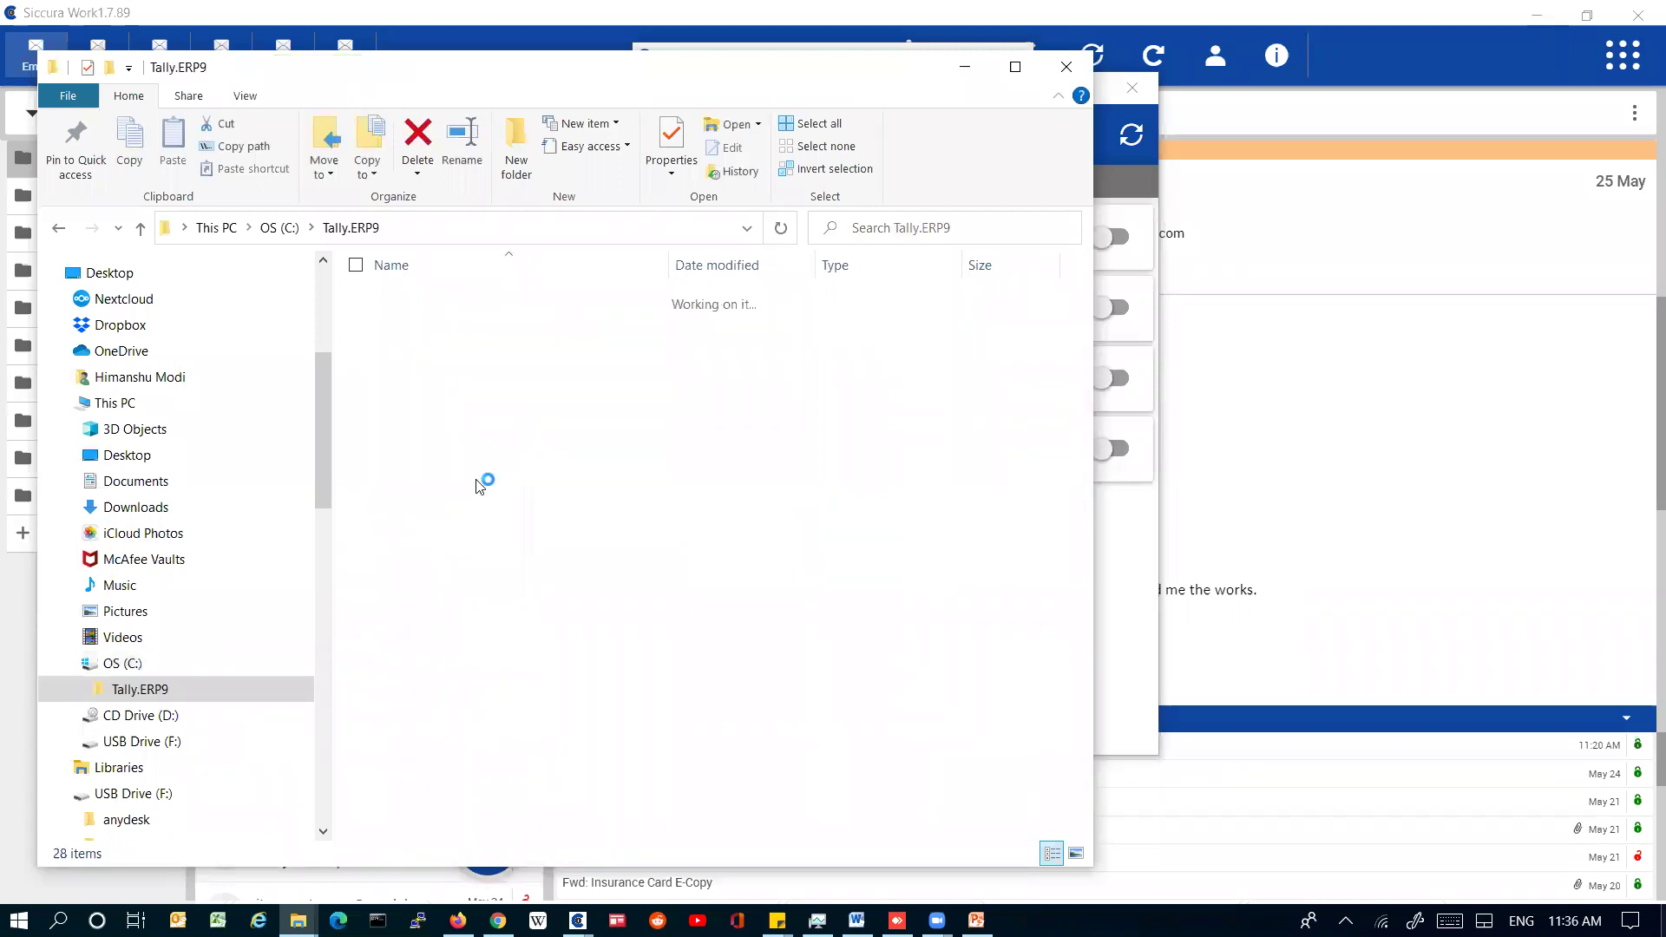
{"action": "double_click", "coordinate": [458, 344]}
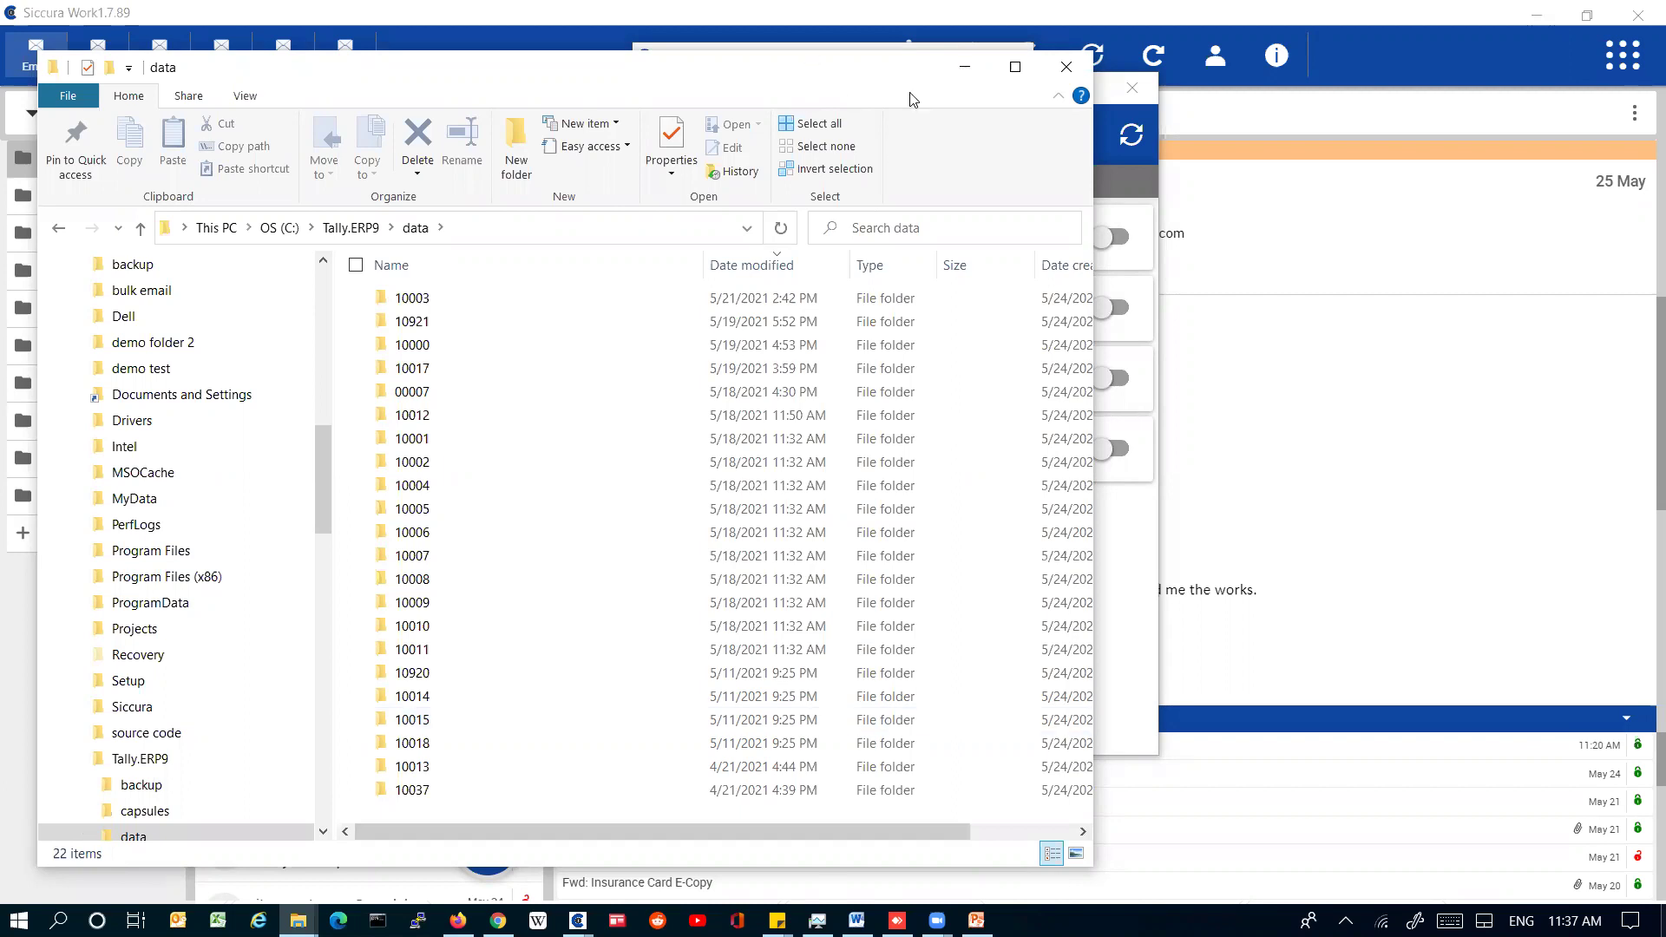
Minimise File Explorer and move the Black Screen Manager window aside to uncover part of the All Cloud window
{"action": "left_click", "coordinate": [965, 67]}
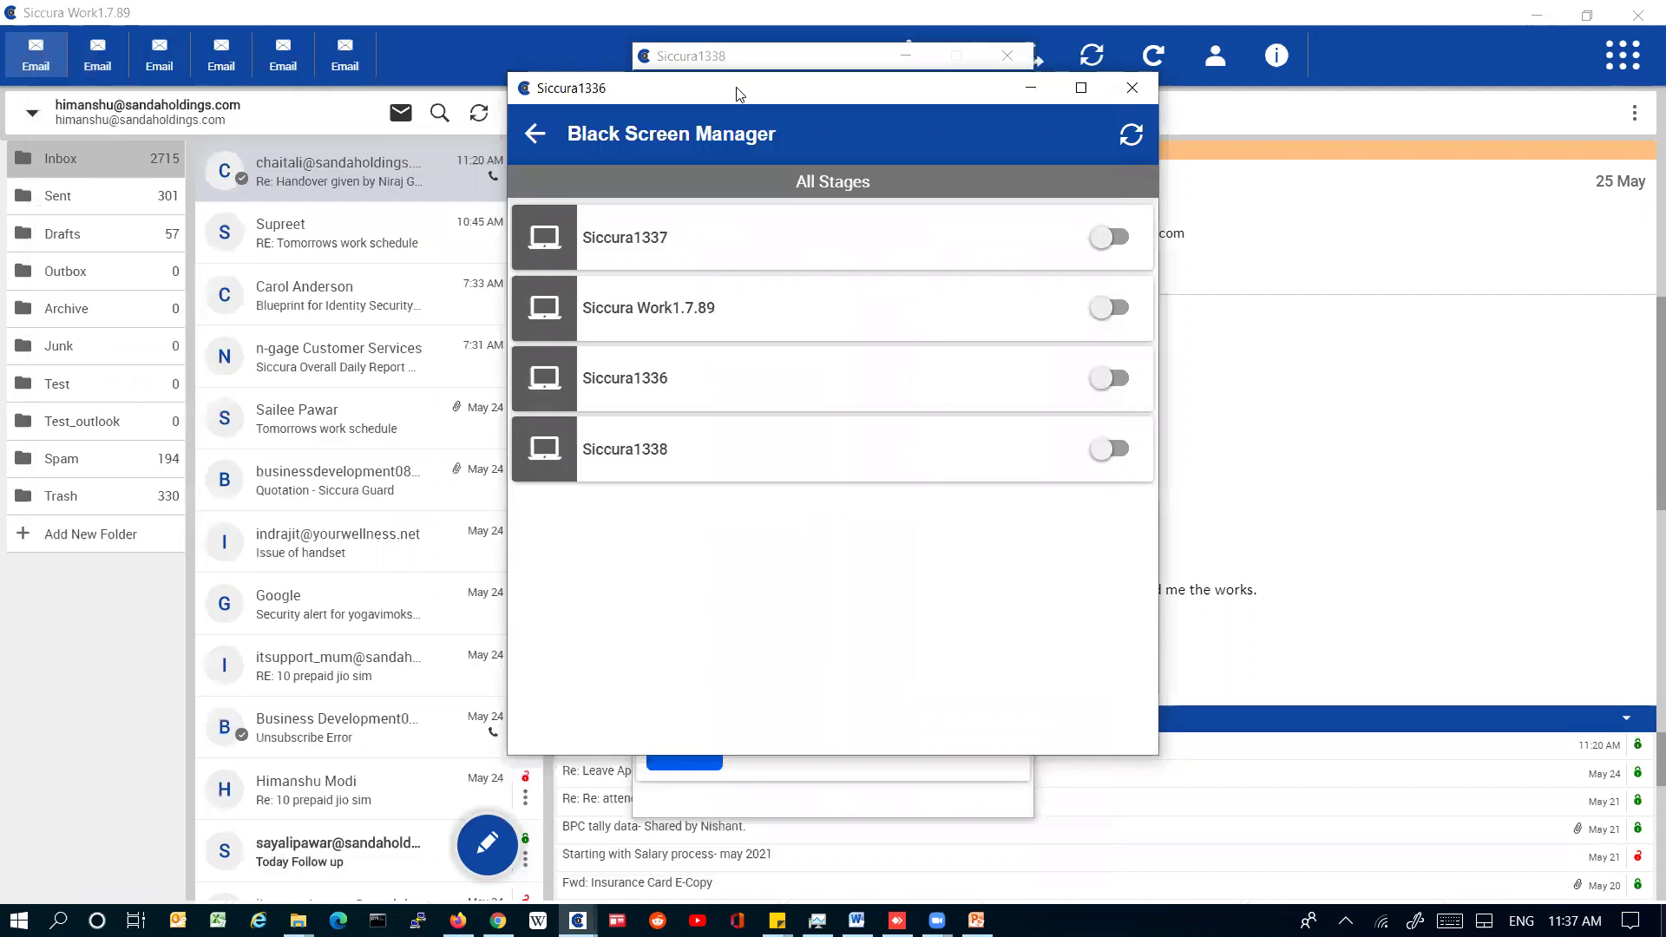
{"action": "left_click_drag", "start_coordinate": [772, 99], "coordinate": [1524, 114]}
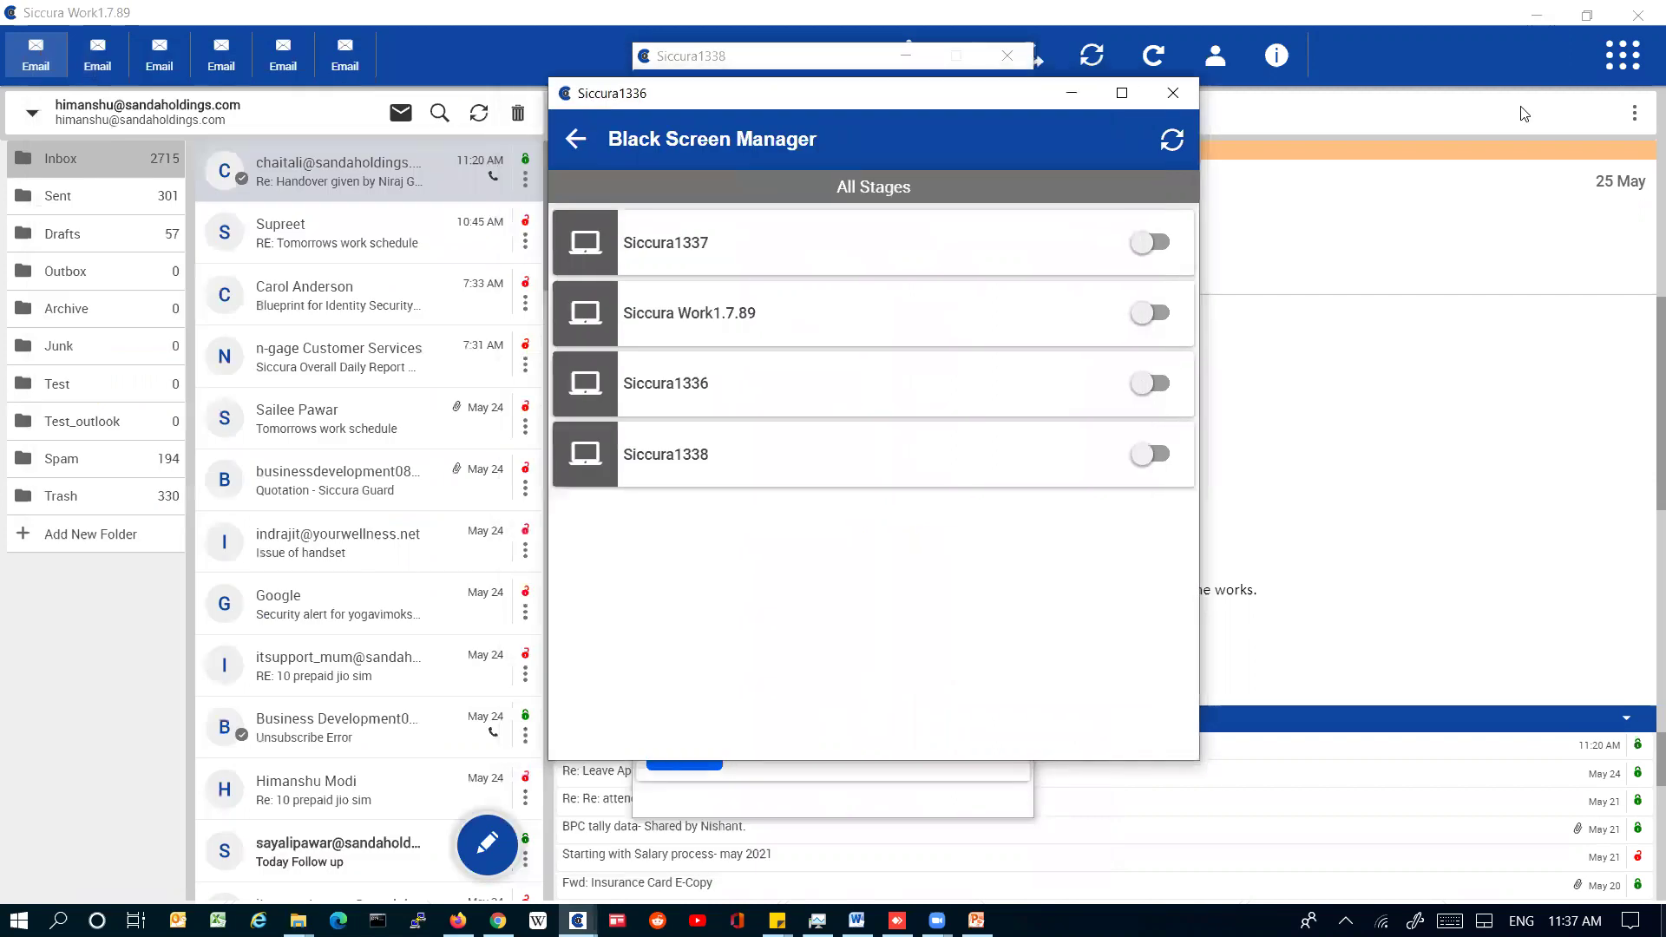
{"action": "left_click_drag", "start_coordinate": [833, 108], "coordinate": [1100, 103]}
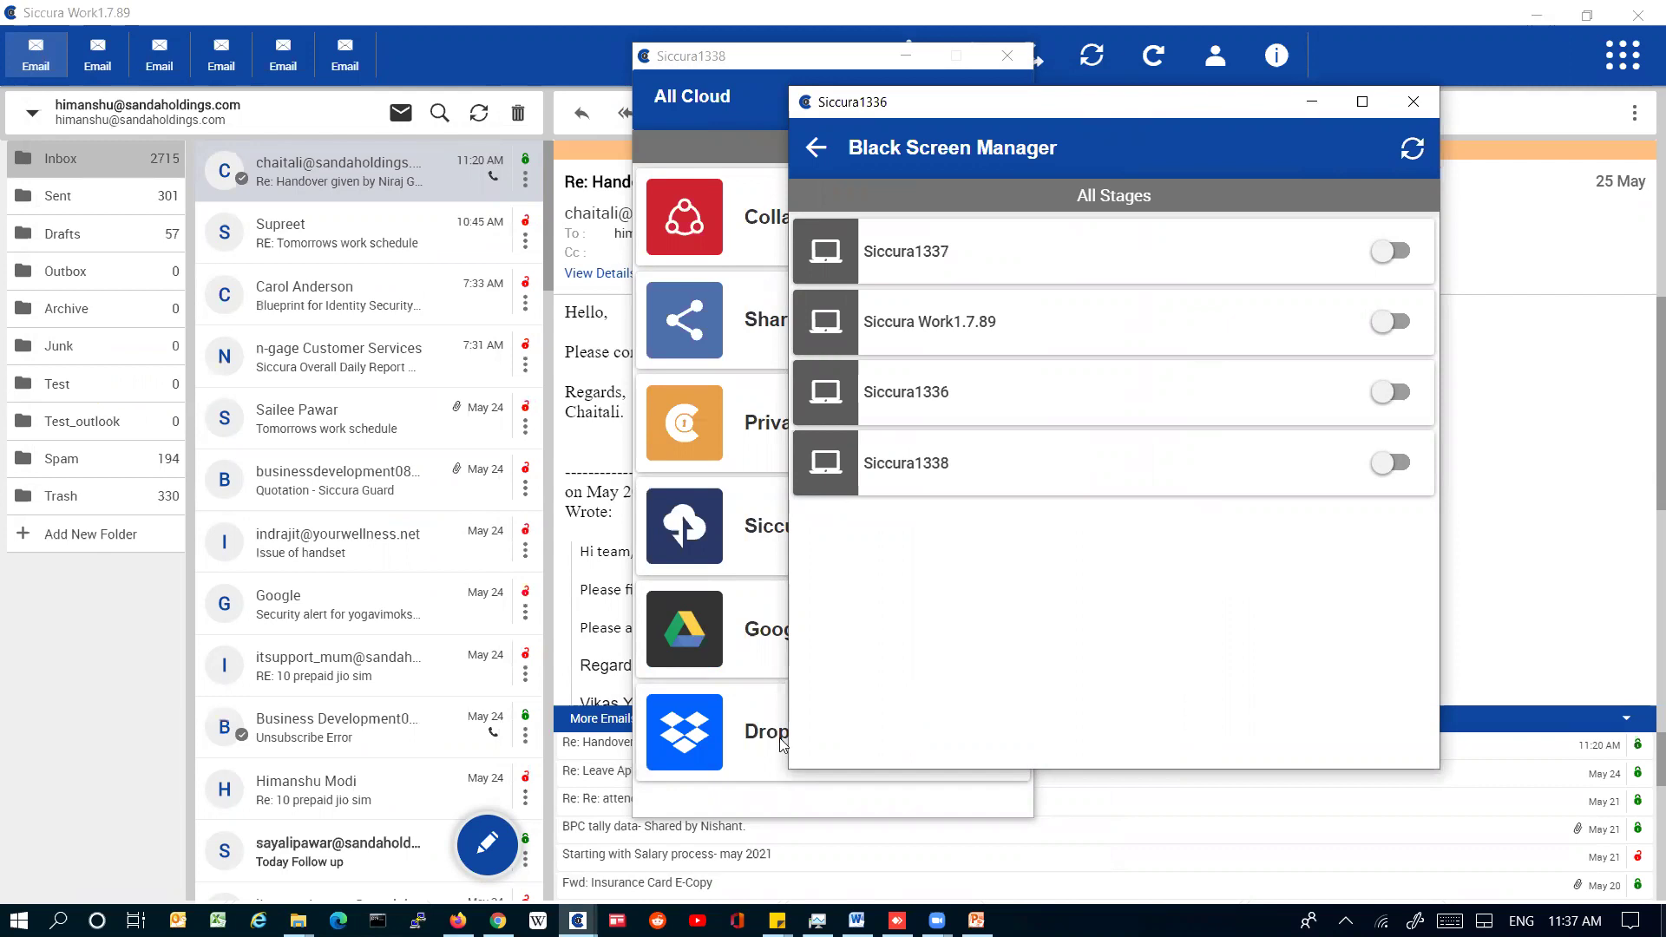
Toggle the black screen for Siccura1337 on and off again
{"action": "left_click", "coordinate": [1404, 253]}
{"action": "left_click", "coordinate": [1404, 254]}
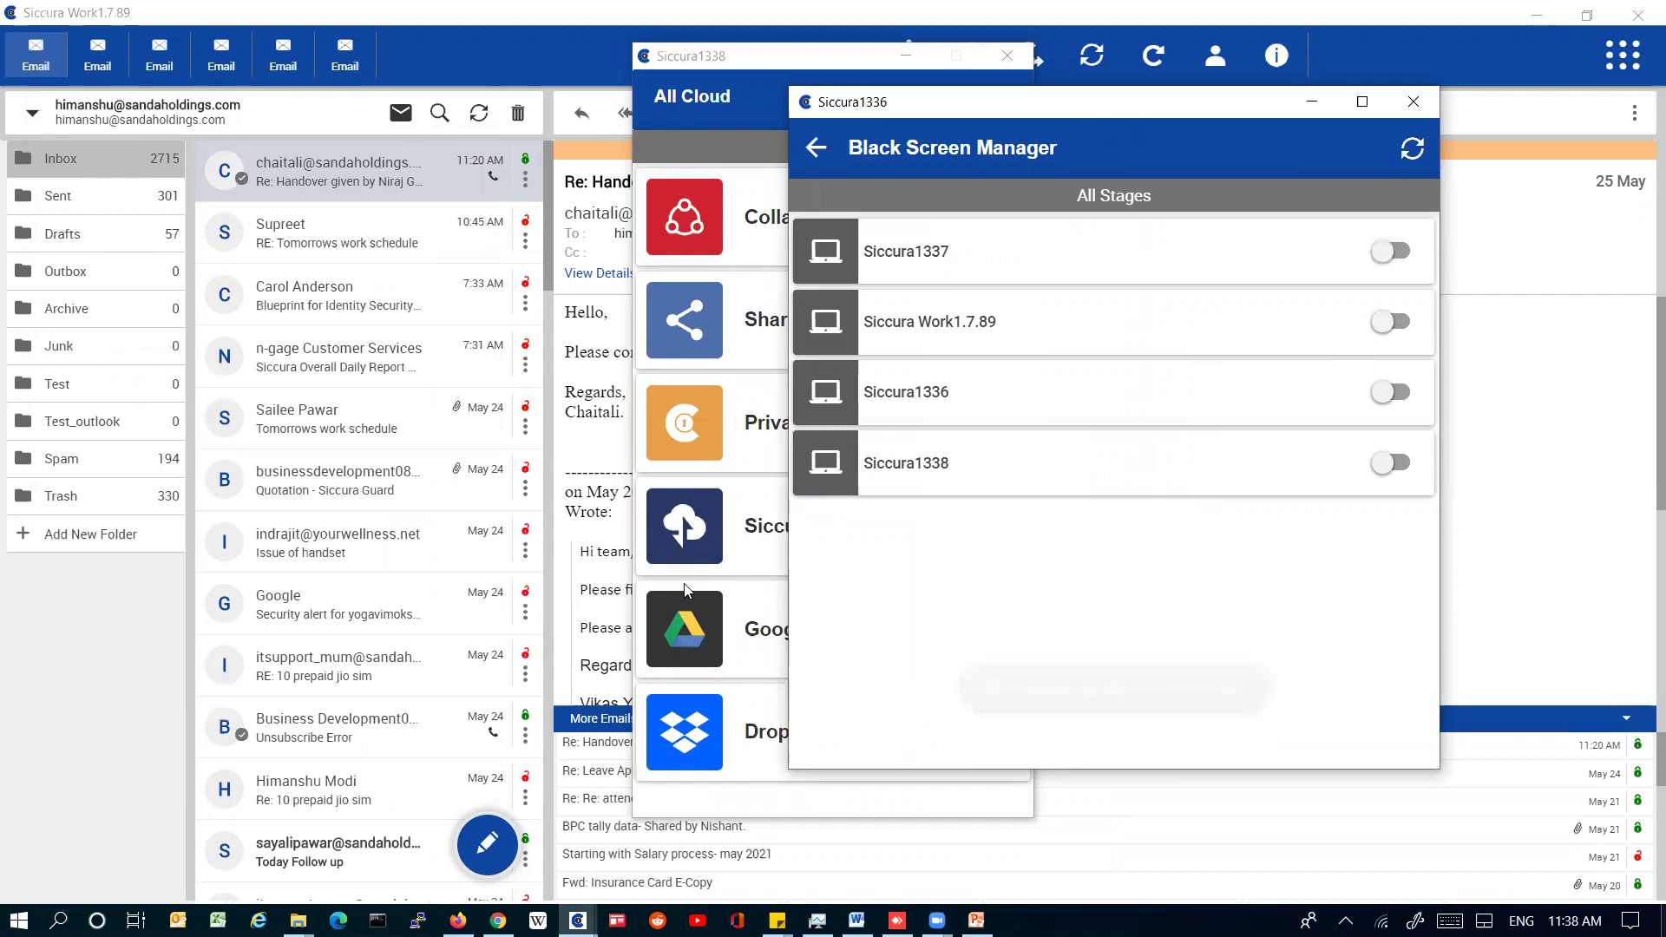
Bring the main Siccura Work window to the front and open the My Apps list
{"action": "mouse_move", "coordinate": [577, 920]}
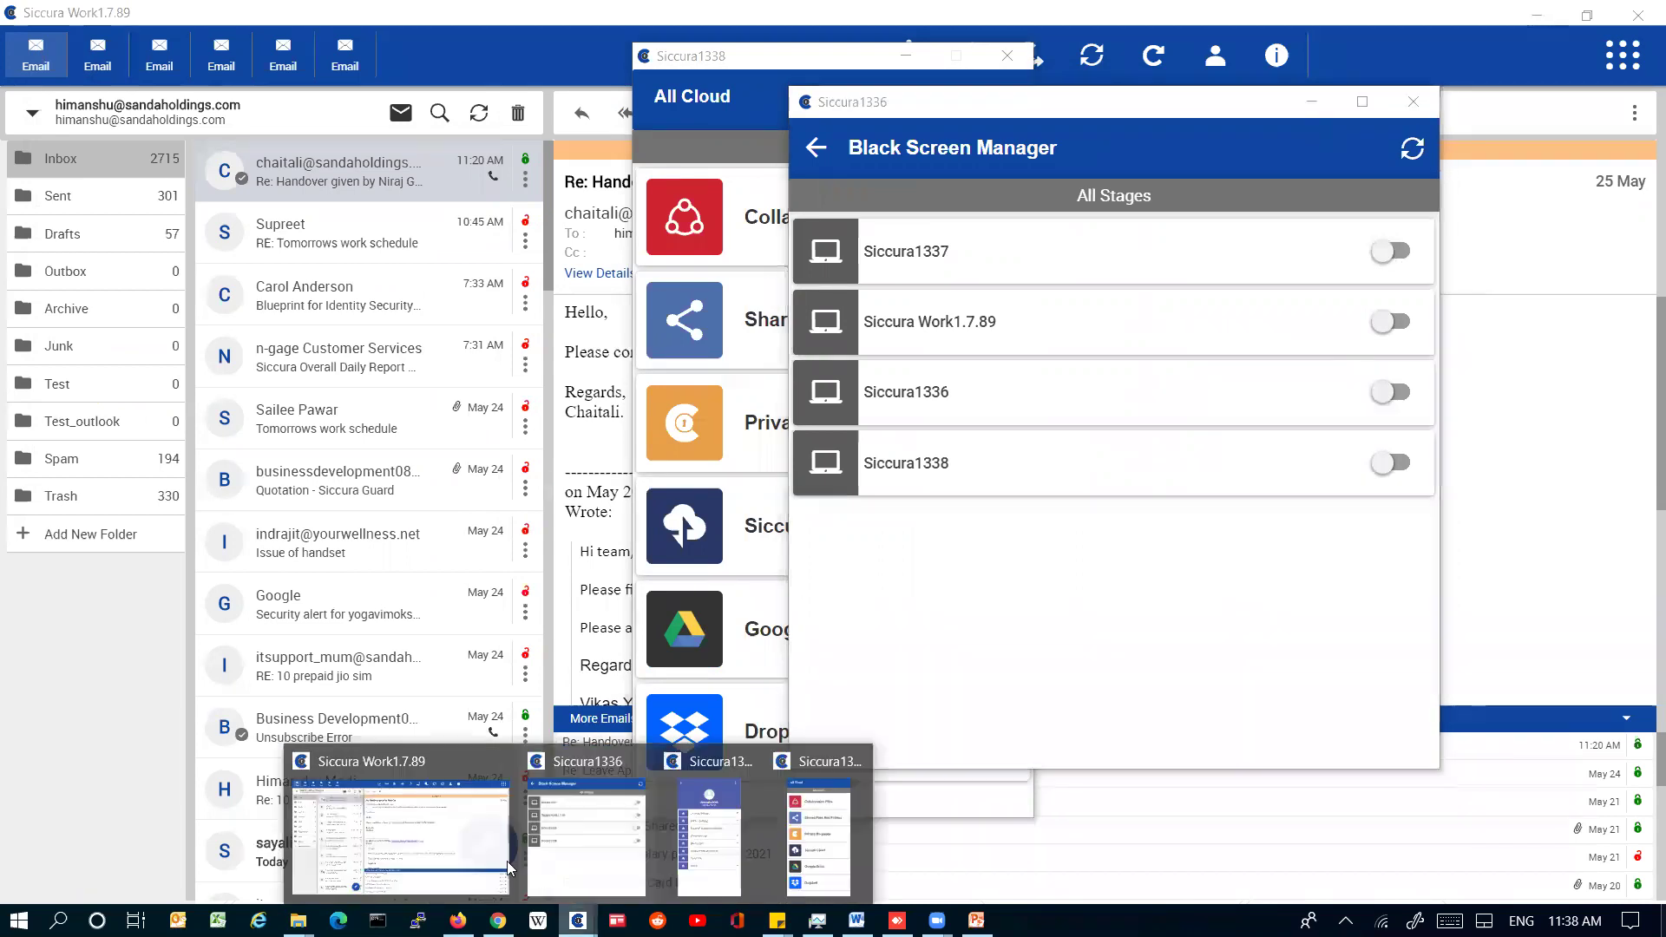
{"action": "left_click", "coordinate": [472, 870]}
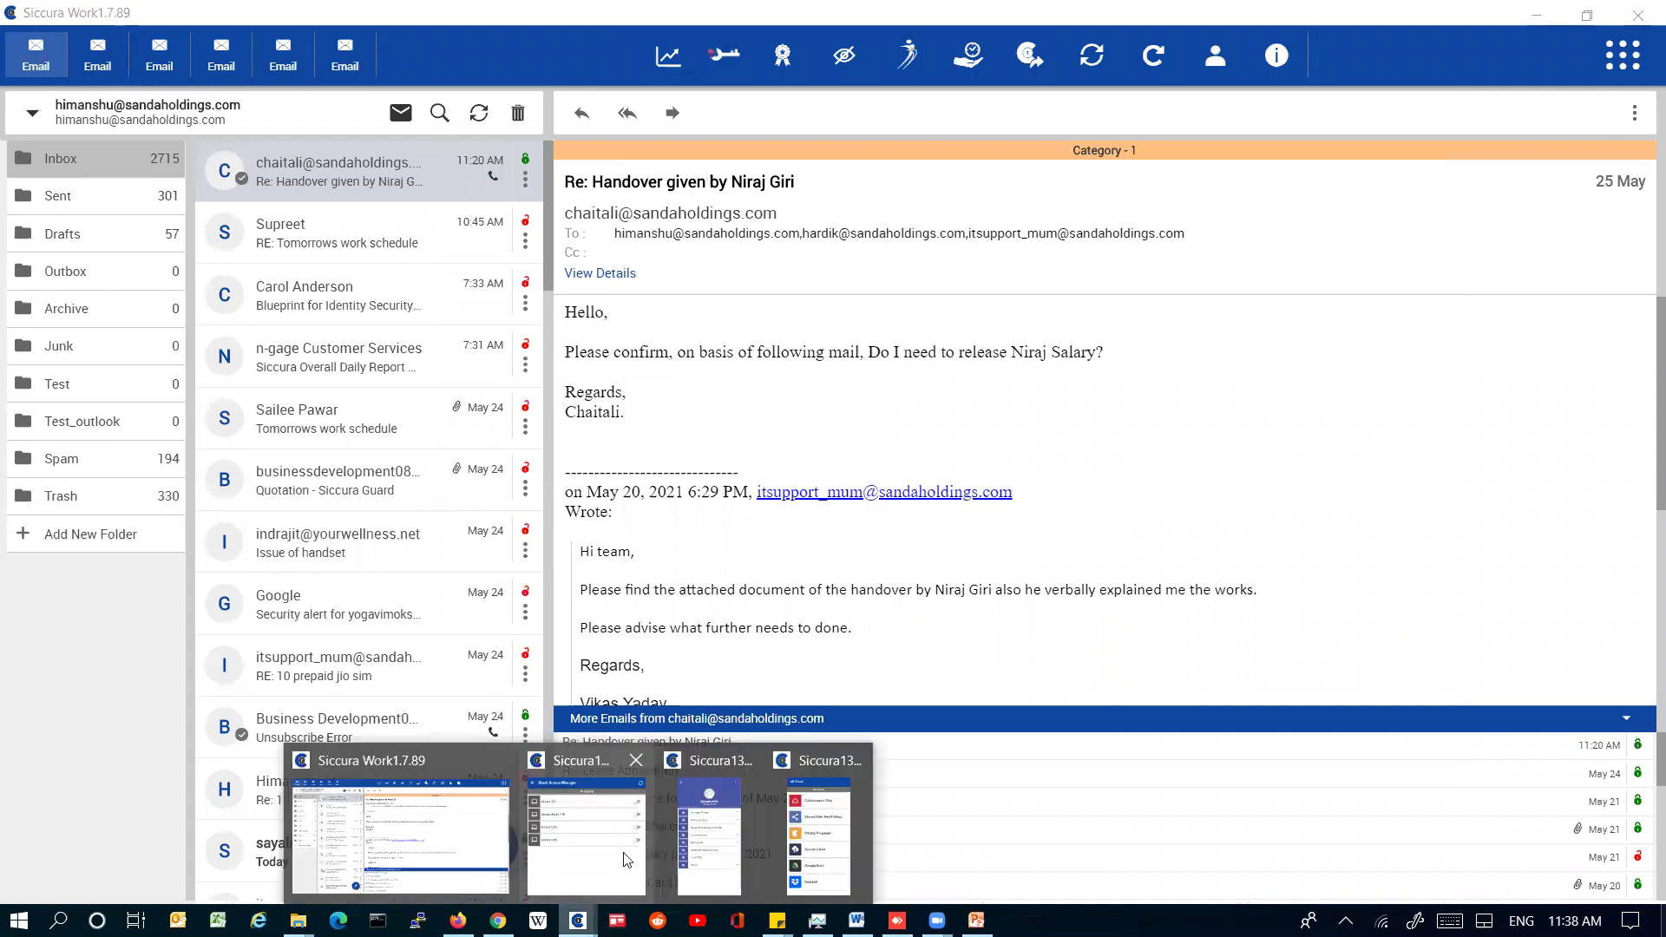
{"action": "left_click", "coordinate": [1620, 66]}
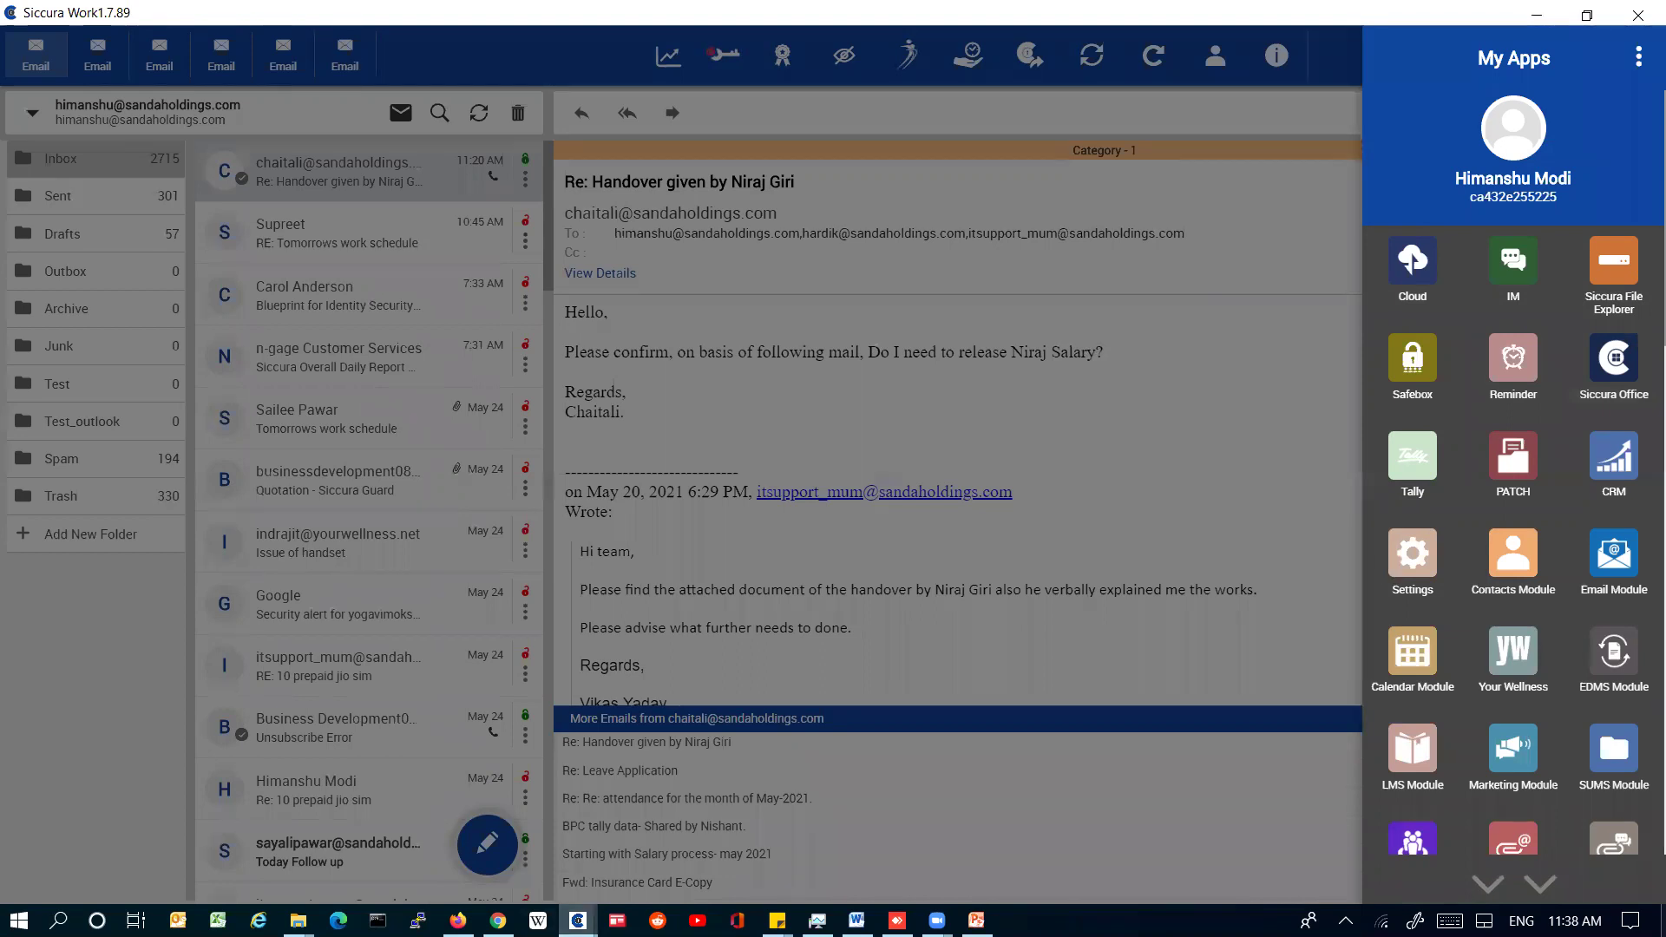
Bring back the File Explorer window, go up to Tally.ERP9 and reopen its data folder
{"action": "mouse_move", "coordinate": [297, 920]}
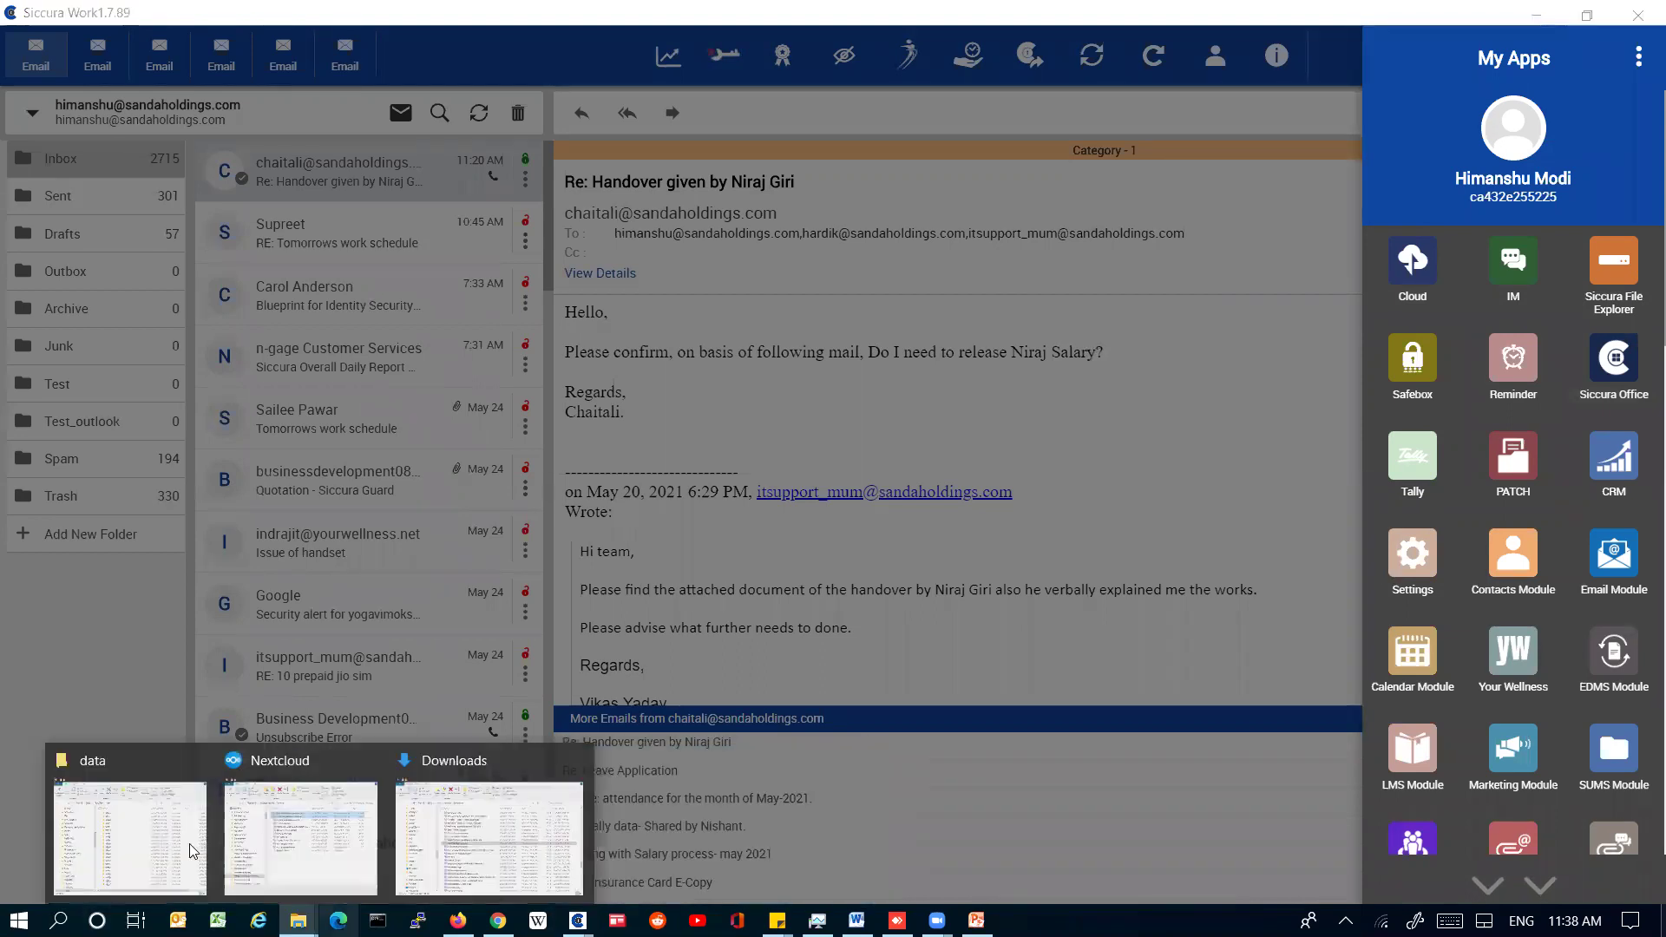
{"action": "left_click", "coordinate": [193, 851]}
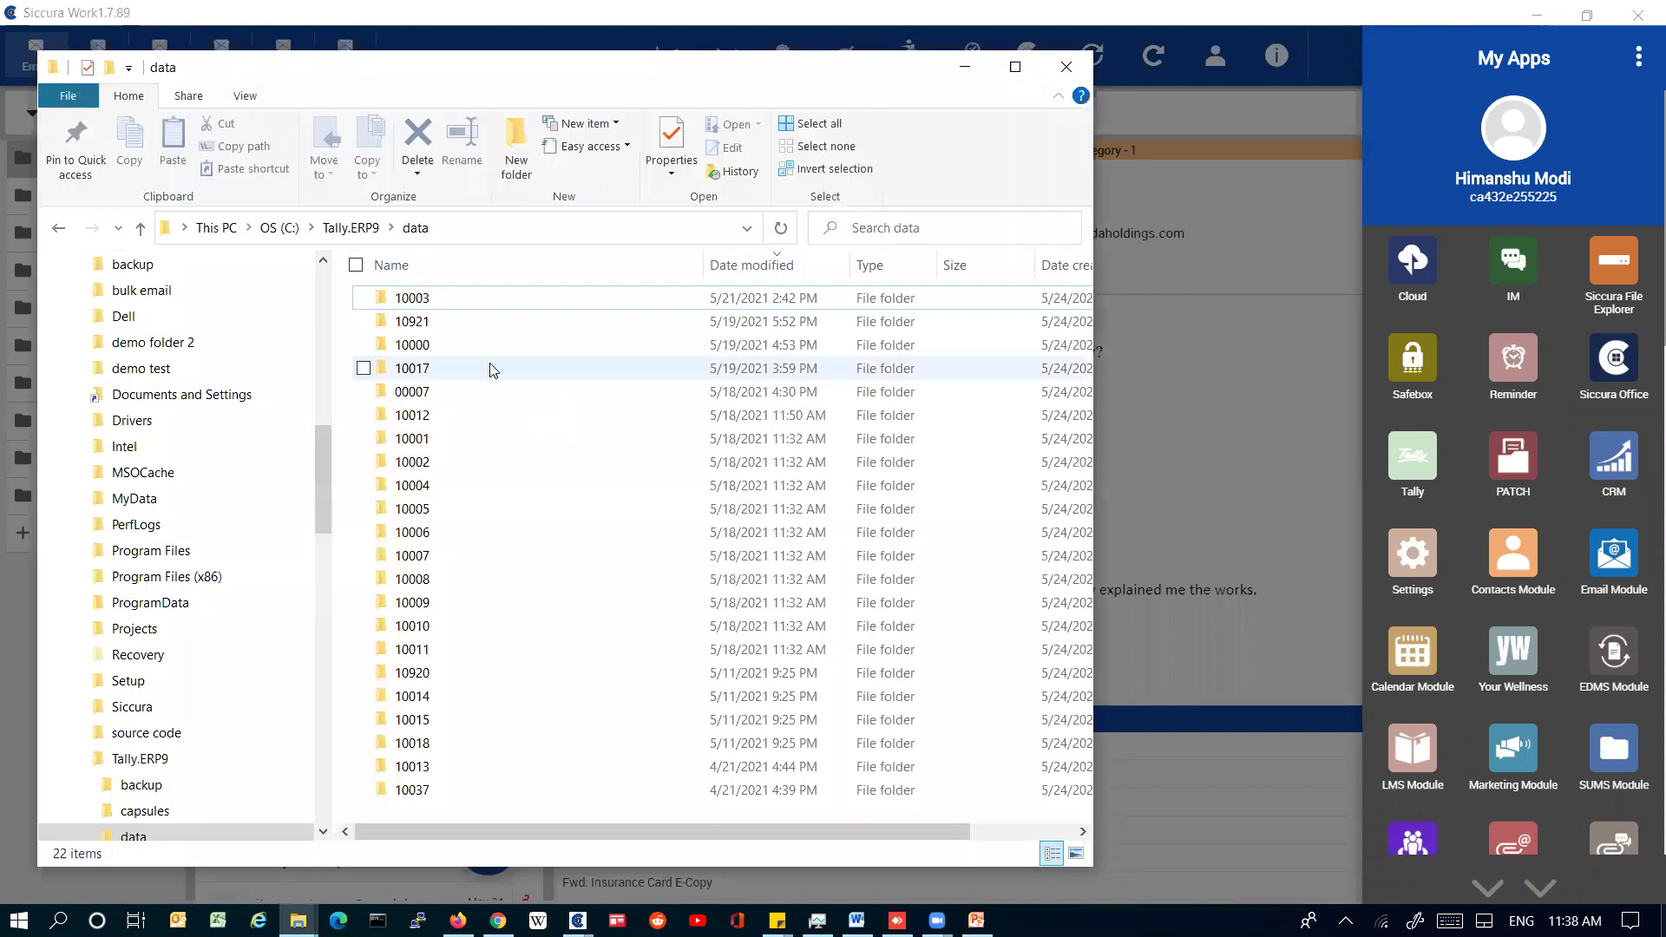
{"action": "left_click", "coordinate": [345, 232]}
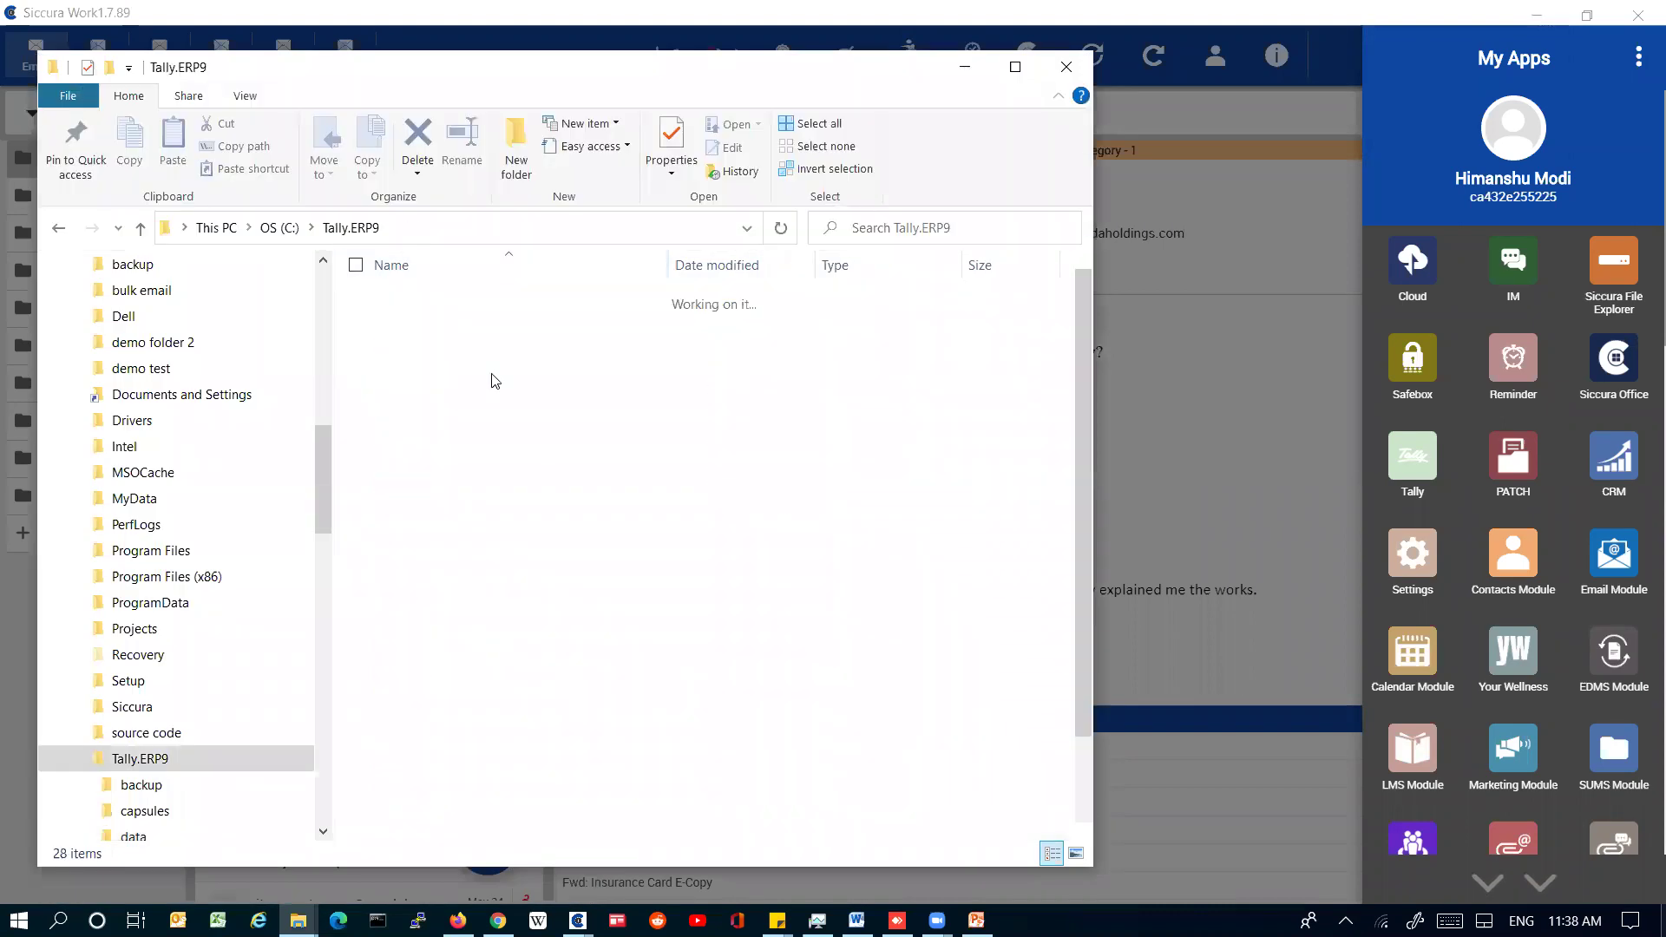
{"action": "double_click", "coordinate": [491, 345]}
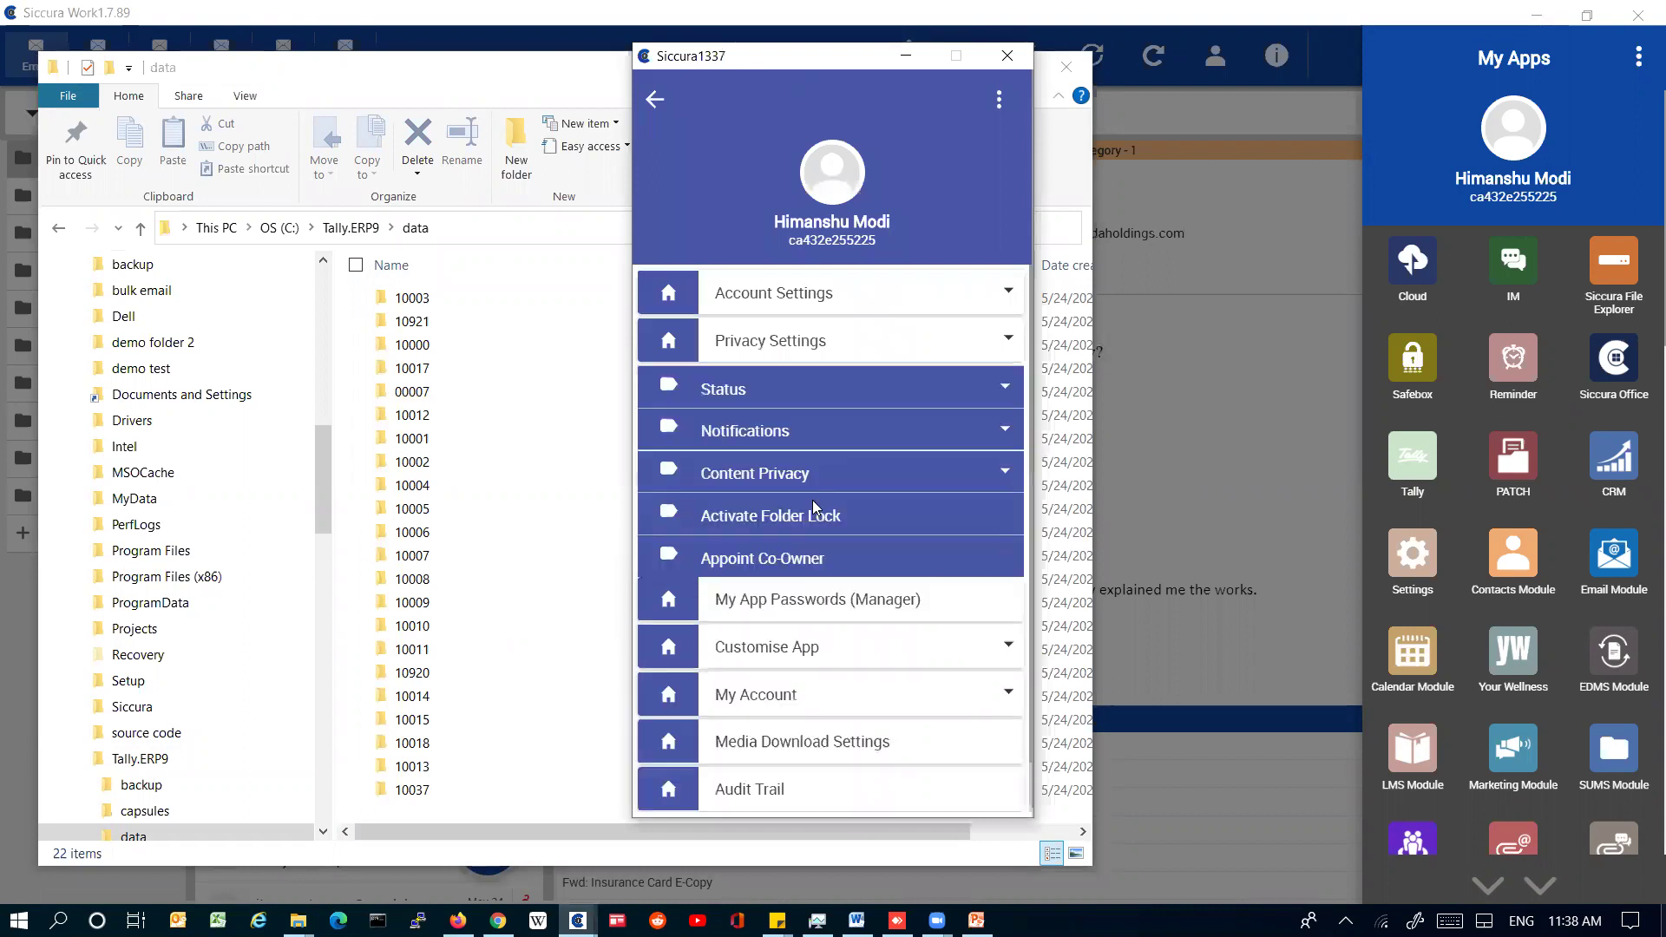
Activate Folder Lock from the privacy settings and verify access with the admin password
{"action": "left_click", "coordinate": [820, 514]}
{"action": "left_click", "coordinate": [808, 446]}
{"action": "type", "text": "•••"}
{"action": "type", "text": "**"}
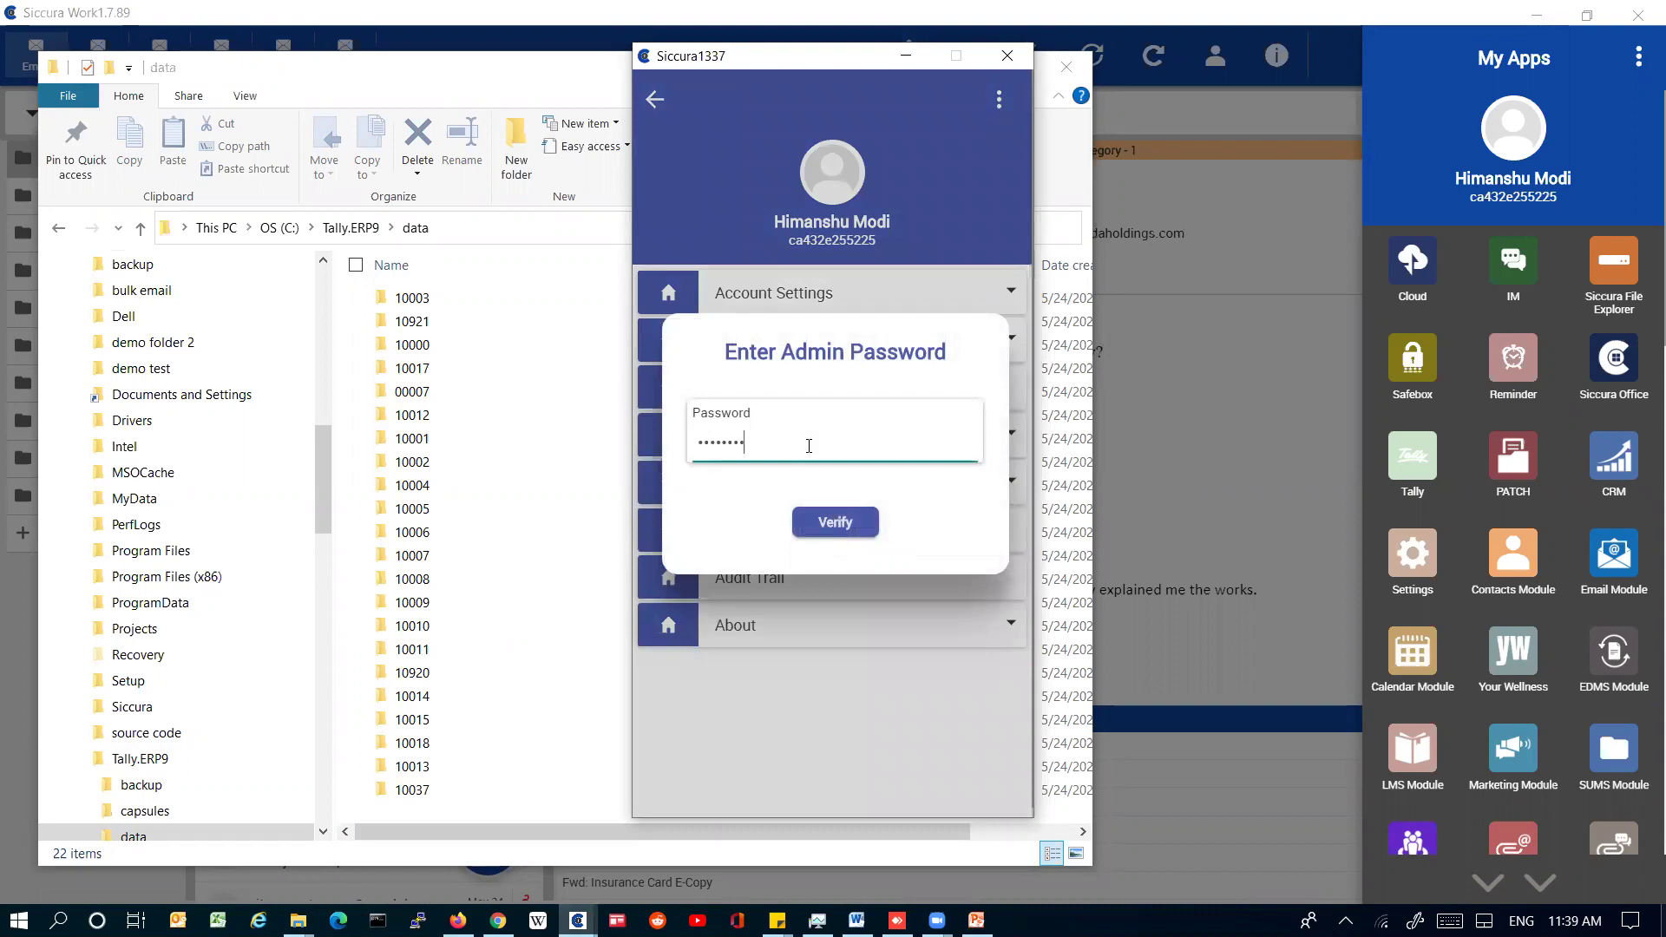
{"action": "left_click", "coordinate": [816, 522]}
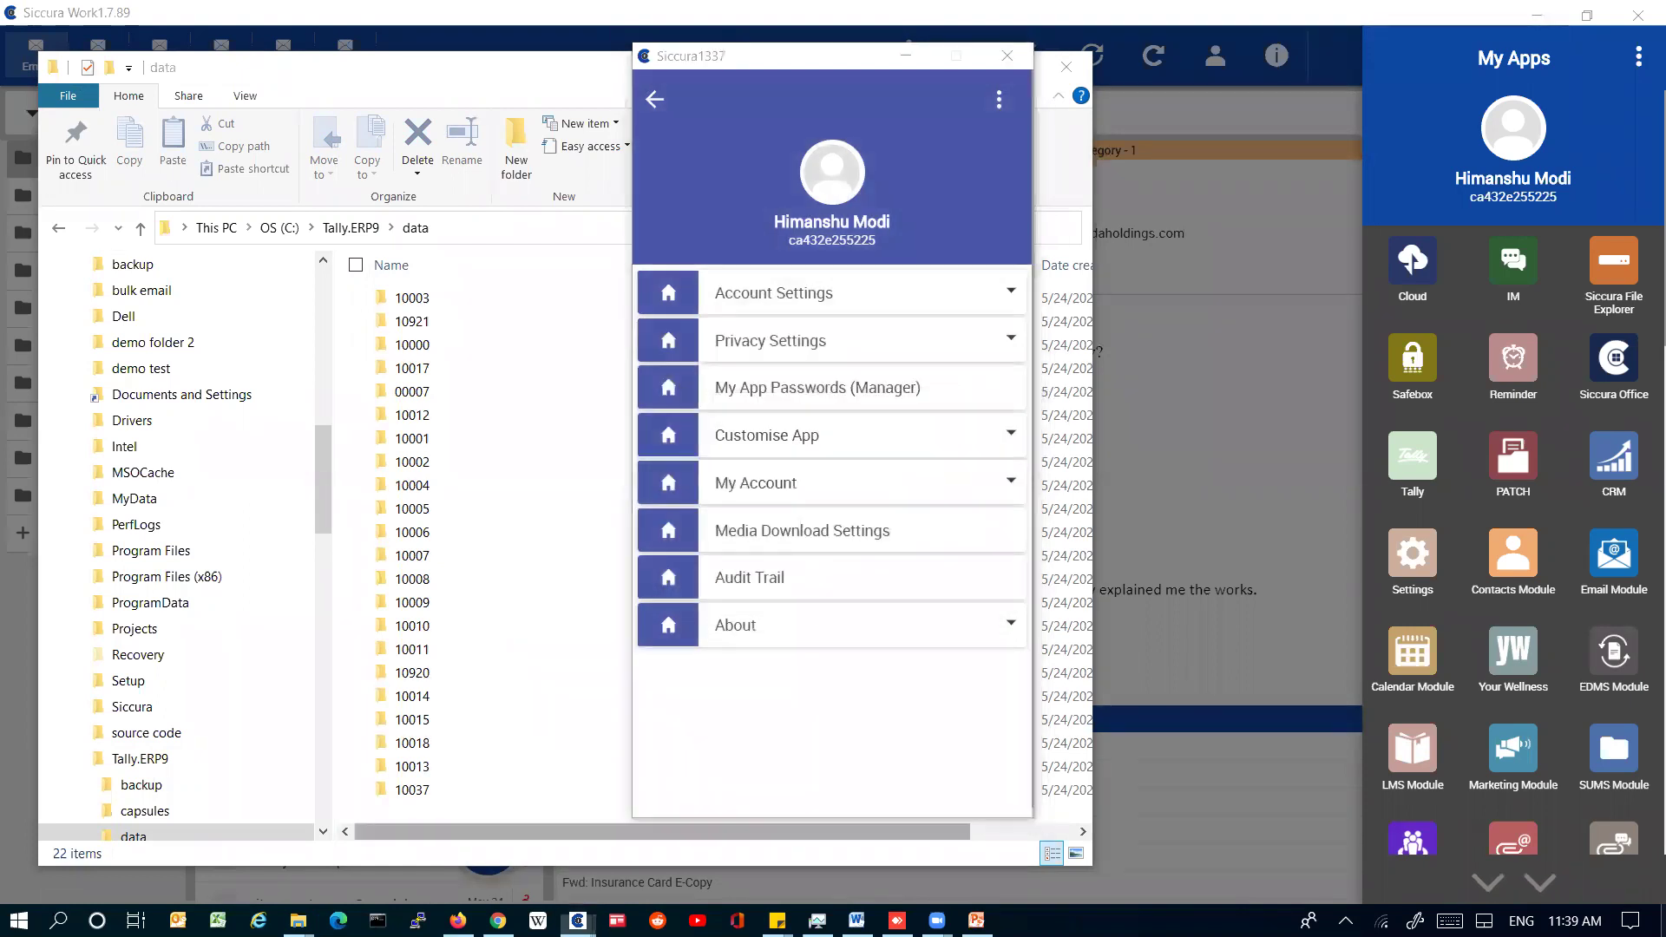
{"action": "left_click", "coordinate": [577, 920]}
{"action": "left_click", "coordinate": [597, 857]}
{"action": "left_click", "coordinate": [1412, 148]}
{"action": "left_click", "coordinate": [1391, 391]}
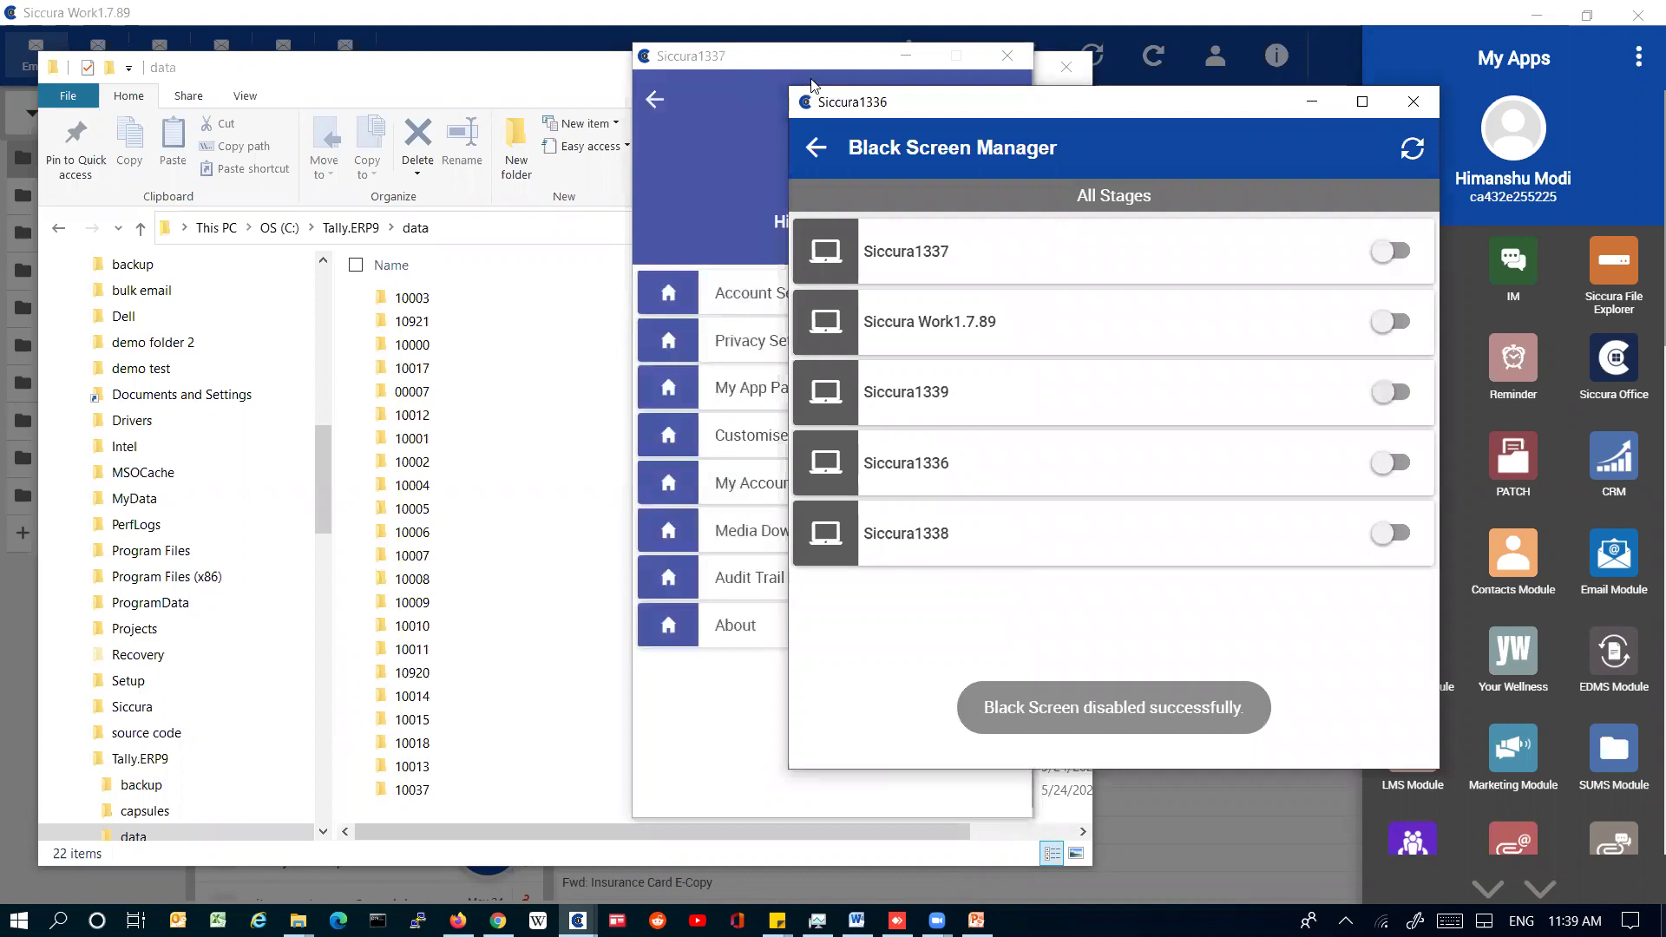
Bring the Tally data folder window and the Folder Lock window to the front side by side
{"action": "left_click", "coordinate": [413, 82]}
{"action": "left_click", "coordinate": [1282, 78]}
{"action": "left_click", "coordinate": [1358, 221]}
Add the folder C:\Tally.ERP9\data to Folder Lock as a folder to secure
{"action": "left_click", "coordinate": [1543, 786]}
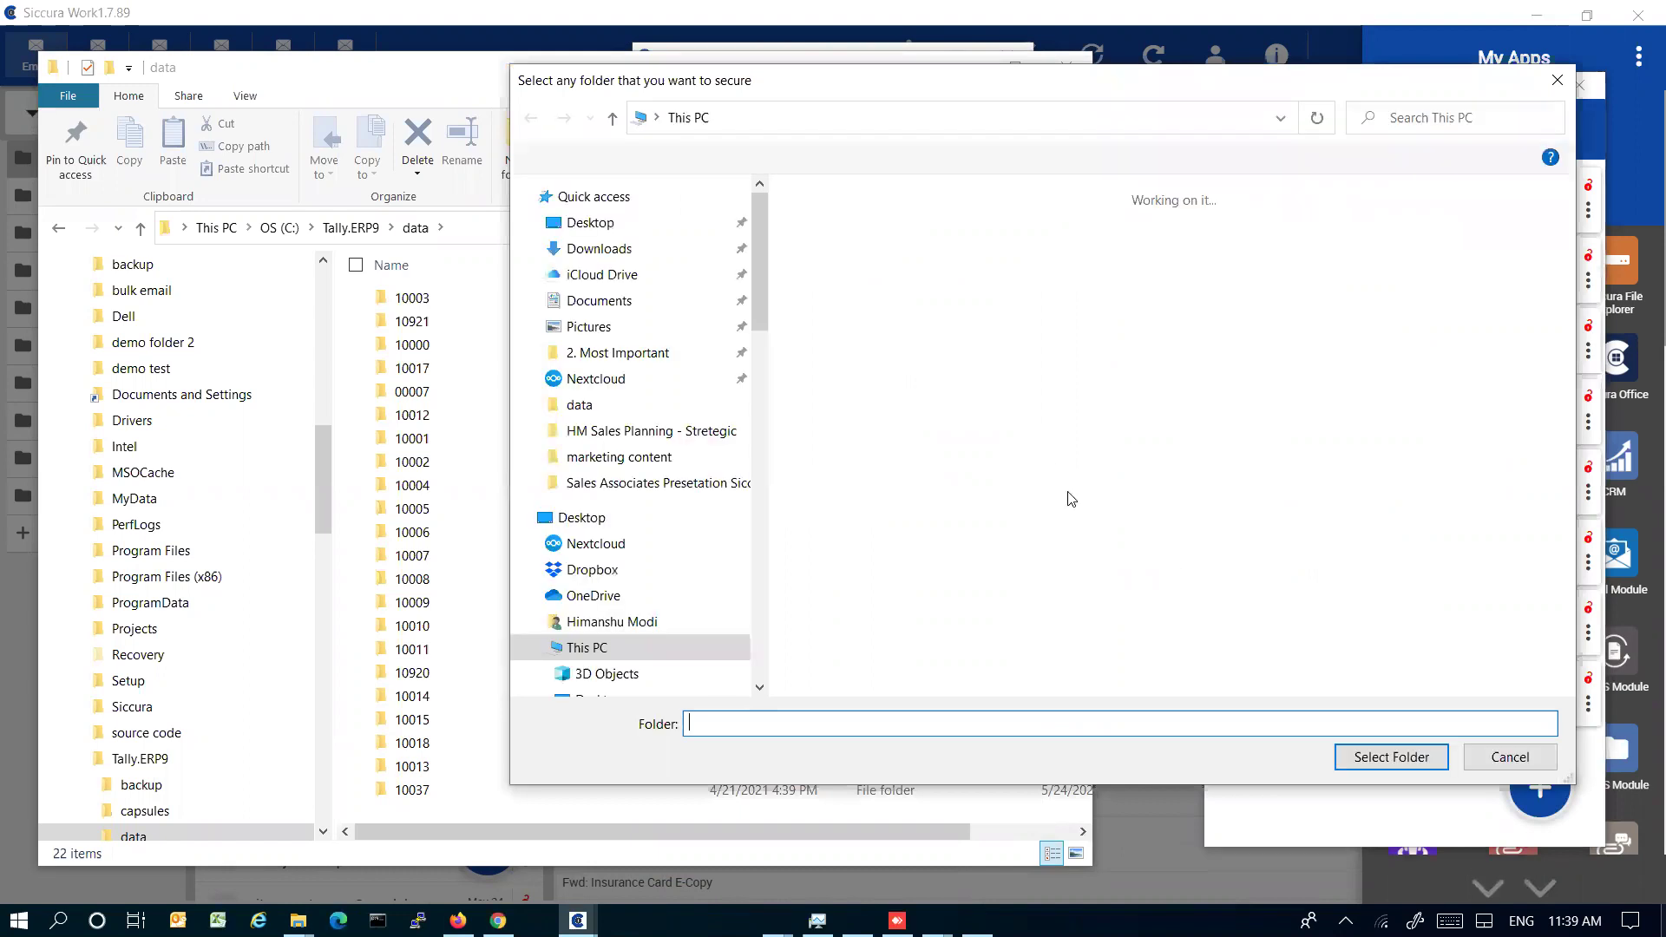
{"action": "double_click", "coordinate": [935, 522]}
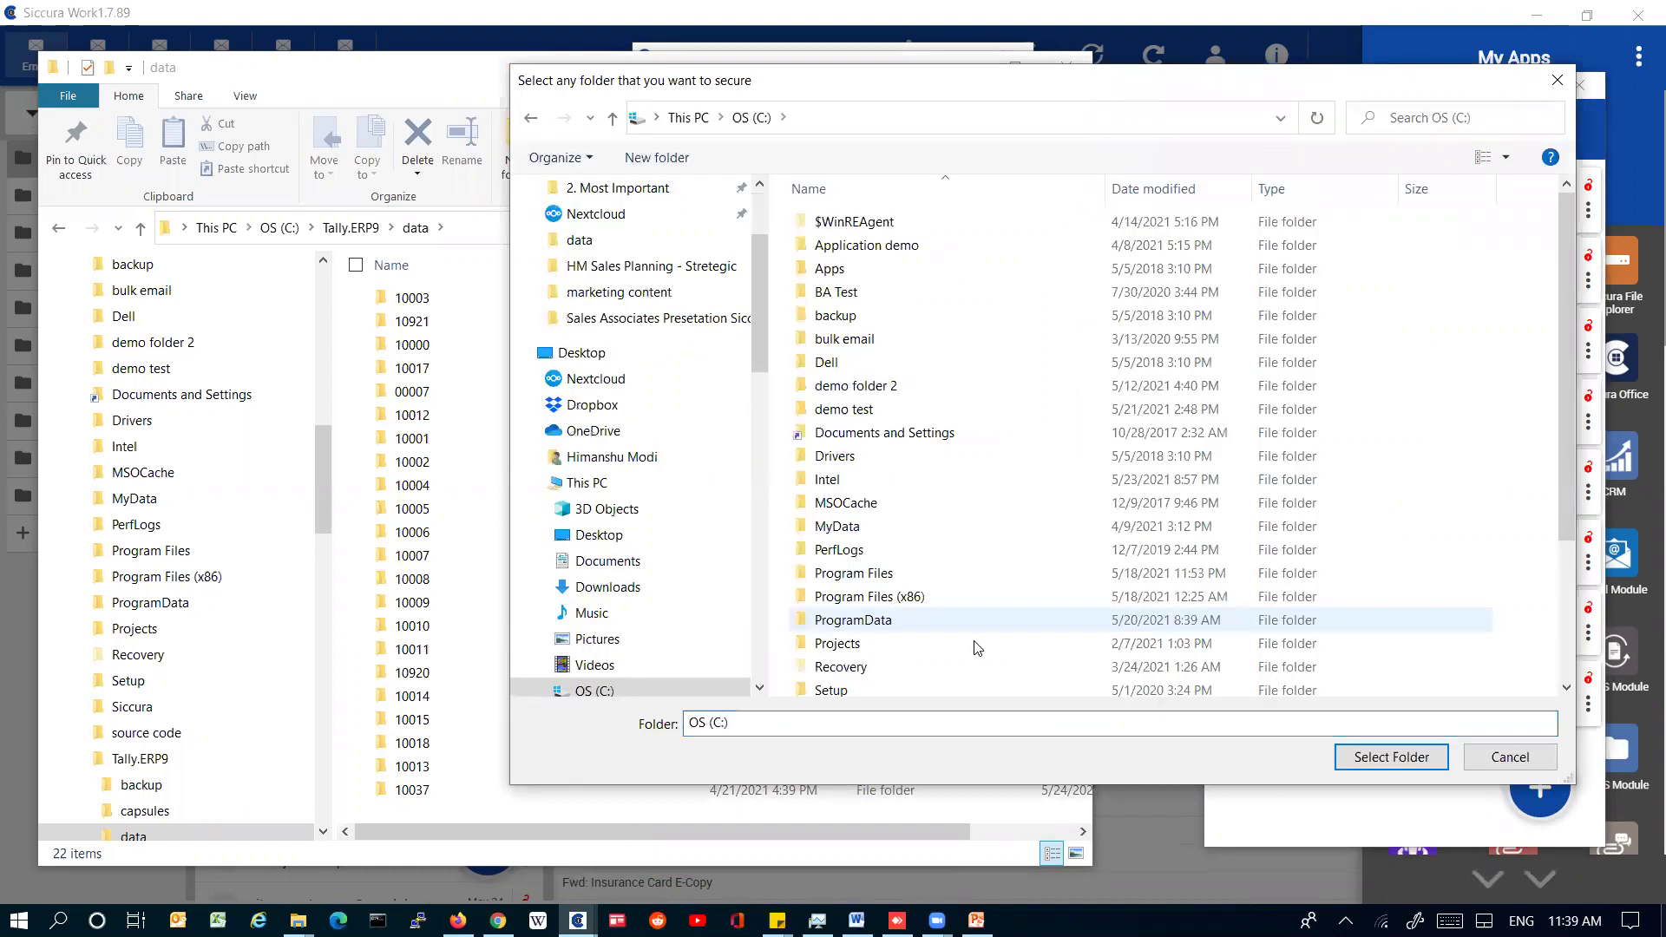
{"action": "left_click", "coordinate": [934, 651]}
{"action": "scroll", "coordinate": [905, 577], "scroll_direction": "down", "scroll_amount": 3}
{"action": "double_click", "coordinate": [903, 572]}
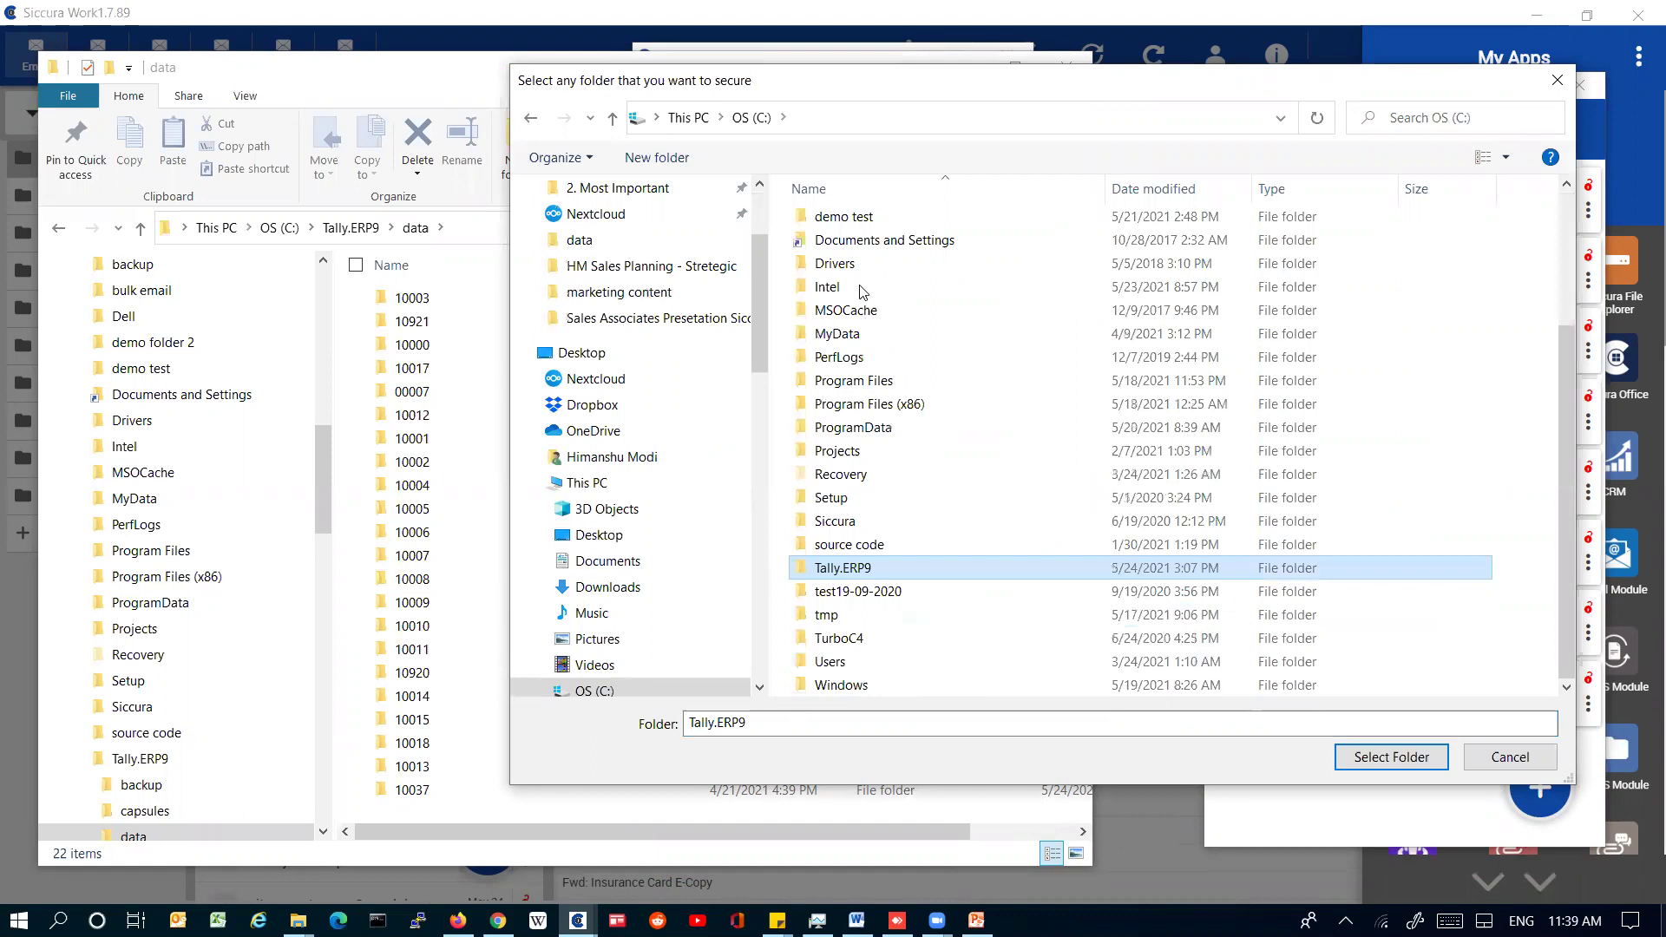
{"action": "left_click", "coordinate": [863, 288]}
{"action": "left_click", "coordinate": [865, 267]}
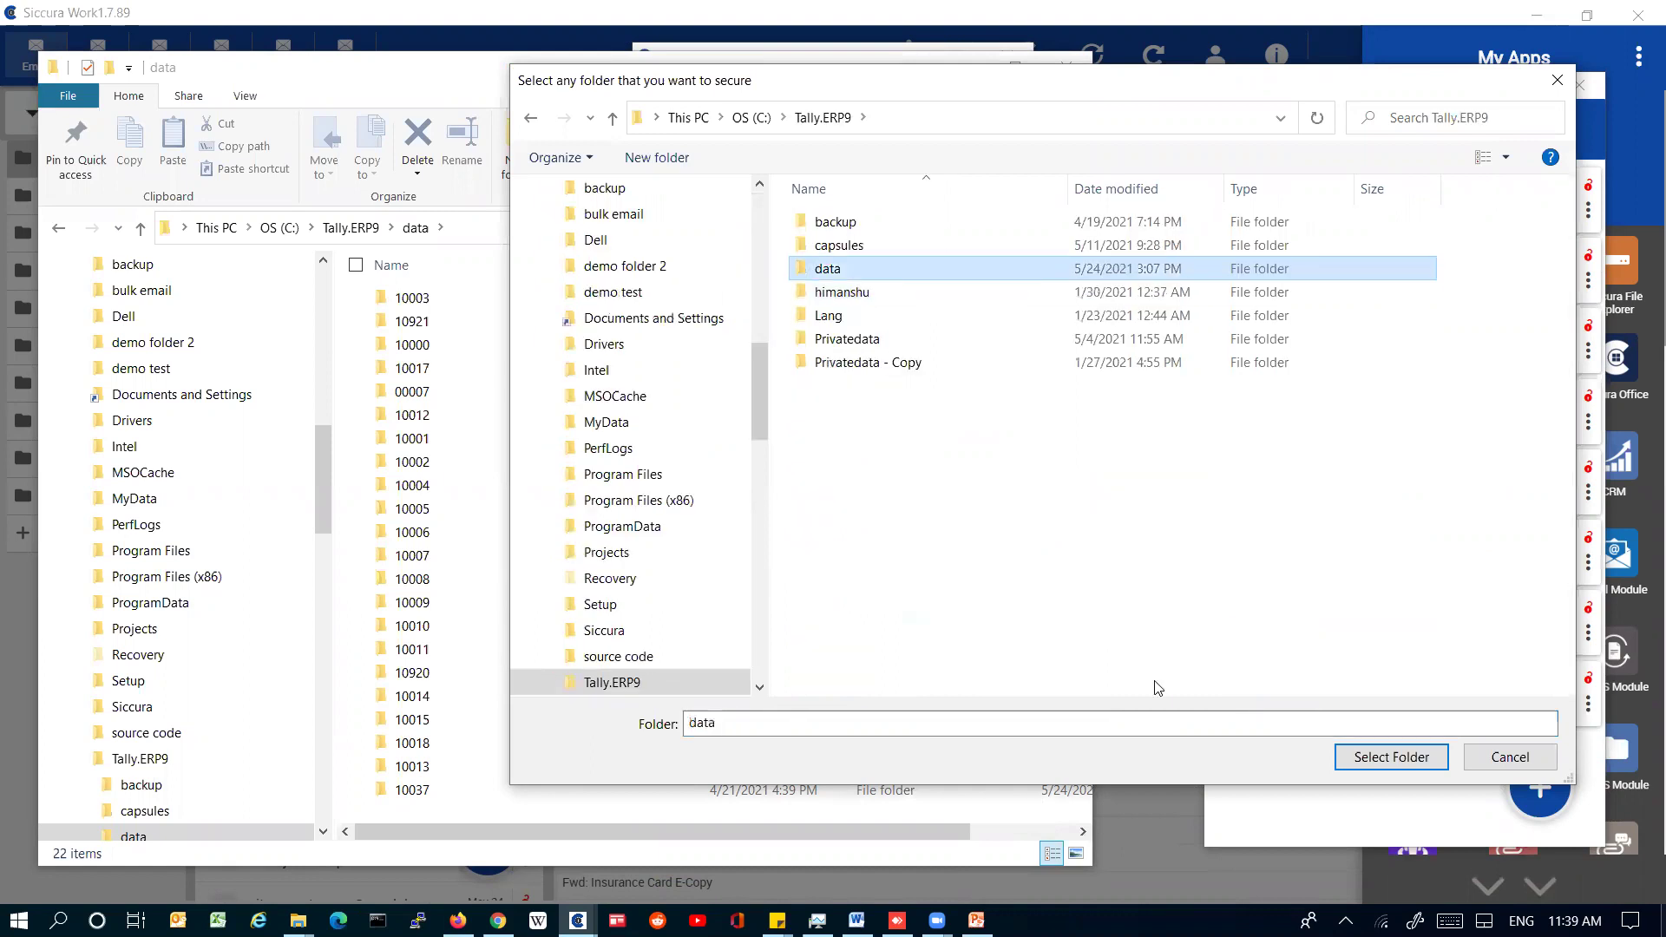
{"action": "left_click", "coordinate": [1410, 758]}
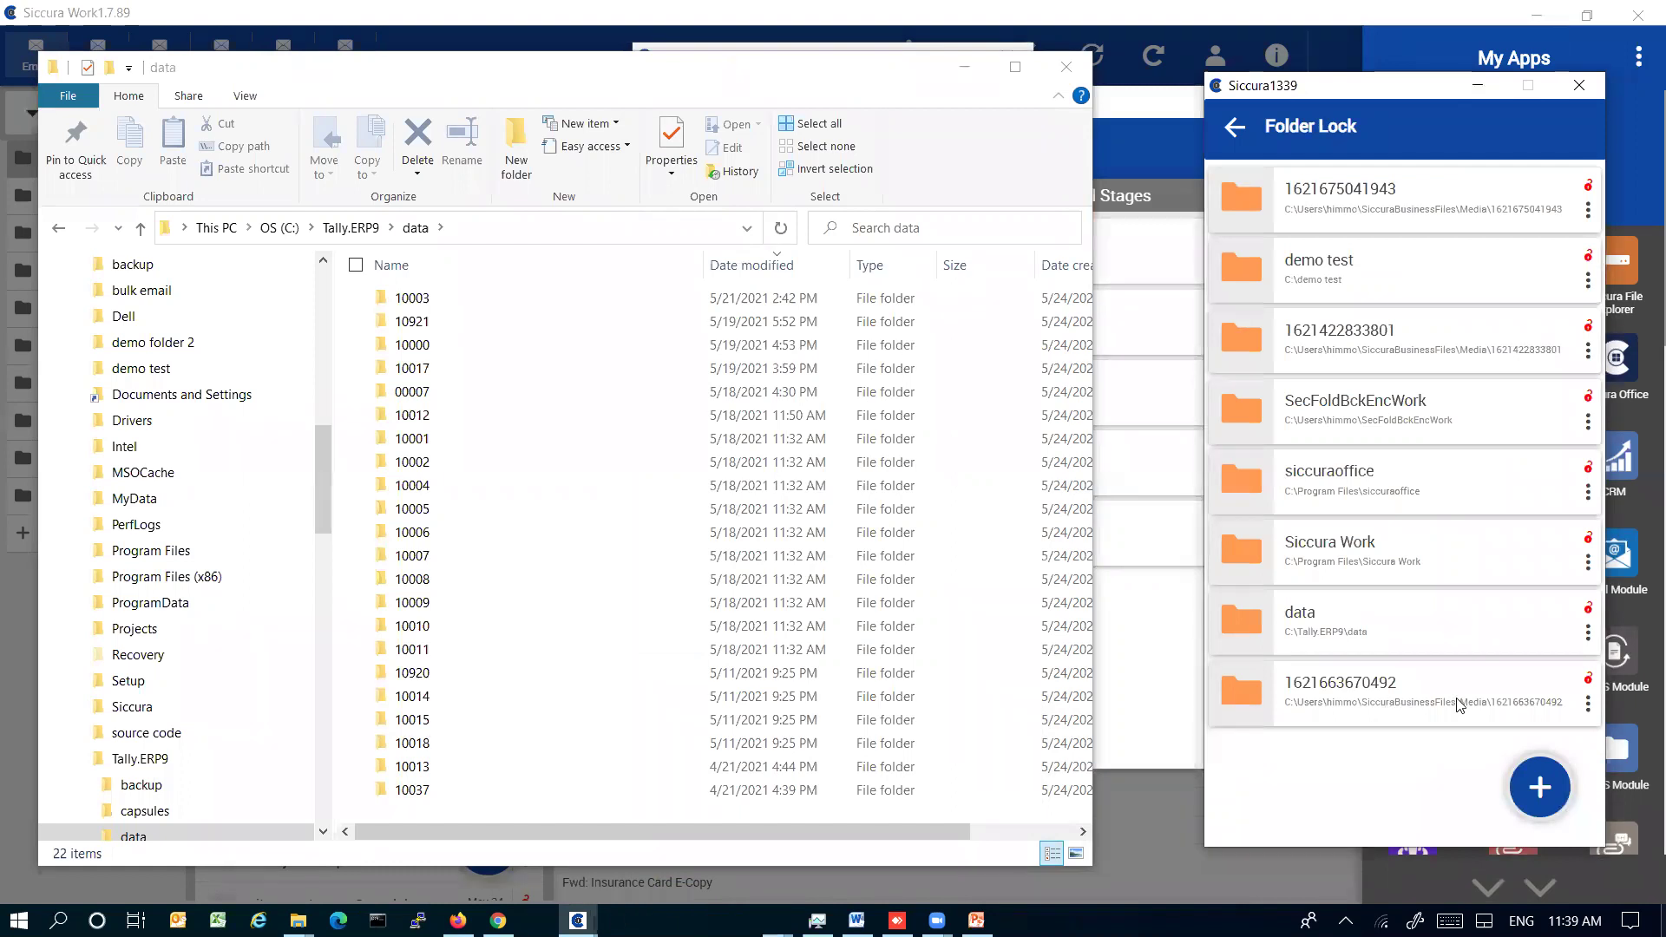
Enable protection for the Tally.ERP9 data folder in Folder Lock and set its mode to Hidden
{"action": "left_click", "coordinate": [1591, 632]}
{"action": "left_click", "coordinate": [1554, 278]}
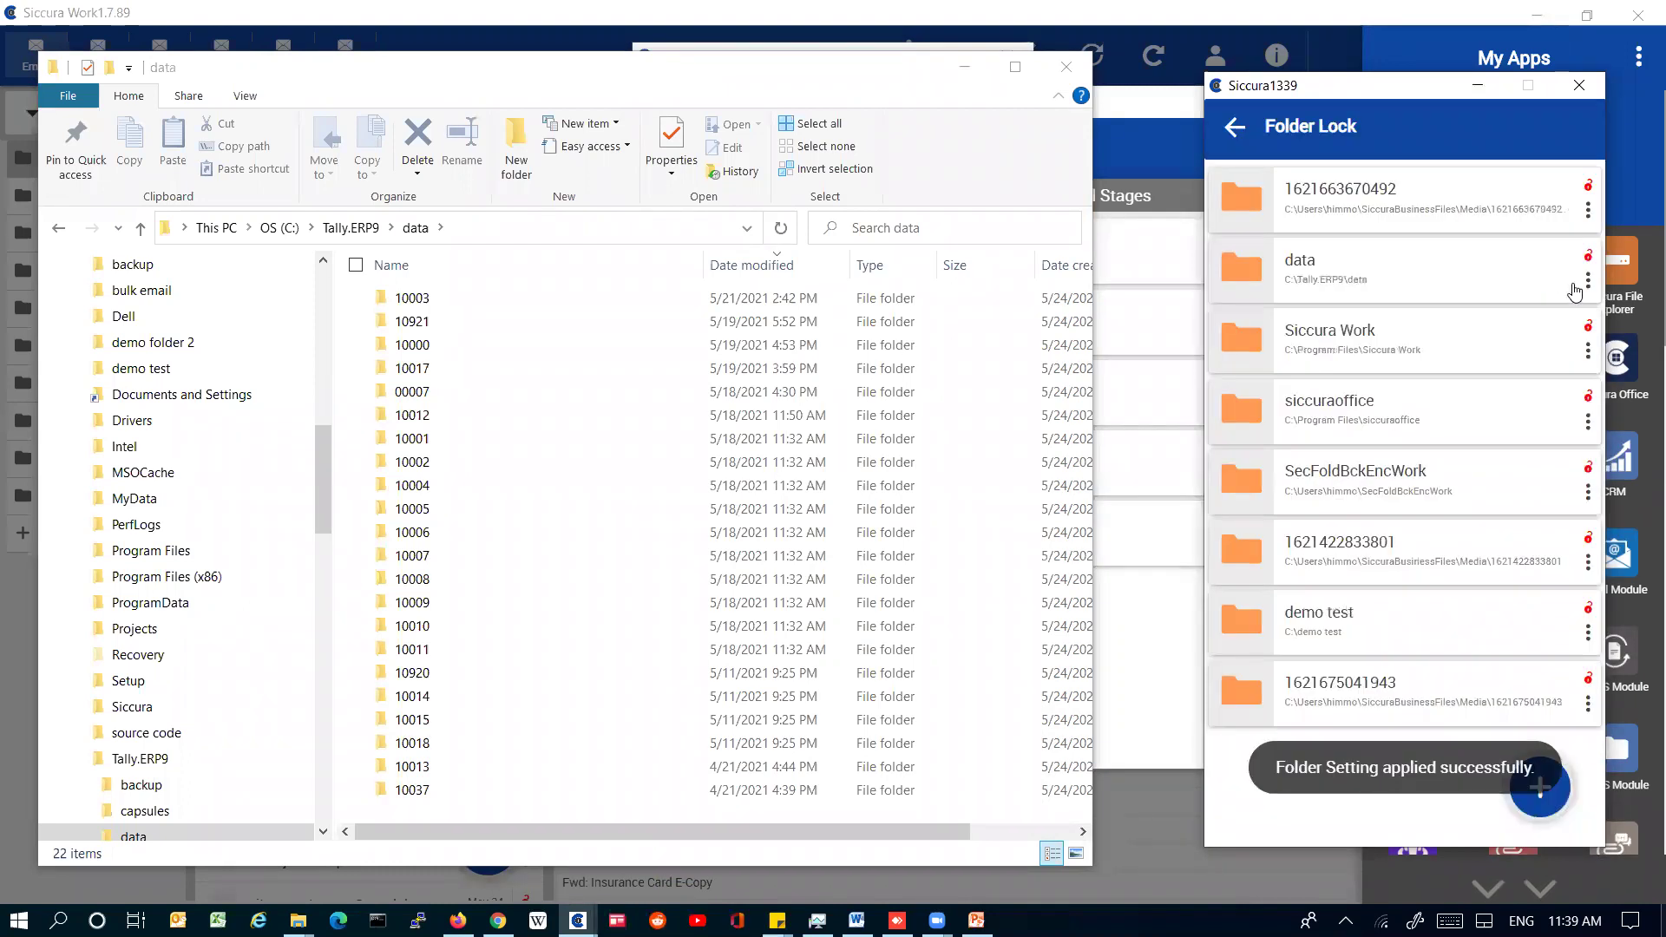
{"action": "left_click", "coordinate": [1588, 279]}
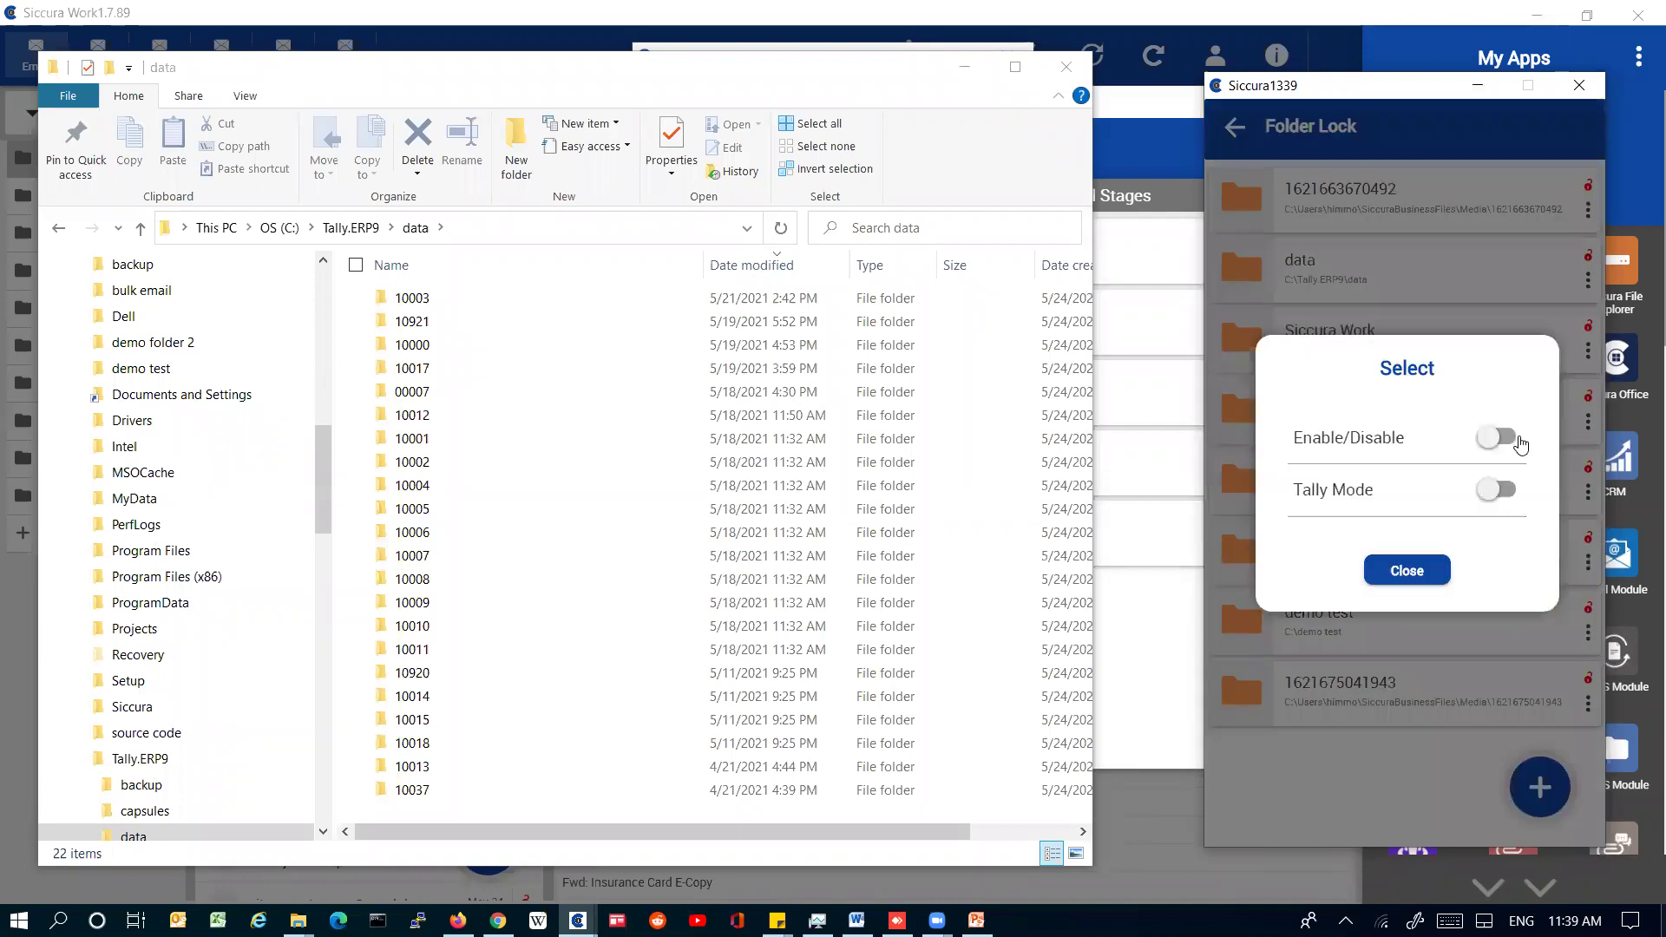
{"action": "left_click", "coordinate": [1514, 440]}
{"action": "left_click", "coordinate": [1494, 491]}
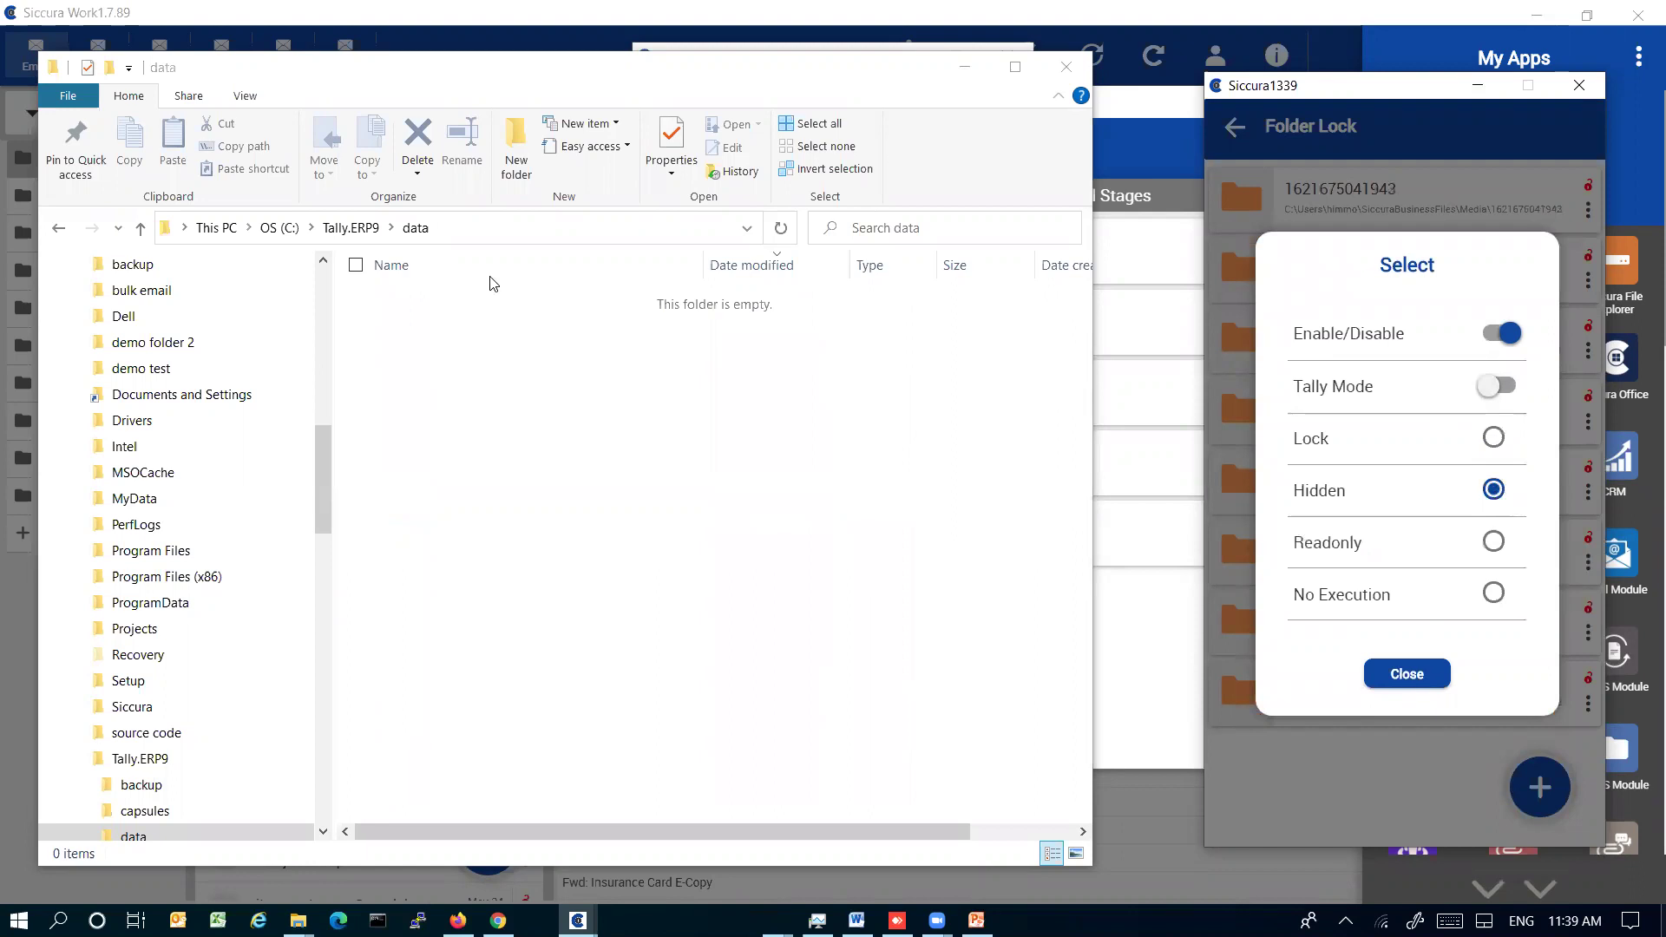
Go up to the Tally.ERP9 folder in File Explorer and try to open the hidden folder by its path C:\Tally.ERP9\data
{"action": "left_click", "coordinate": [348, 230]}
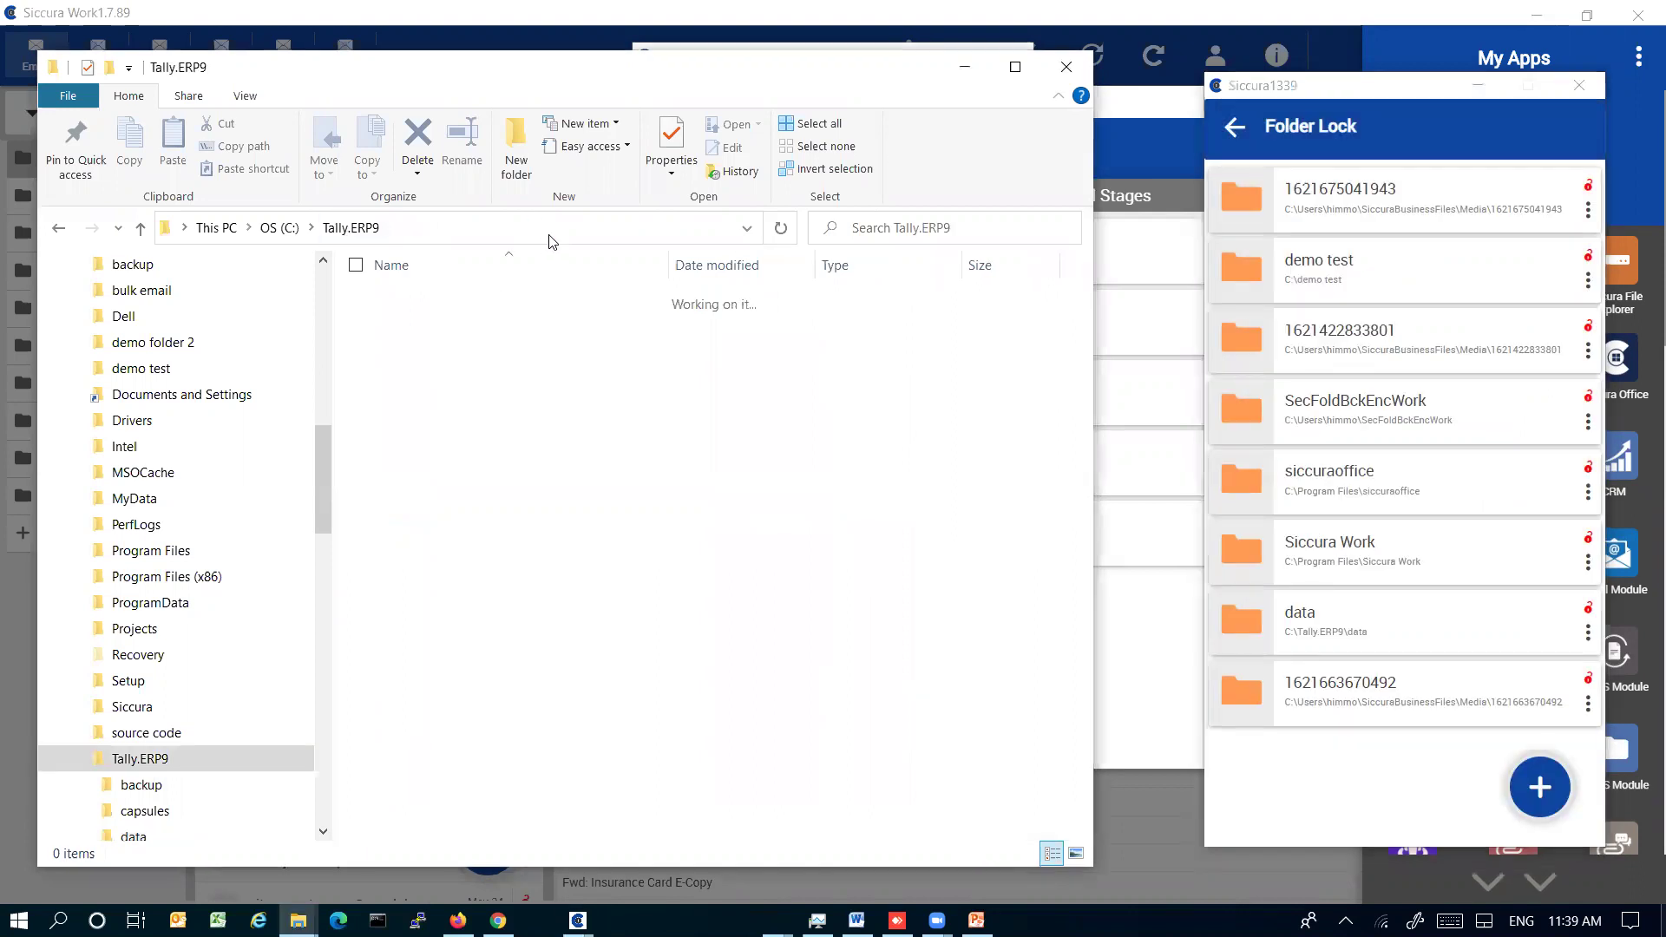
{"action": "left_click", "coordinate": [561, 237]}
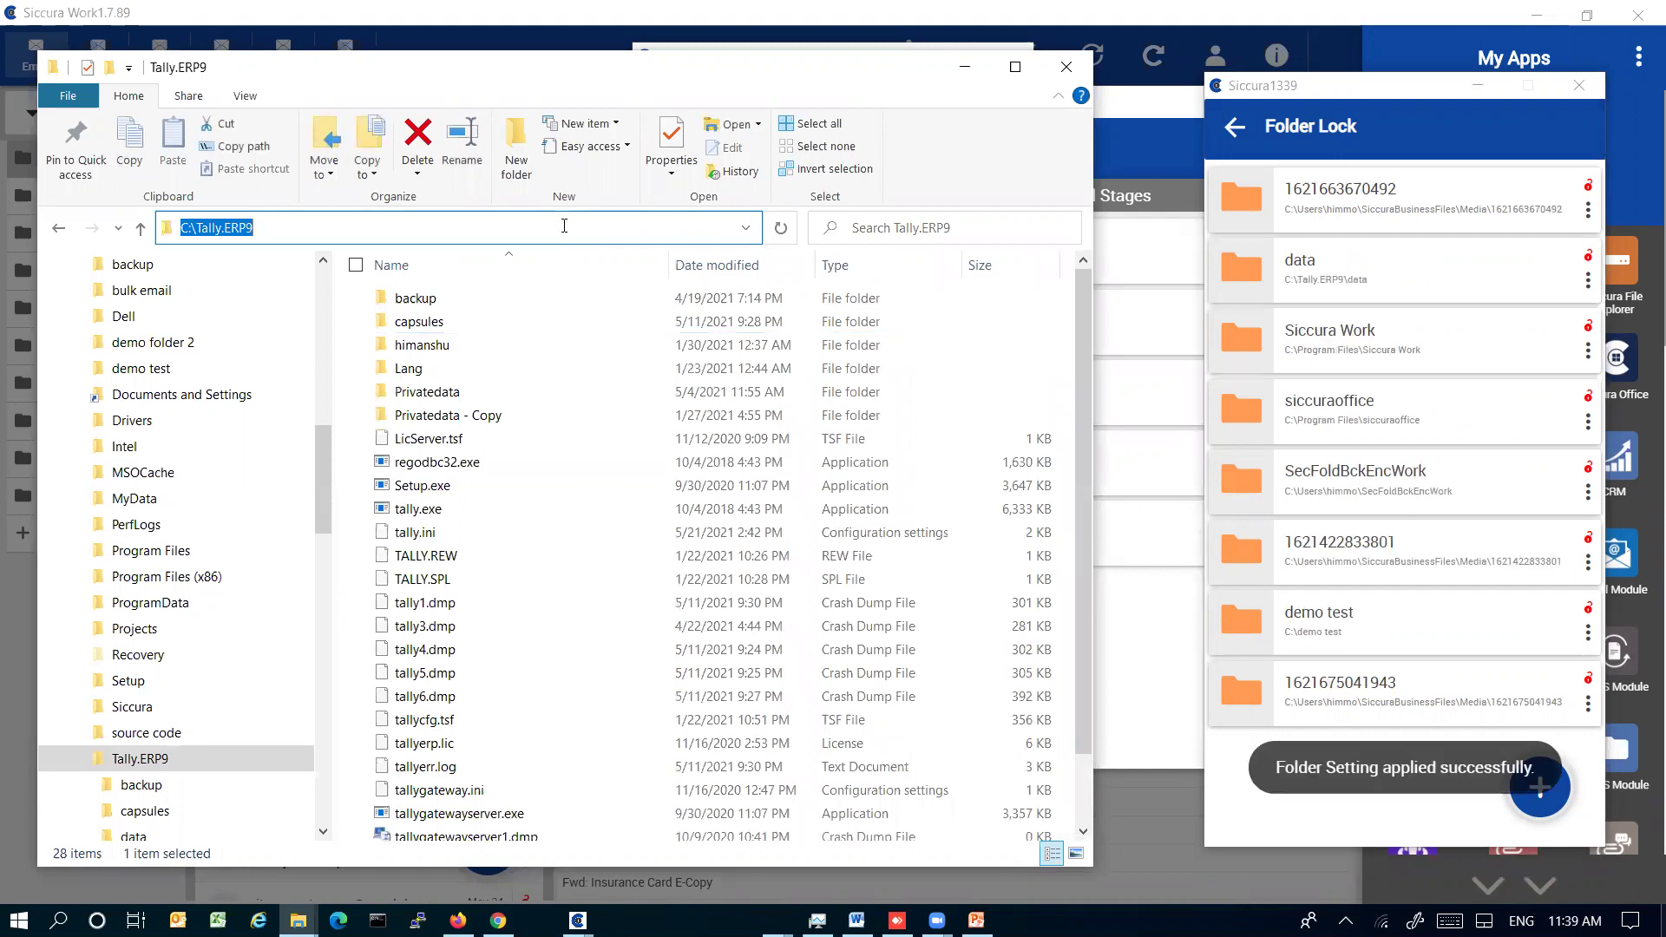
{"action": "left_click", "coordinate": [564, 225]}
{"action": "type", "text": "\\"}
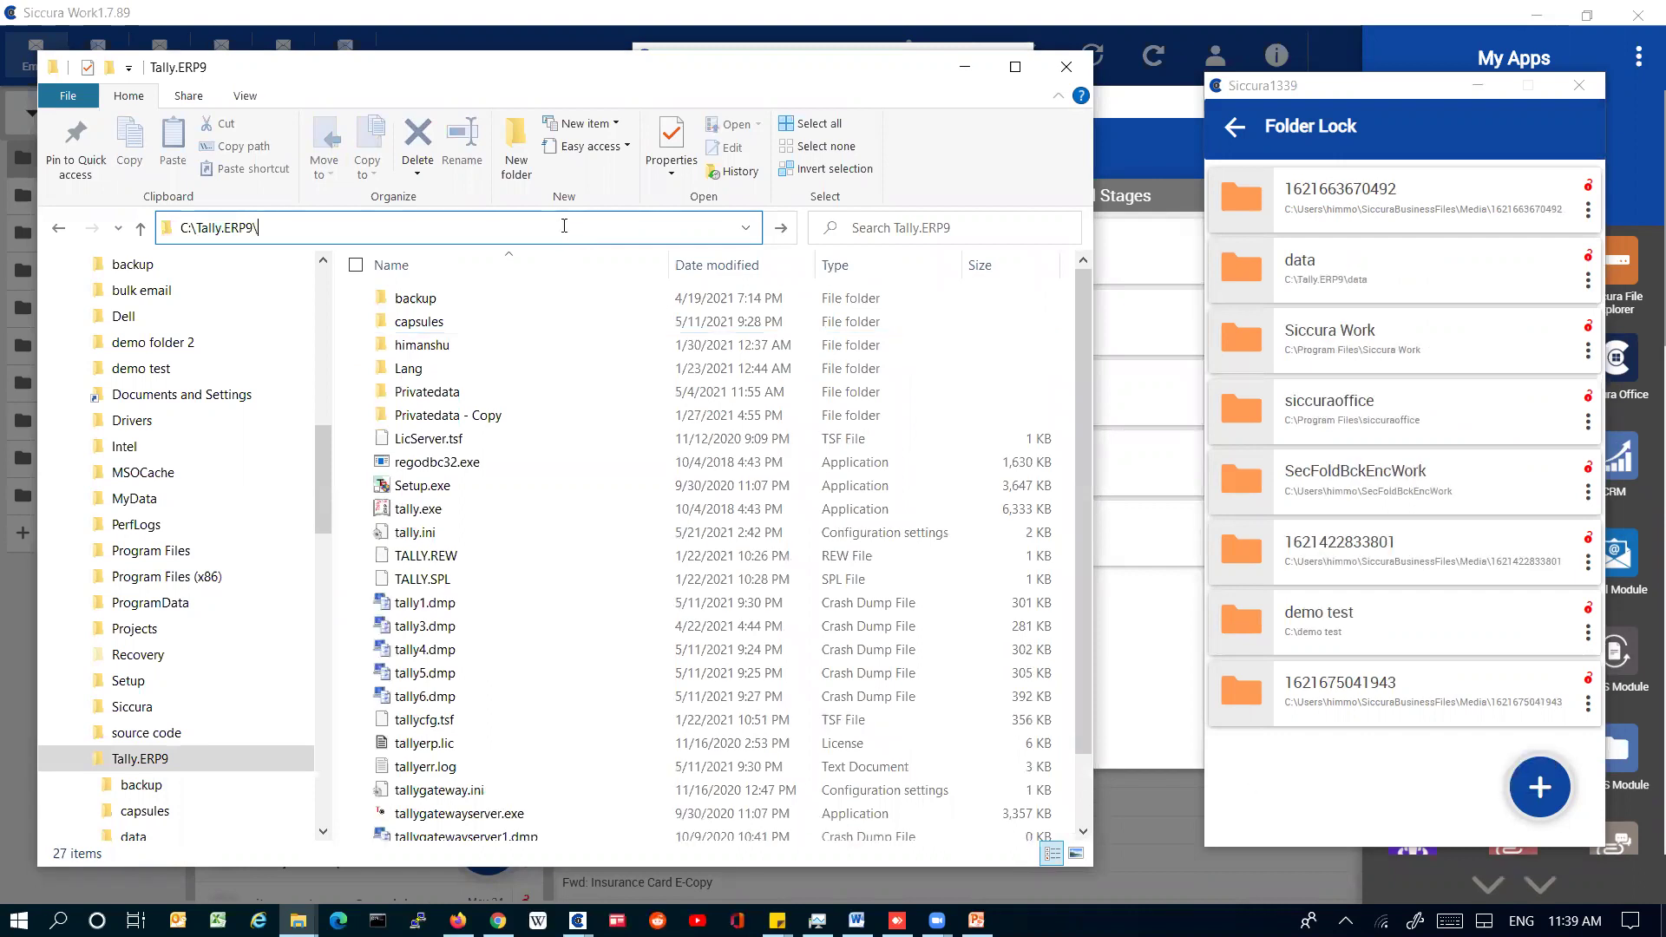
{"action": "type", "text": "data"}
{"action": "key", "text": "Return"}
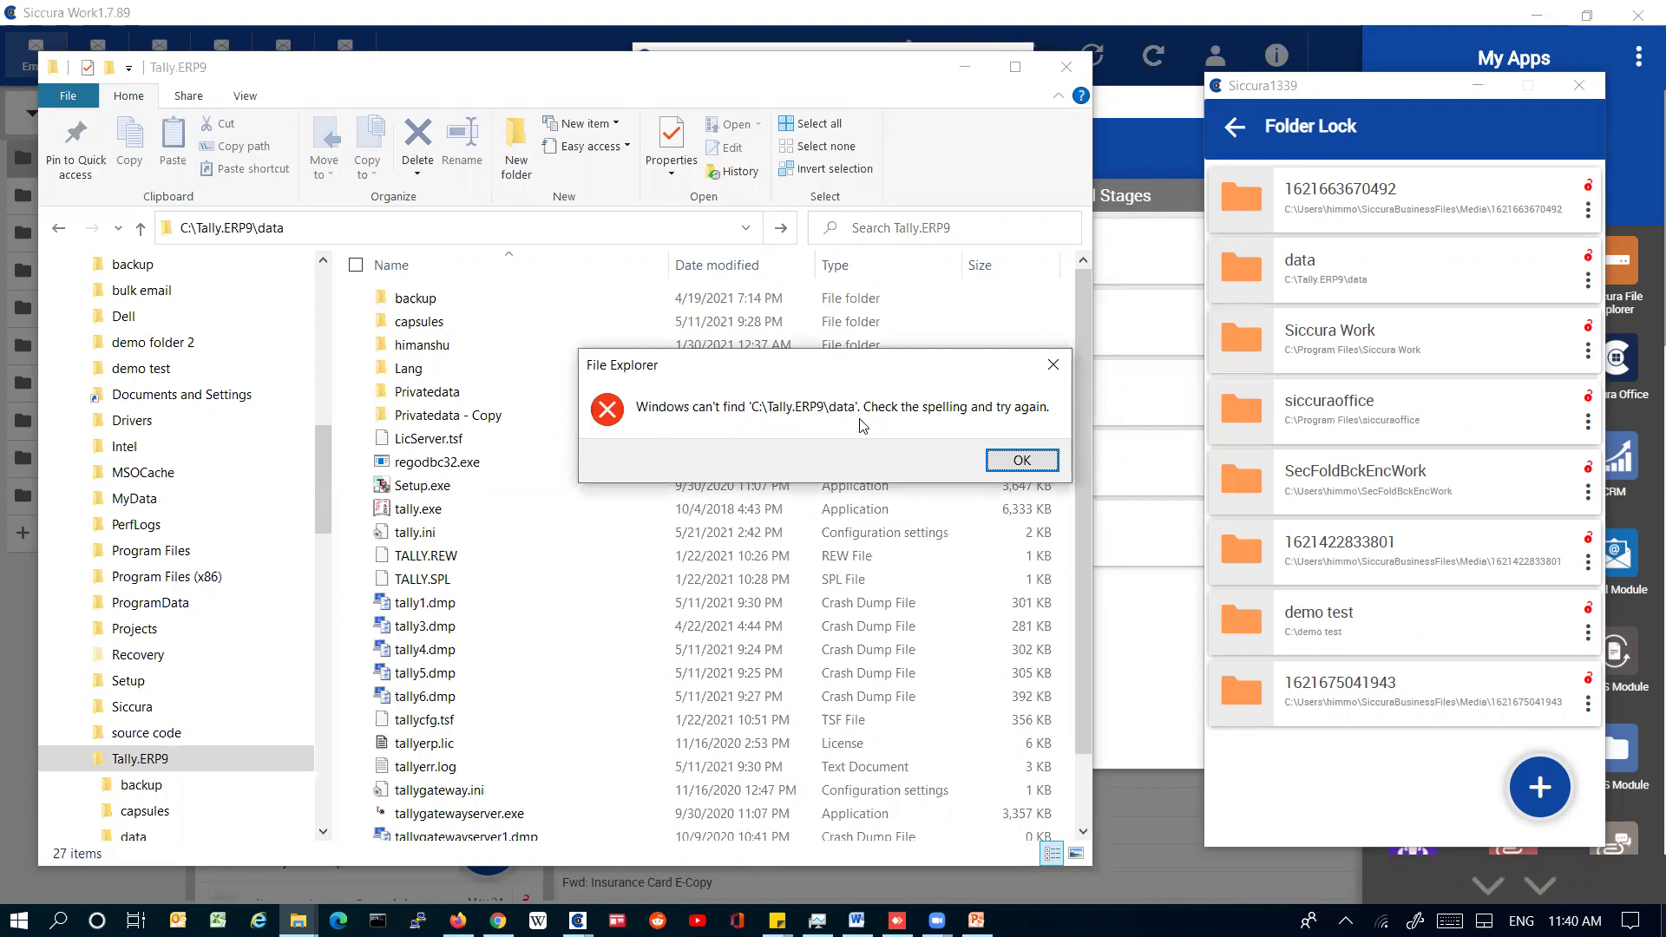
{"action": "left_click", "coordinate": [1022, 462]}
Open an administrator Command Prompt and change the directory to C:\Tally.ERP9
{"action": "left_click", "coordinate": [498, 228]}
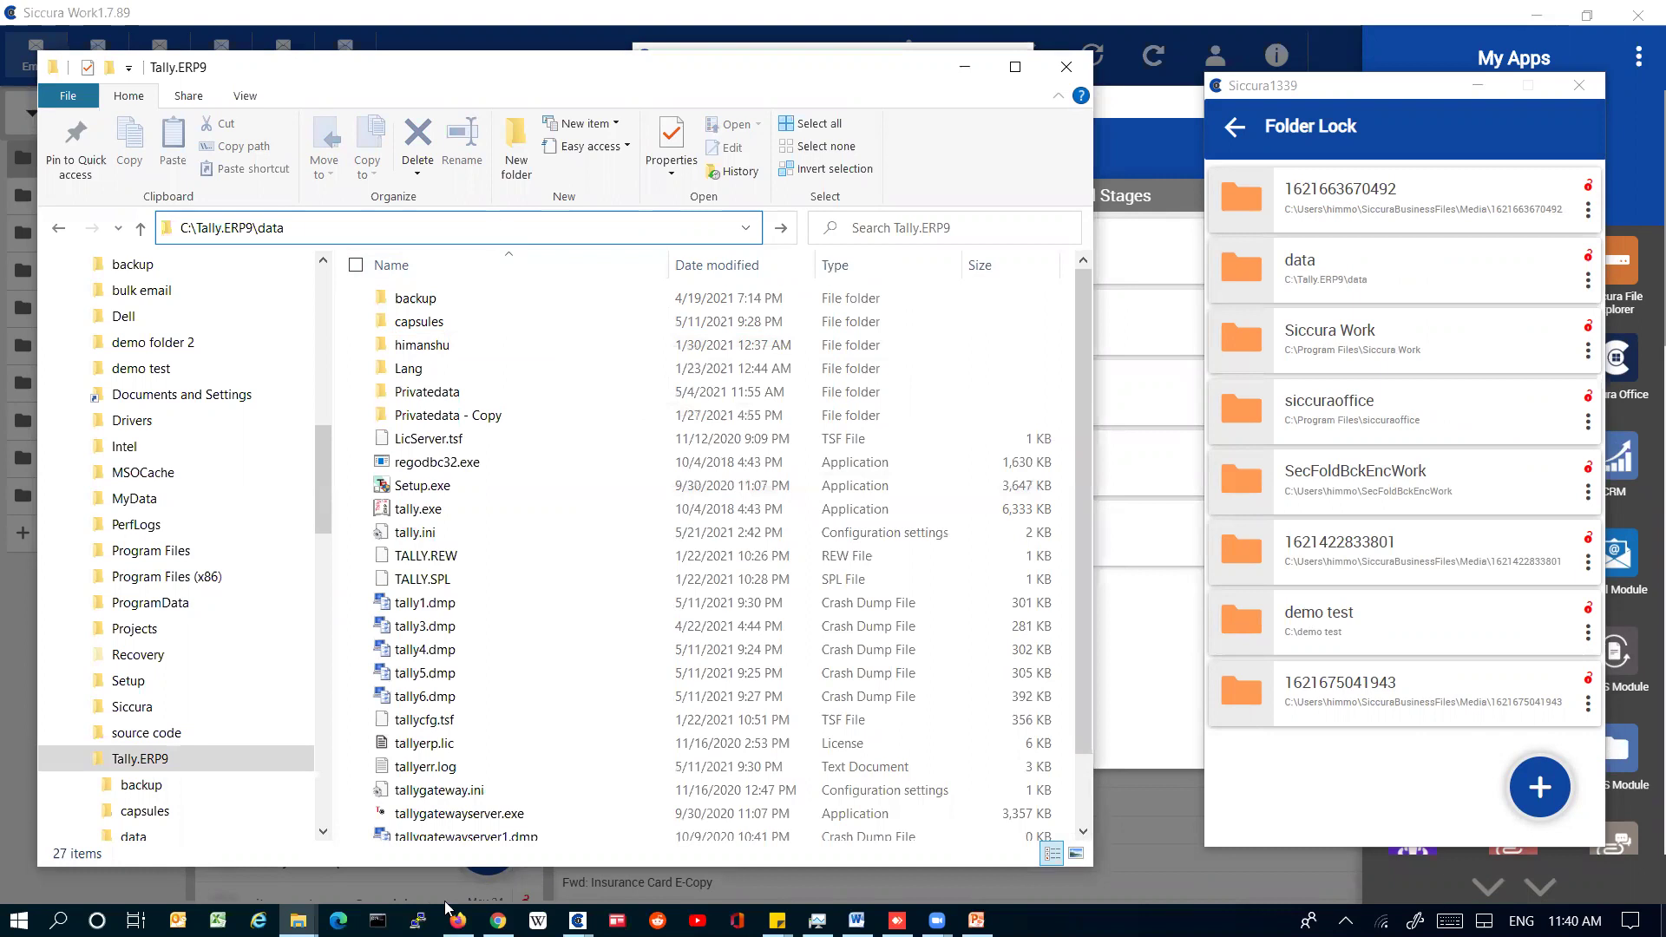
{"action": "left_click", "coordinate": [426, 879]}
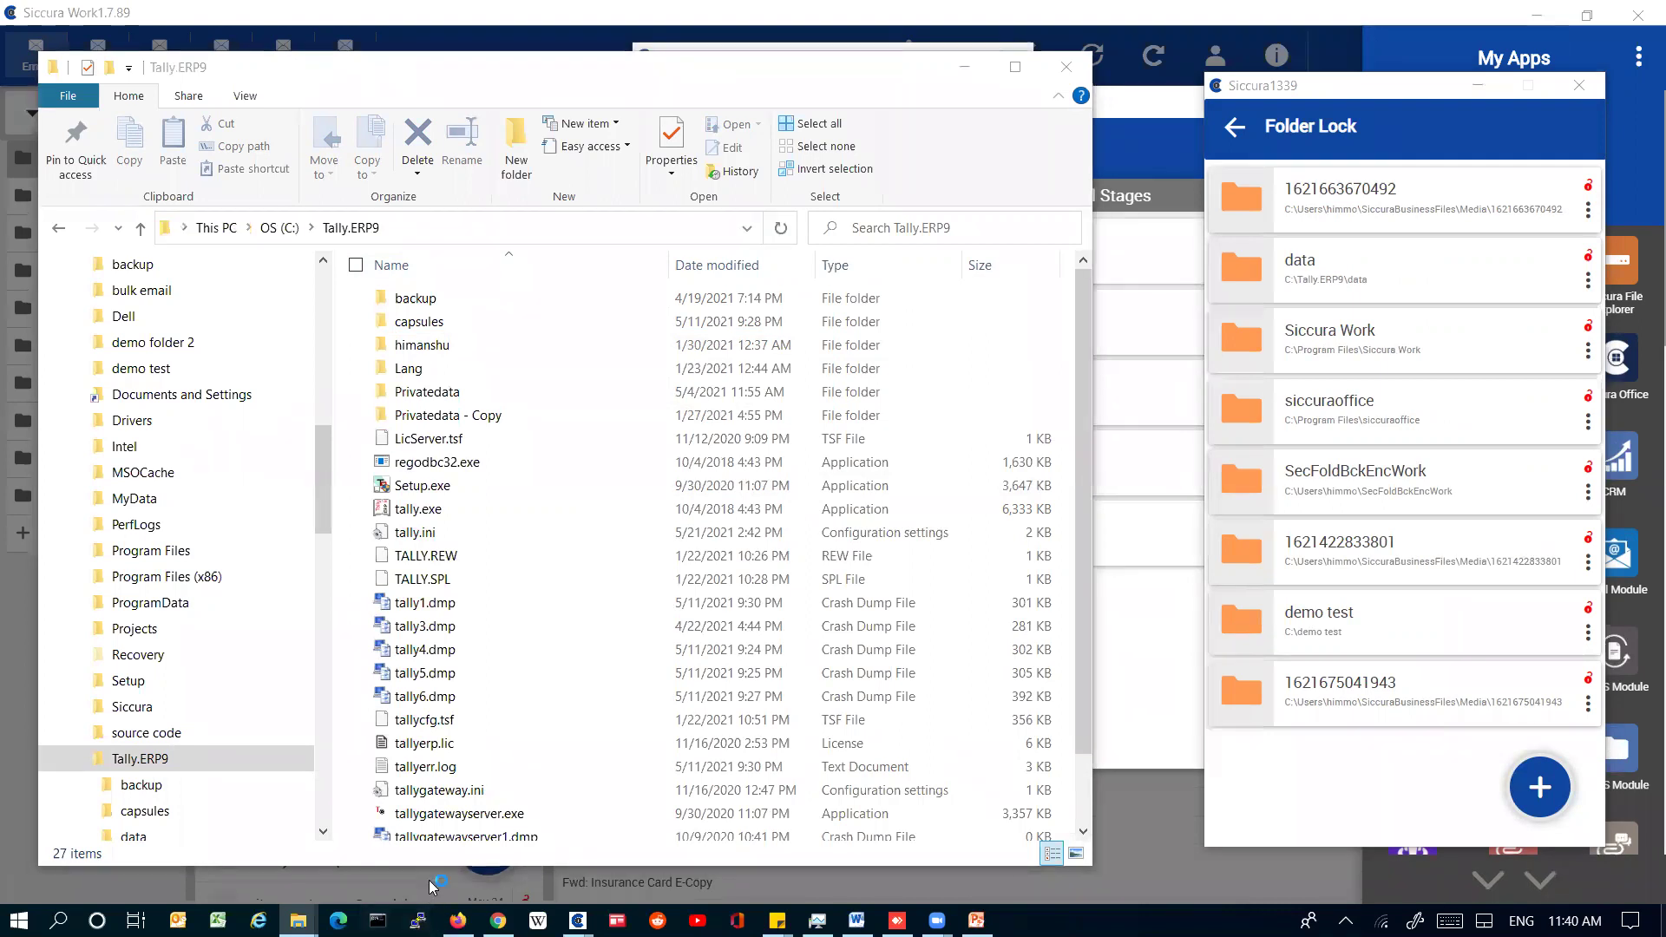
{"action": "left_click", "coordinate": [549, 500]}
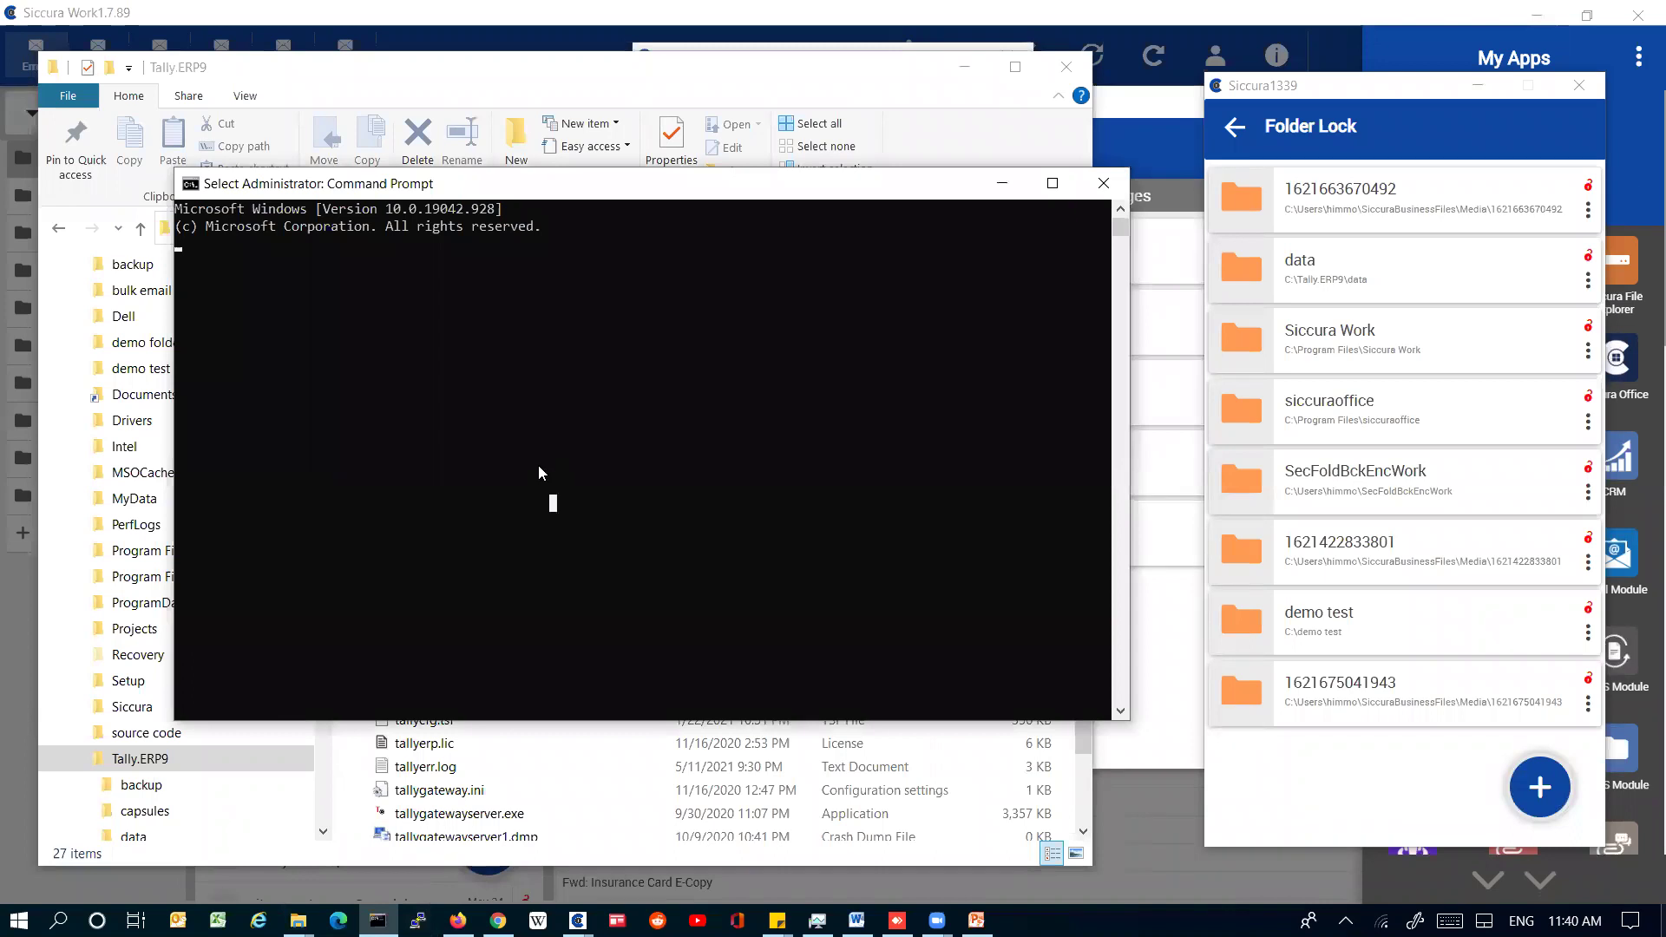
{"action": "type", "text": "cd\\"}
{"action": "key", "text": "Return"}
{"action": "type", "text": "cd Tally.ERP9"}
{"action": "key", "text": "Return"}
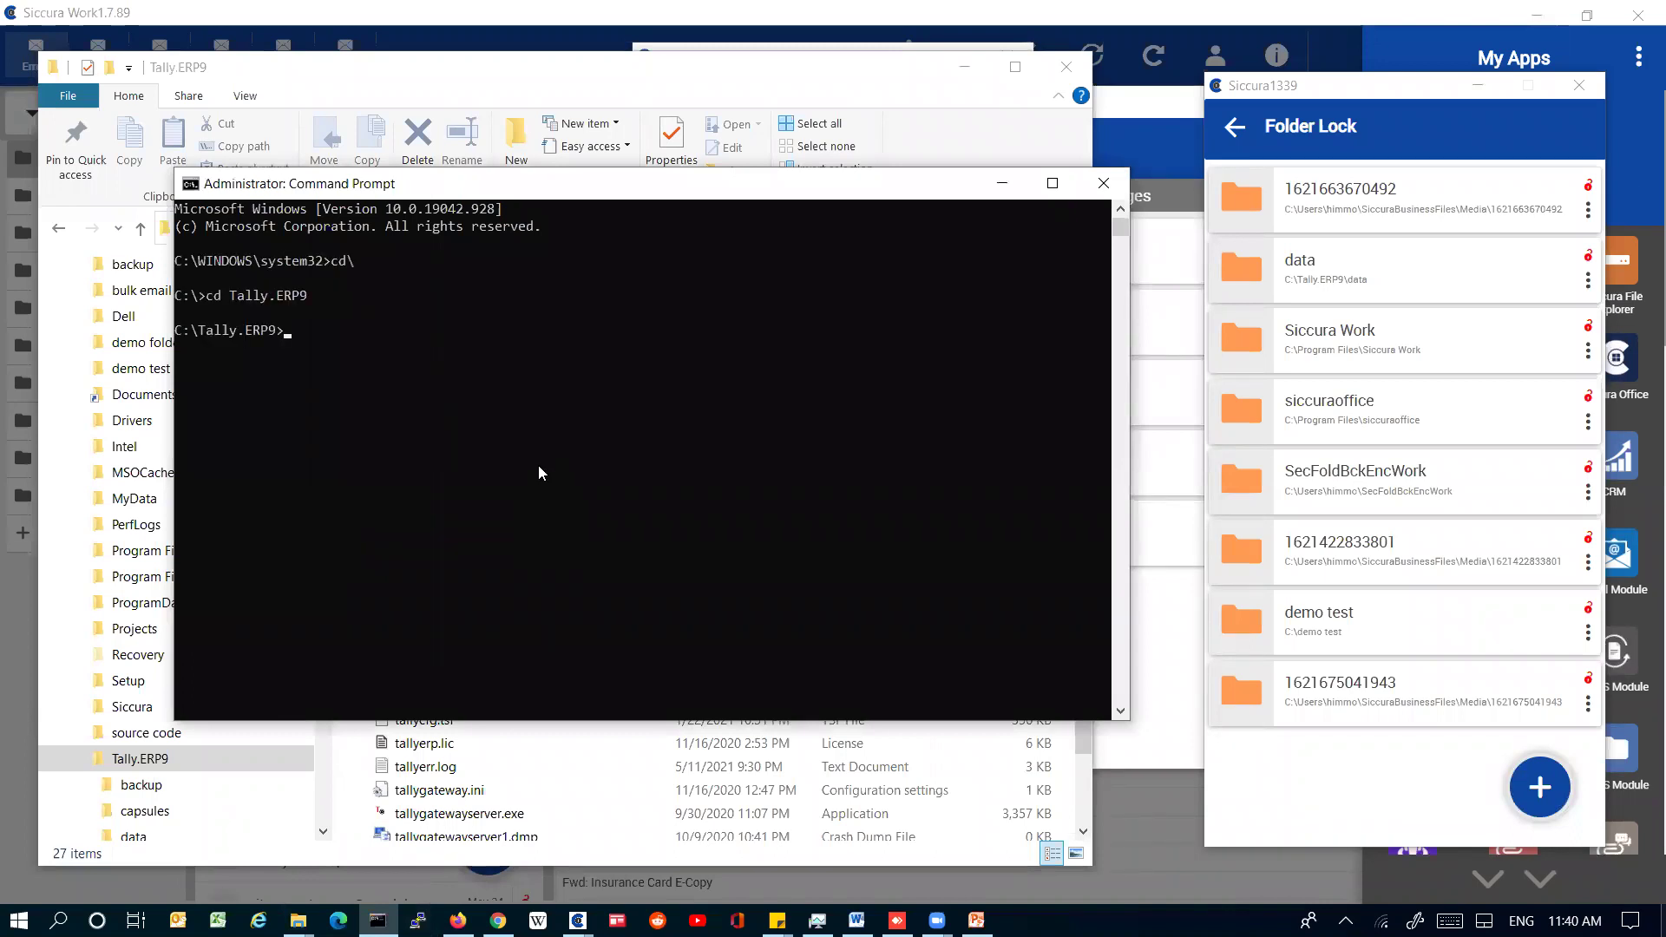
Try to change into the data directory with cd data, and list the hidden items of C:\Tally.ERP9 with dir /ah
{"action": "type", "text": "cd dat"}
{"action": "type", "text": "a"}
{"action": "key", "text": "Return"}
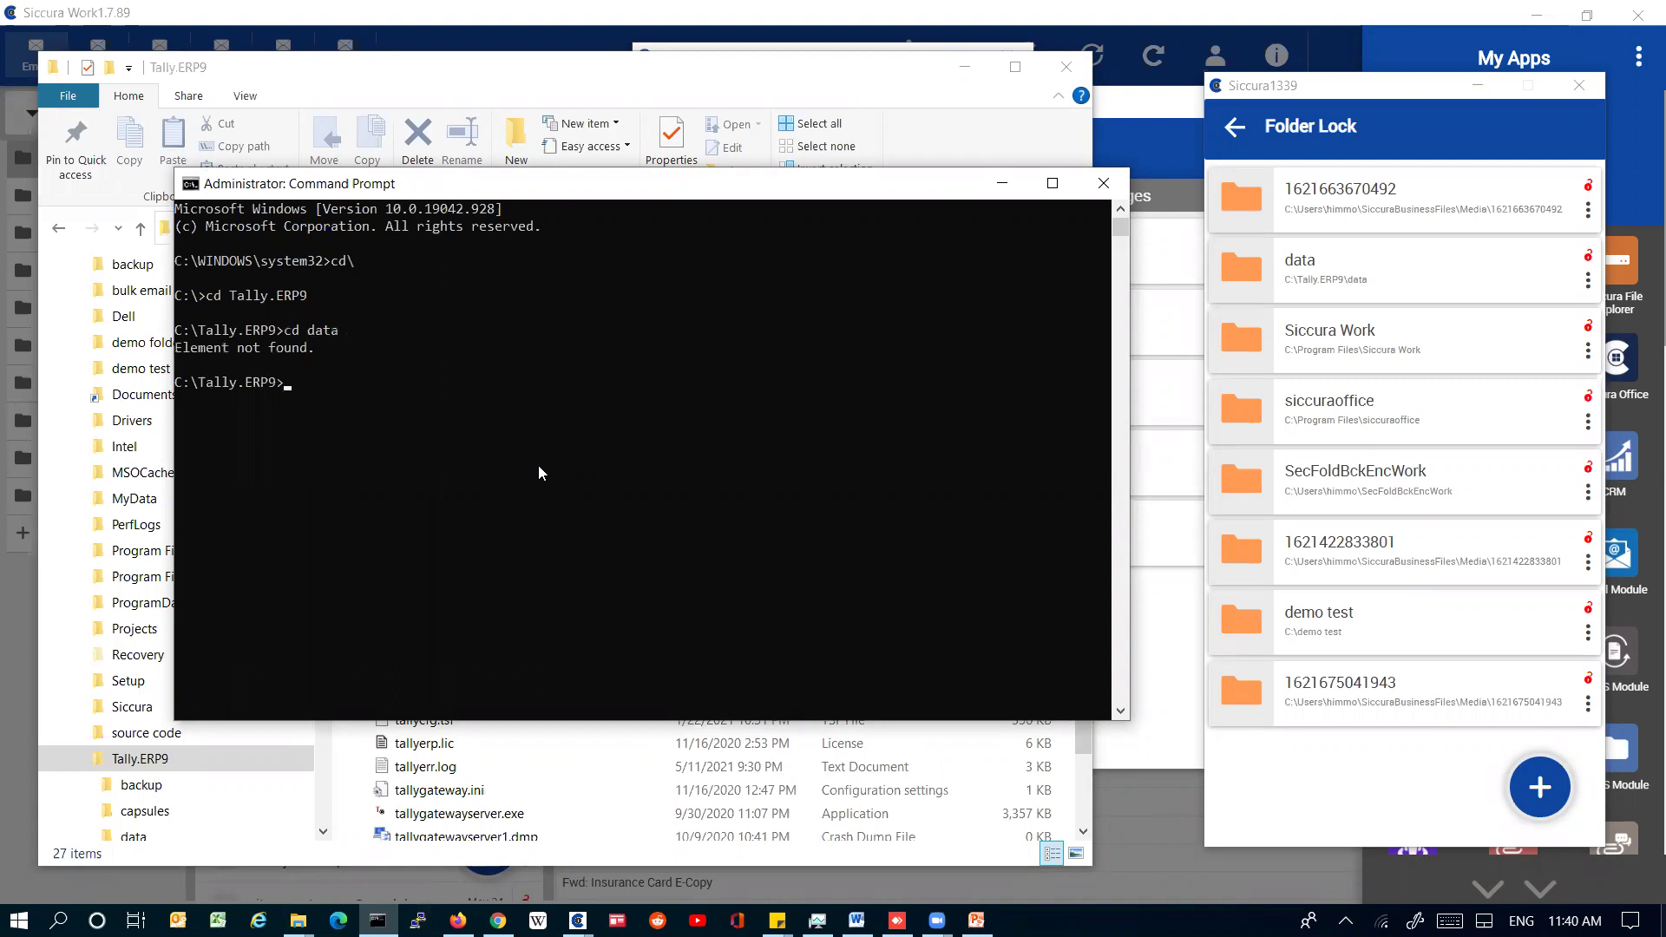
{"action": "type", "text": "dir /ah"}
{"action": "key", "text": "Return"}
{"action": "key", "text": "Up"}
{"action": "key", "text": "Return"}
{"action": "key", "text": "Up"}
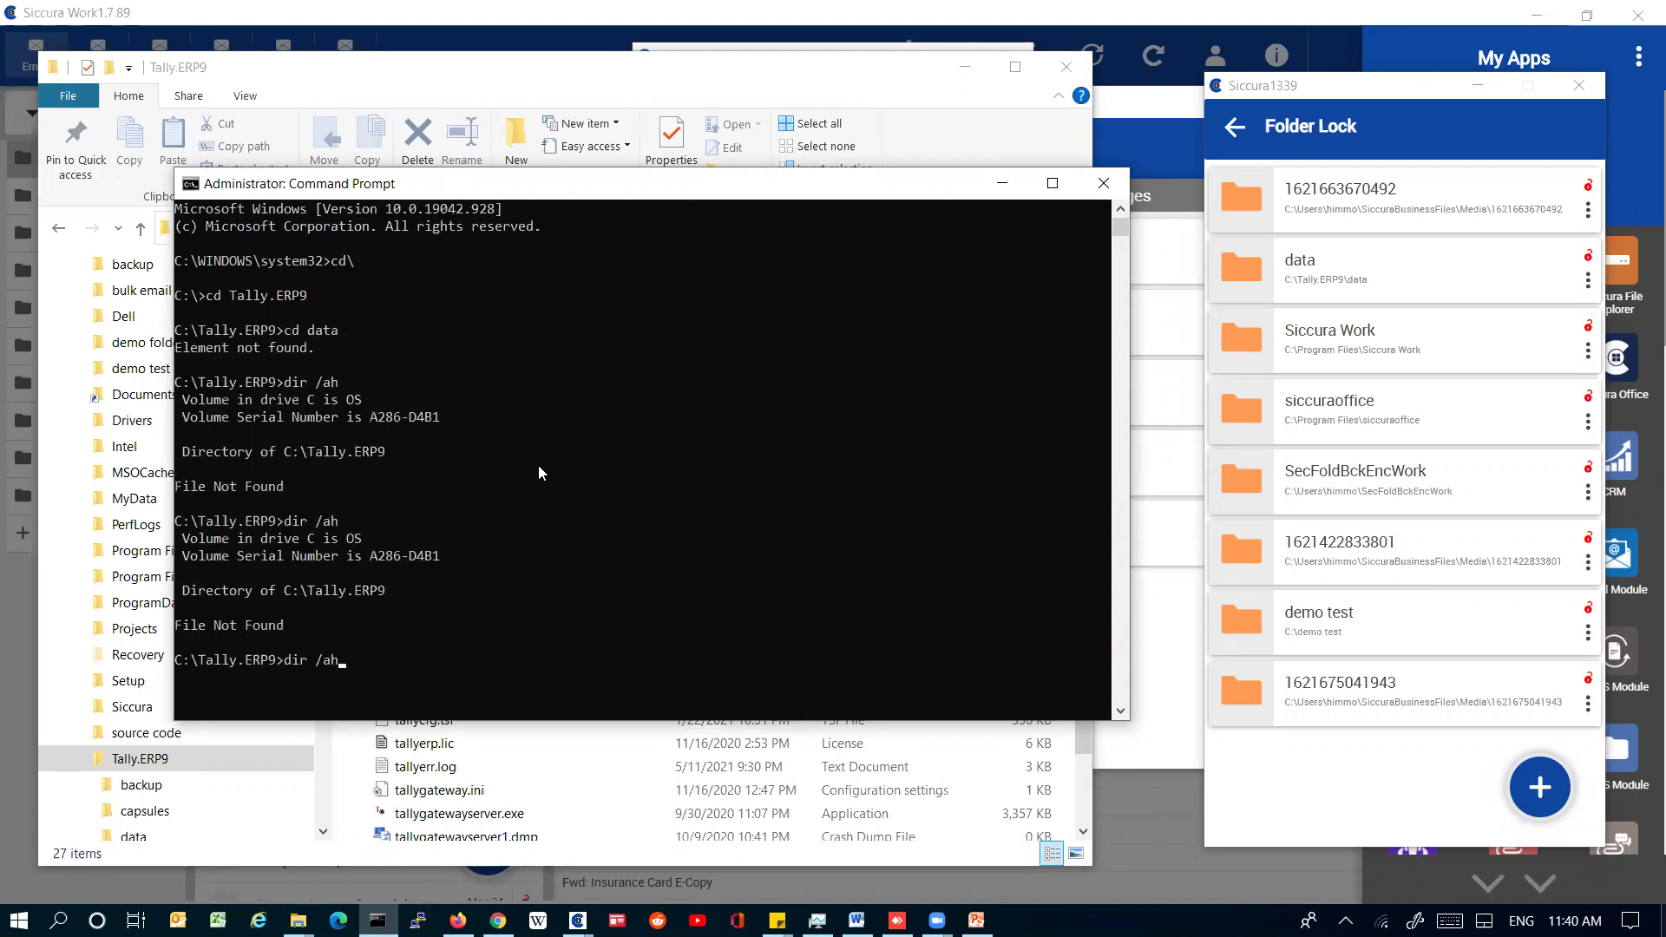
{"action": "key", "text": "Return"}
Clear the Command Prompt output and retry cd data from C:\Tally.ERP9
{"action": "type", "text": "cls"}
{"action": "key", "text": "Return"}
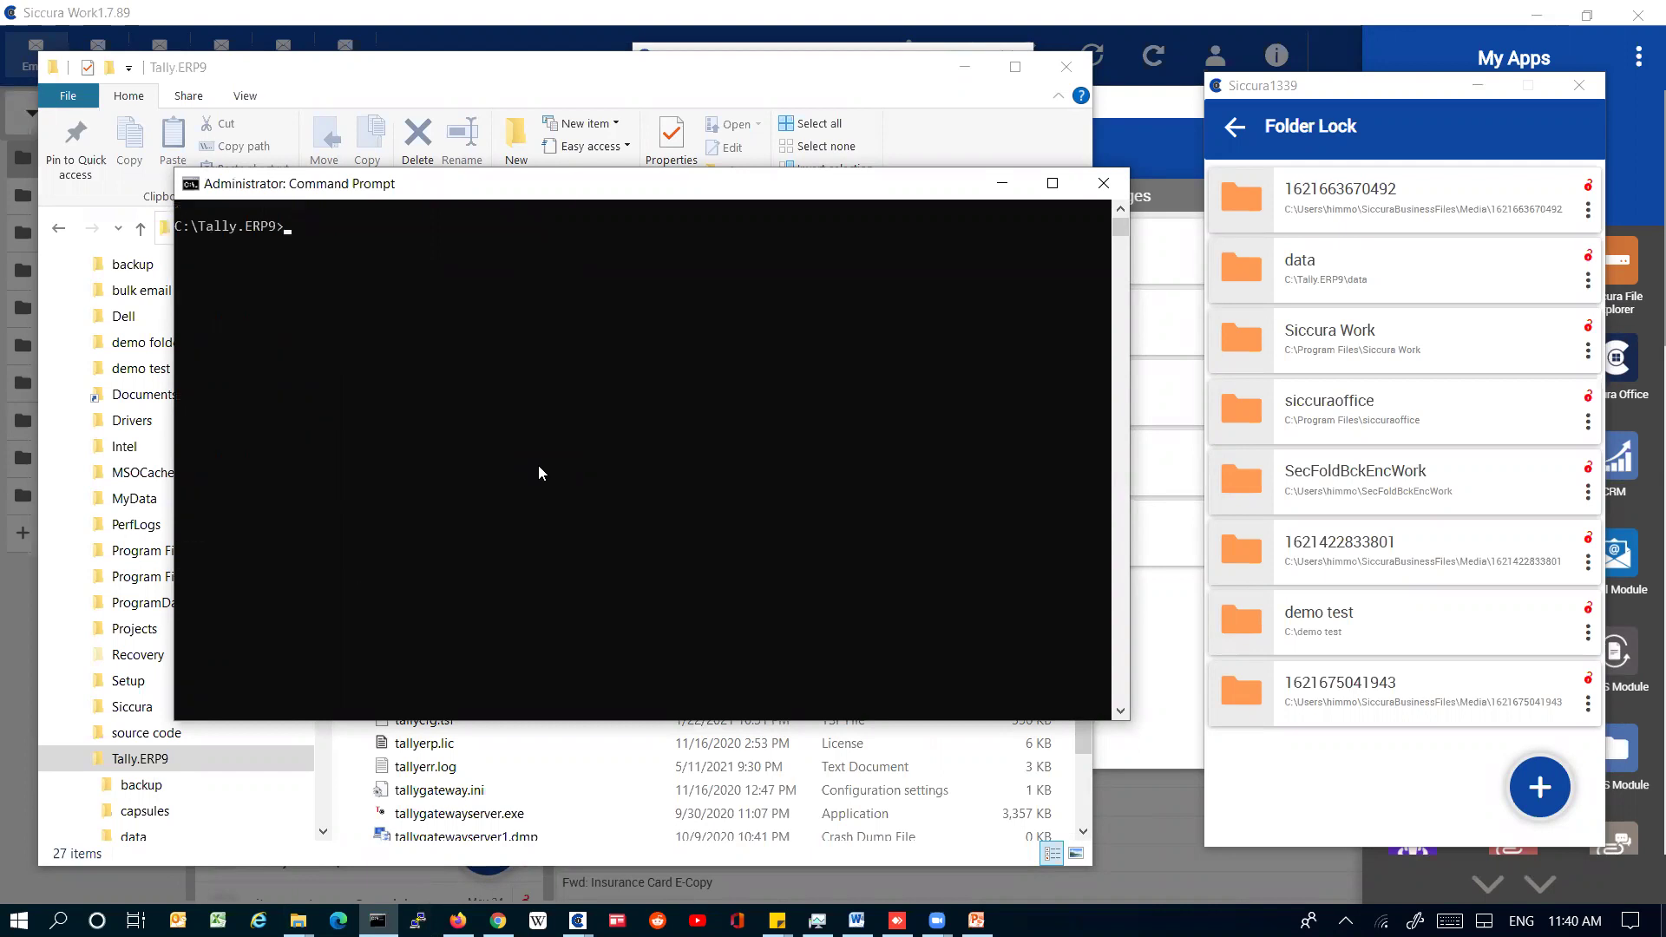
{"action": "type", "text": "cd data"}
{"action": "key", "text": "Return"}
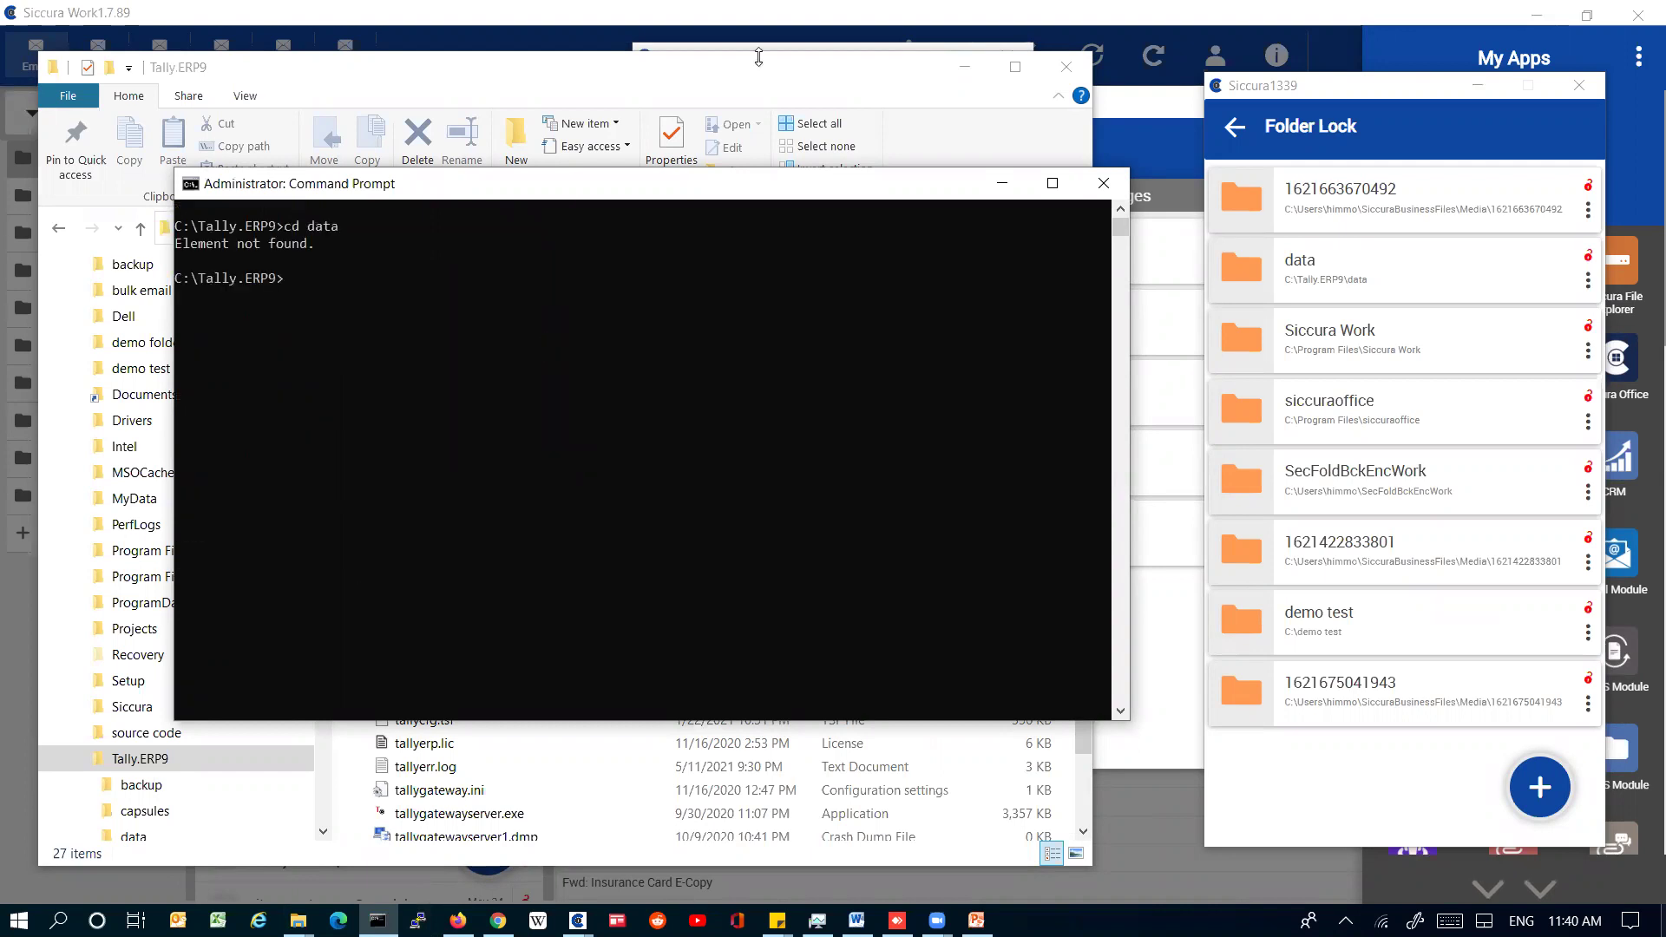
Go to Program Lock in the Folder Lock window and add tally.exe from C:\Tally.ERP9 as a program
{"action": "left_click", "coordinate": [739, 106]}
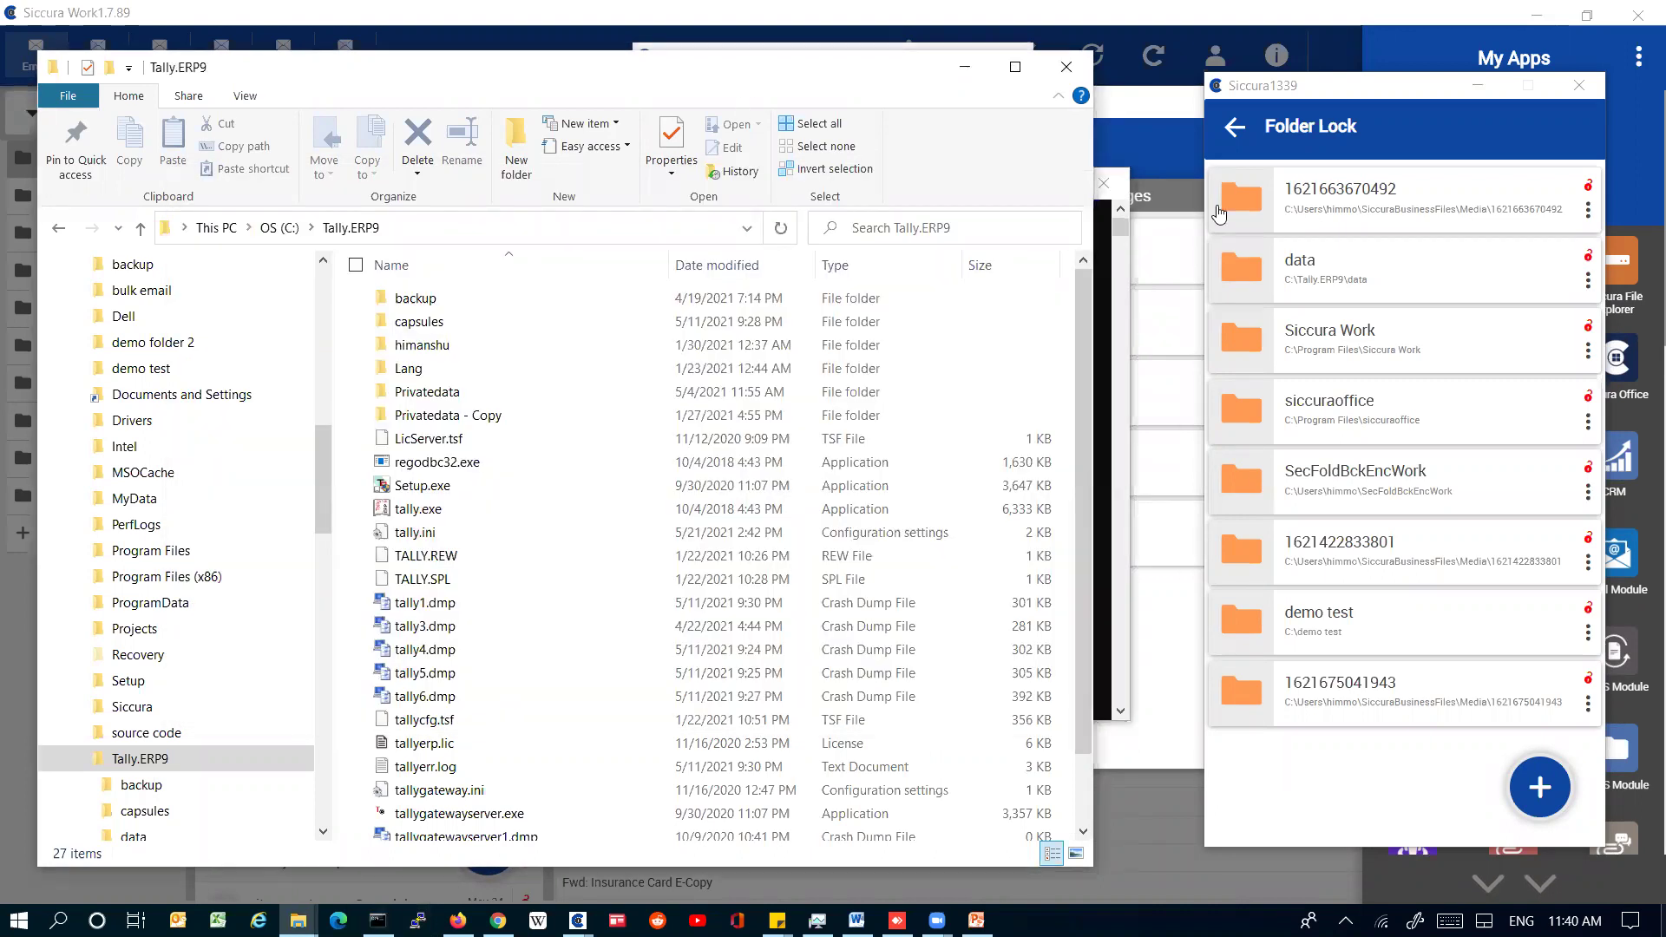
{"action": "left_click", "coordinate": [1239, 127]}
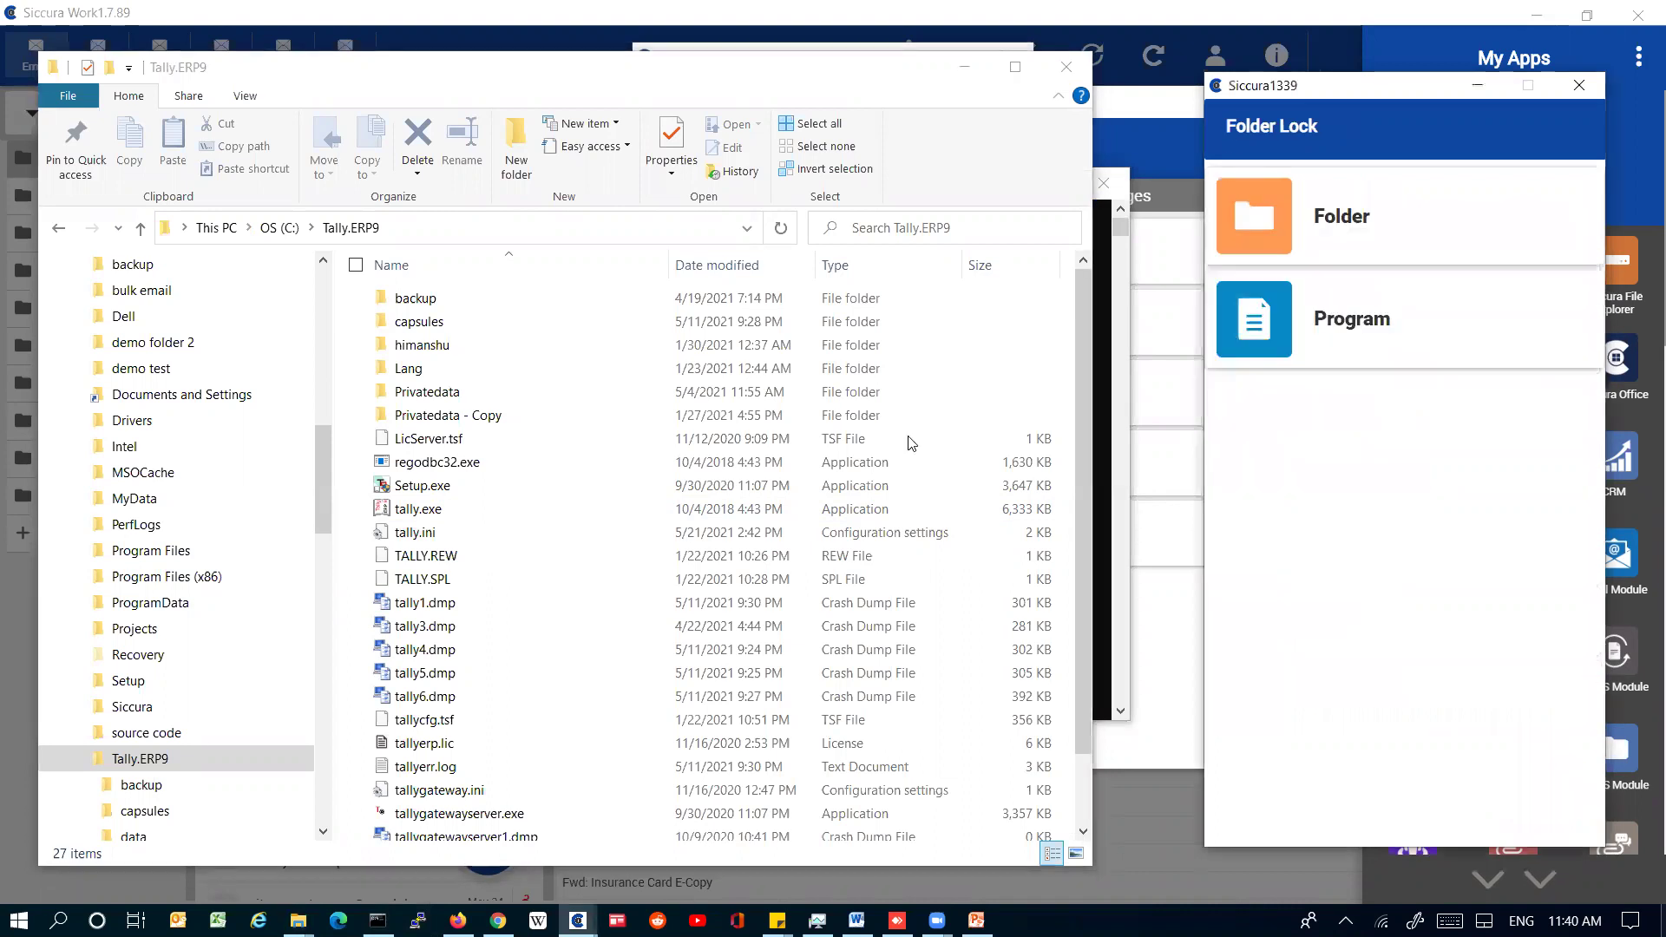
{"action": "left_click", "coordinate": [440, 517]}
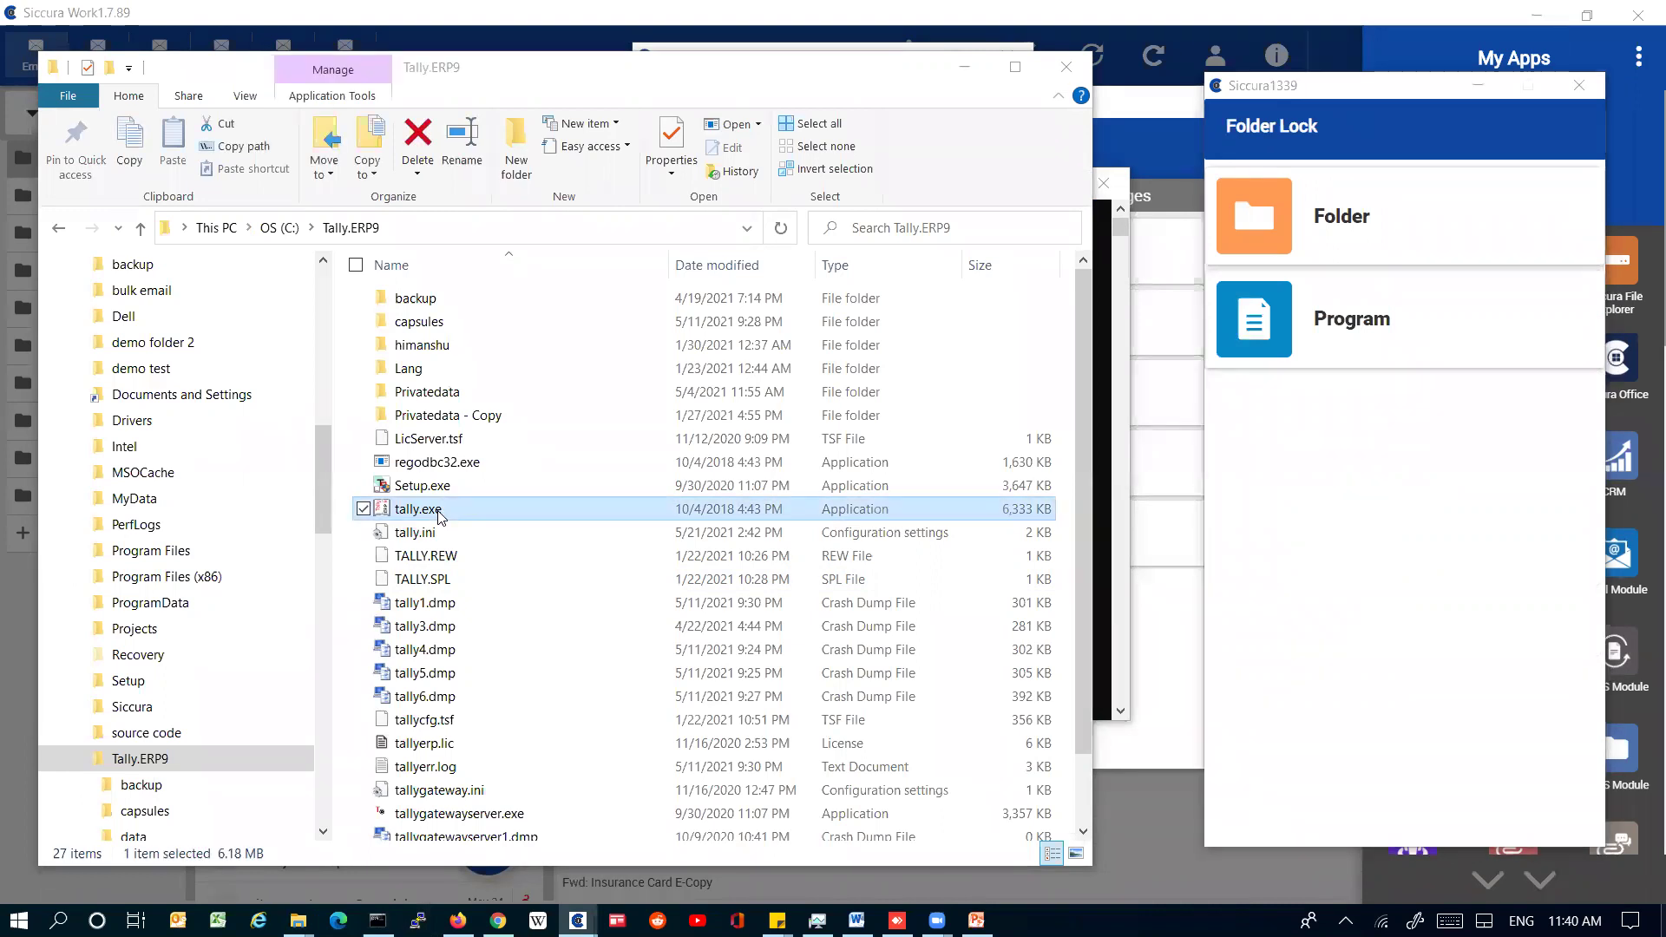
{"action": "left_click", "coordinate": [1368, 347]}
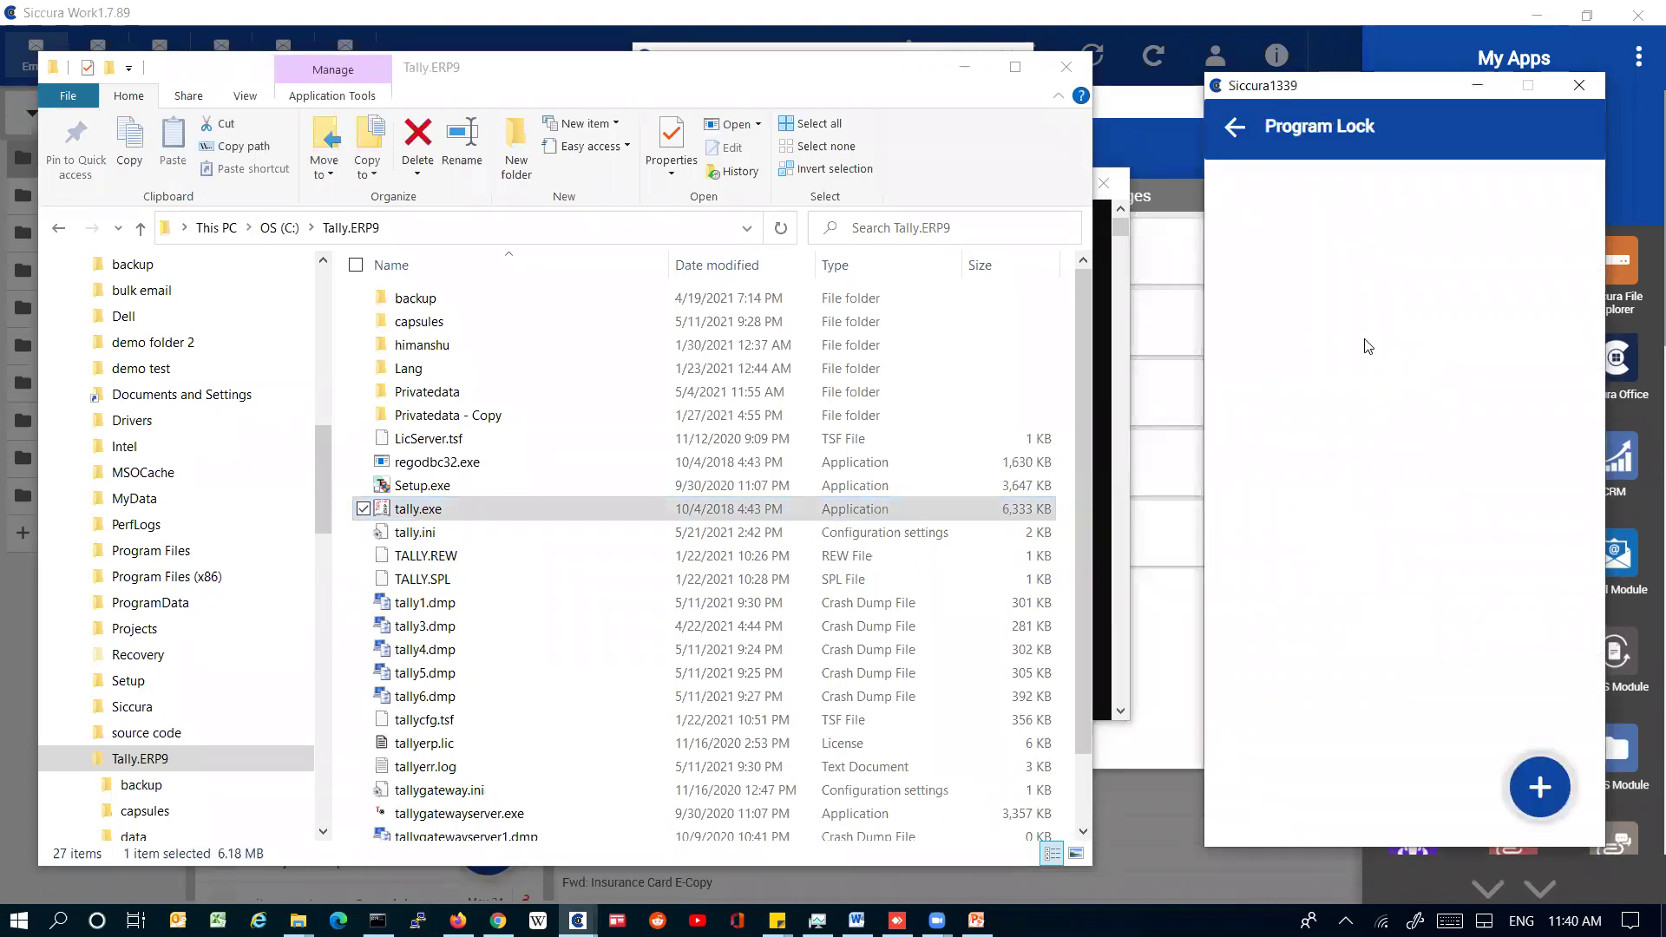
{"action": "left_click", "coordinate": [1533, 793]}
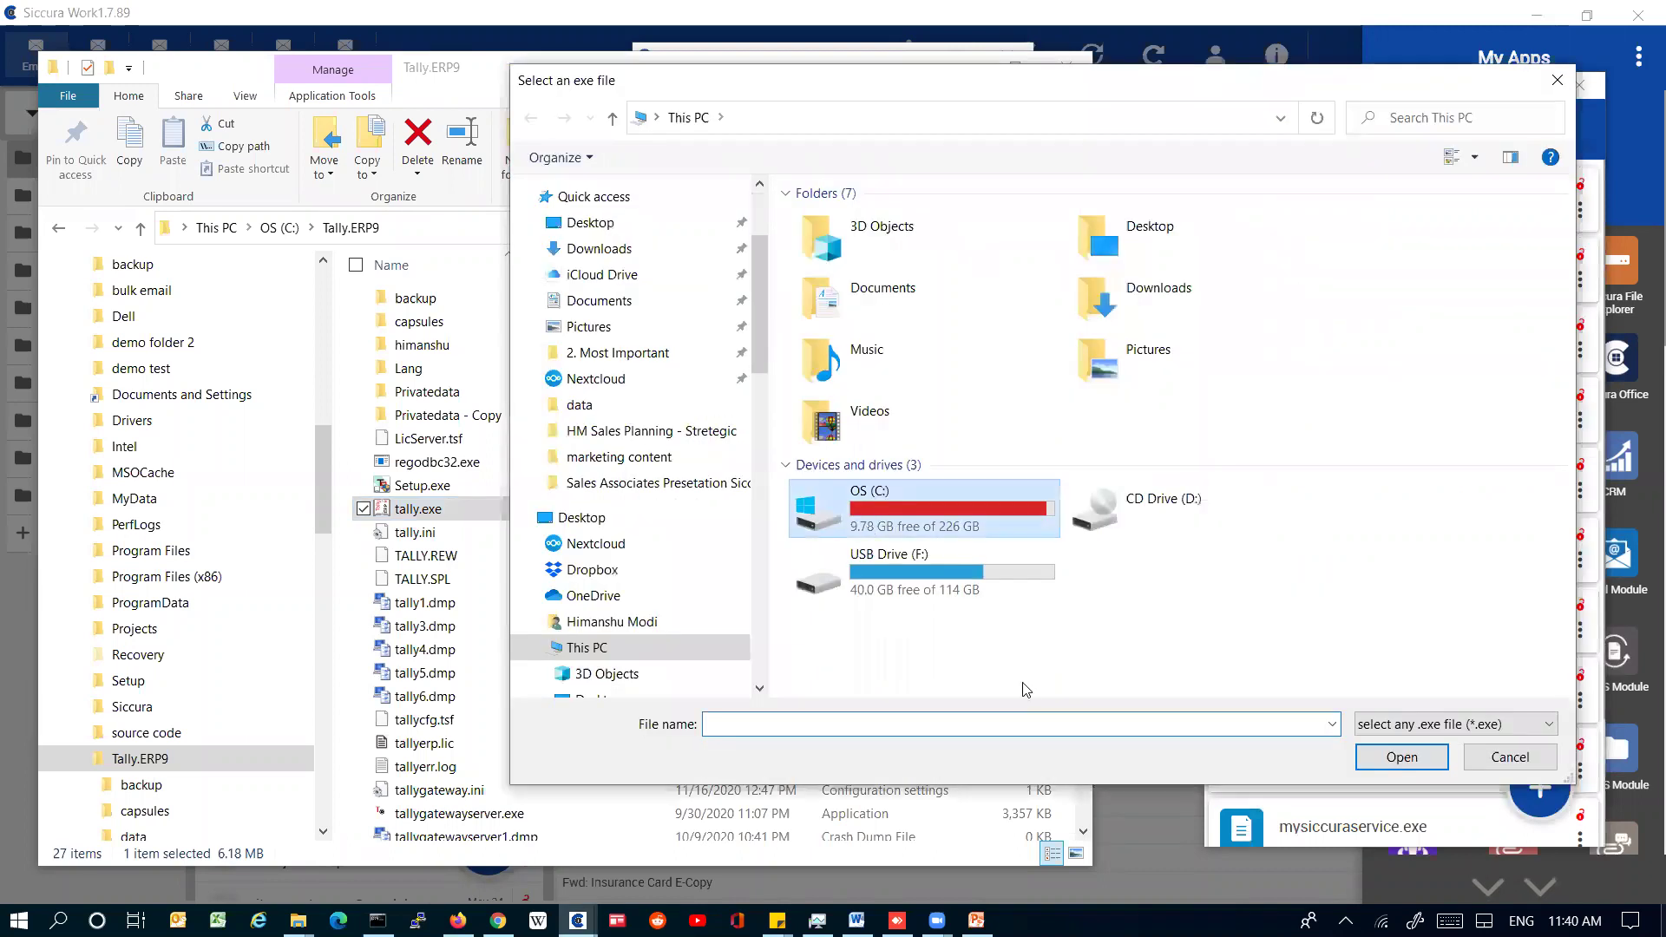
{"action": "left_click", "coordinate": [1568, 673]}
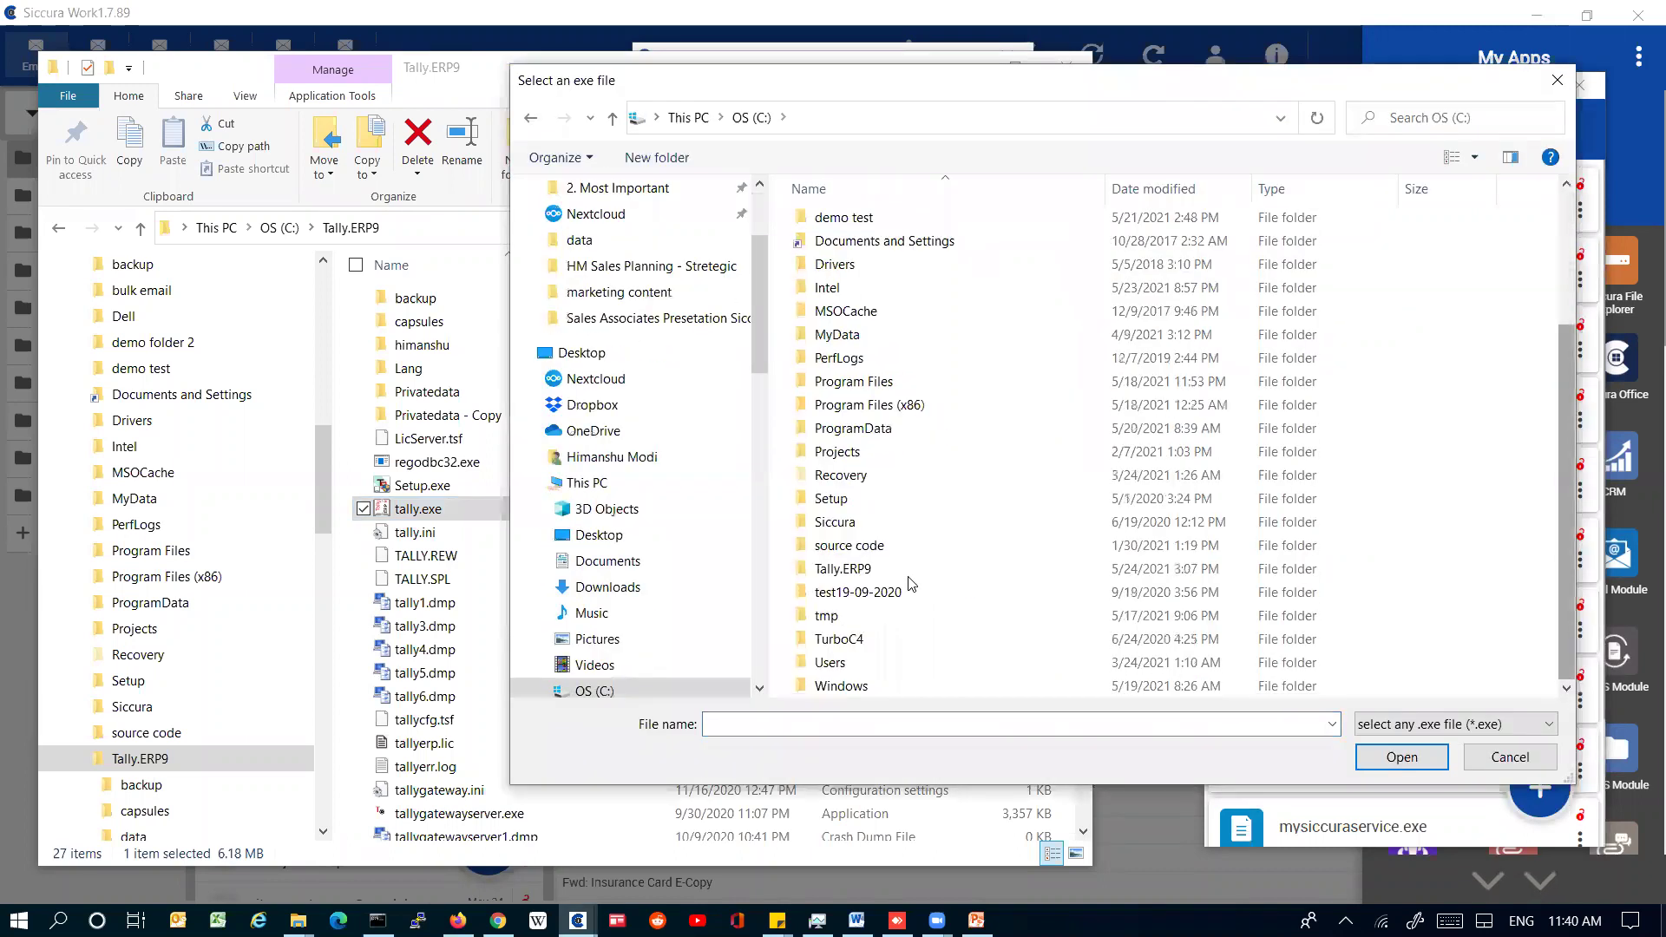
{"action": "double_click", "coordinate": [892, 564]}
{"action": "double_click", "coordinate": [862, 438]}
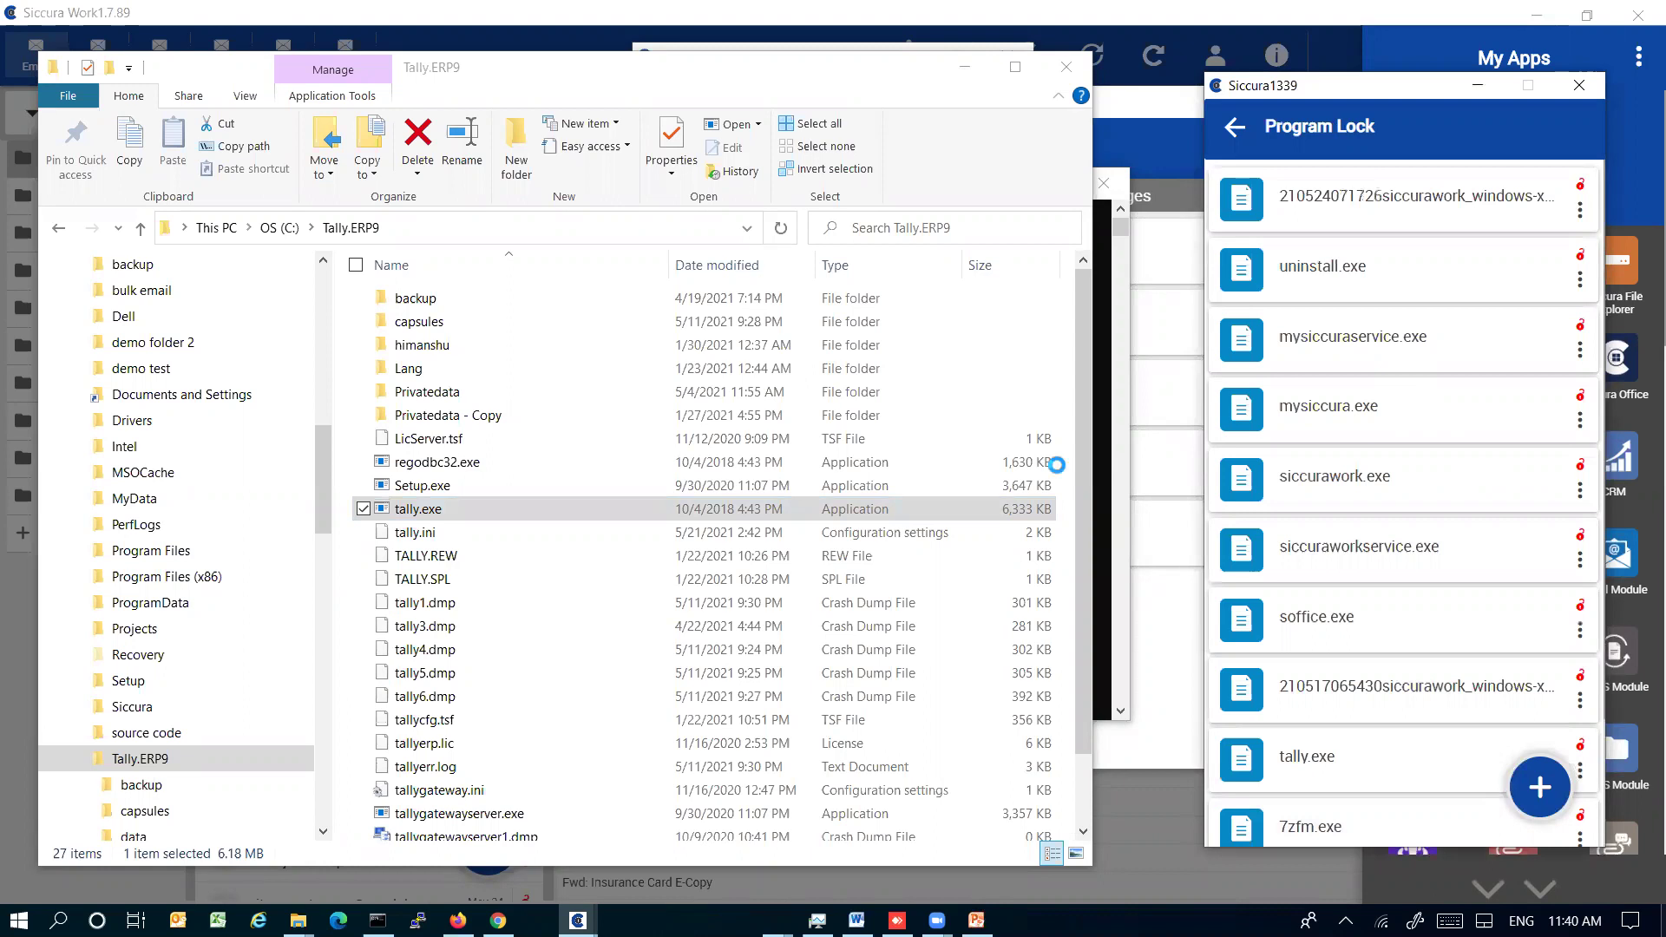
Open the Program Lock settings of tally.exe, and launch Tally.ERP 9 to its Select Company list
{"action": "left_click", "coordinate": [1581, 770]}
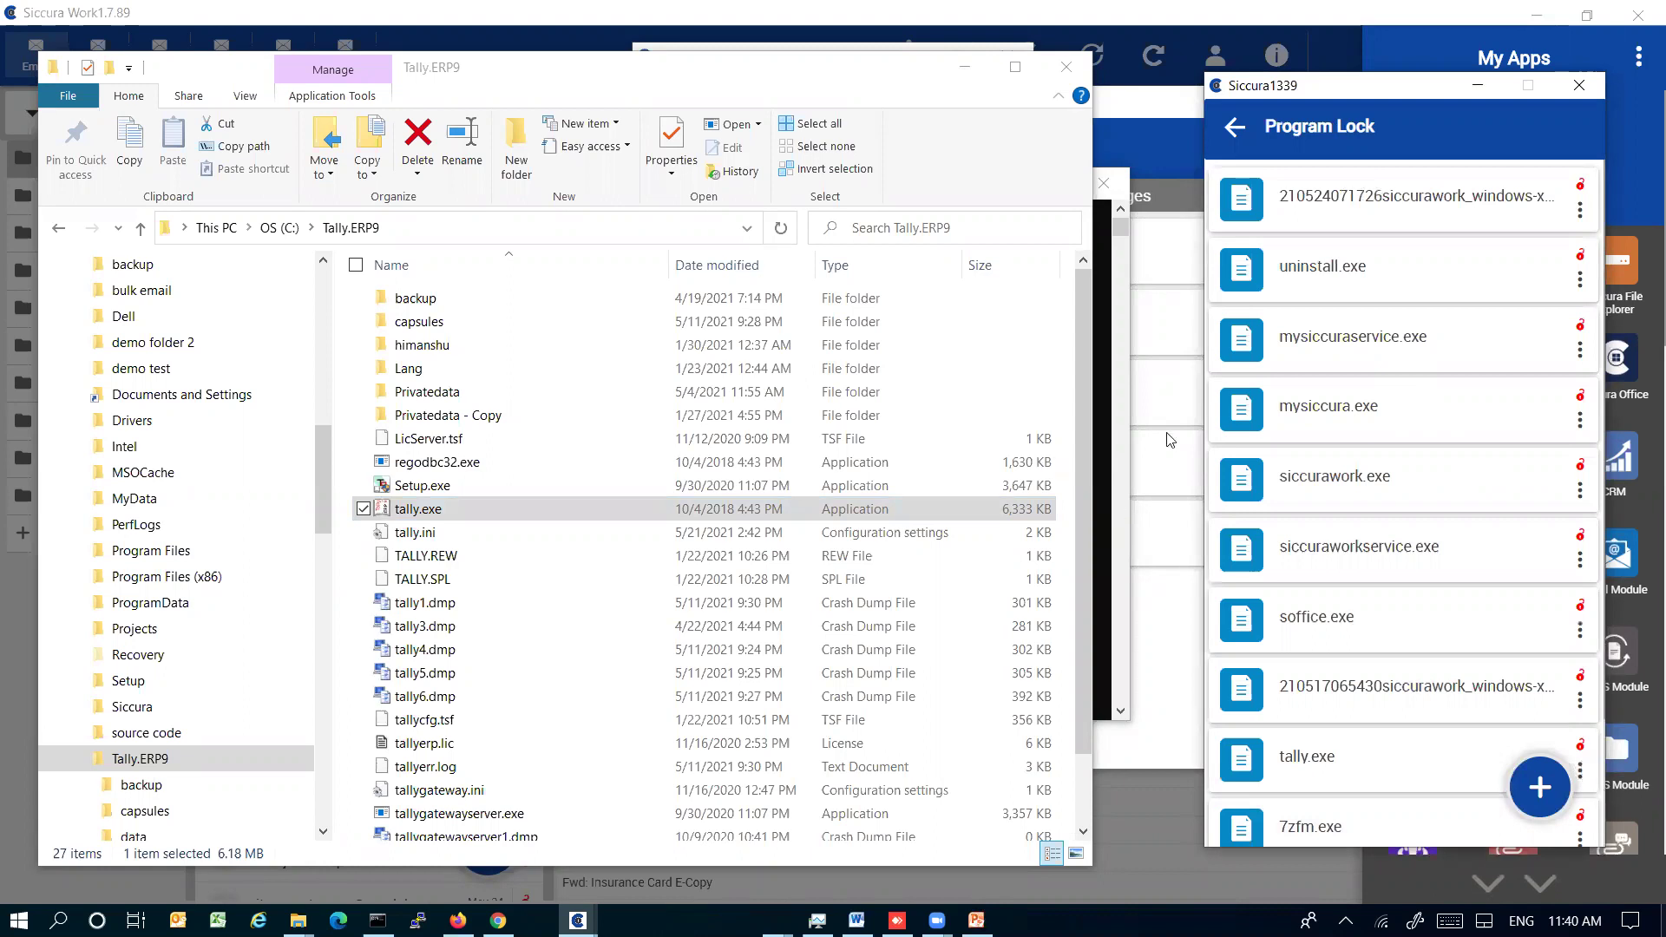
{"action": "double_click", "coordinate": [457, 509]}
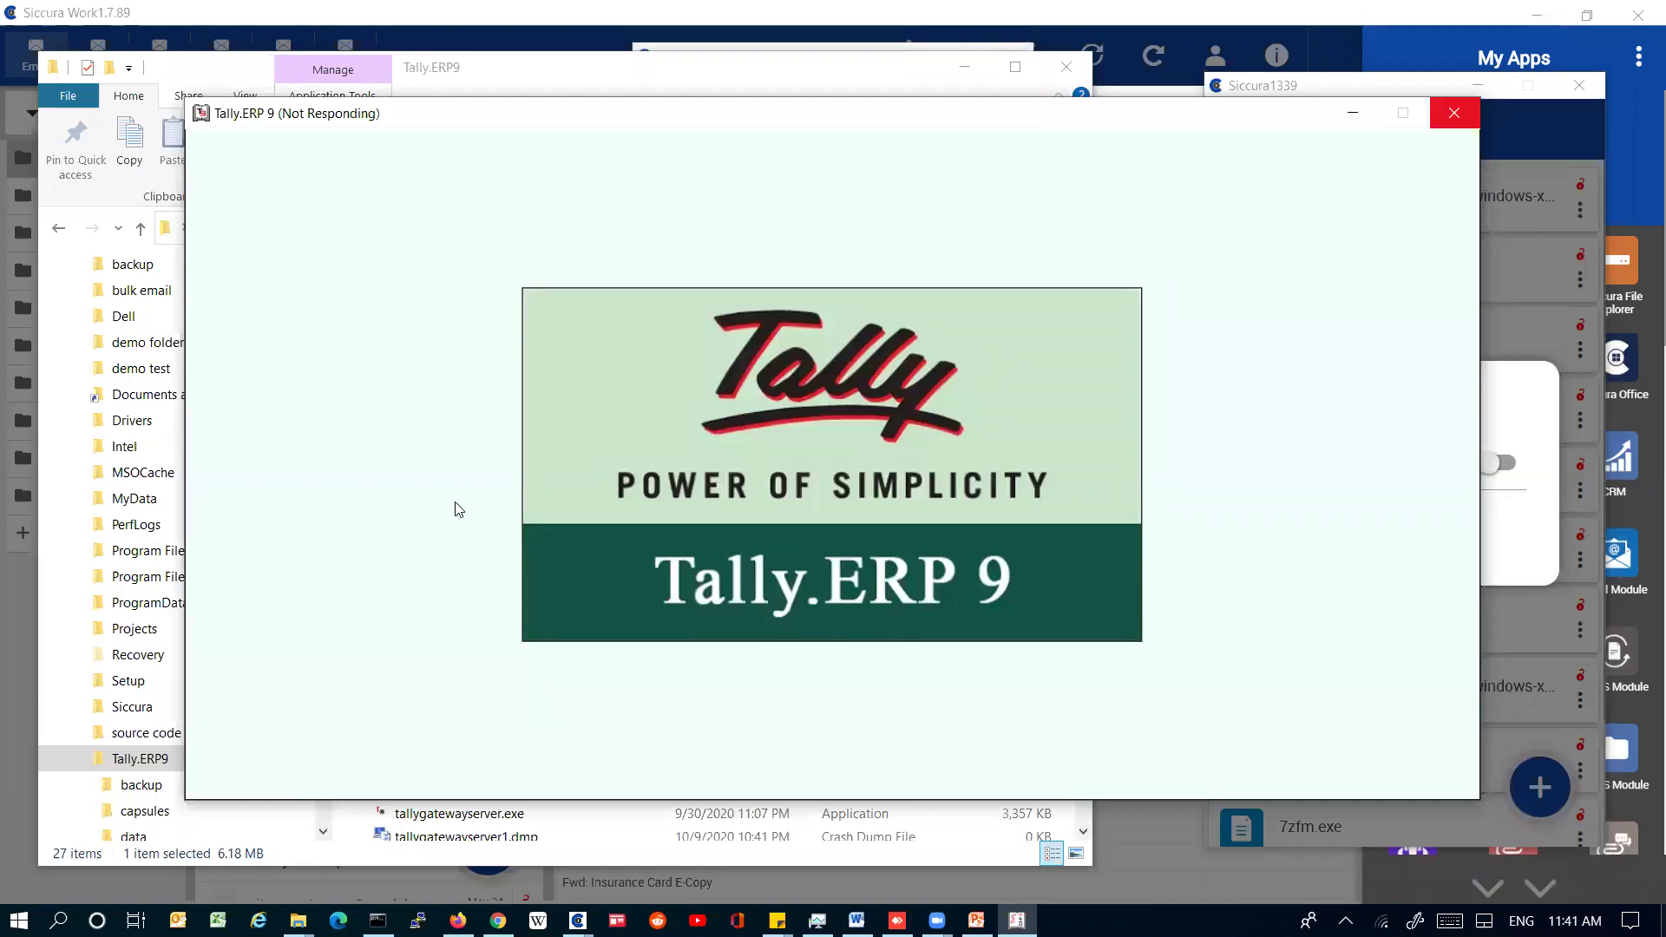
{"action": "key", "text": "w"}
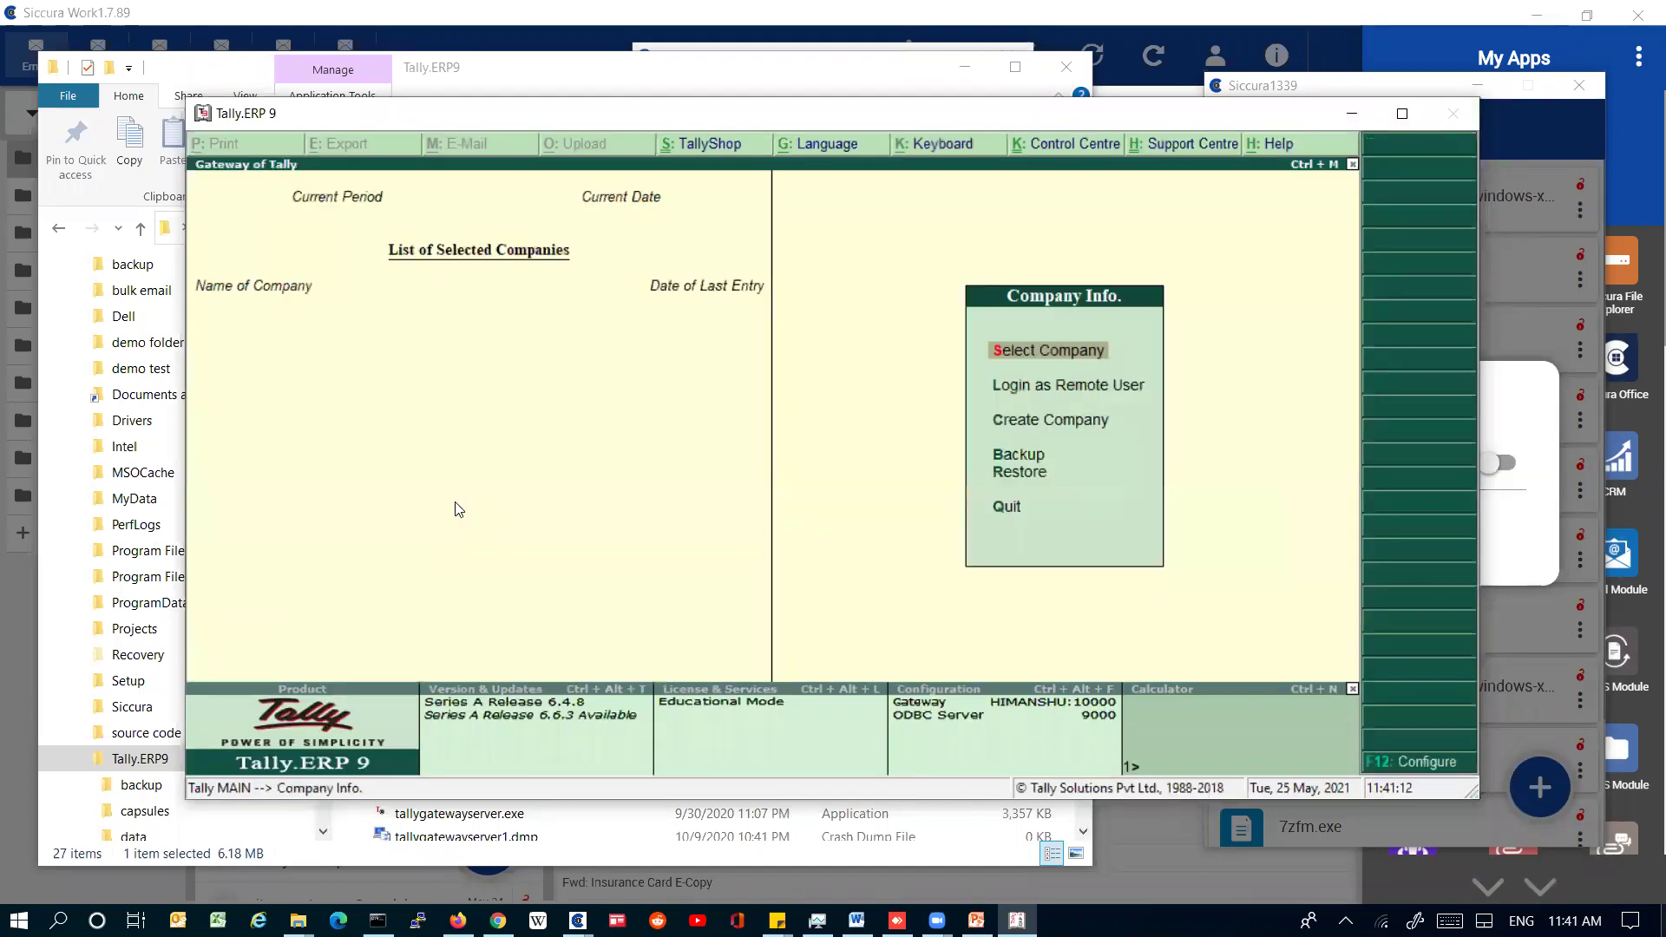
{"action": "key", "text": "Return"}
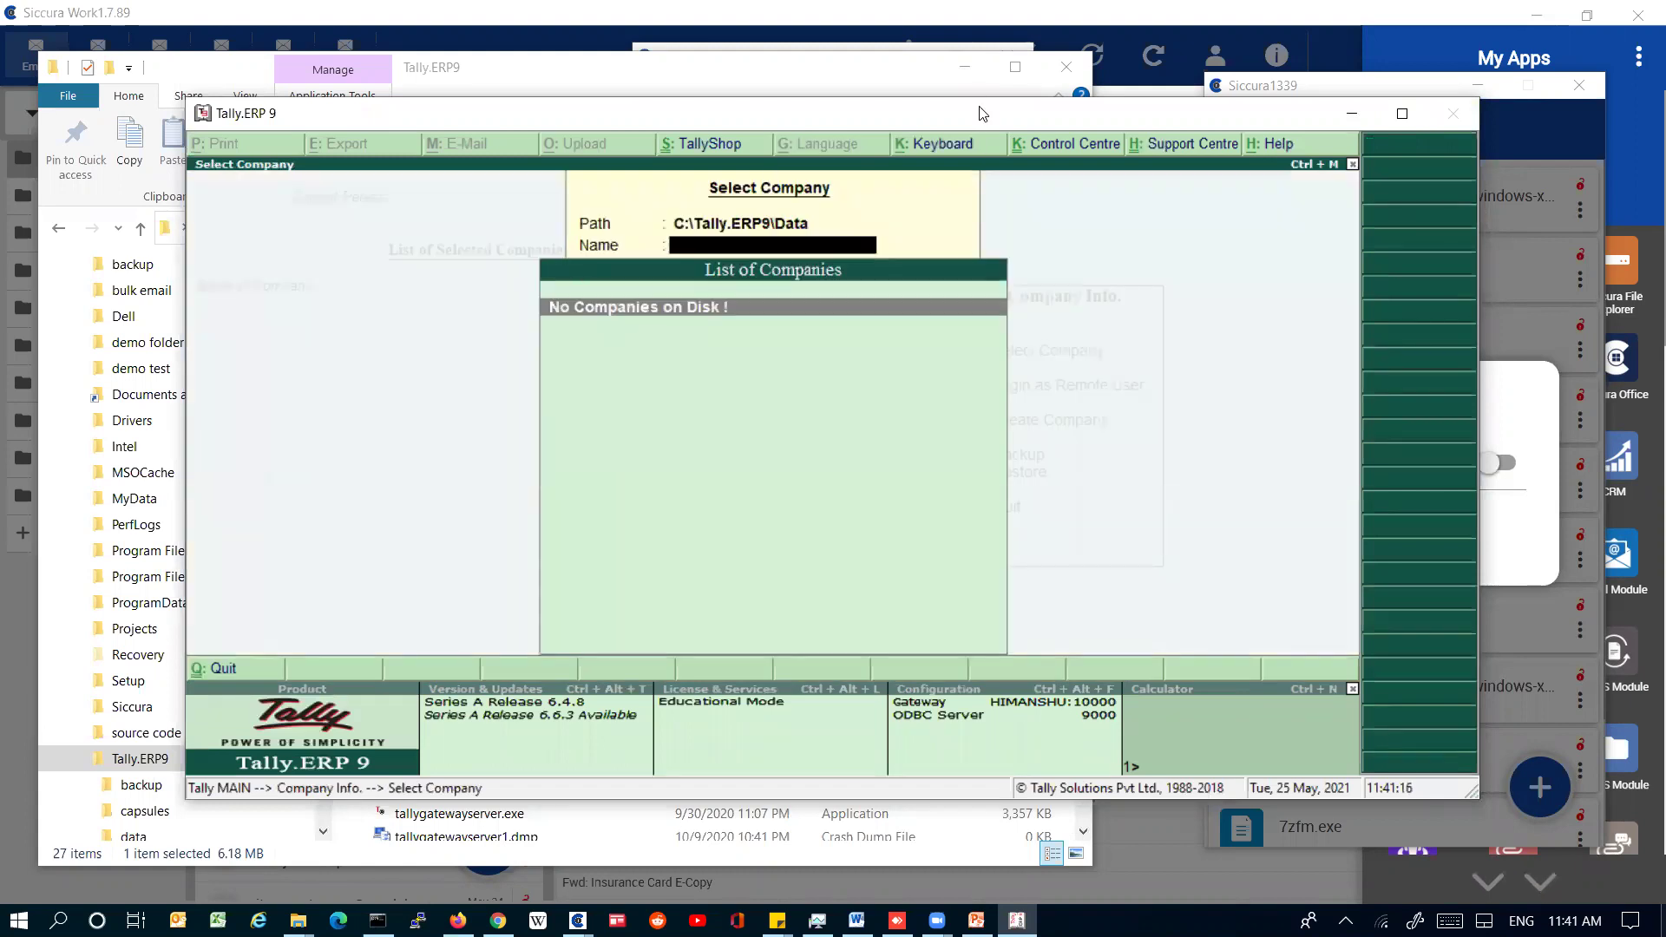
Move the Tally.ERP 9 window clear of the Program Lock settings and enable tally.exe there
{"action": "left_click_drag", "start_coordinate": [980, 113], "coordinate": [864, 127]}
{"action": "left_click", "coordinate": [1423, 437]}
{"action": "left_click", "coordinate": [1513, 464]}
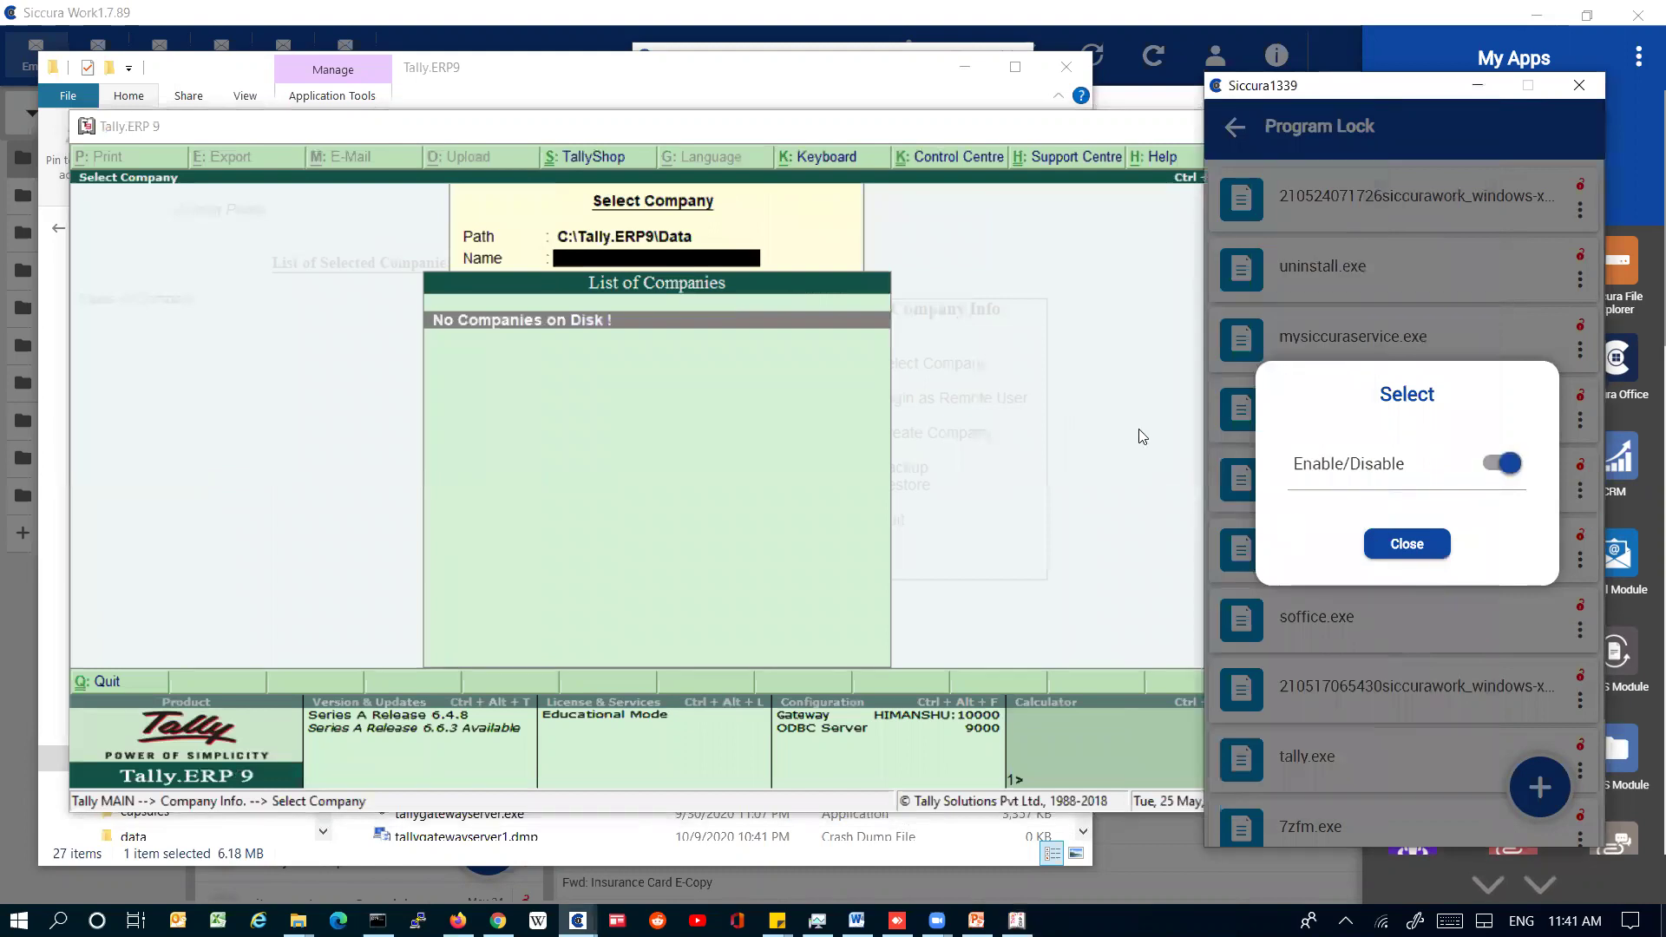
Return to Tally.ERP 9, leave the company selection and reopen Select Company to reload the list of companies
{"action": "left_click", "coordinate": [1135, 431]}
{"action": "key", "text": "Escape"}
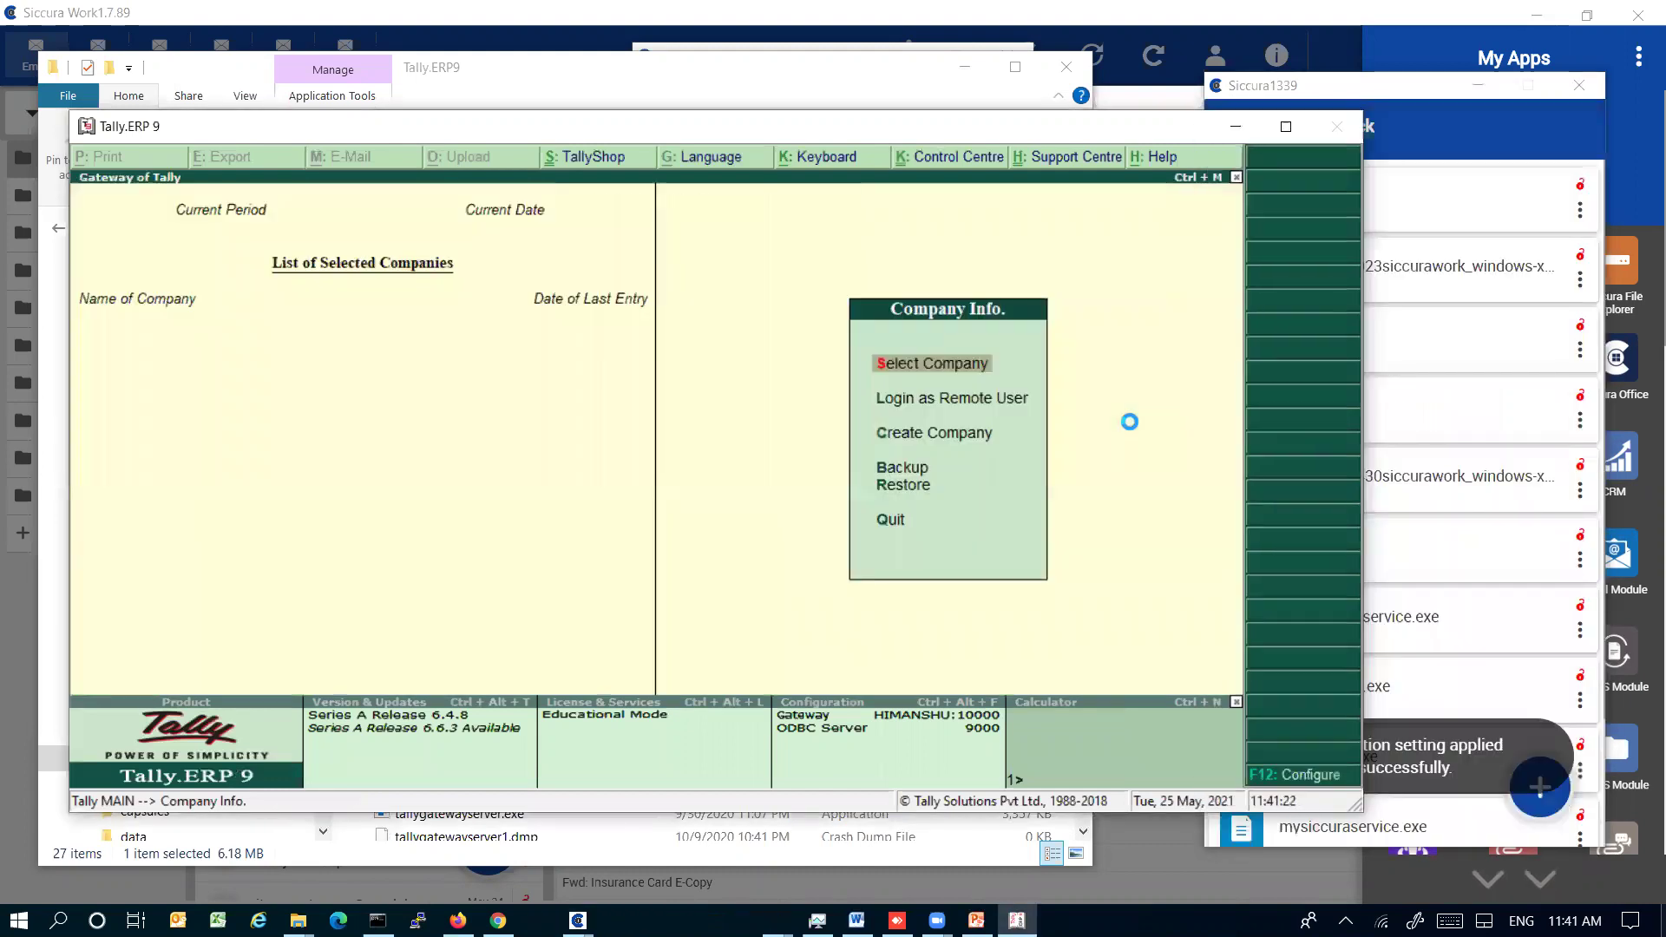
{"action": "key", "text": "Return"}
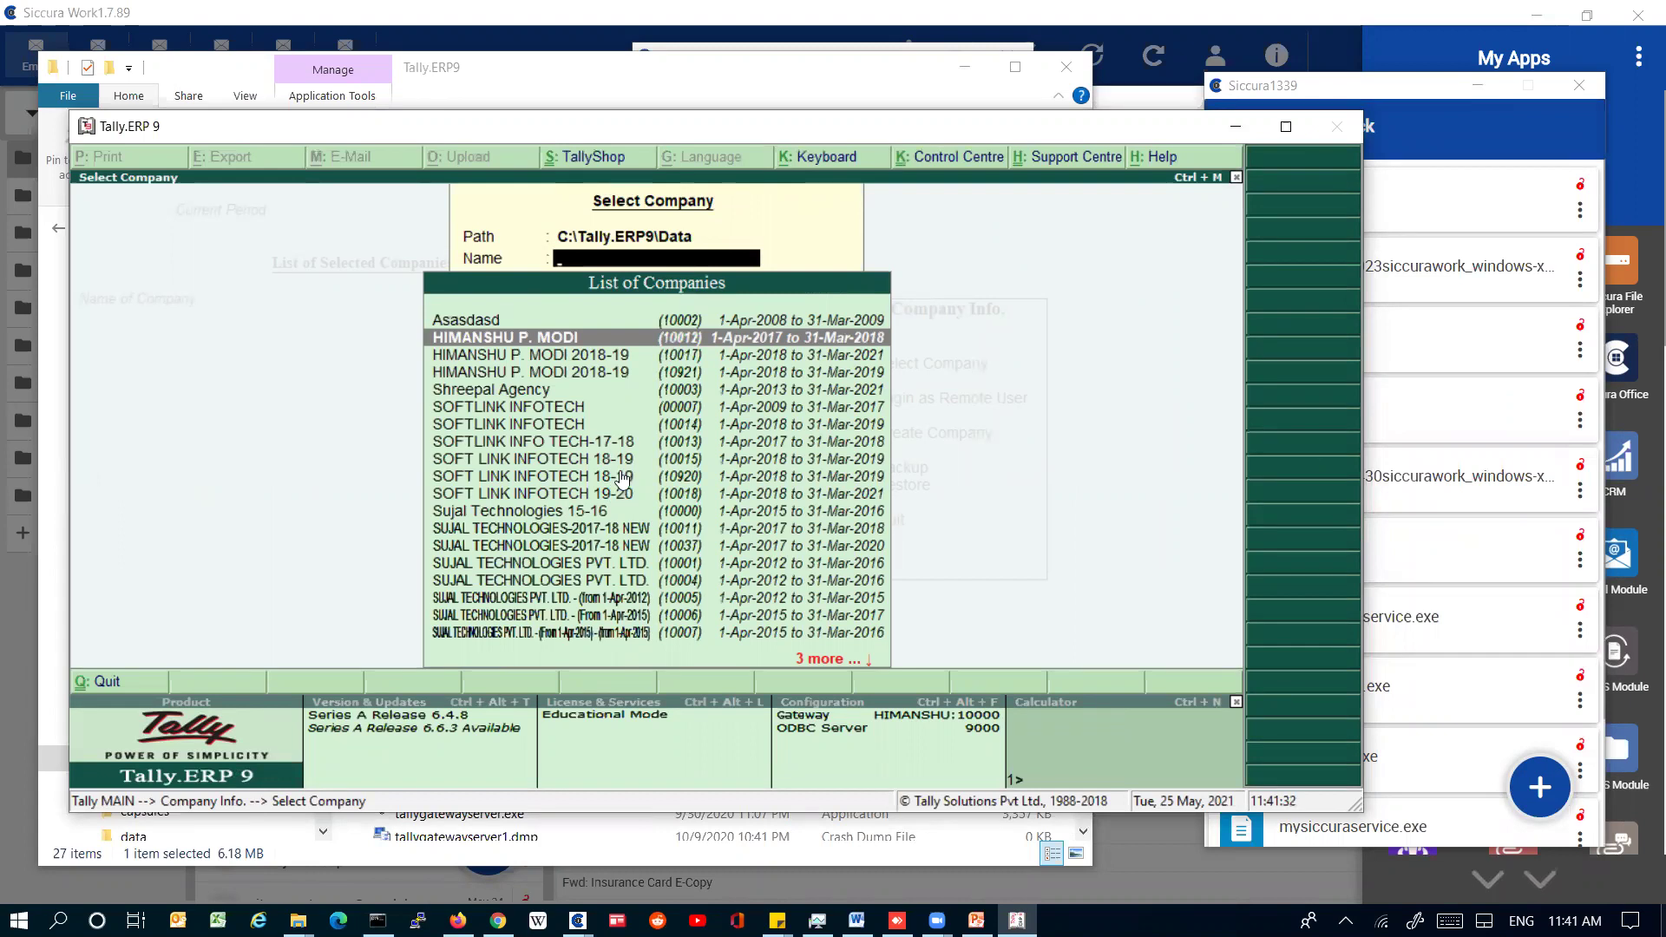
Switch to File Explorer, try the path C:\Tally.ERP9\data again with tally.exe enabled, and dismiss the resulting dialog
{"action": "left_click", "coordinate": [731, 87]}
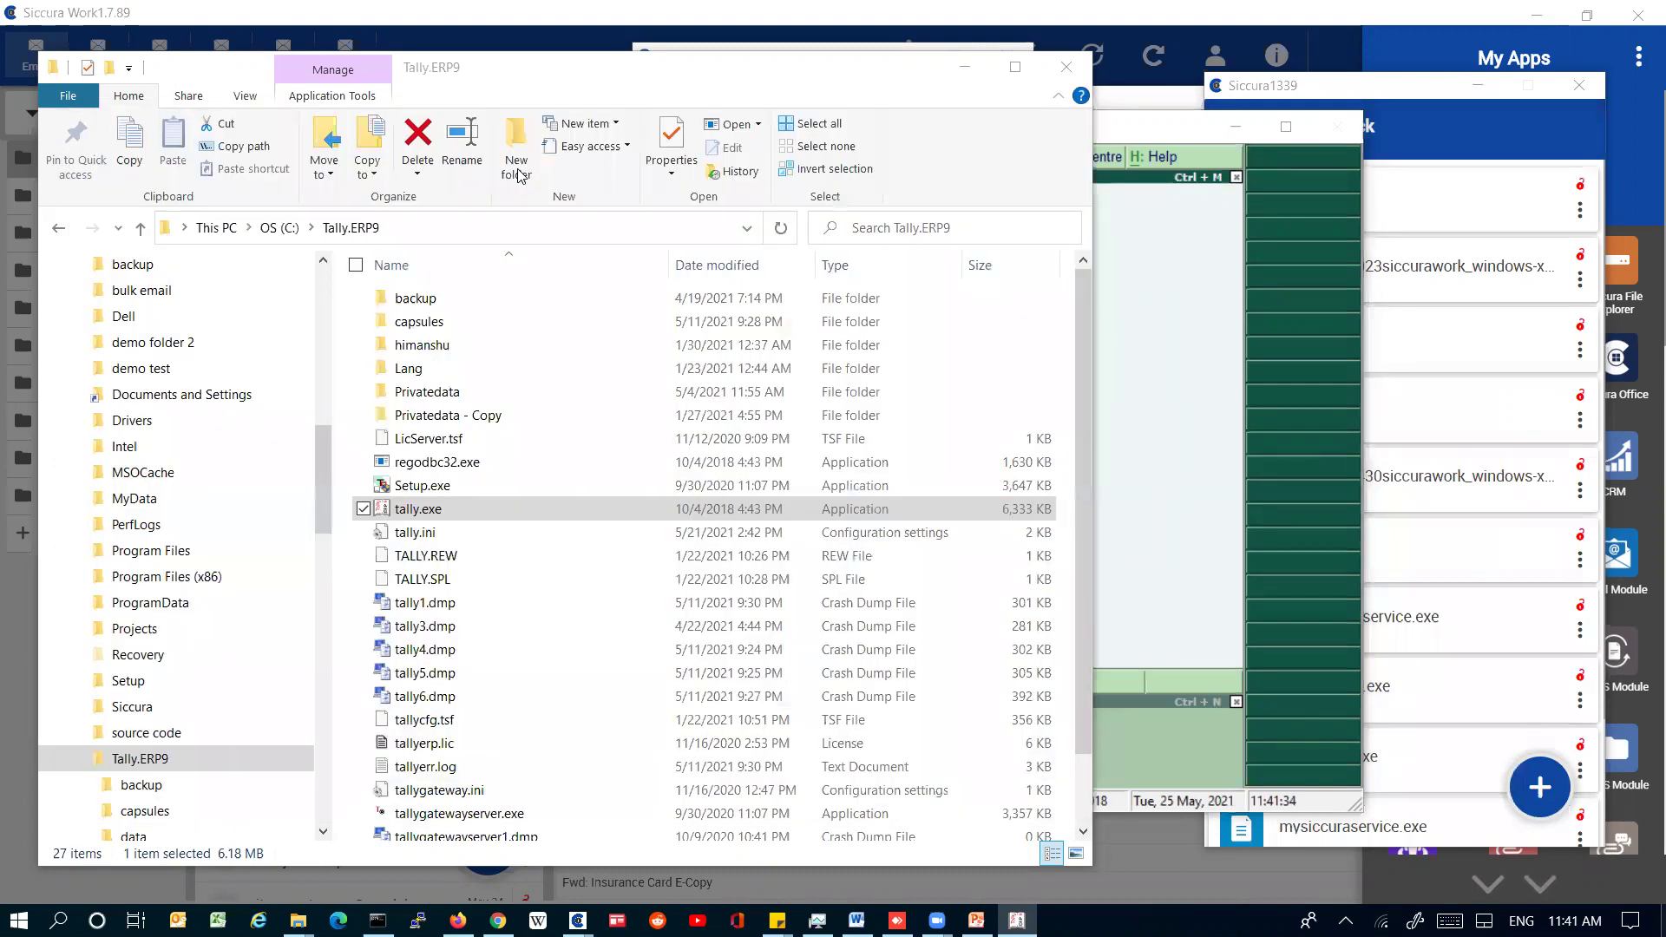
{"action": "left_click", "coordinate": [254, 227]}
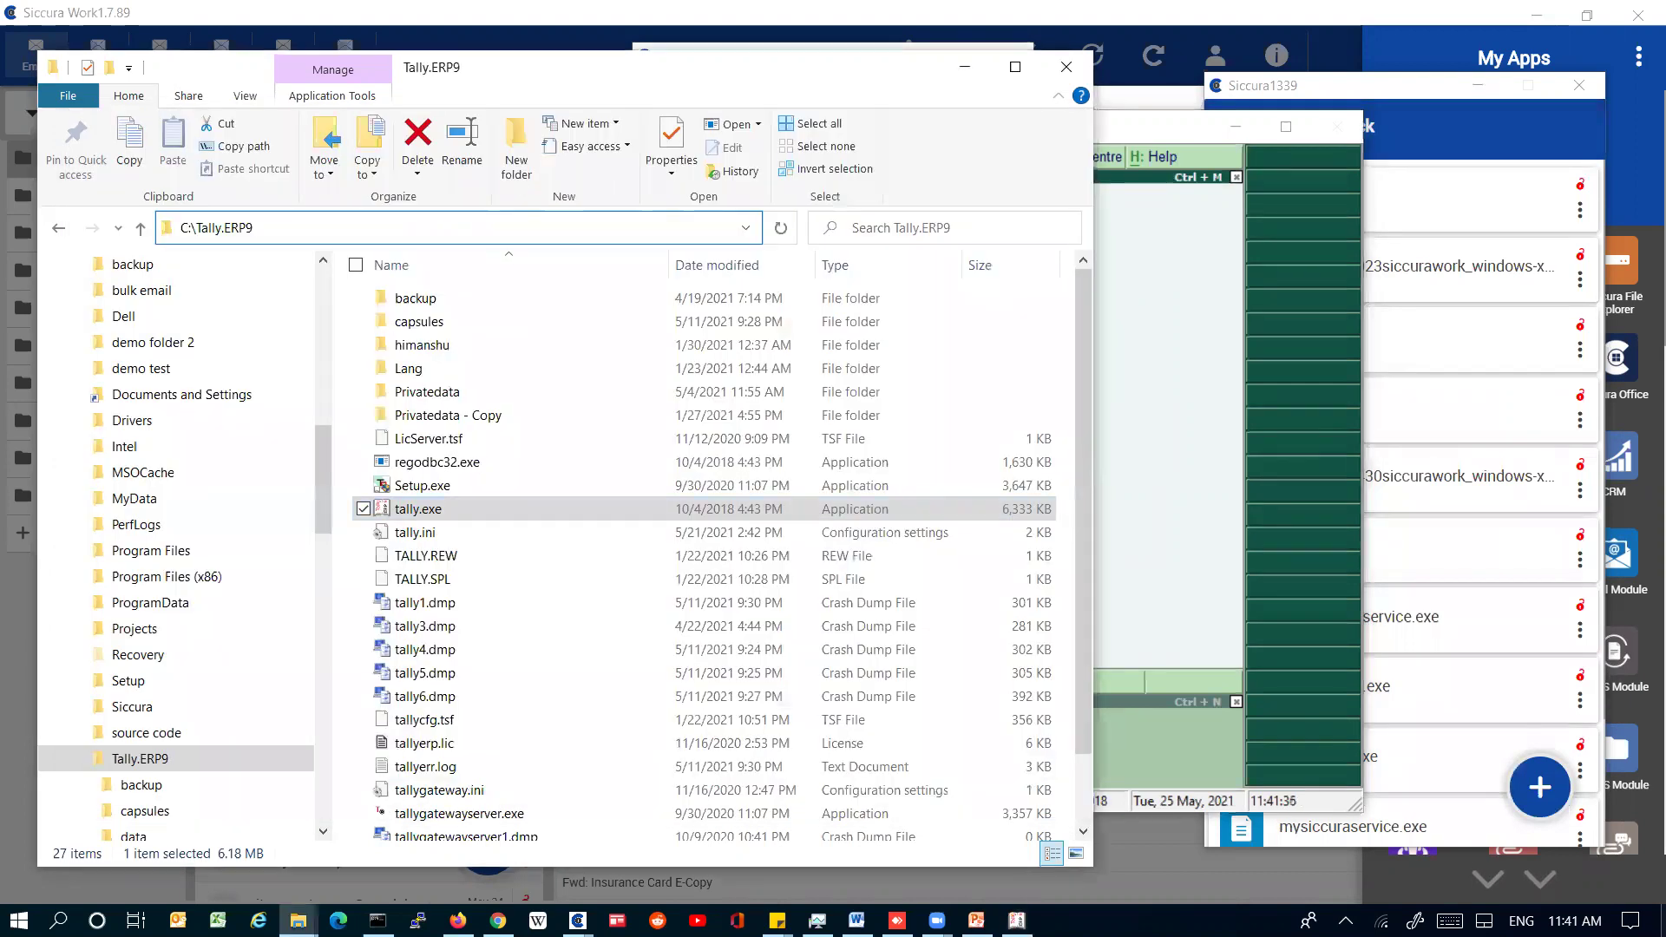
{"action": "type", "text": "\\data"}
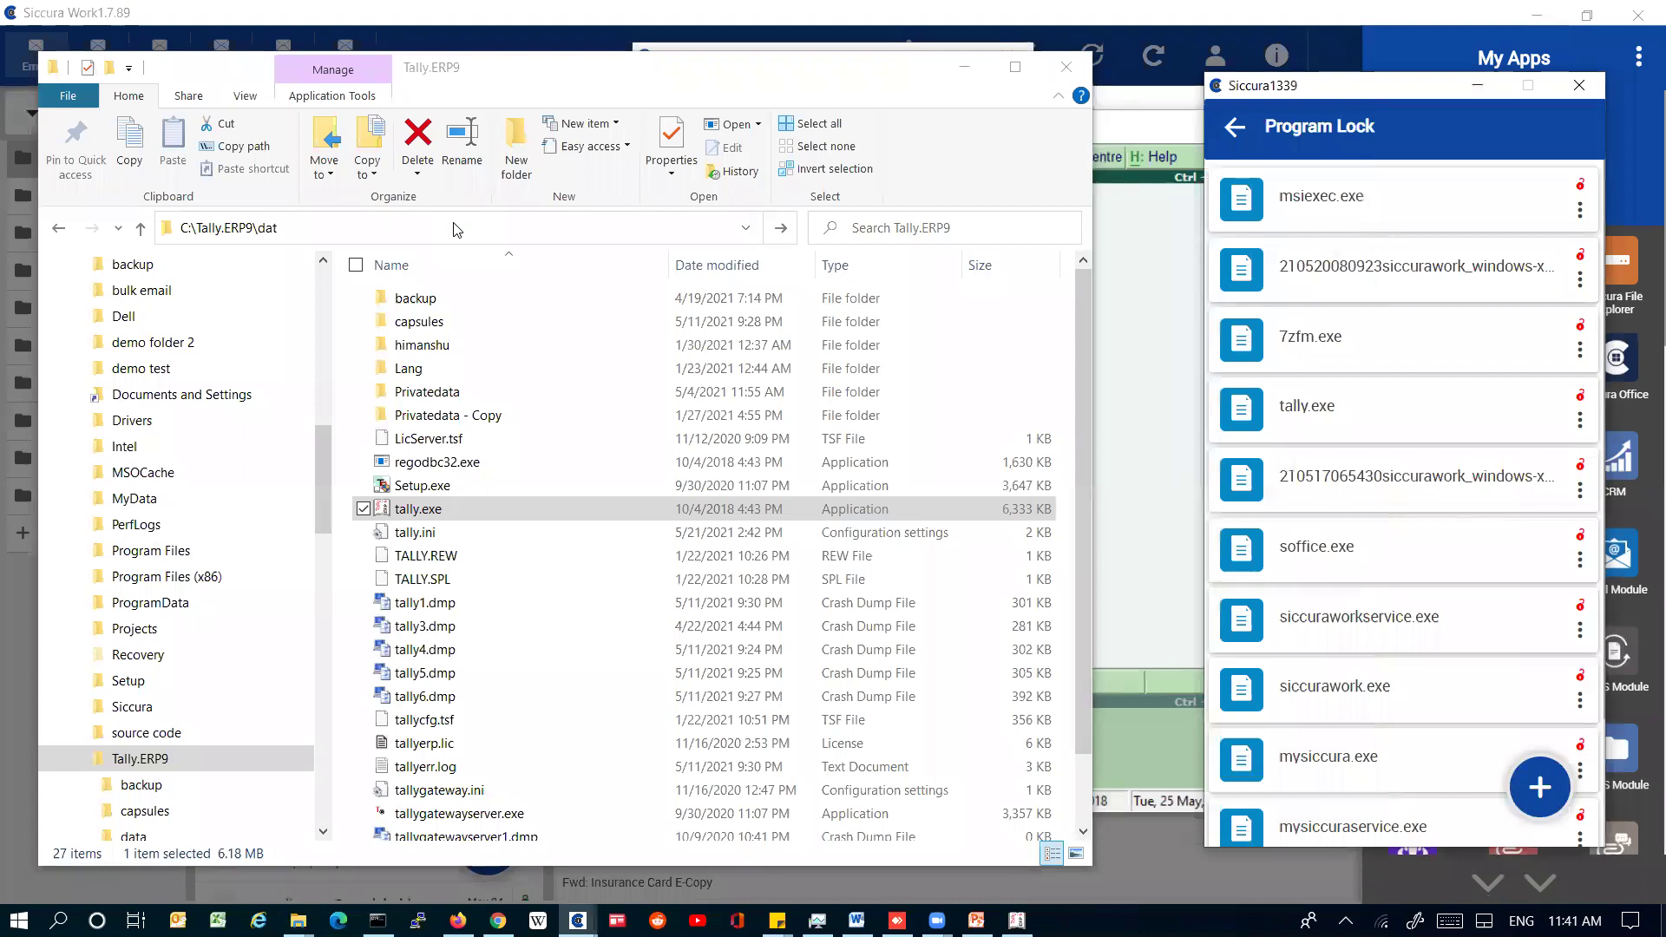
{"action": "key", "text": "Escape"}
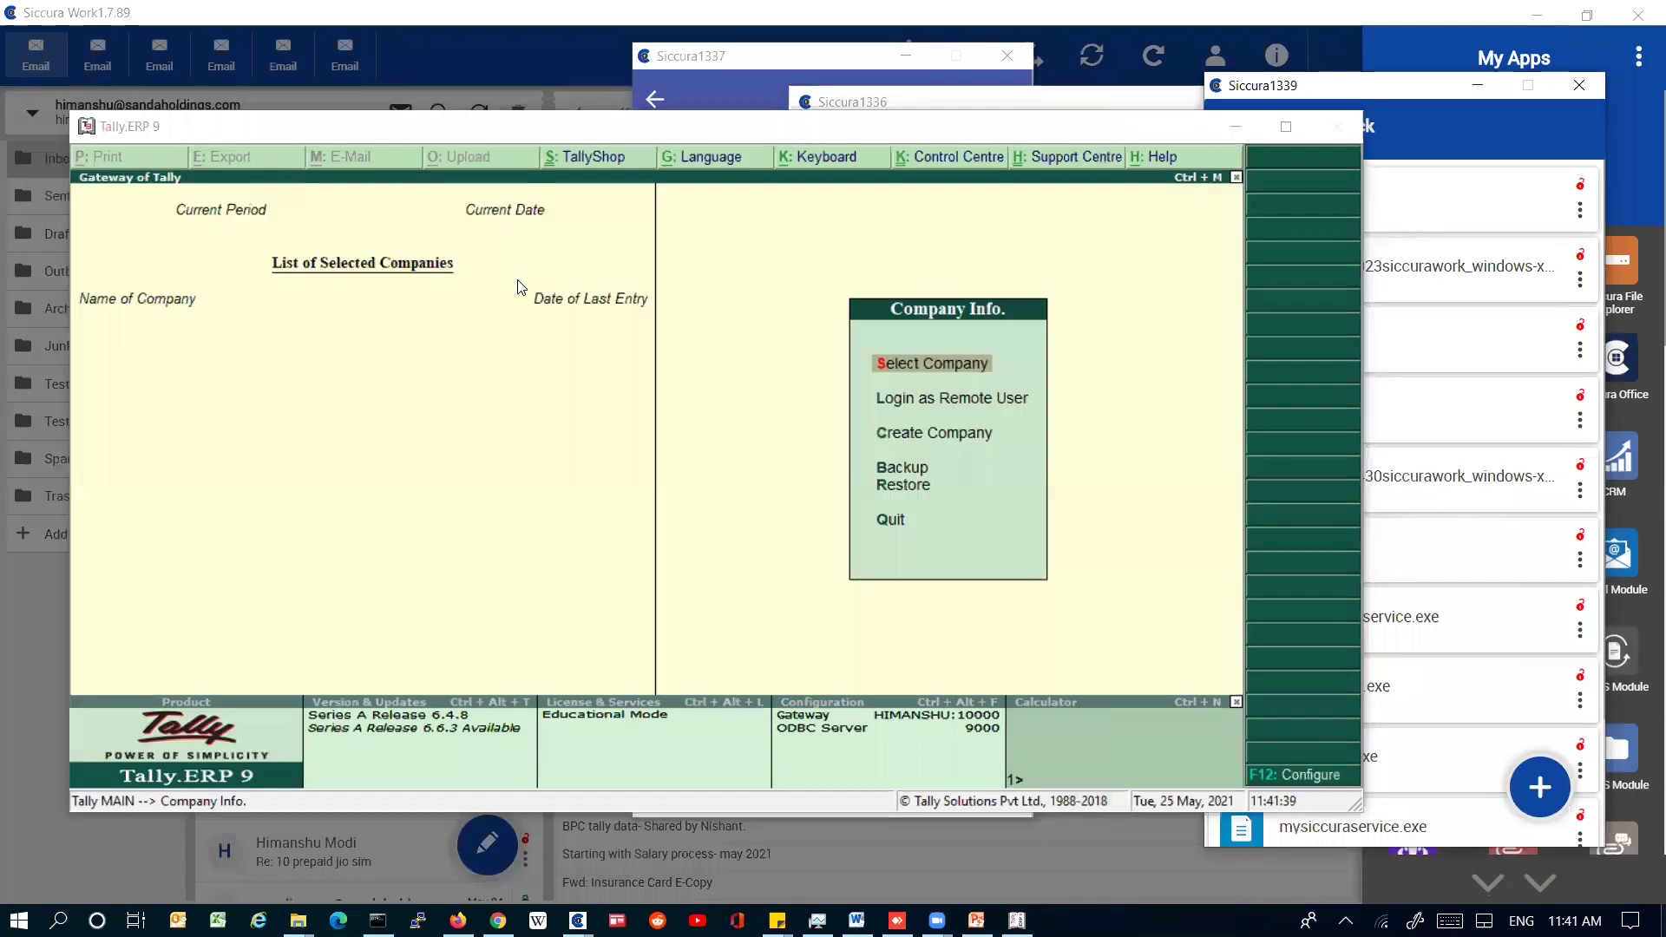
{"action": "key", "text": "alt+Tab"}
{"action": "key", "text": "alt+Tab"}
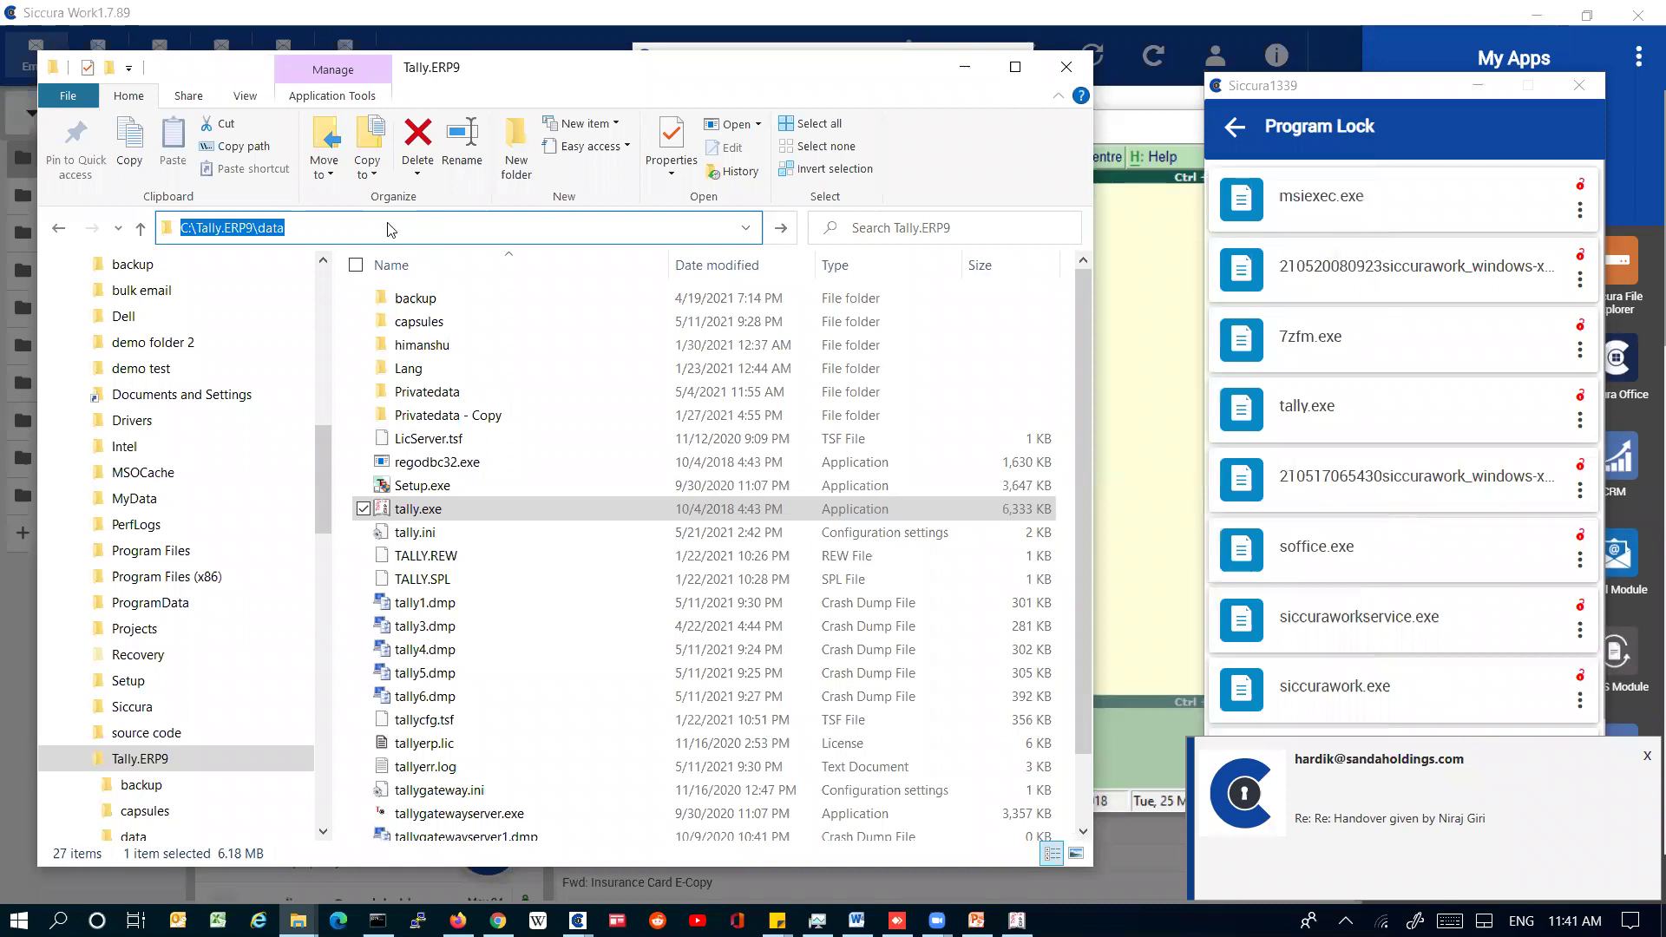
{"action": "key", "text": "Return"}
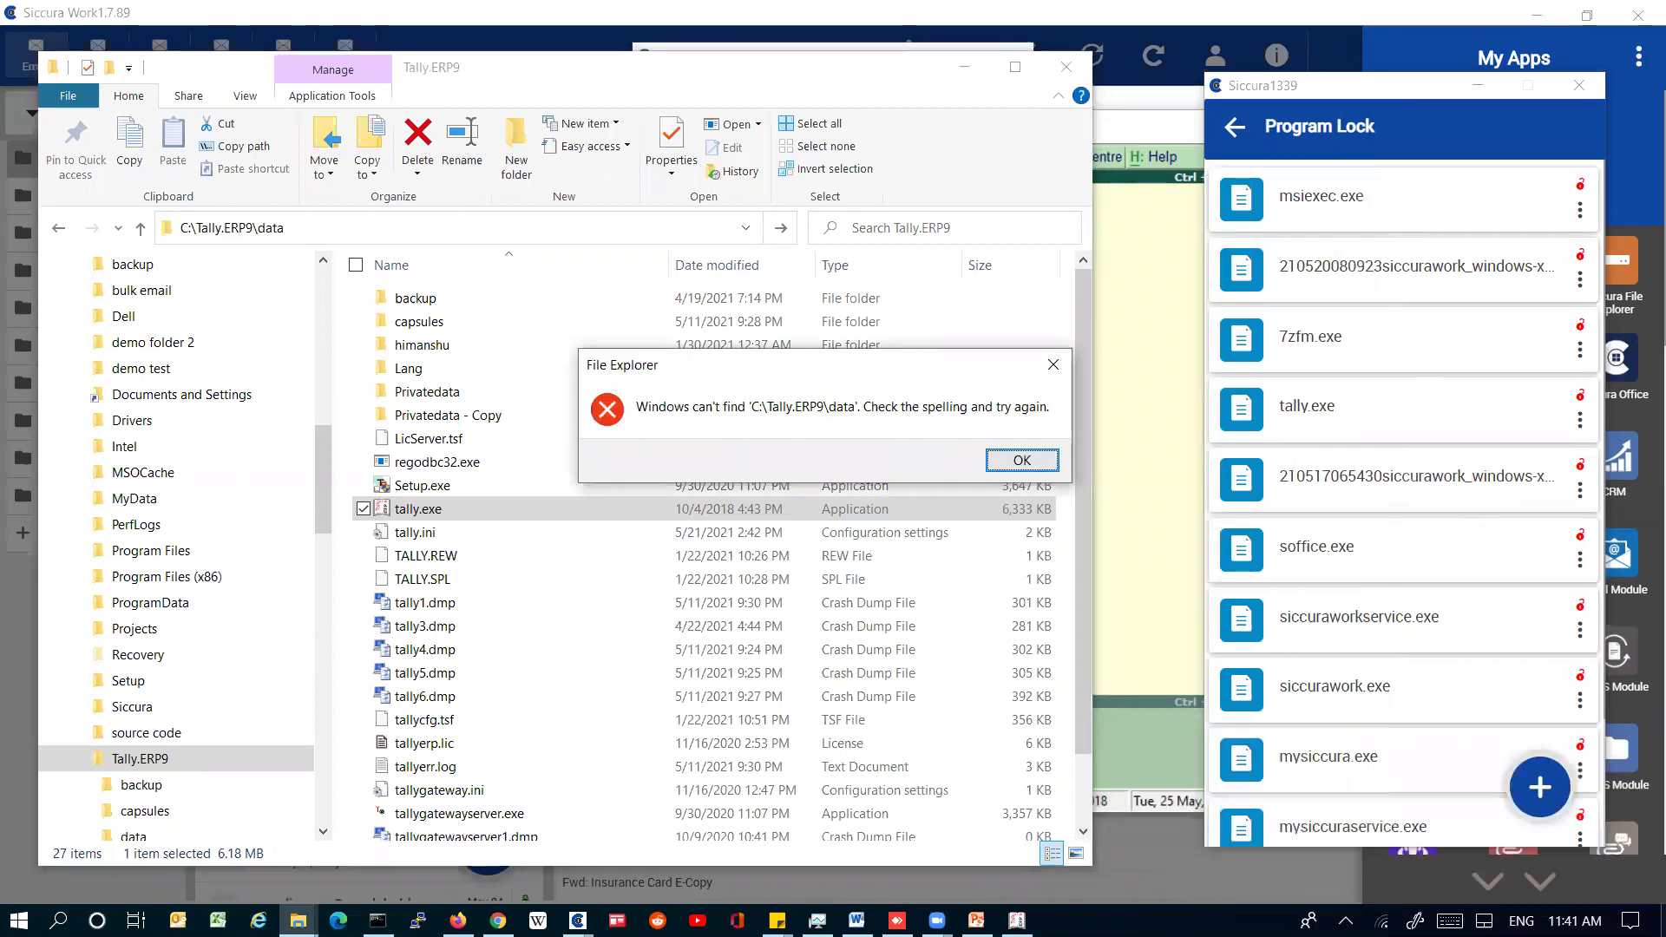
{"action": "left_click", "coordinate": [1022, 460]}
Switch back to Tally.ERP 9 and open the Backup screen for companies from Company Info
{"action": "key", "text": "alt+Tab"}
{"action": "key", "text": "Up"}
{"action": "key", "text": "Return"}
{"action": "key", "text": "Up"}
{"action": "key", "text": "Return"}
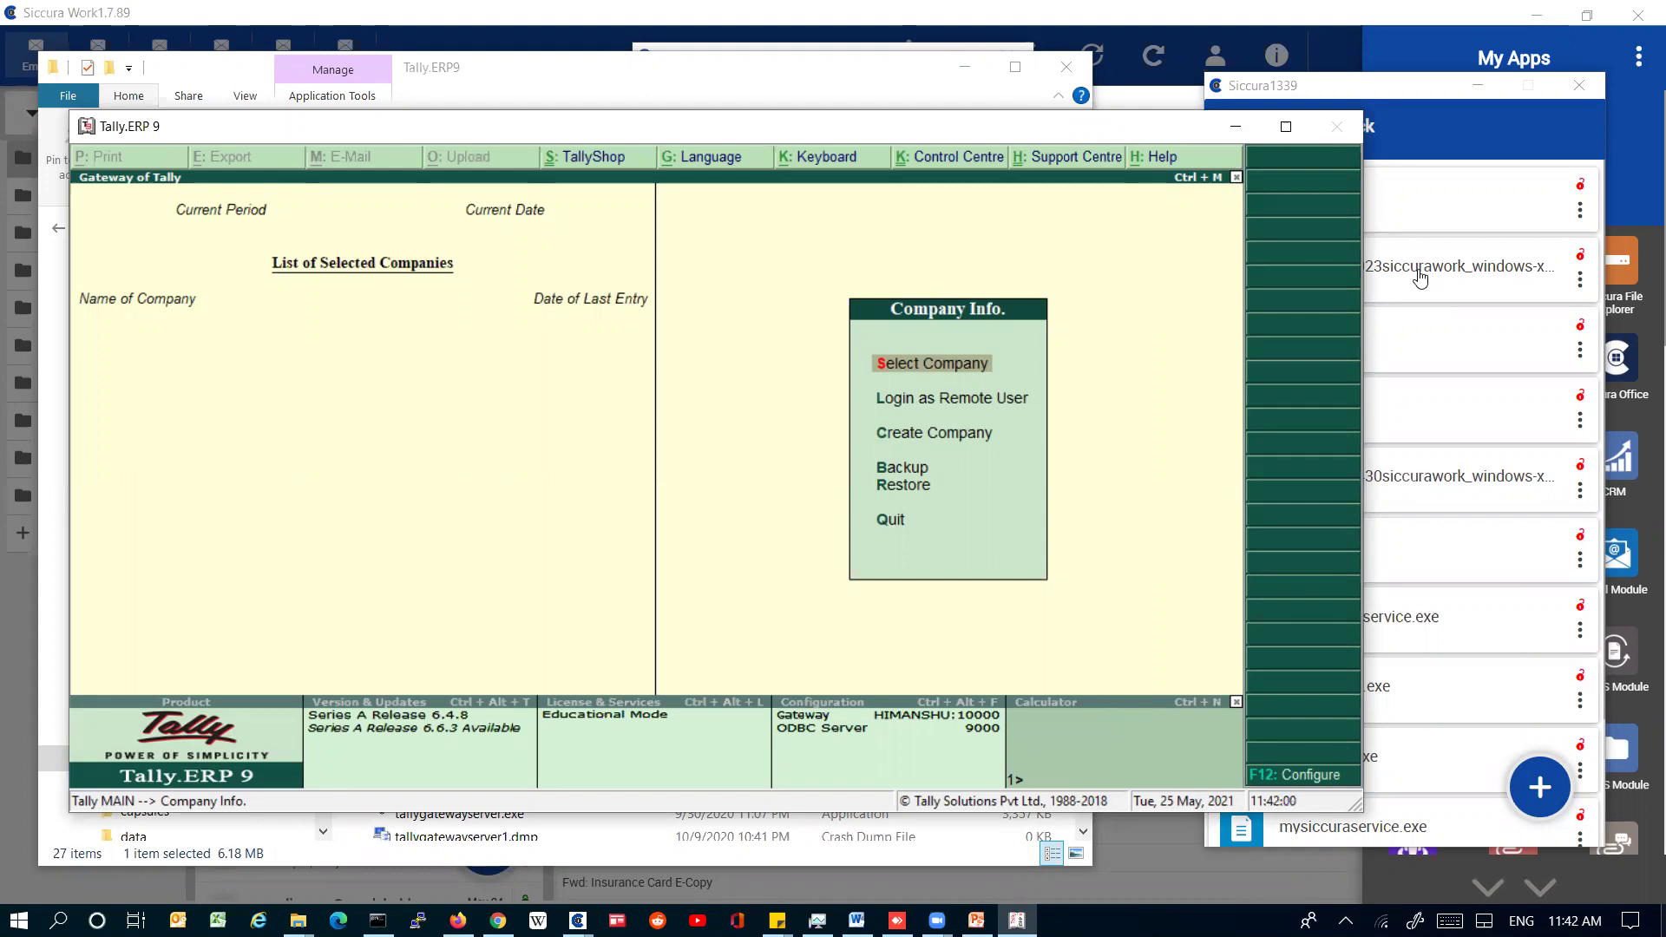
{"action": "key", "text": "Up"}
{"action": "key", "text": "Up"}
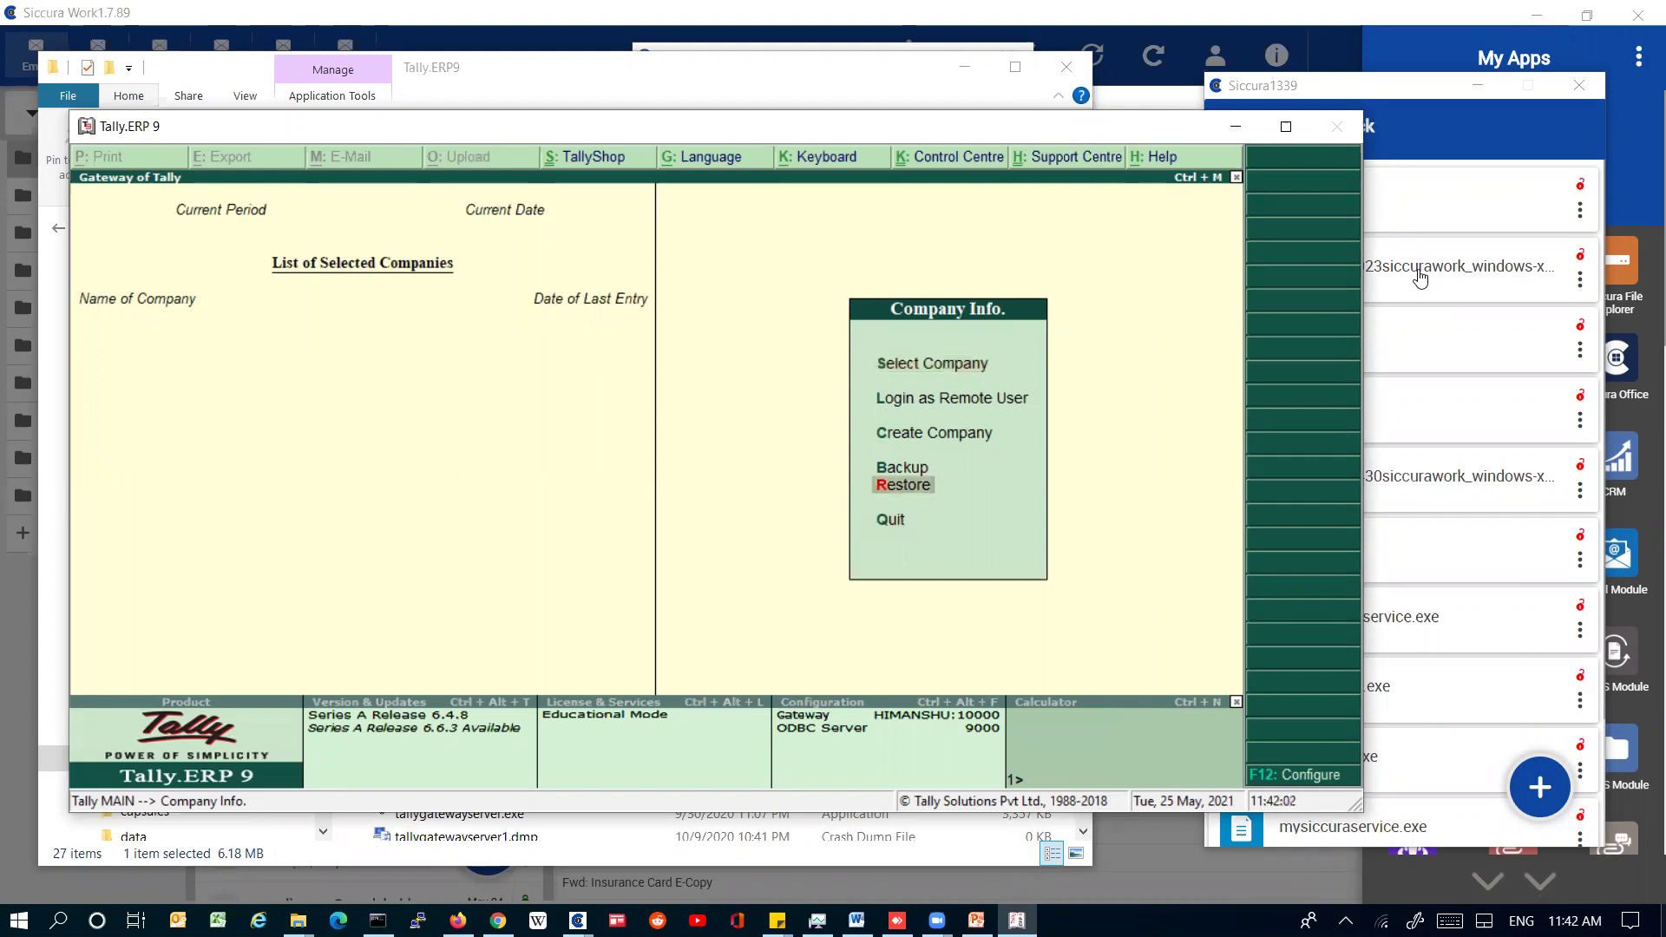
{"action": "key", "text": "Up"}
{"action": "key", "text": "Return"}
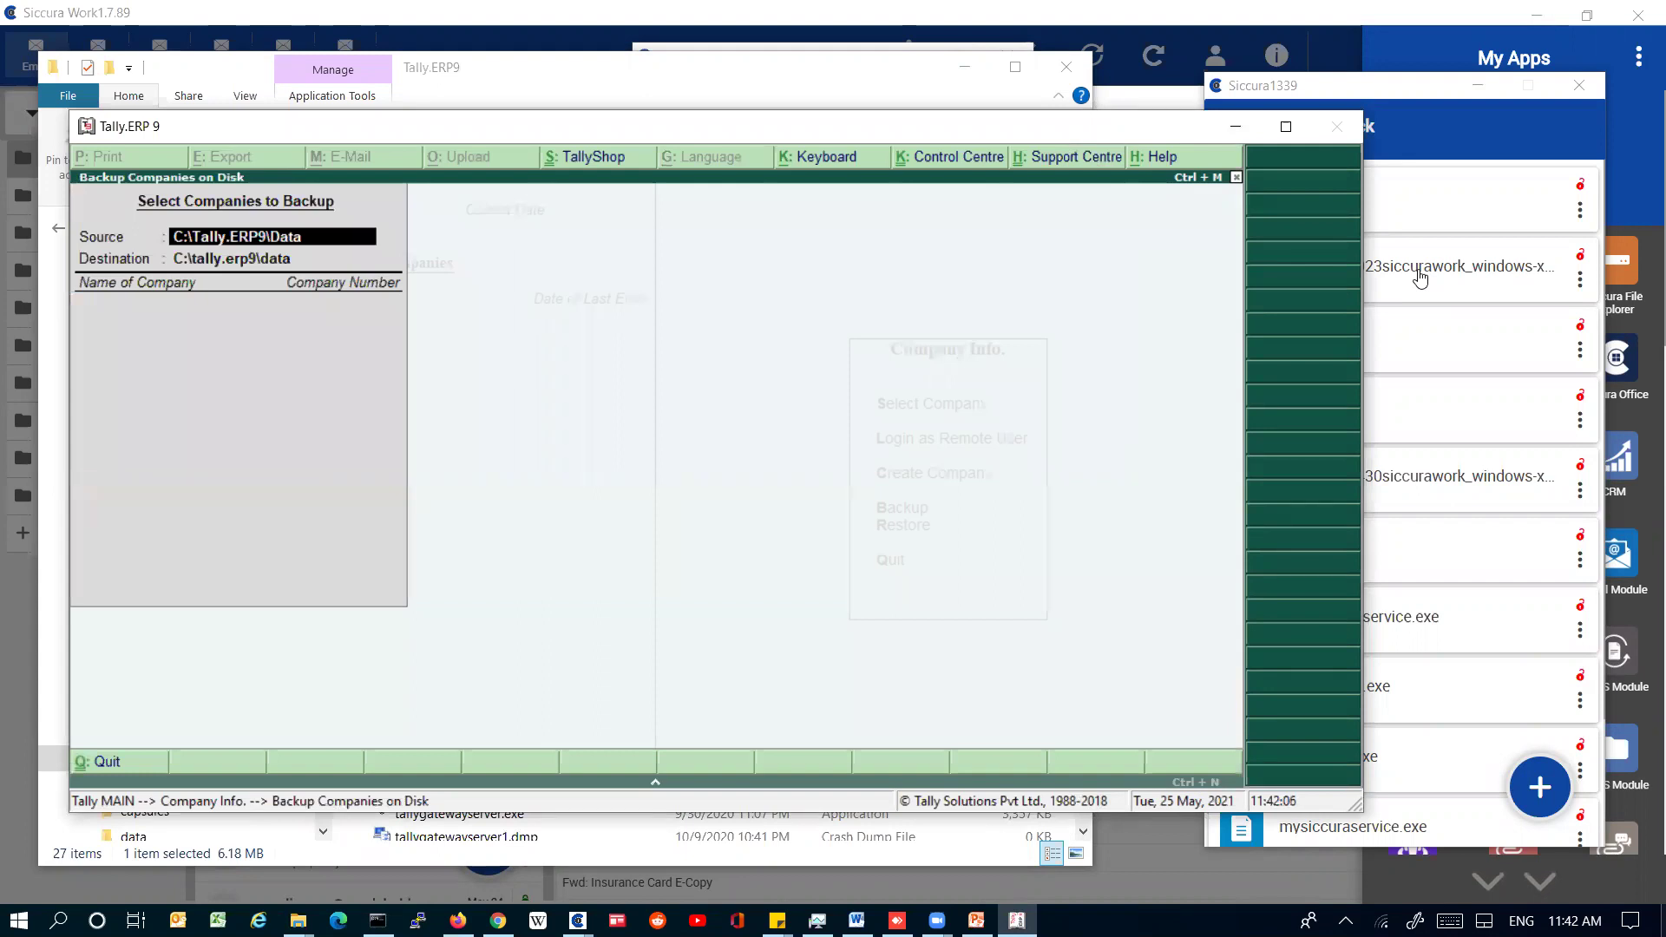
Leave Tally's Backup screen, switch to File Explorer and try to open the demo test folder, dismissing the resulting dialog
{"action": "key", "text": "Escape"}
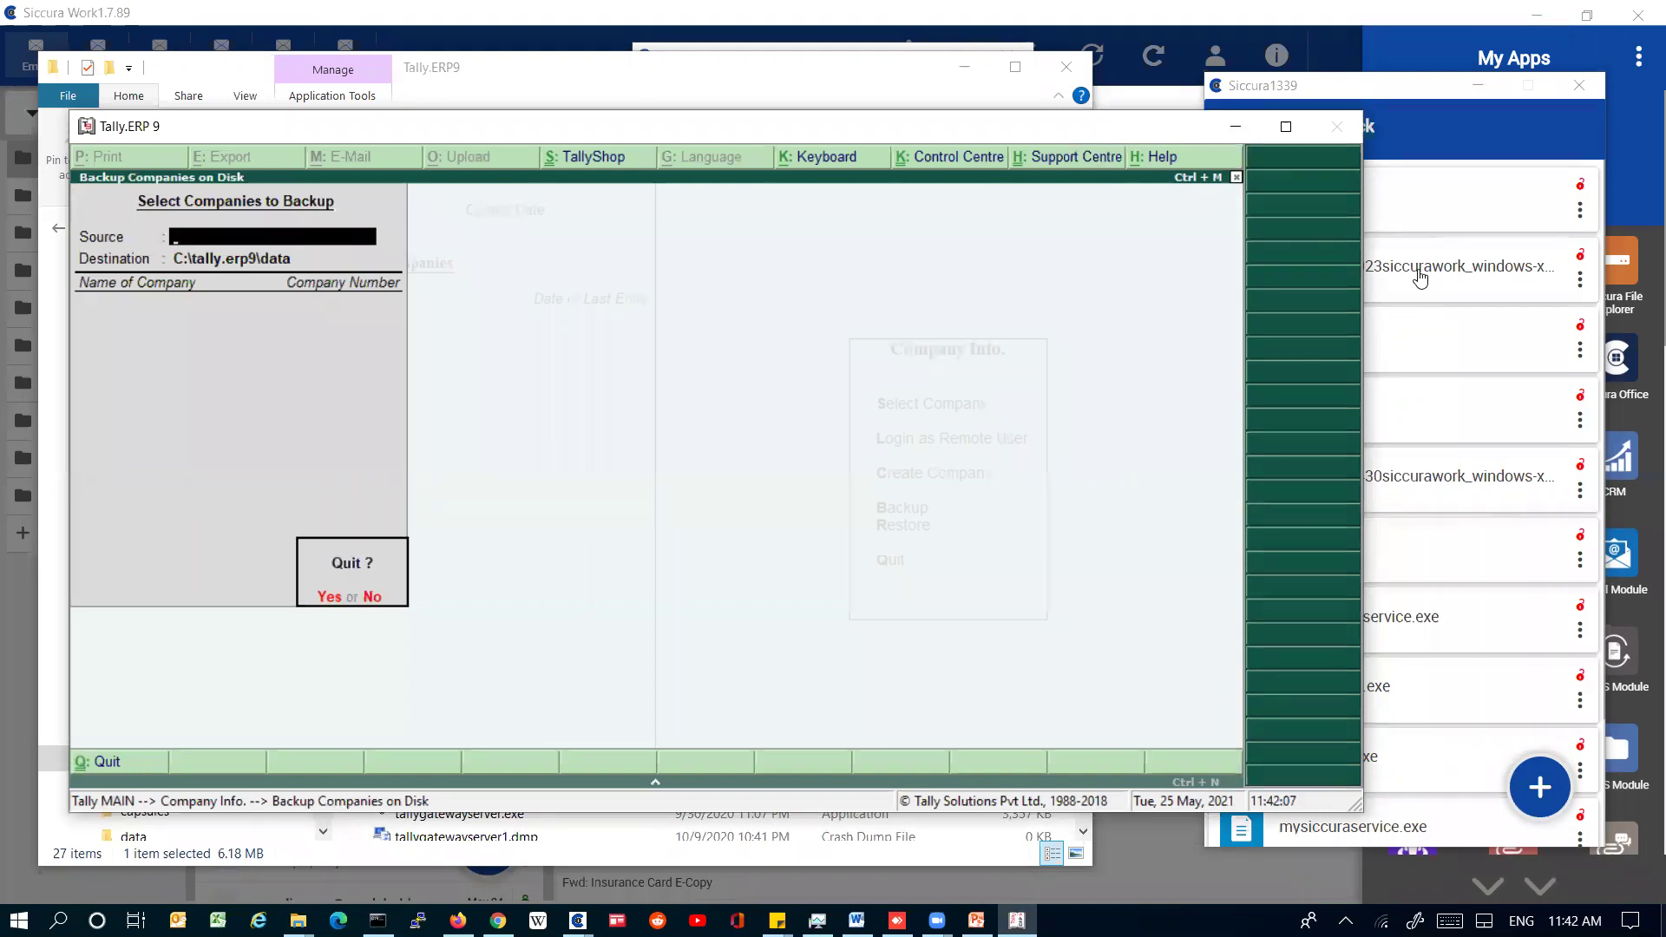
{"action": "key", "text": "Return"}
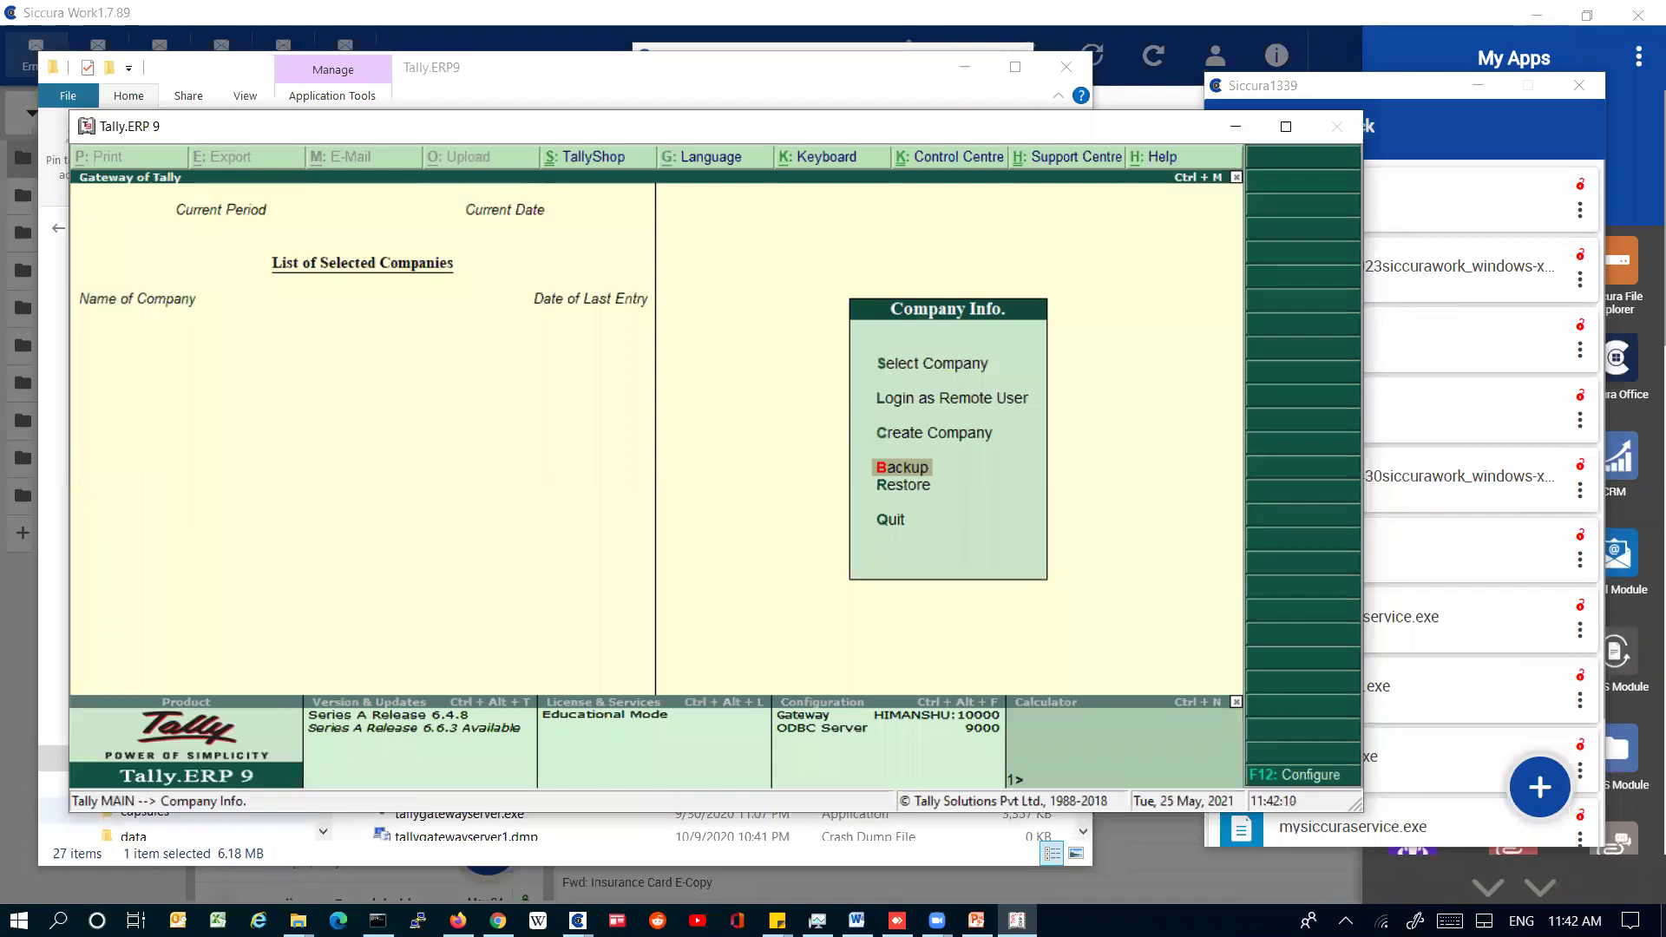
{"action": "left_click", "coordinate": [297, 920]}
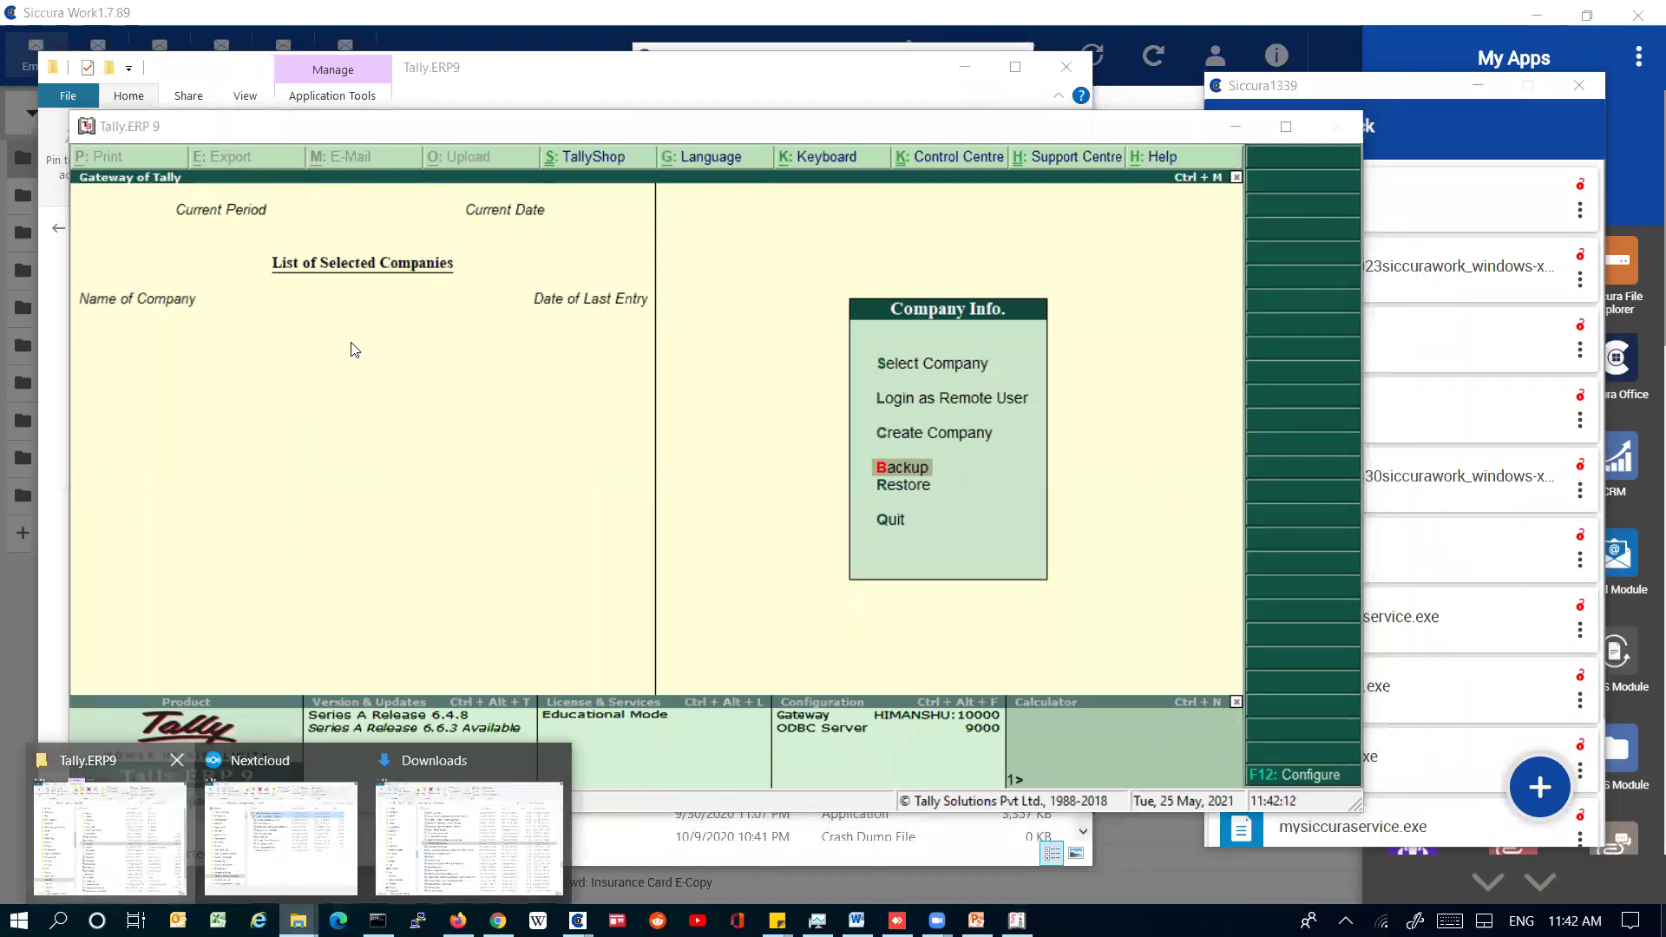
{"action": "key", "text": "Return"}
{"action": "left_click", "coordinate": [230, 366]}
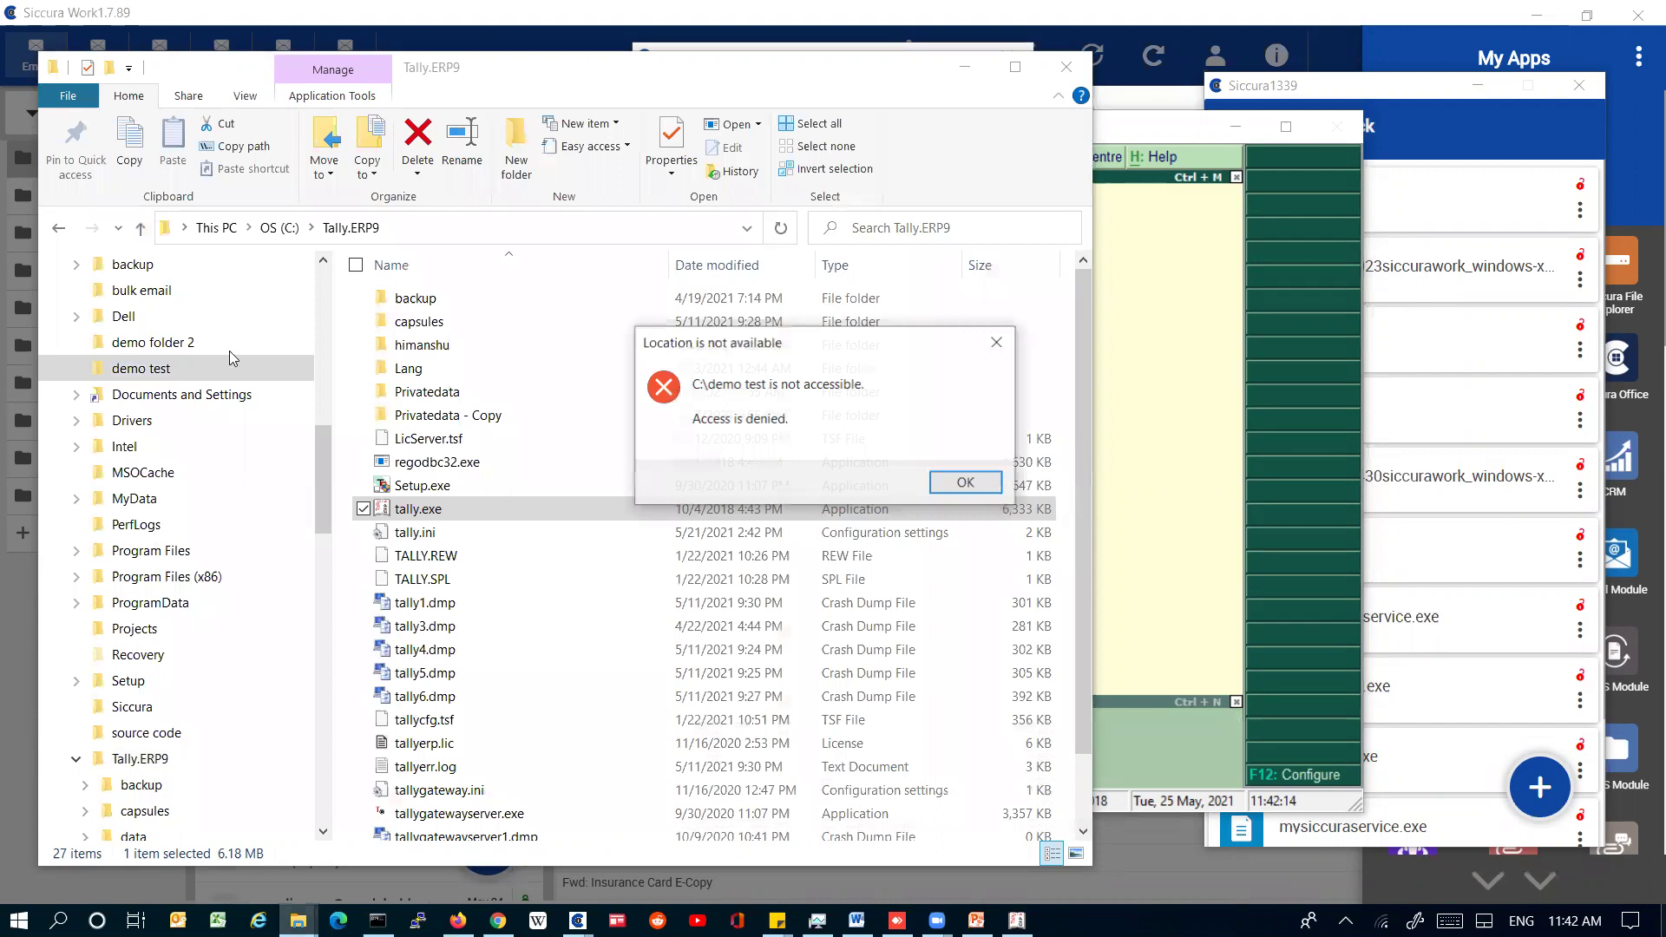
{"action": "key", "text": "Return"}
Open demo folder 2 and examine the contents of CRM Productivity Report - 19th March 2021.xlsx.siccura in Excel
{"action": "key", "text": "Up"}
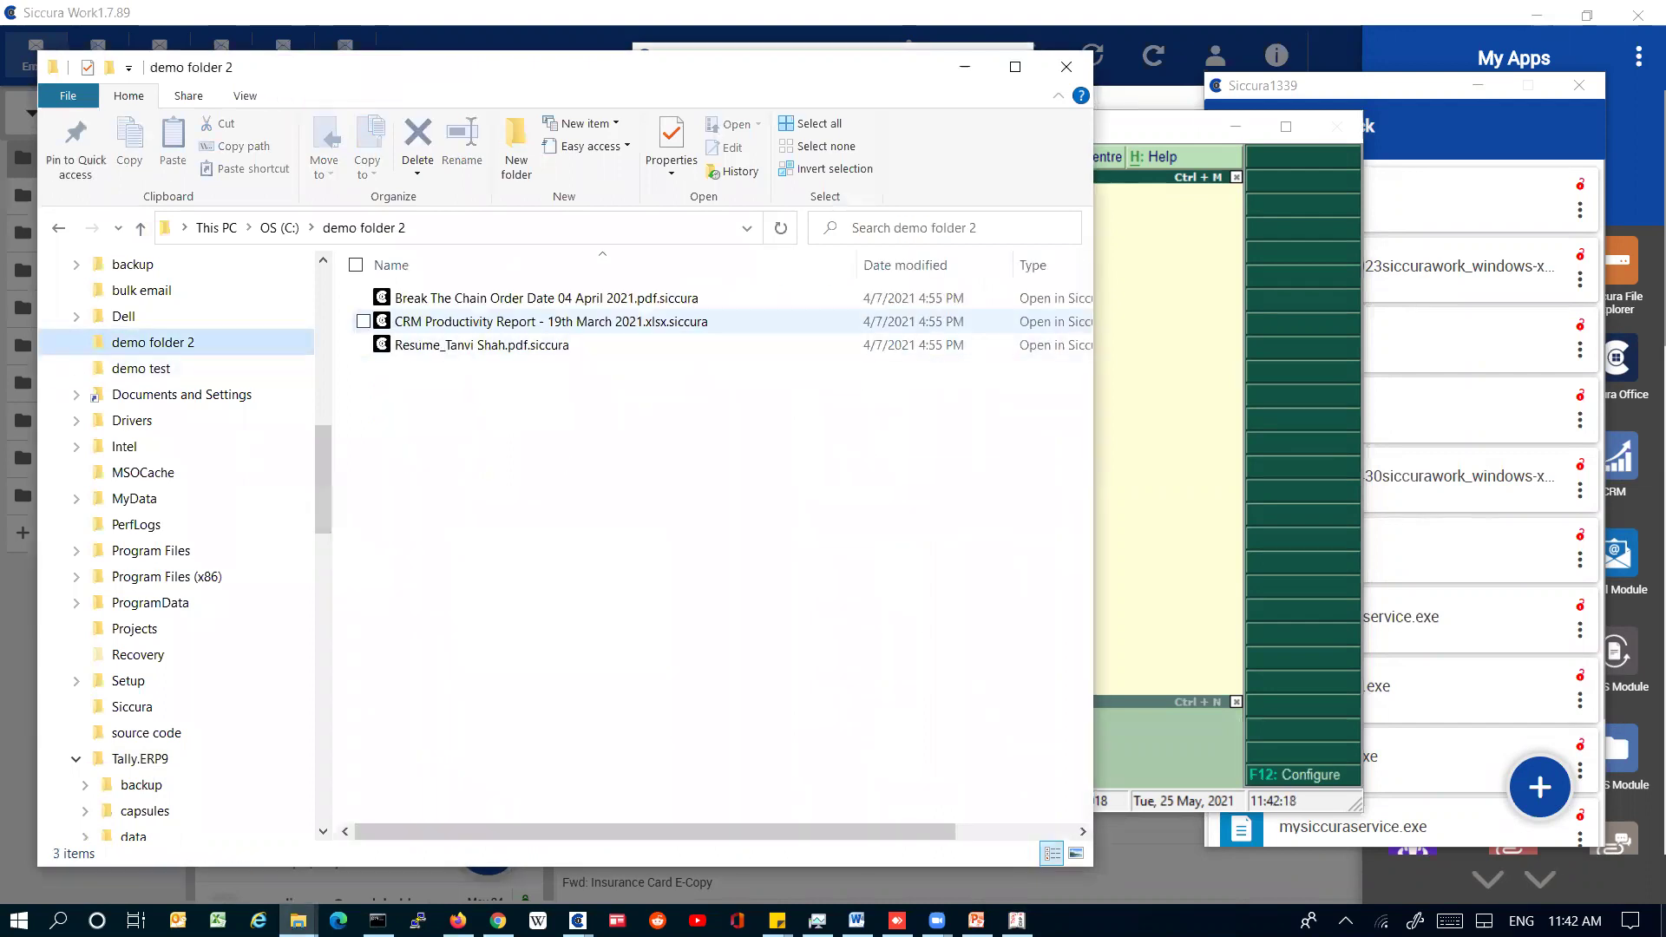
{"action": "left_click", "coordinate": [551, 321]}
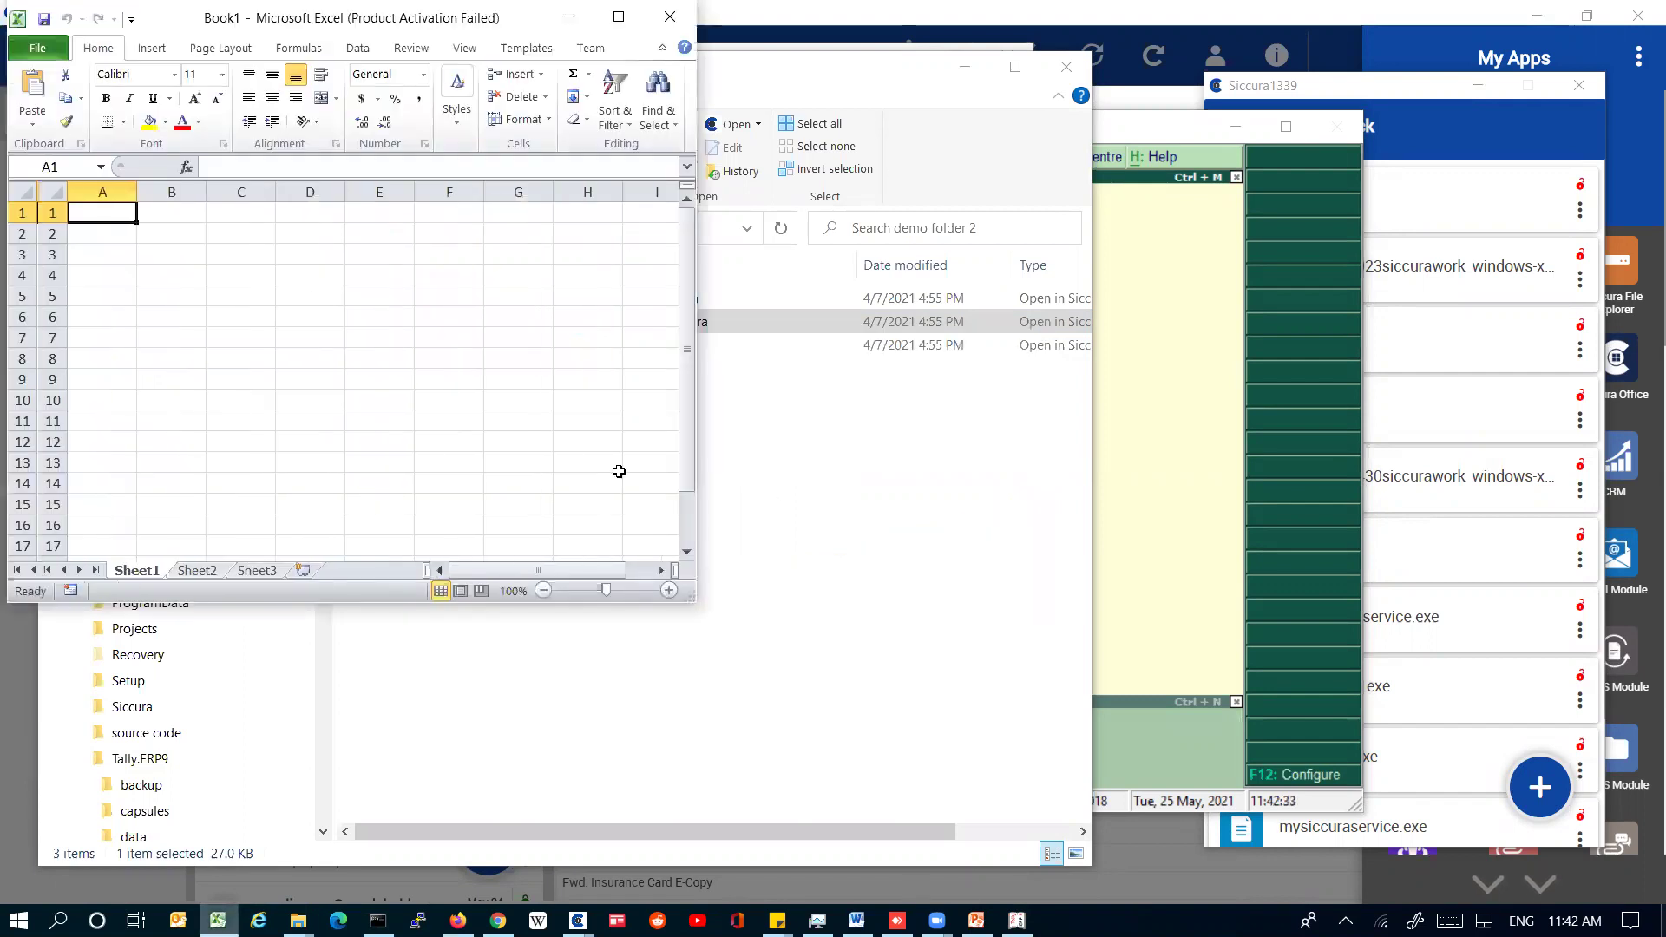
{"action": "left_click", "coordinate": [617, 468]}
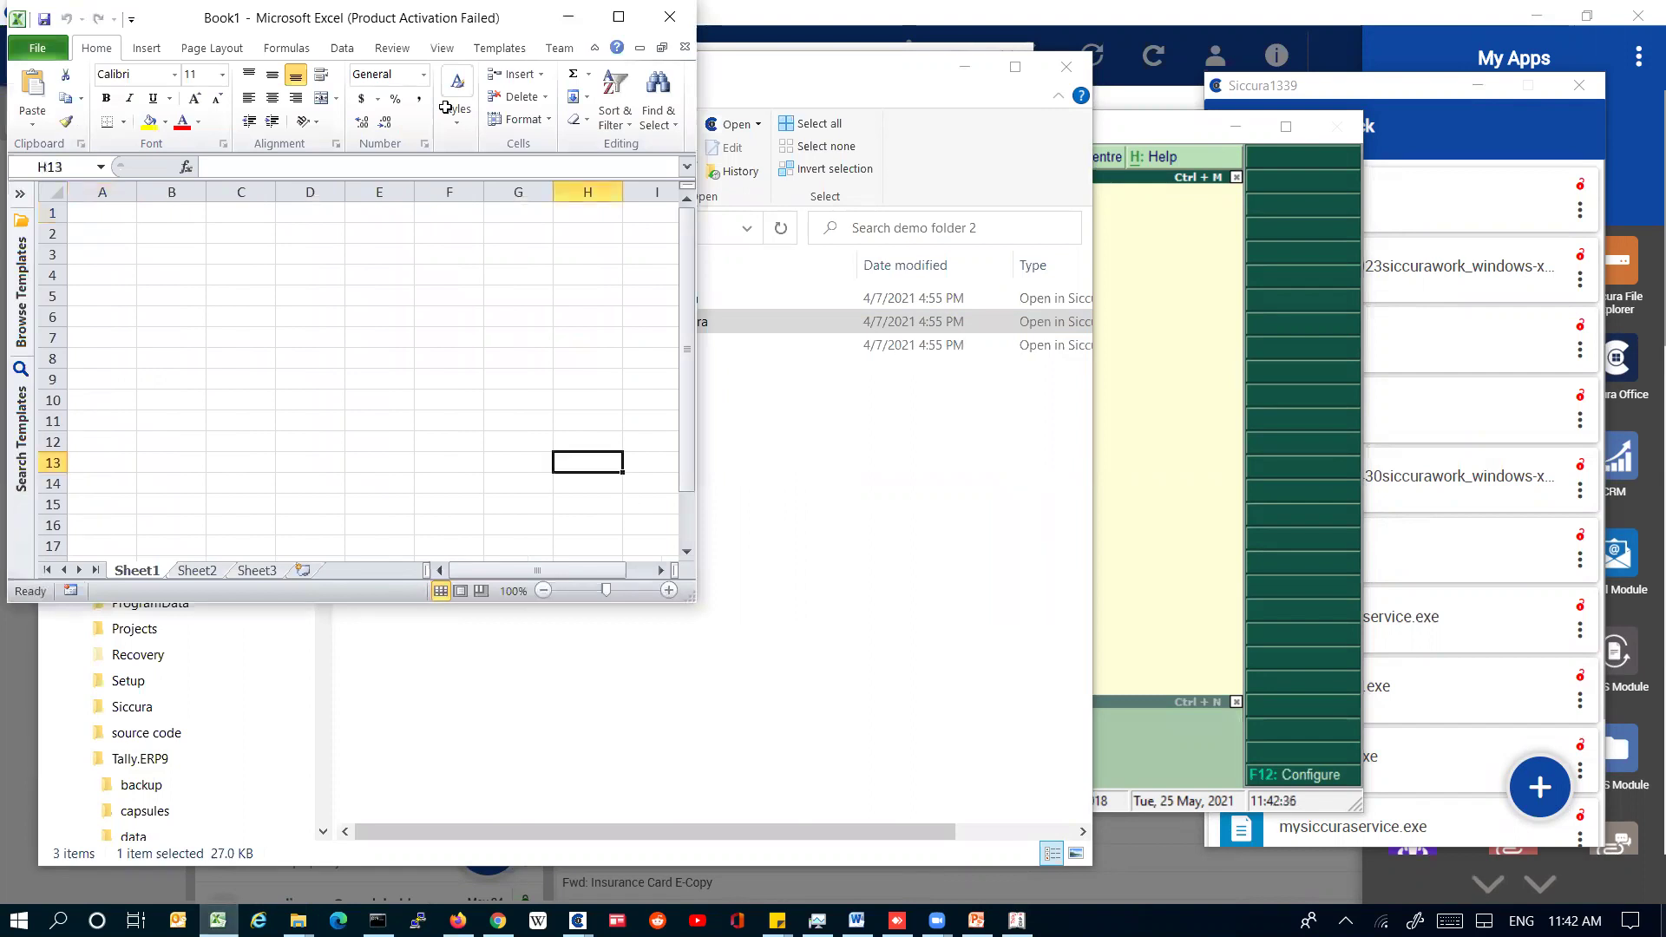
{"action": "left_click", "coordinate": [560, 521]}
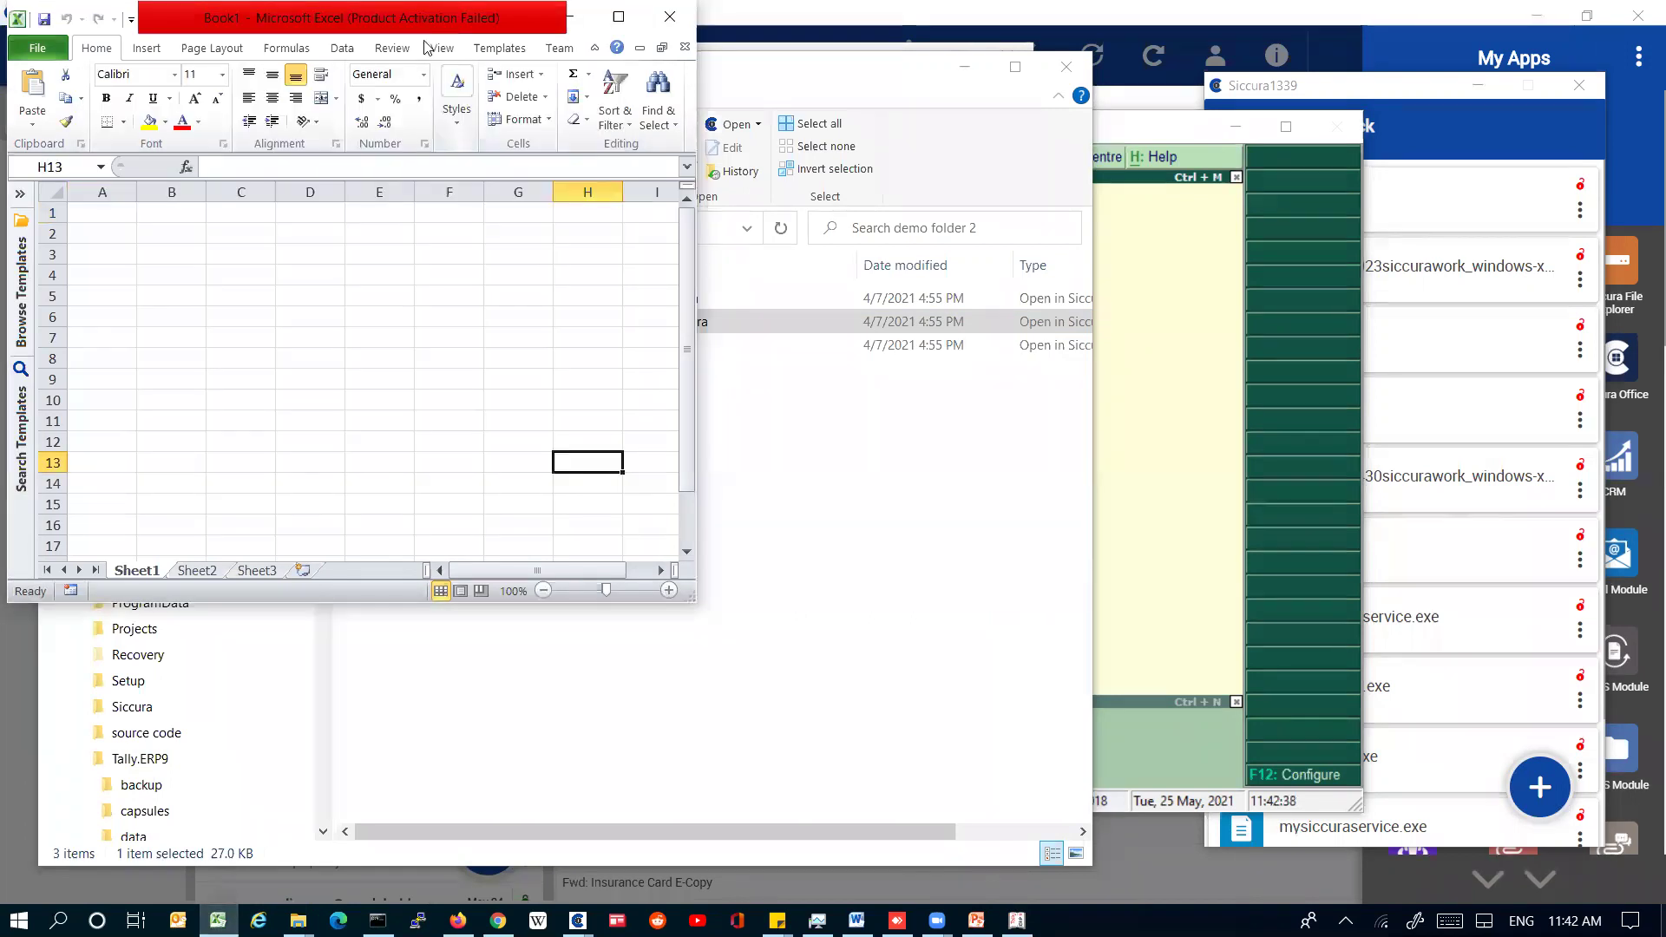
{"action": "left_click_drag", "start_coordinate": [354, 18], "coordinate": [1105, 373]}
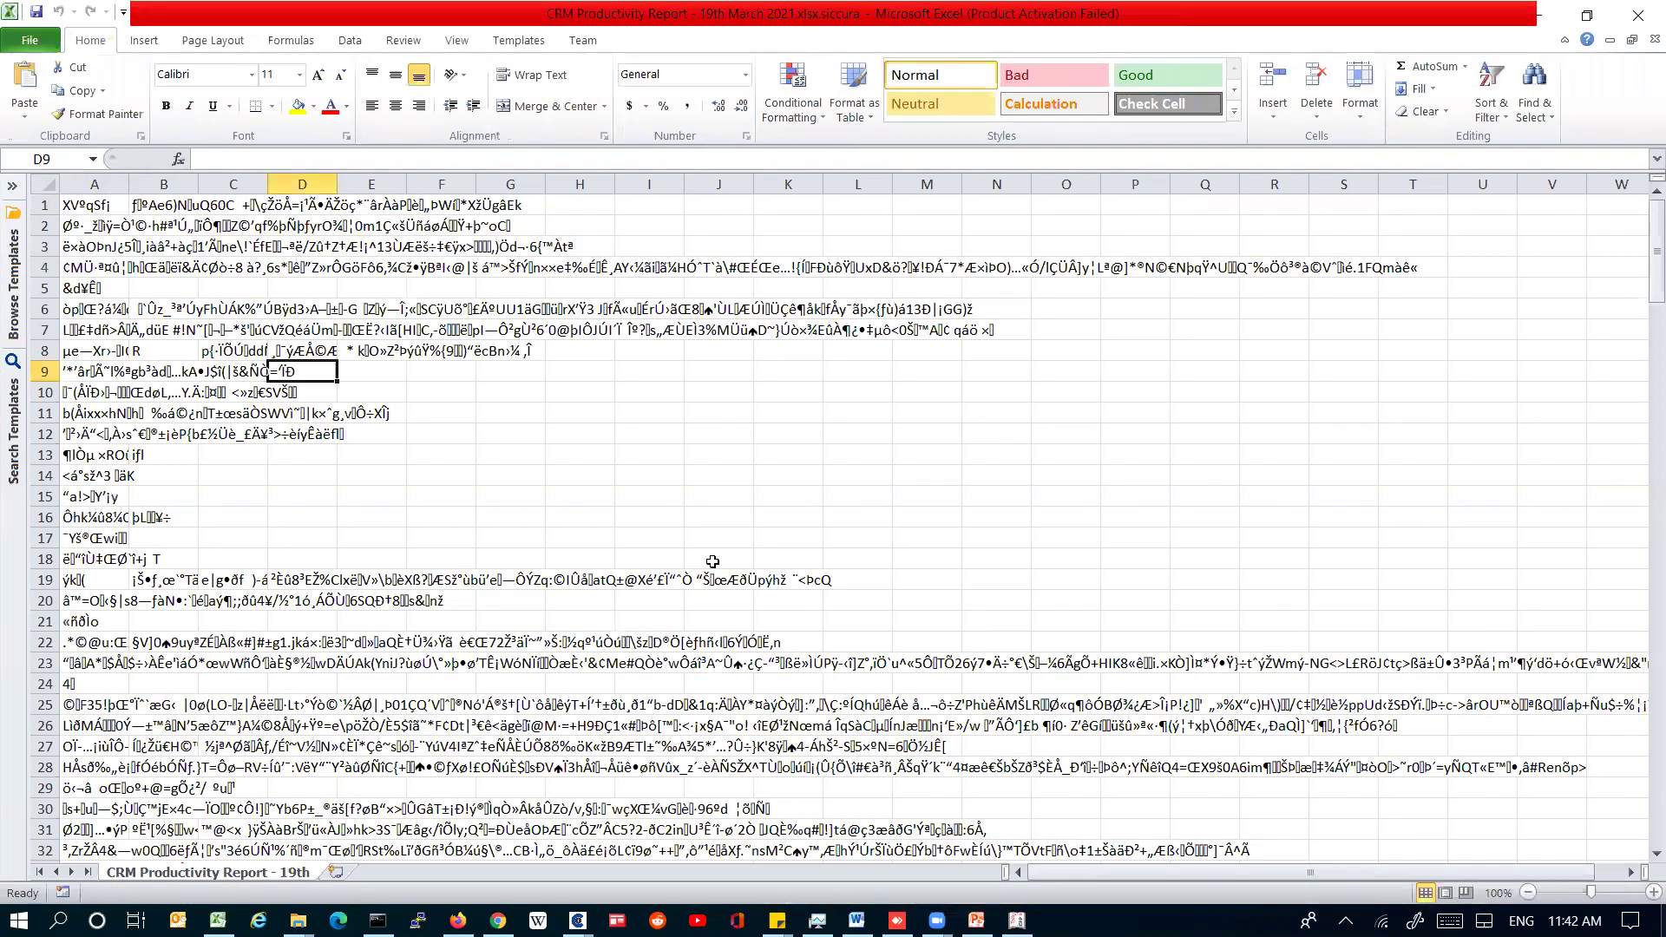
{"action": "key", "text": "Down"}
{"action": "key", "text": "Down"}
{"action": "key", "text": "Down"}
{"action": "key", "text": "Down"}
{"action": "key", "text": "Down"}
{"action": "key", "text": "Down"}
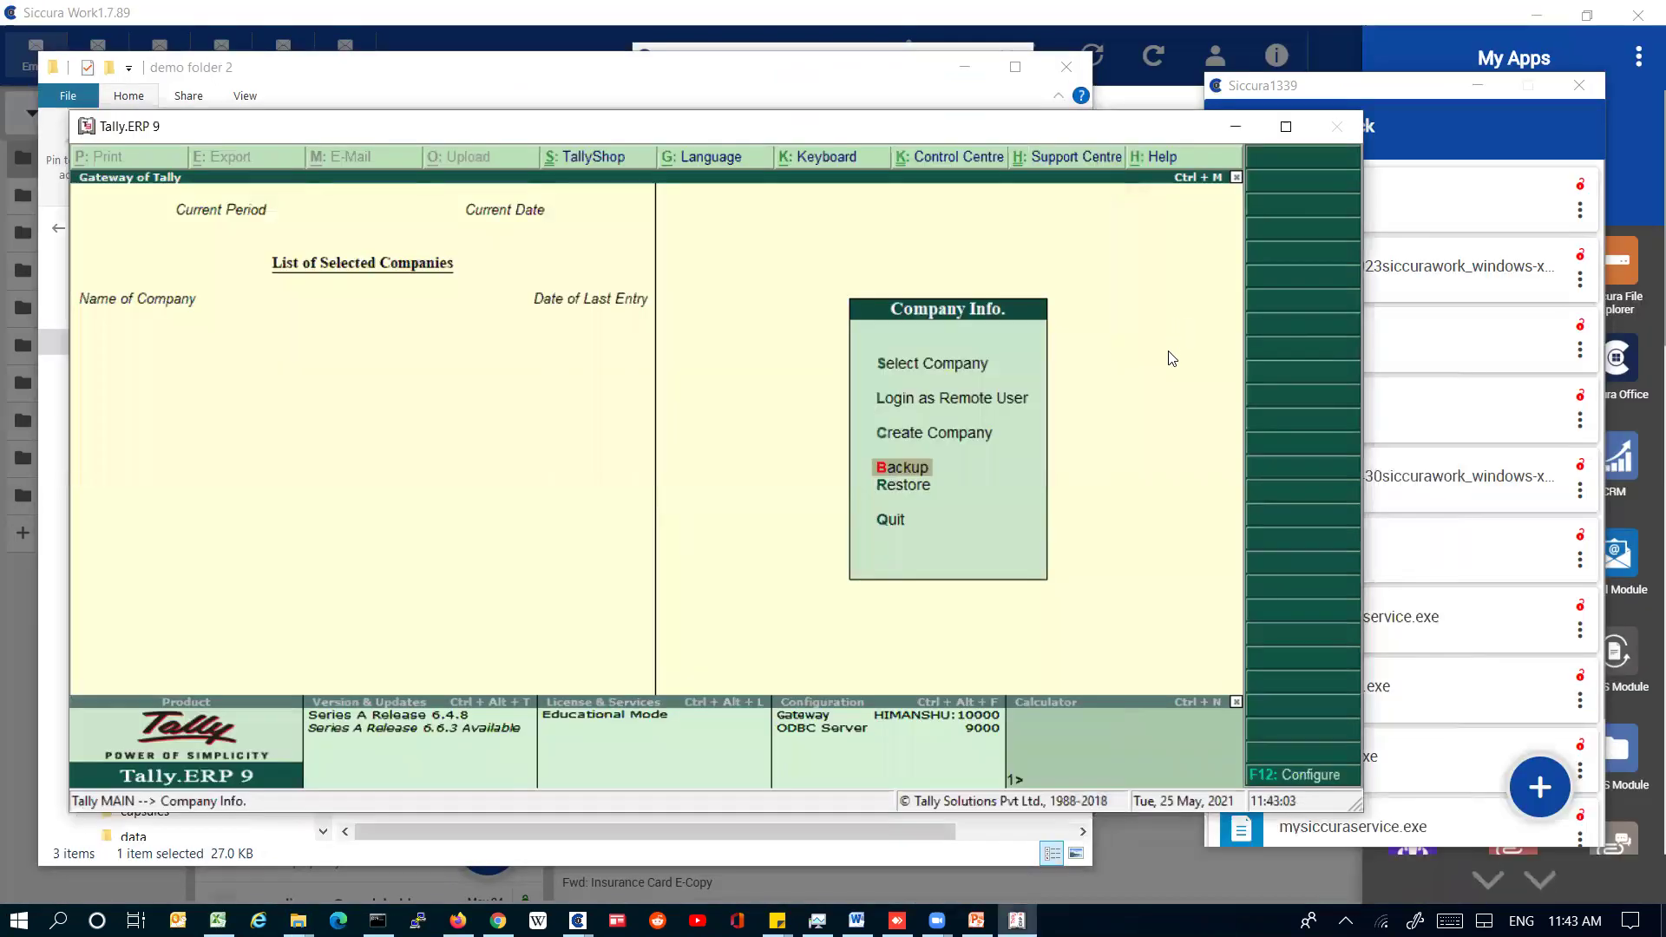
Return to Tally.ERP 9 and quit the program from Company Info
{"action": "key", "text": "Up"}
{"action": "key", "text": "Up"}
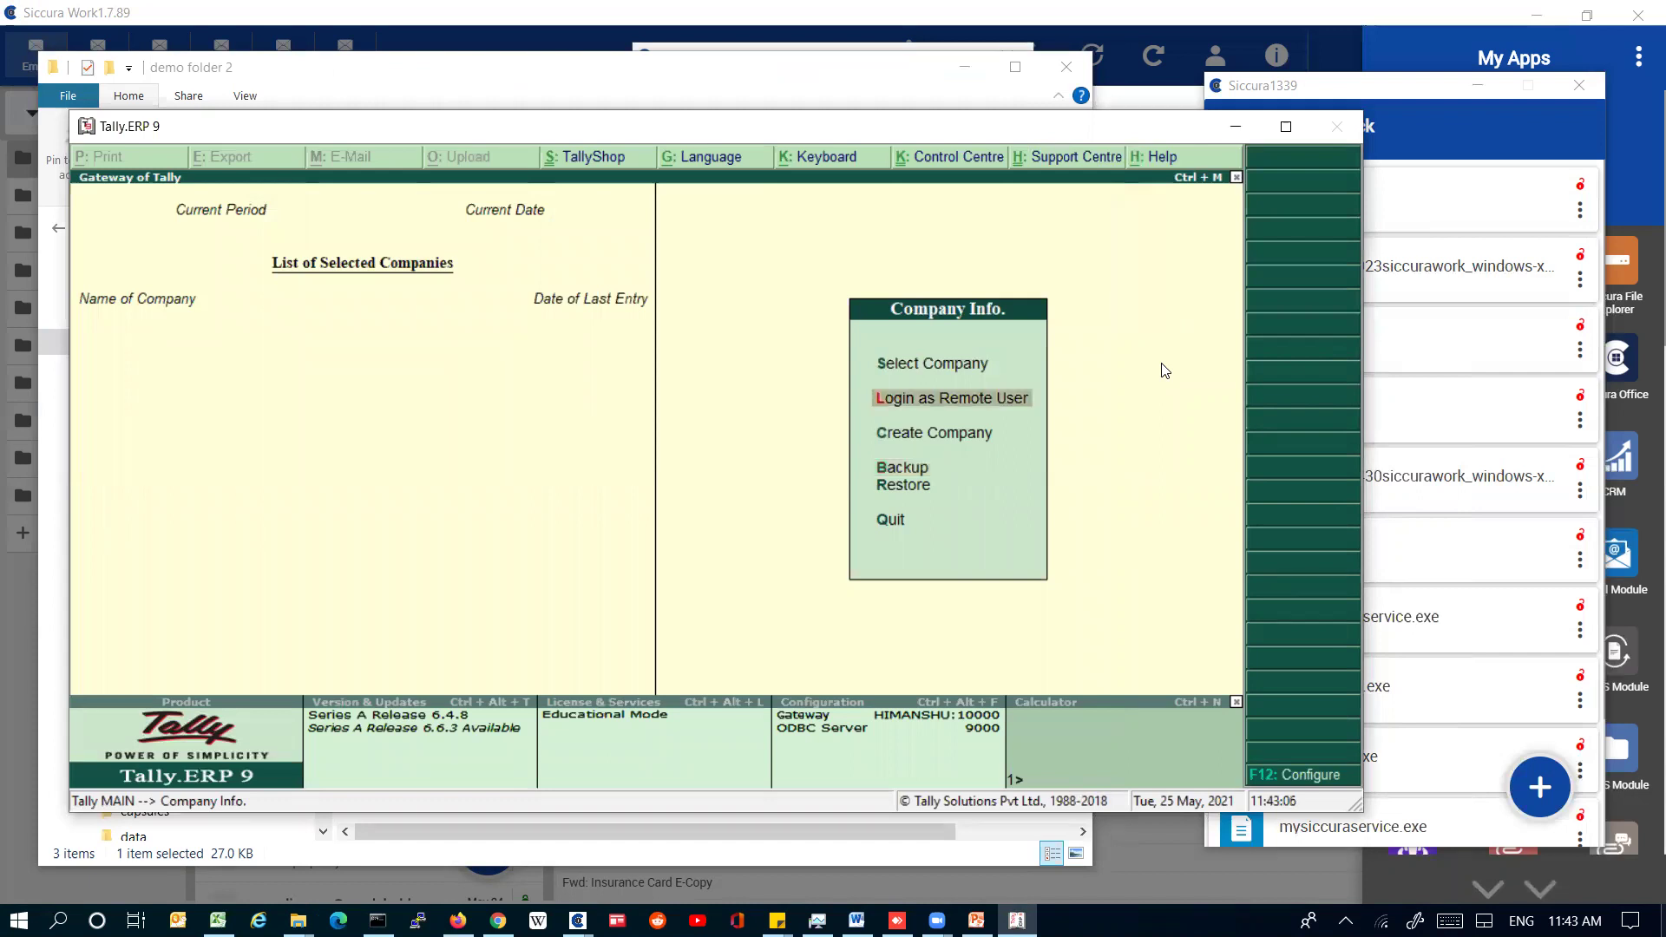
{"action": "key", "text": "Escape"}
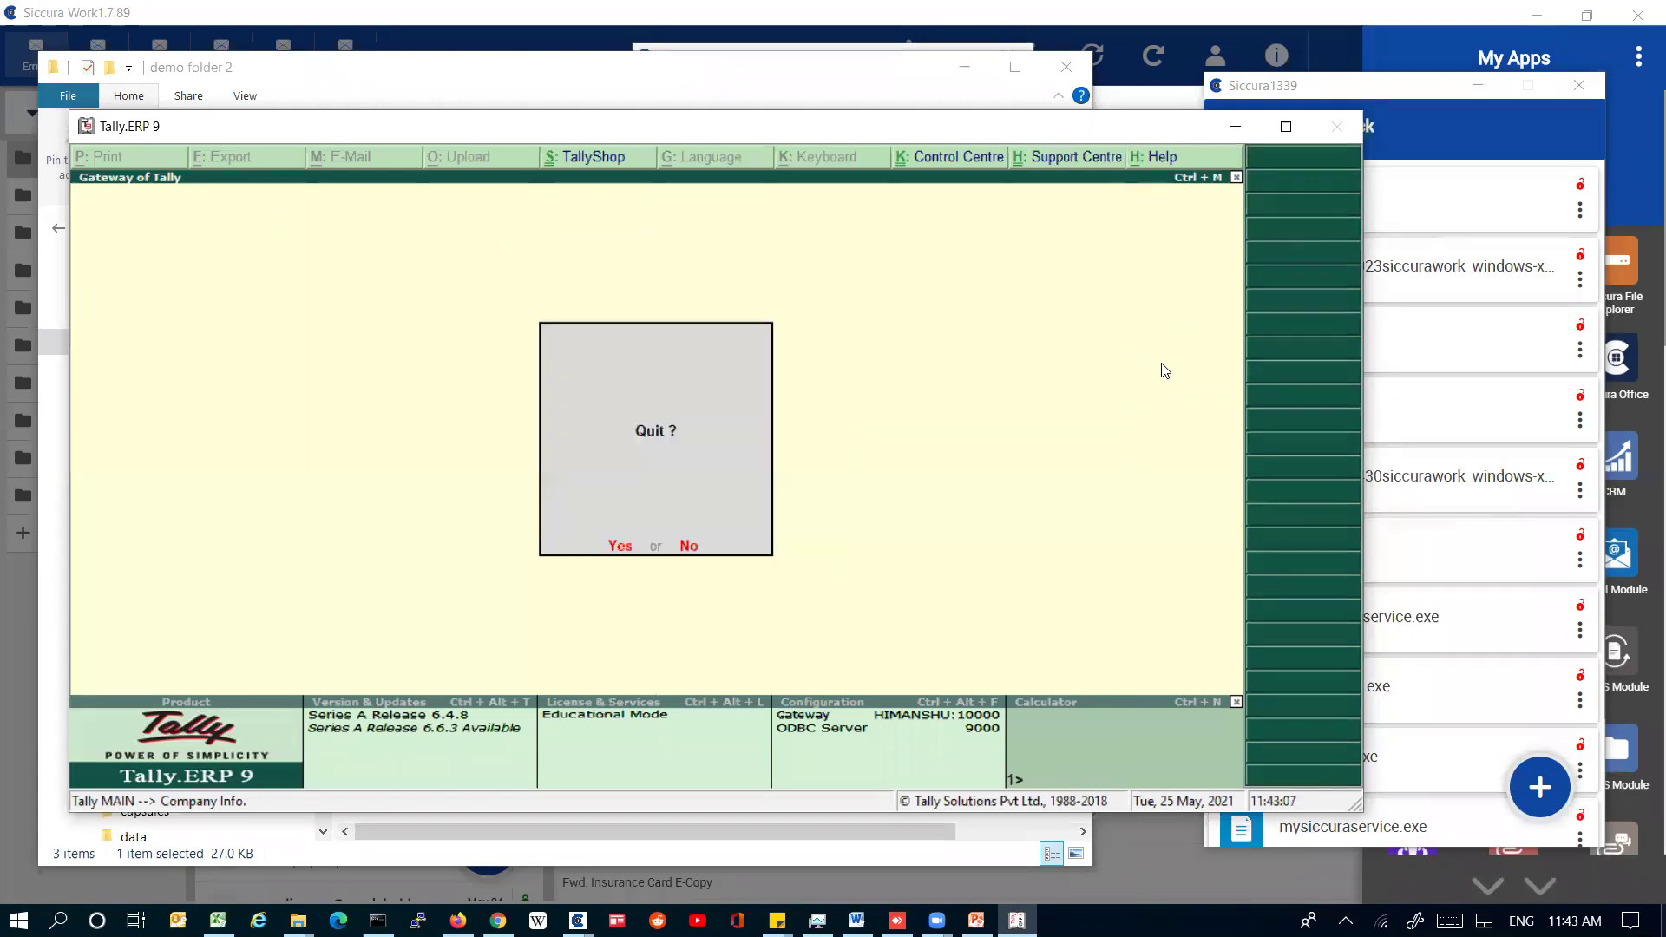
{"action": "key", "text": "Return"}
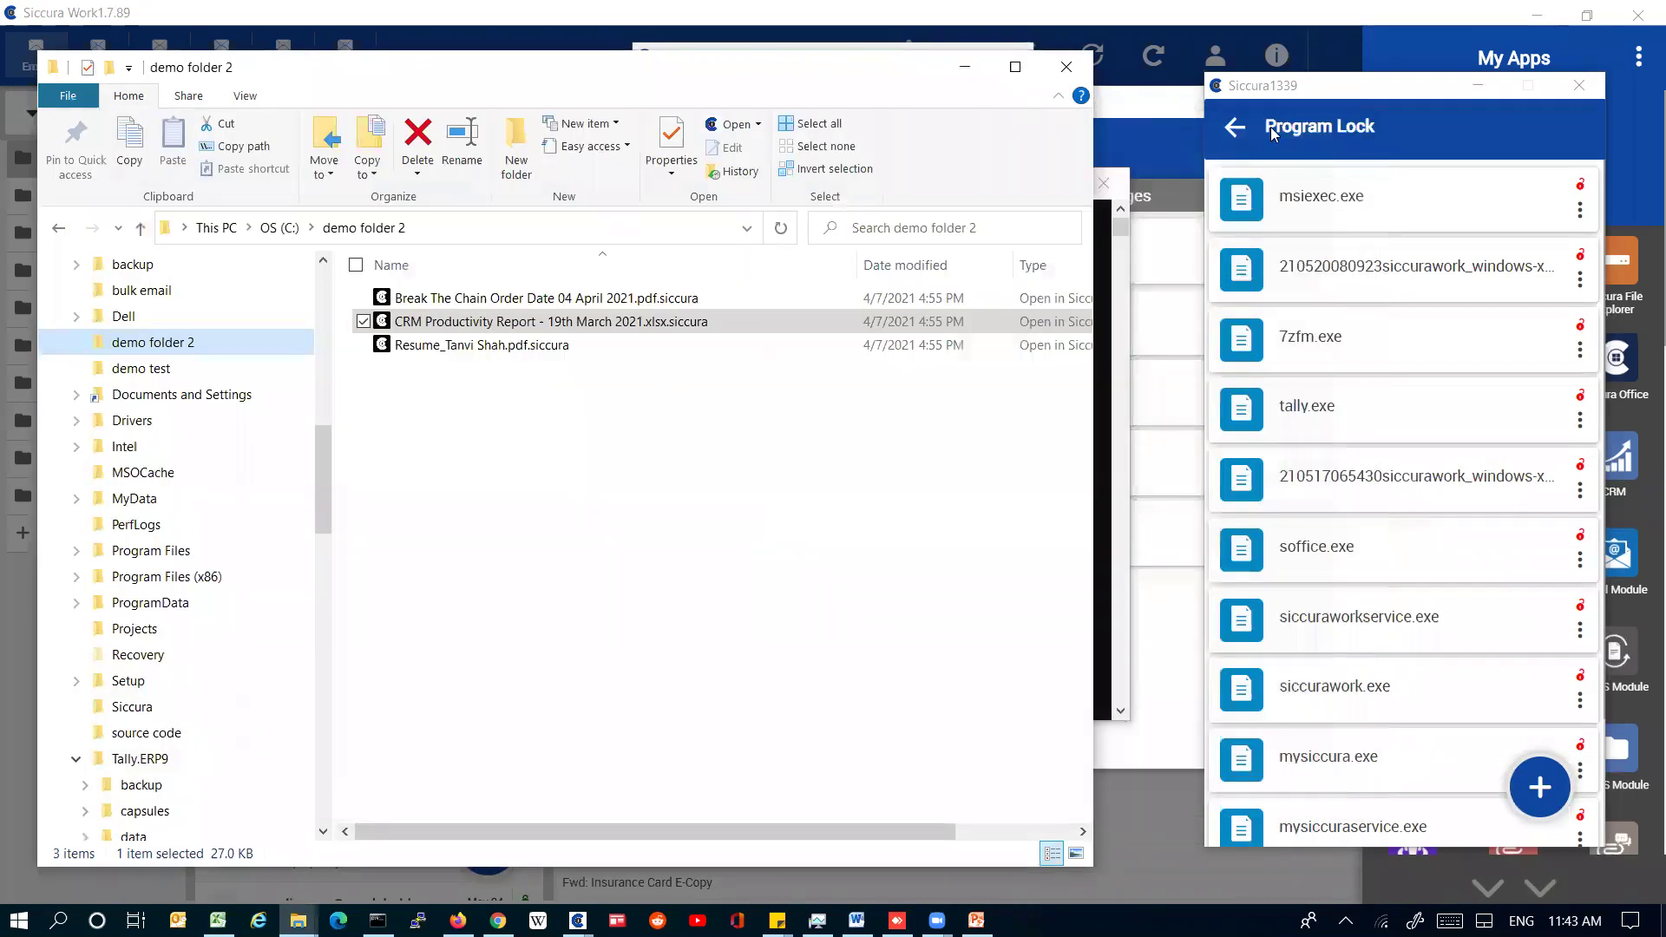
Return to Siccura's Folder Lock list and enable Tally Mode for the C:\Tally.ERP9\data folder
{"action": "left_click", "coordinate": [1359, 208]}
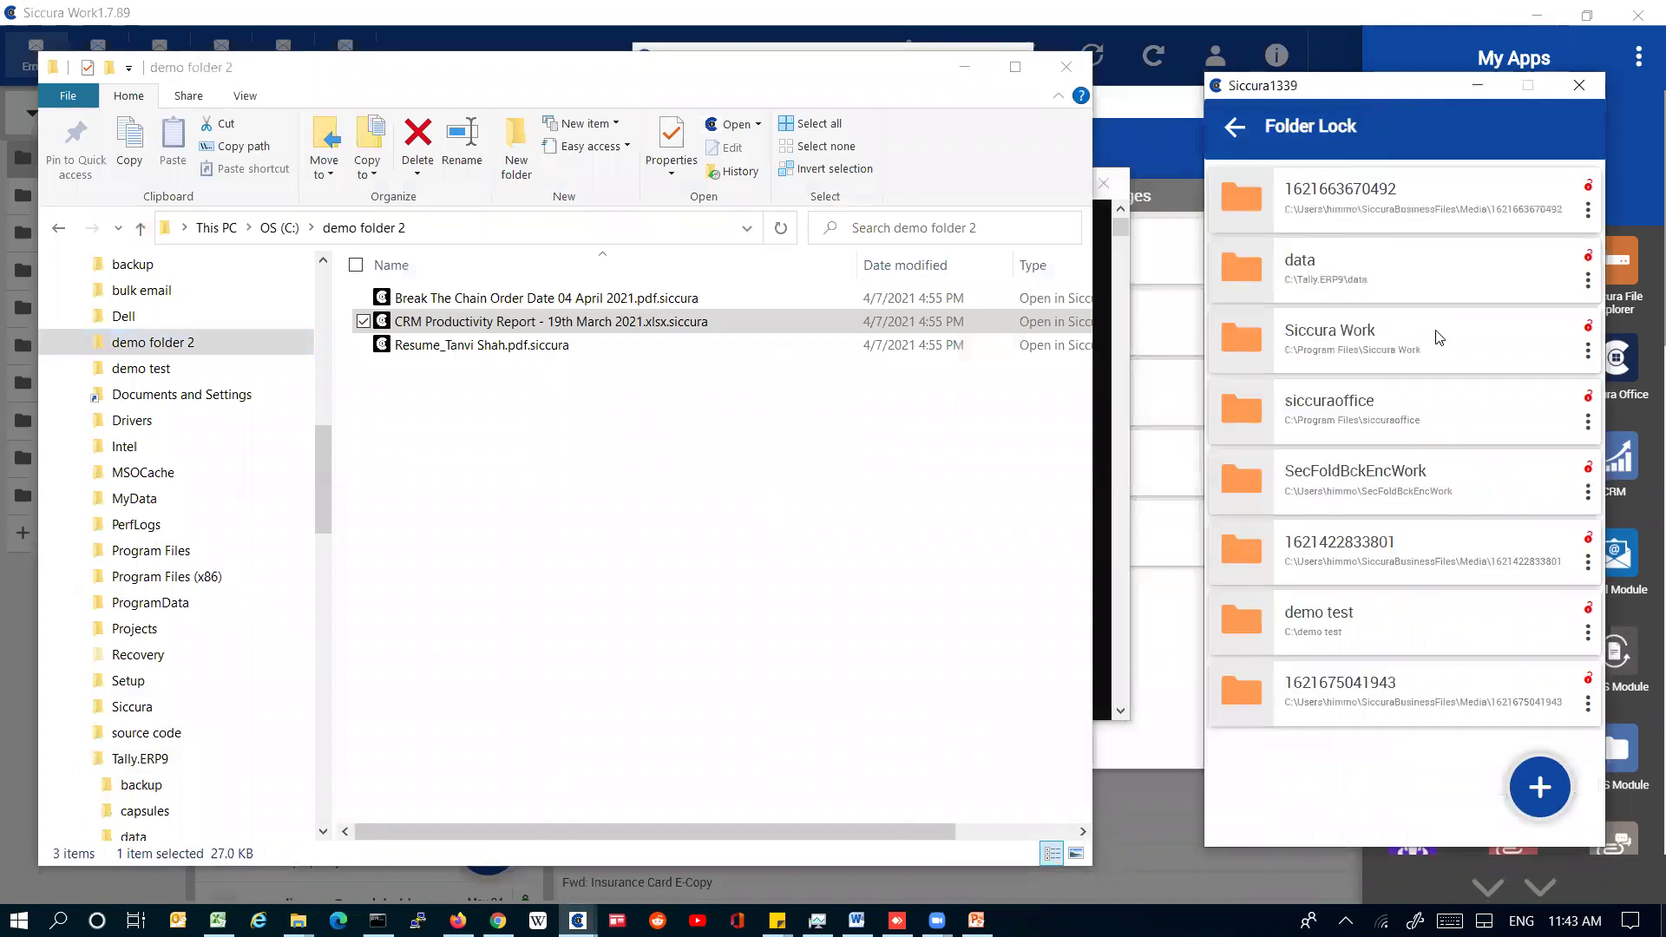
{"action": "left_click", "coordinate": [1589, 280]}
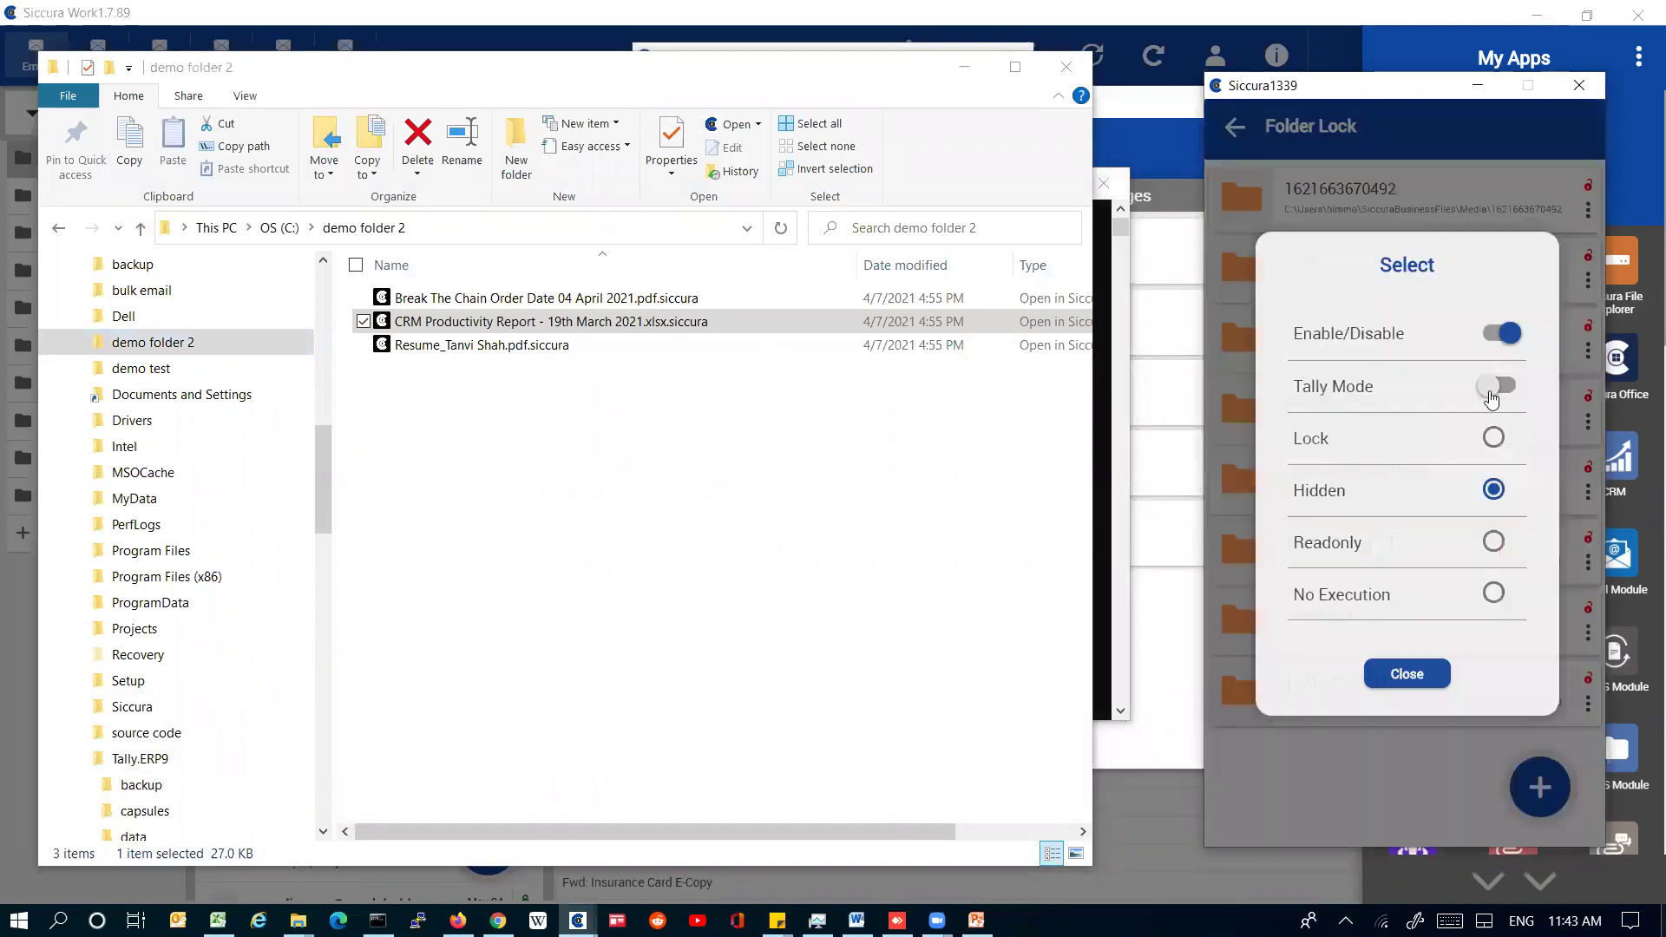
{"action": "left_click", "coordinate": [1502, 382]}
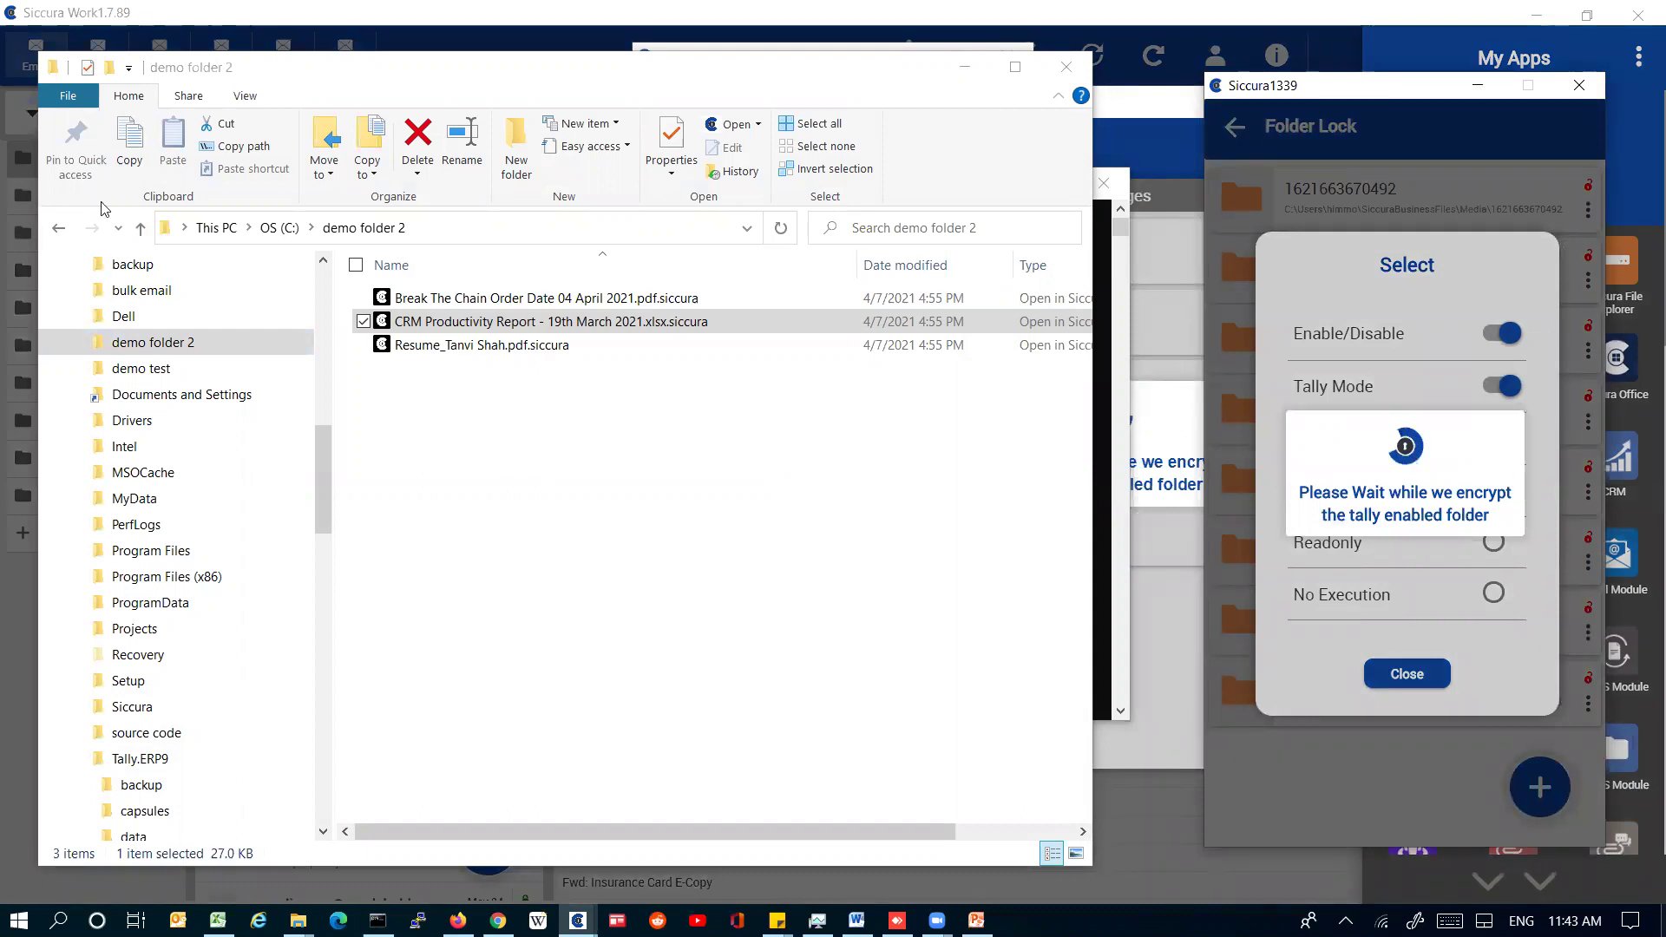
In File Explorer, return to the Tally.ERP9 folder, try its data subfolder, dismiss the dialog and minimize the window
{"action": "left_click", "coordinate": [58, 228]}
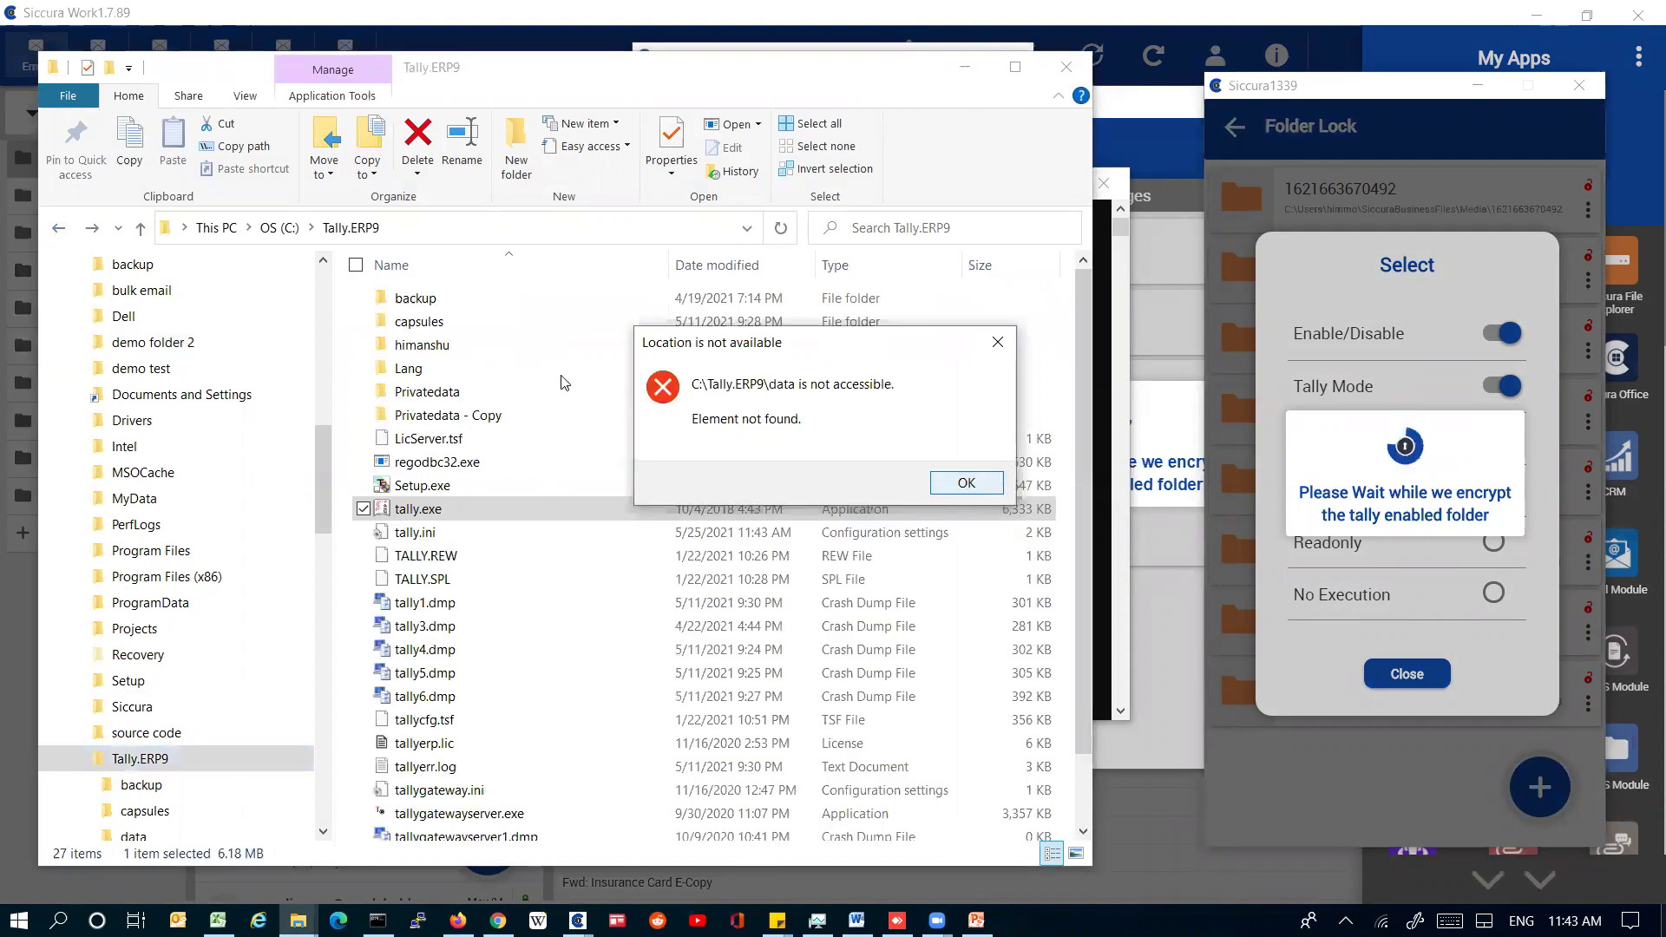
{"action": "left_click", "coordinate": [966, 486]}
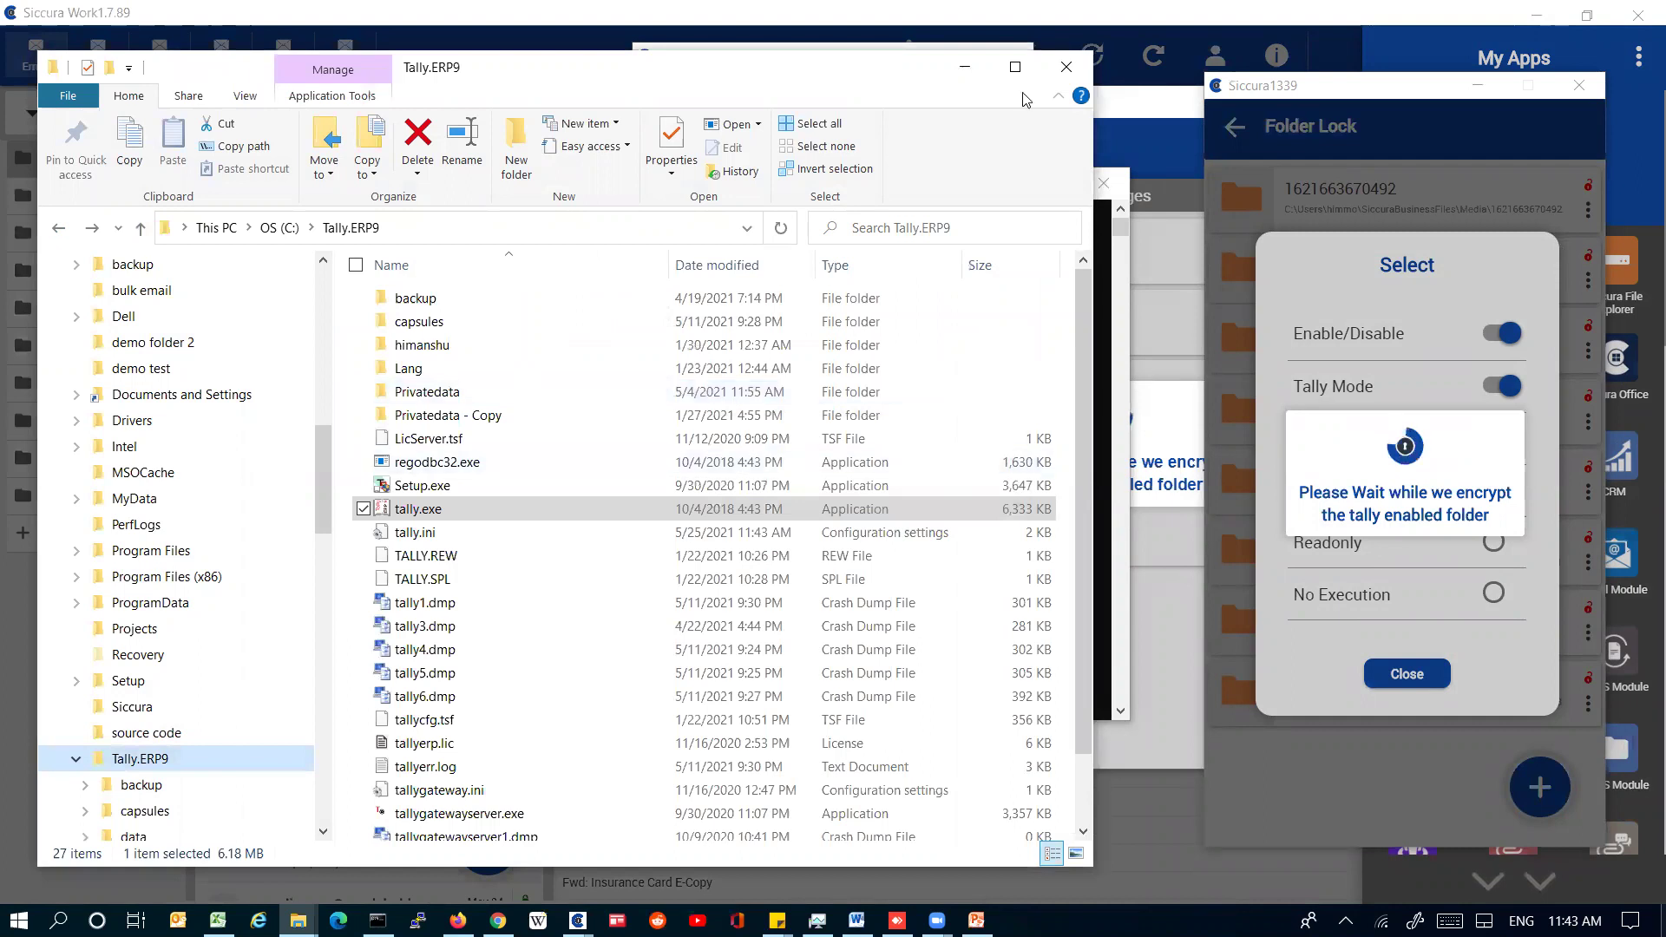
{"action": "left_click", "coordinate": [966, 70]}
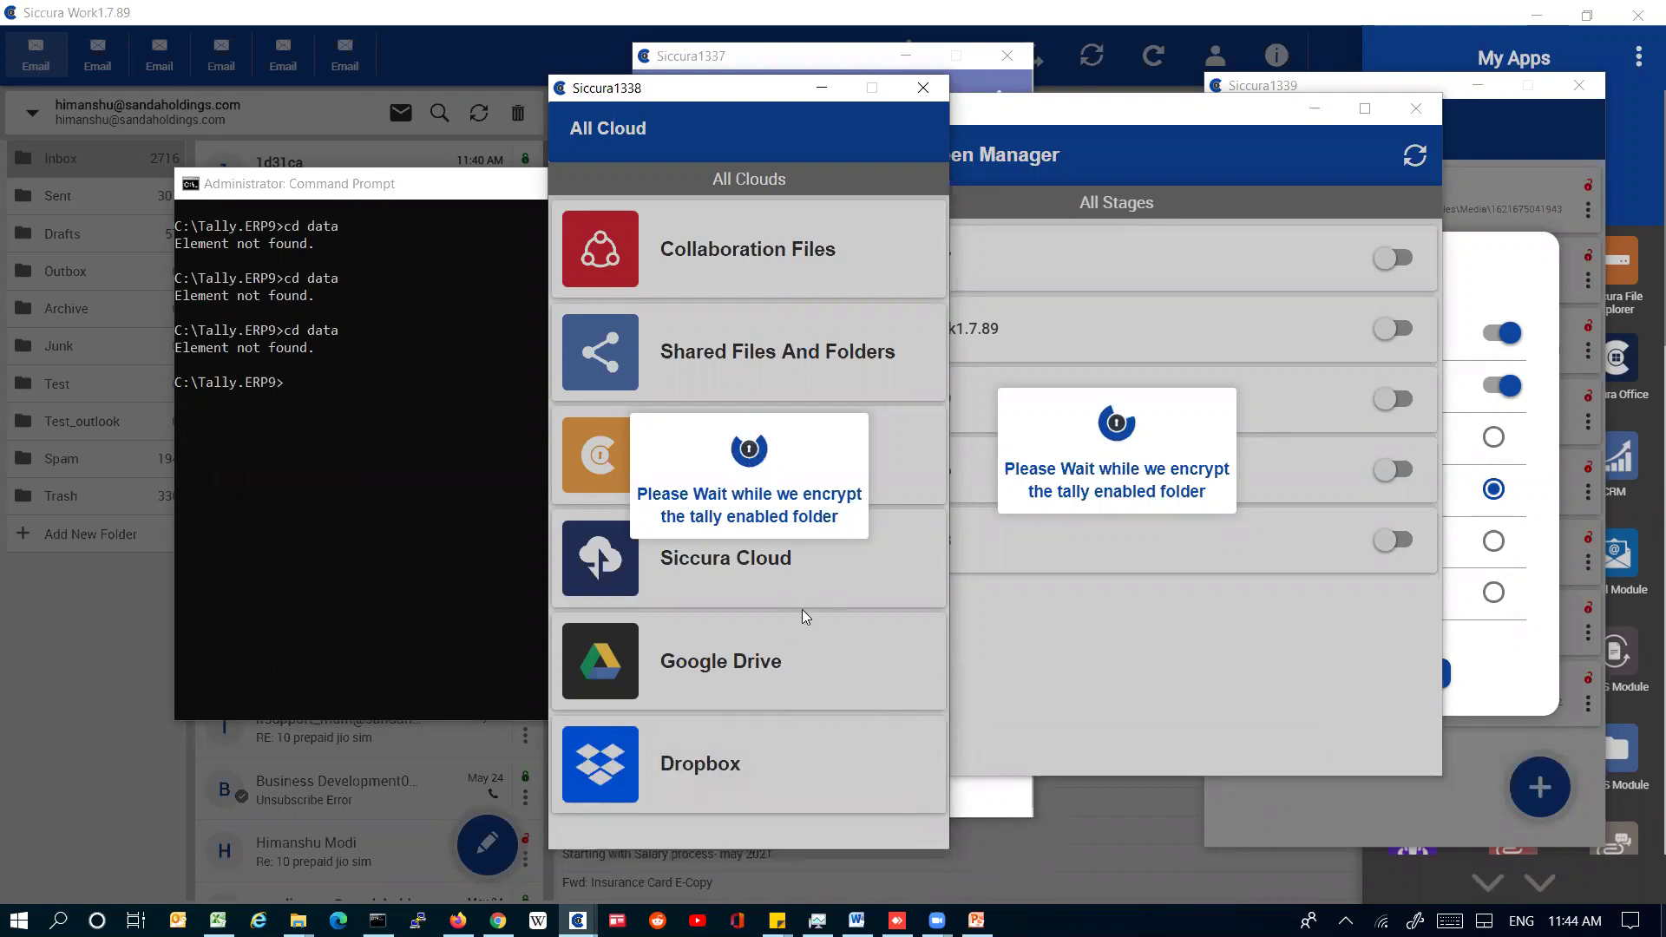
Close the data folder's lock options and leave the Folder Lock screen
{"action": "left_click", "coordinate": [1406, 676]}
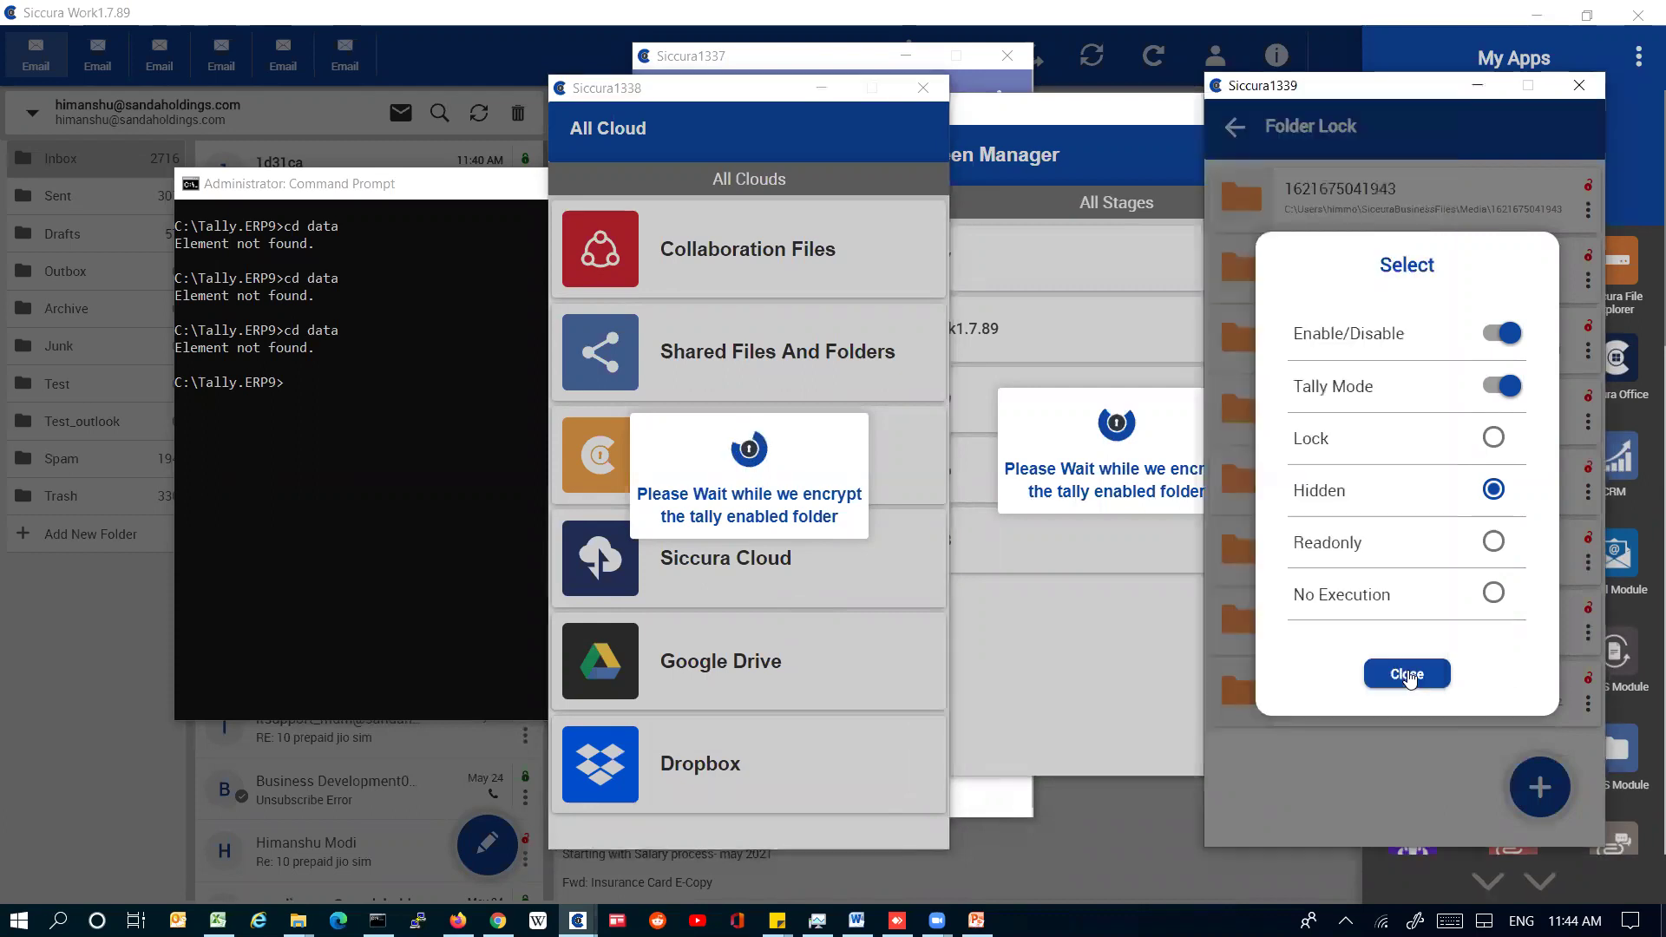
{"action": "left_click", "coordinate": [1407, 674]}
{"action": "left_click", "coordinate": [1235, 129]}
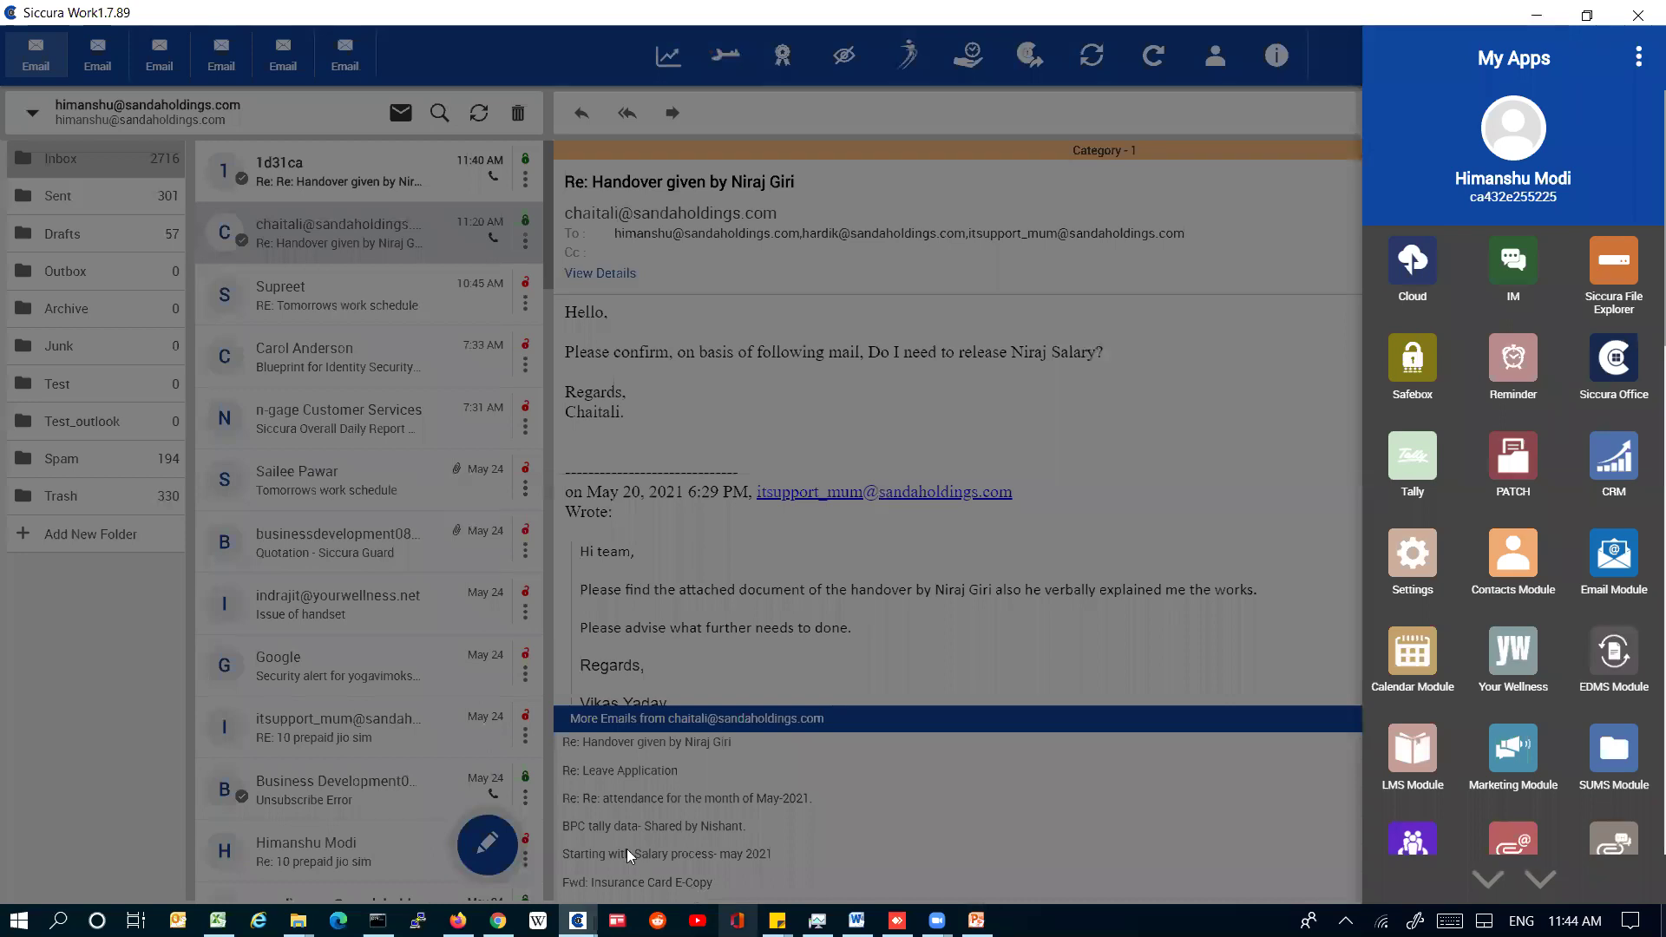
Bring up All Cloud, open the account's Siccura Cloud and browse through SiccuraFolderSync/C/Users to the folder holding the zip files
{"action": "mouse_move", "coordinate": [578, 920]}
{"action": "left_click", "coordinate": [781, 794]}
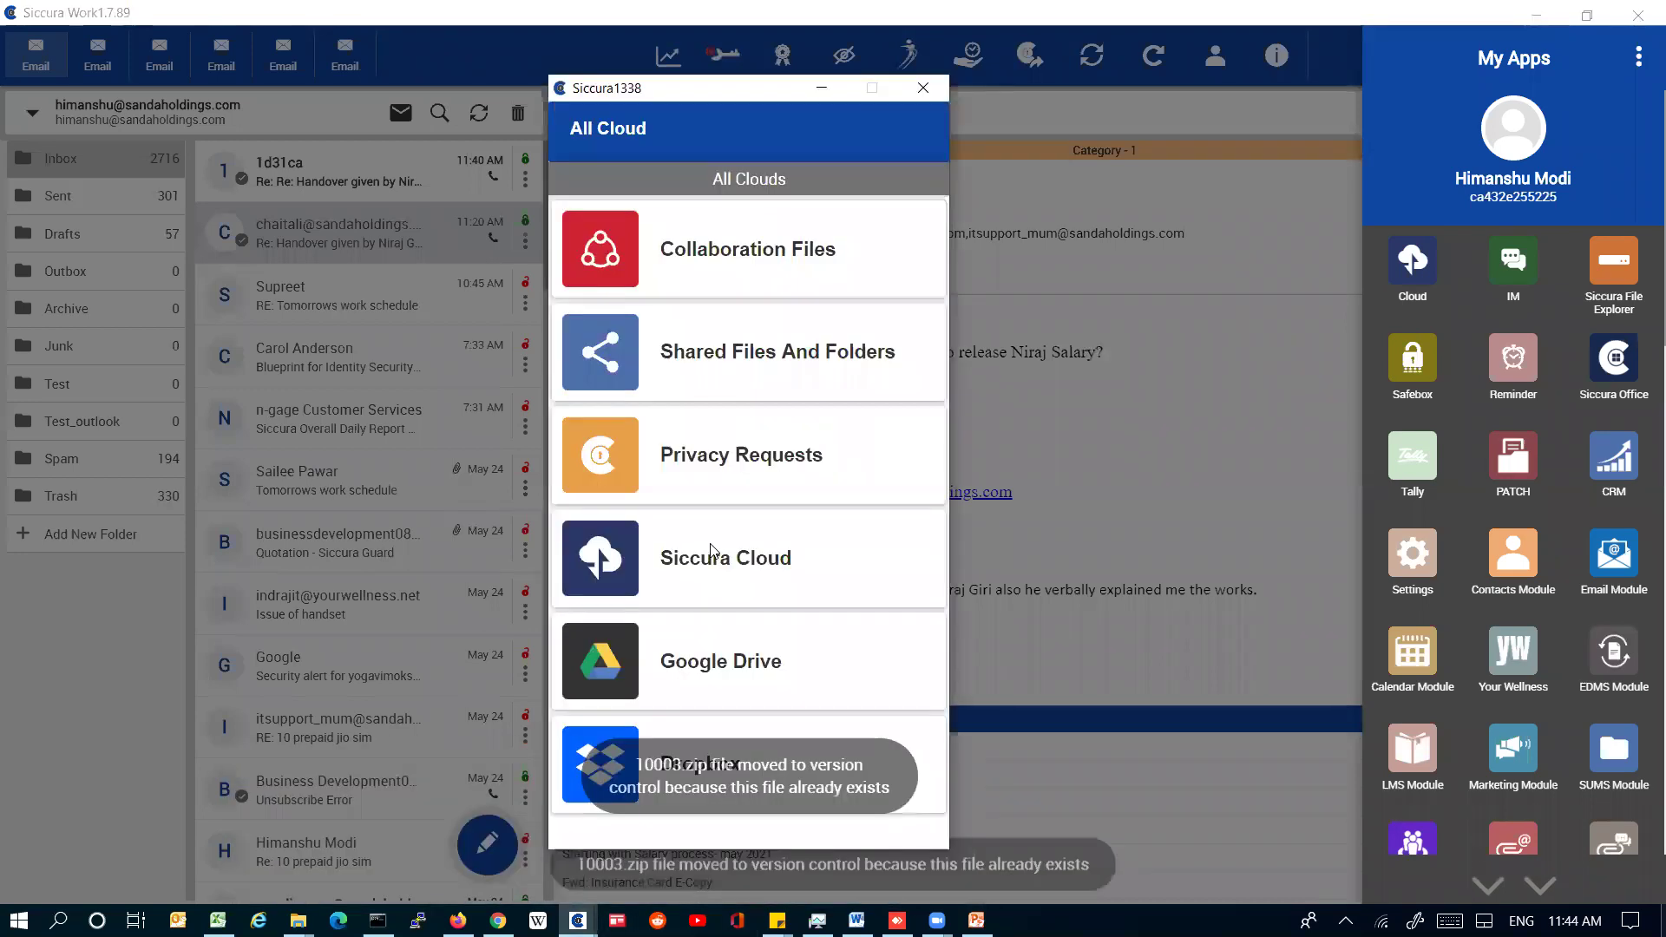
{"action": "left_click", "coordinate": [727, 281]}
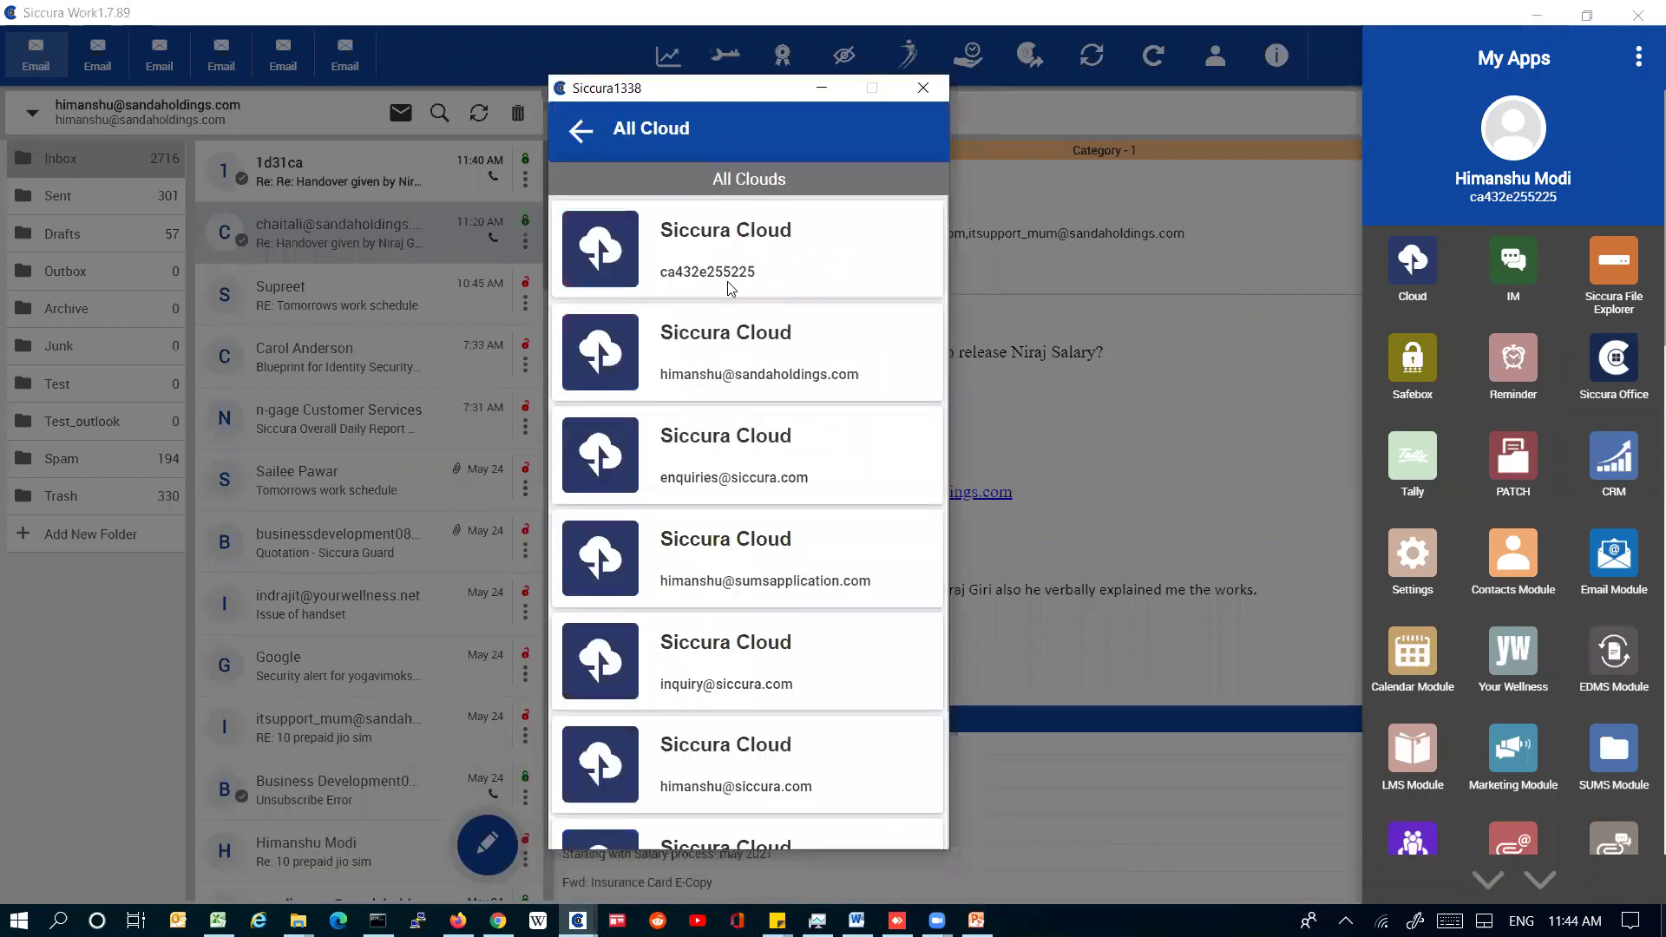
{"action": "left_click", "coordinate": [735, 376]}
{"action": "left_click", "coordinate": [706, 327]}
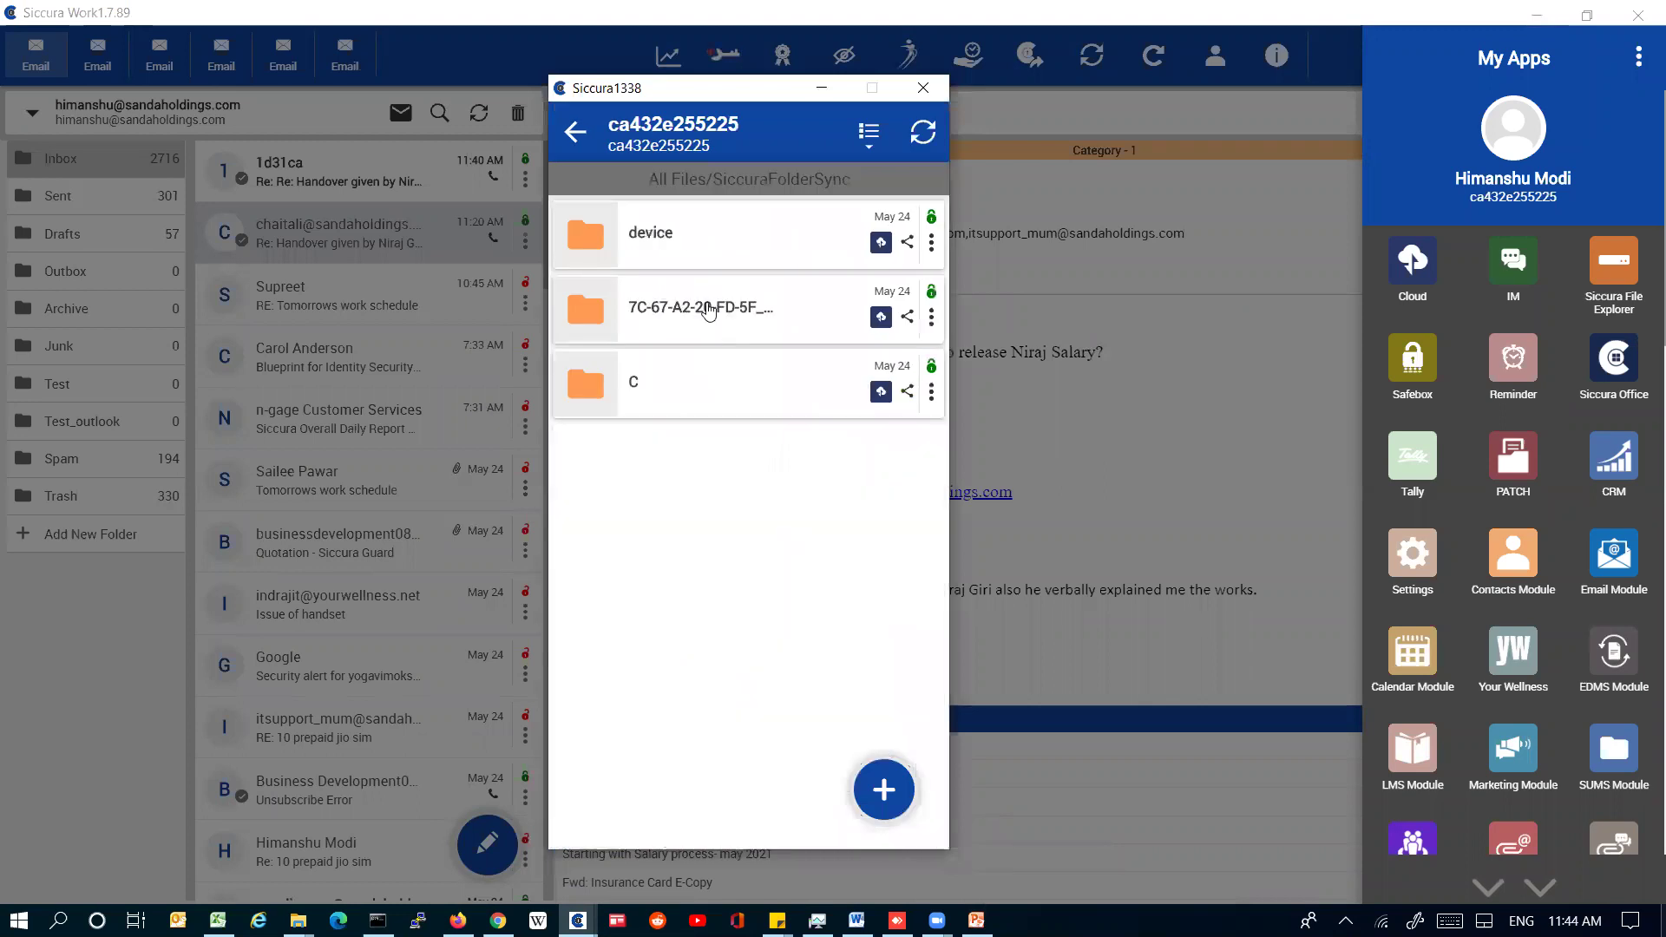
{"action": "left_click", "coordinate": [700, 327]}
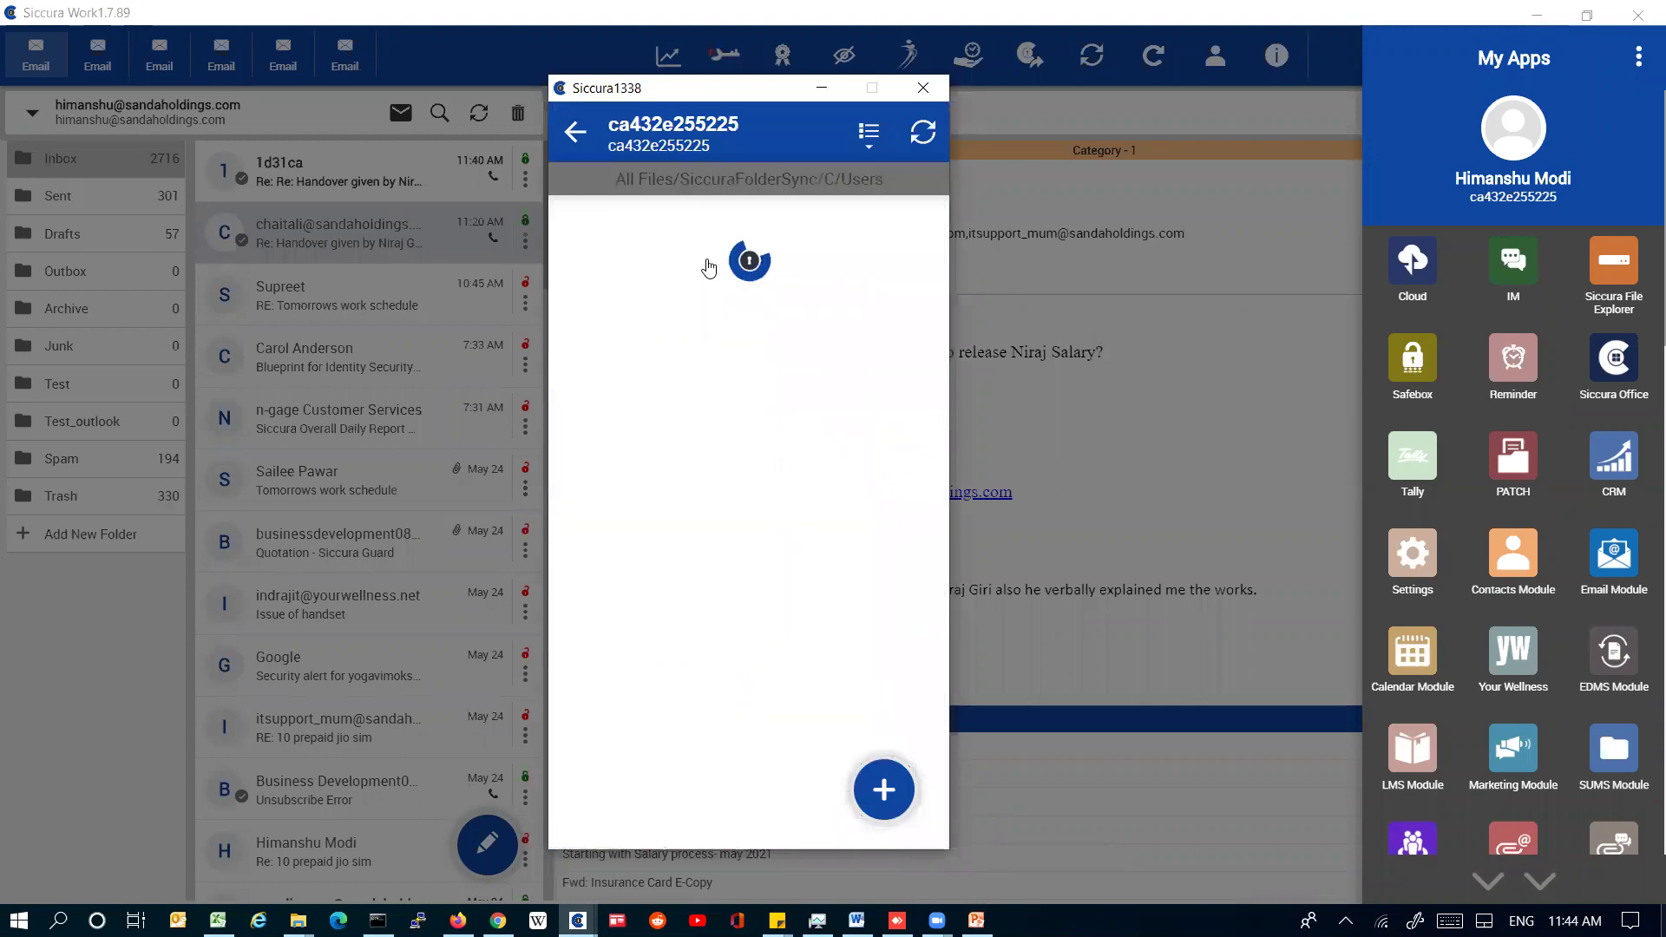
{"action": "left_click", "coordinate": [709, 268]}
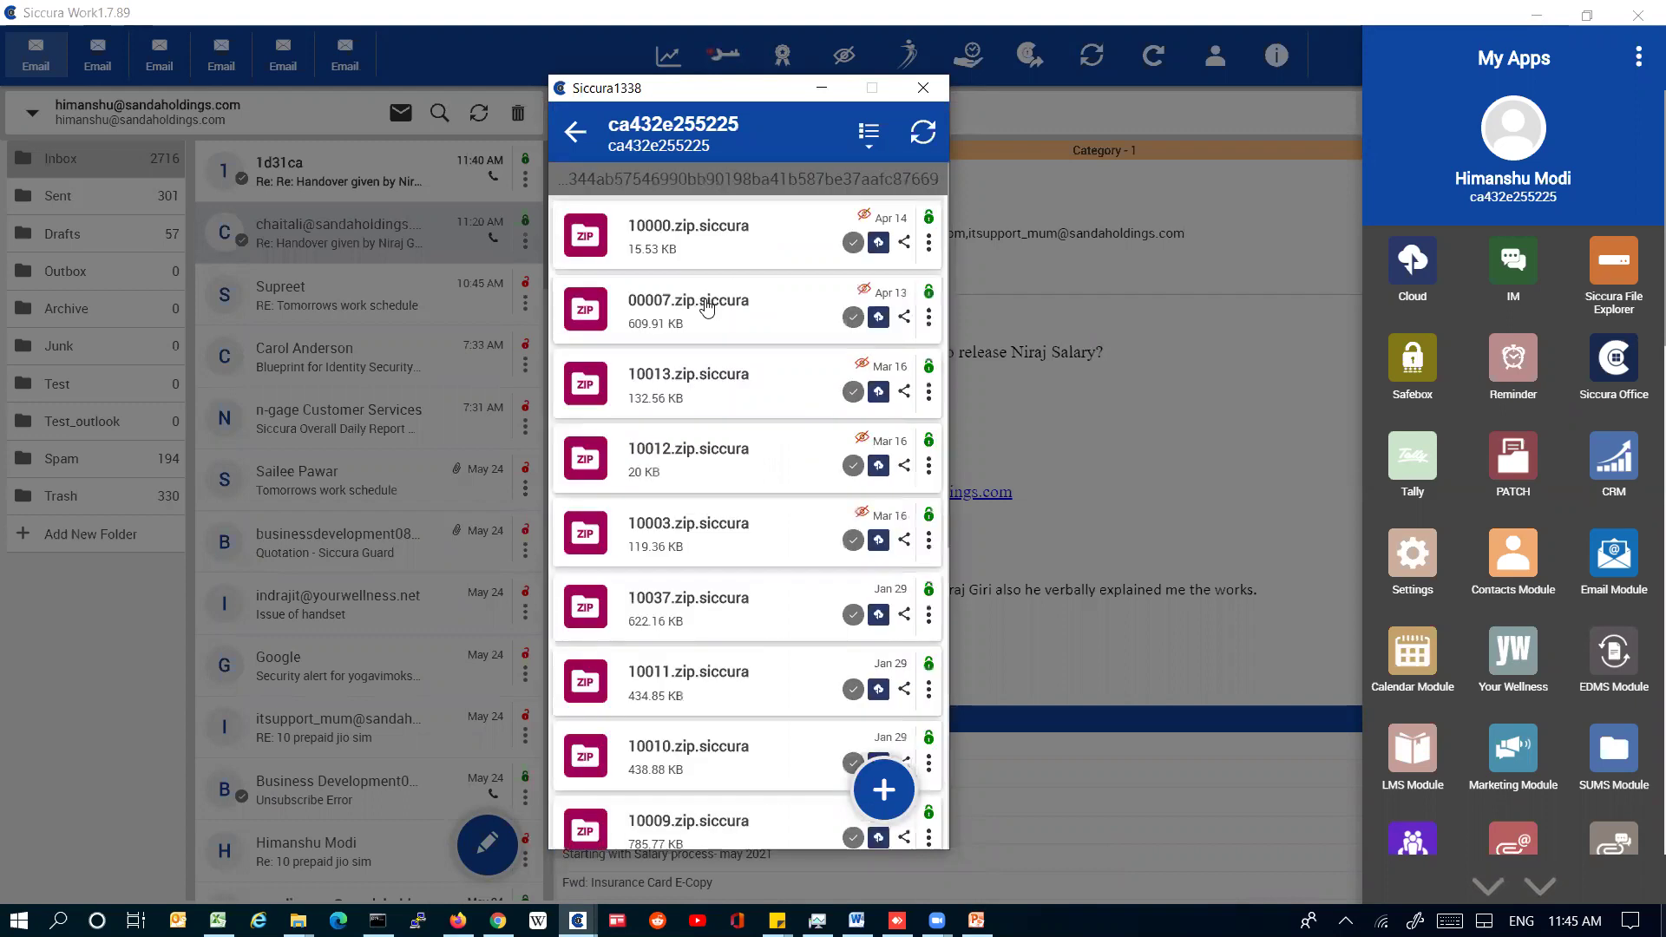
Look through the synced zip files, open 10000.zip.siccura in WinRAR, dismiss the licence reminder and close the archive
{"action": "scroll", "coordinate": [707, 308], "scroll_direction": "down", "scroll_amount": 2}
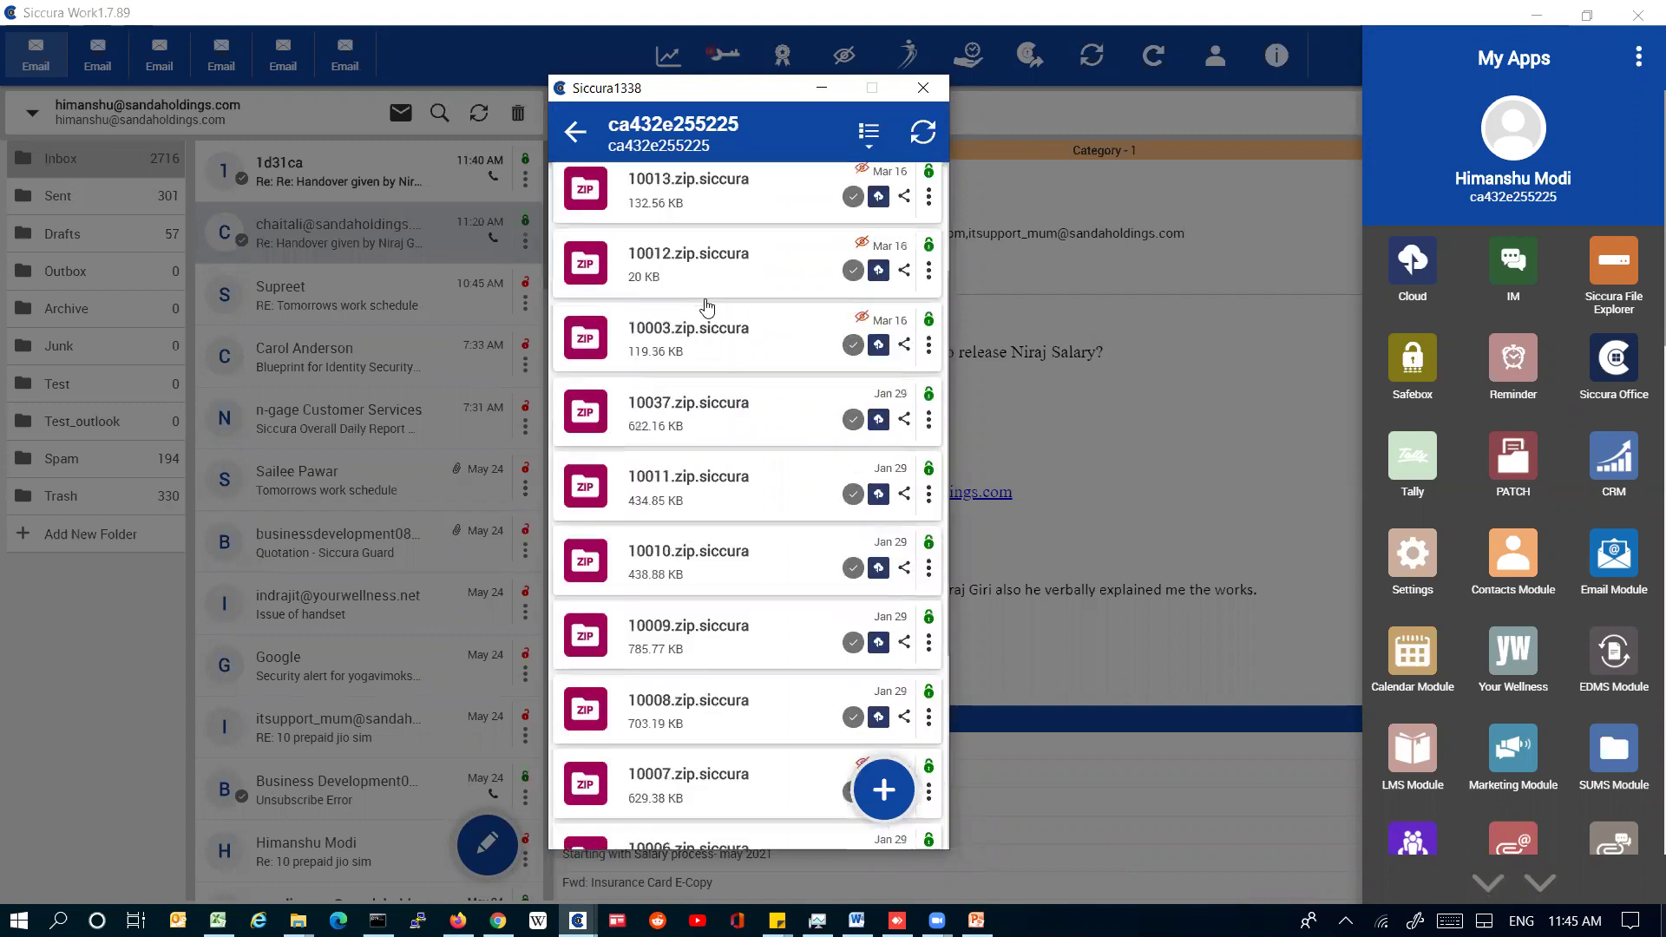
{"action": "scroll", "coordinate": [707, 308], "scroll_direction": "down", "scroll_amount": 4}
{"action": "scroll", "coordinate": [708, 308], "scroll_direction": "down", "scroll_amount": 1}
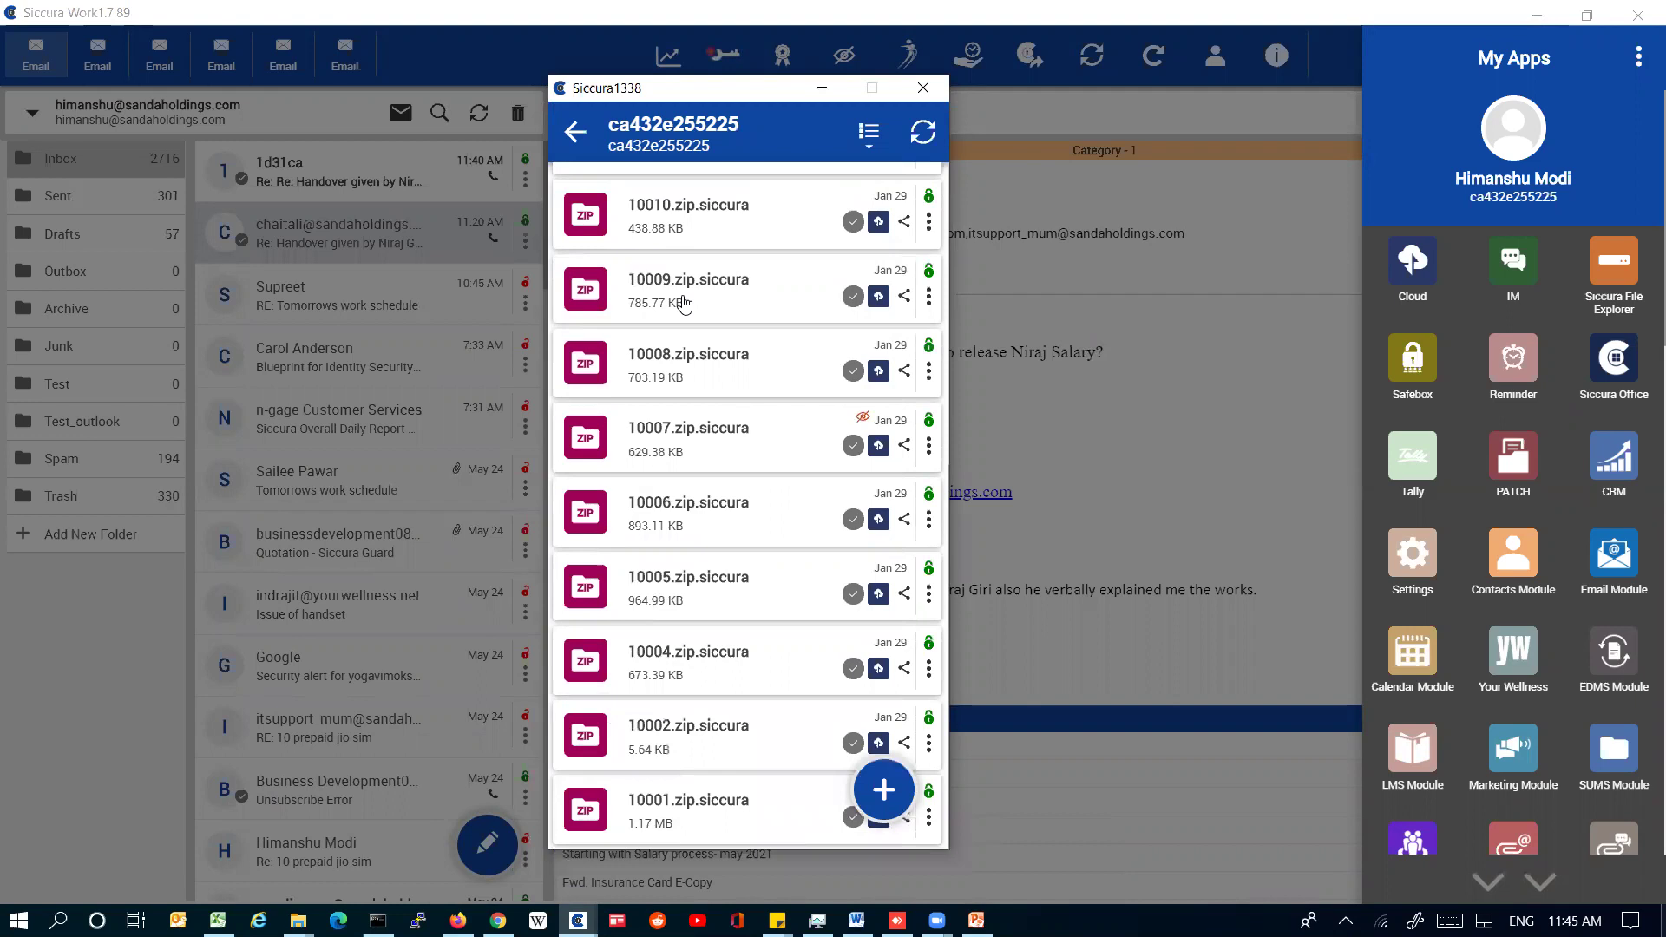
{"action": "scroll", "coordinate": [684, 303], "scroll_direction": "up", "scroll_amount": 5}
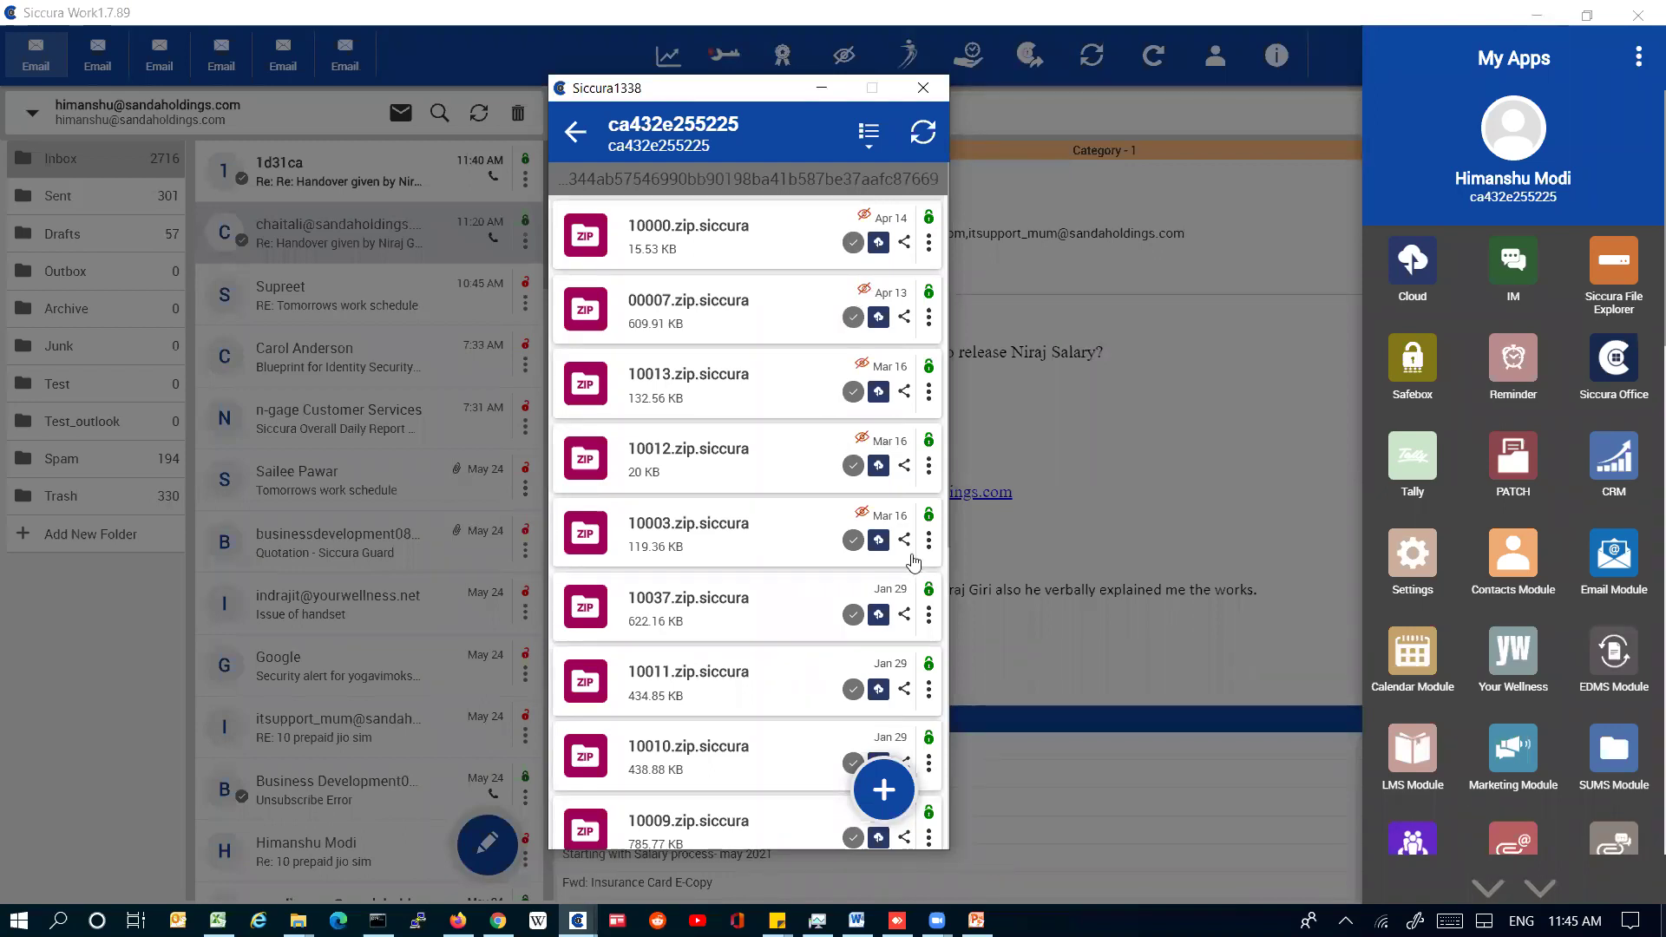
{"action": "left_click", "coordinate": [926, 241]}
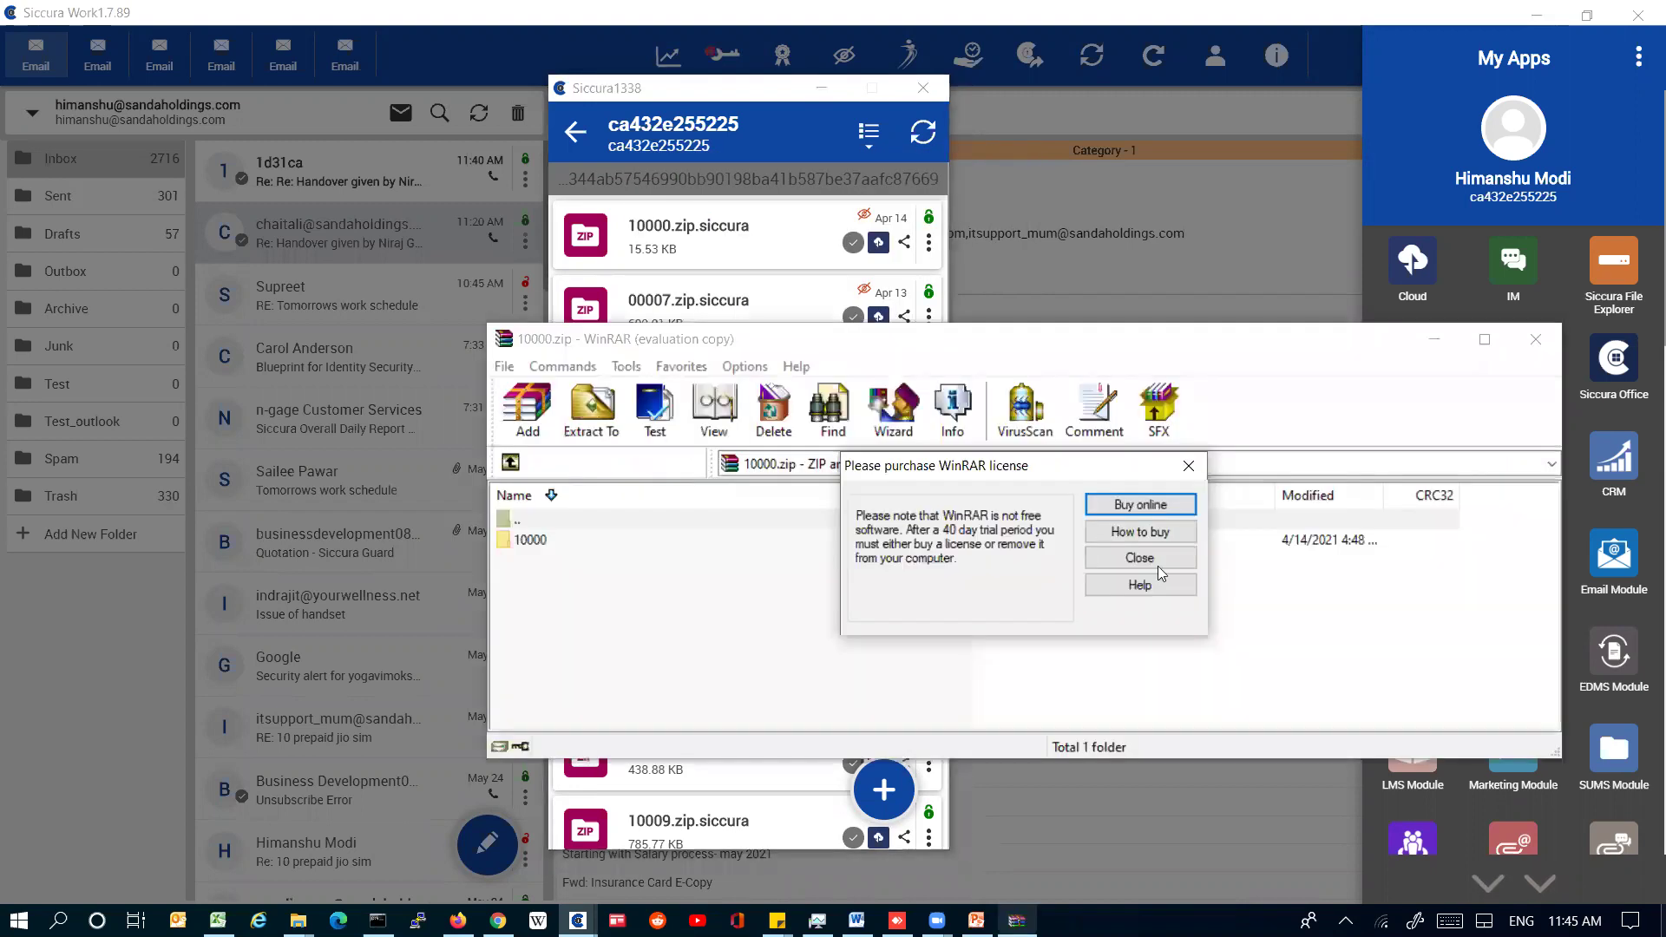
{"action": "key", "text": "Escape"}
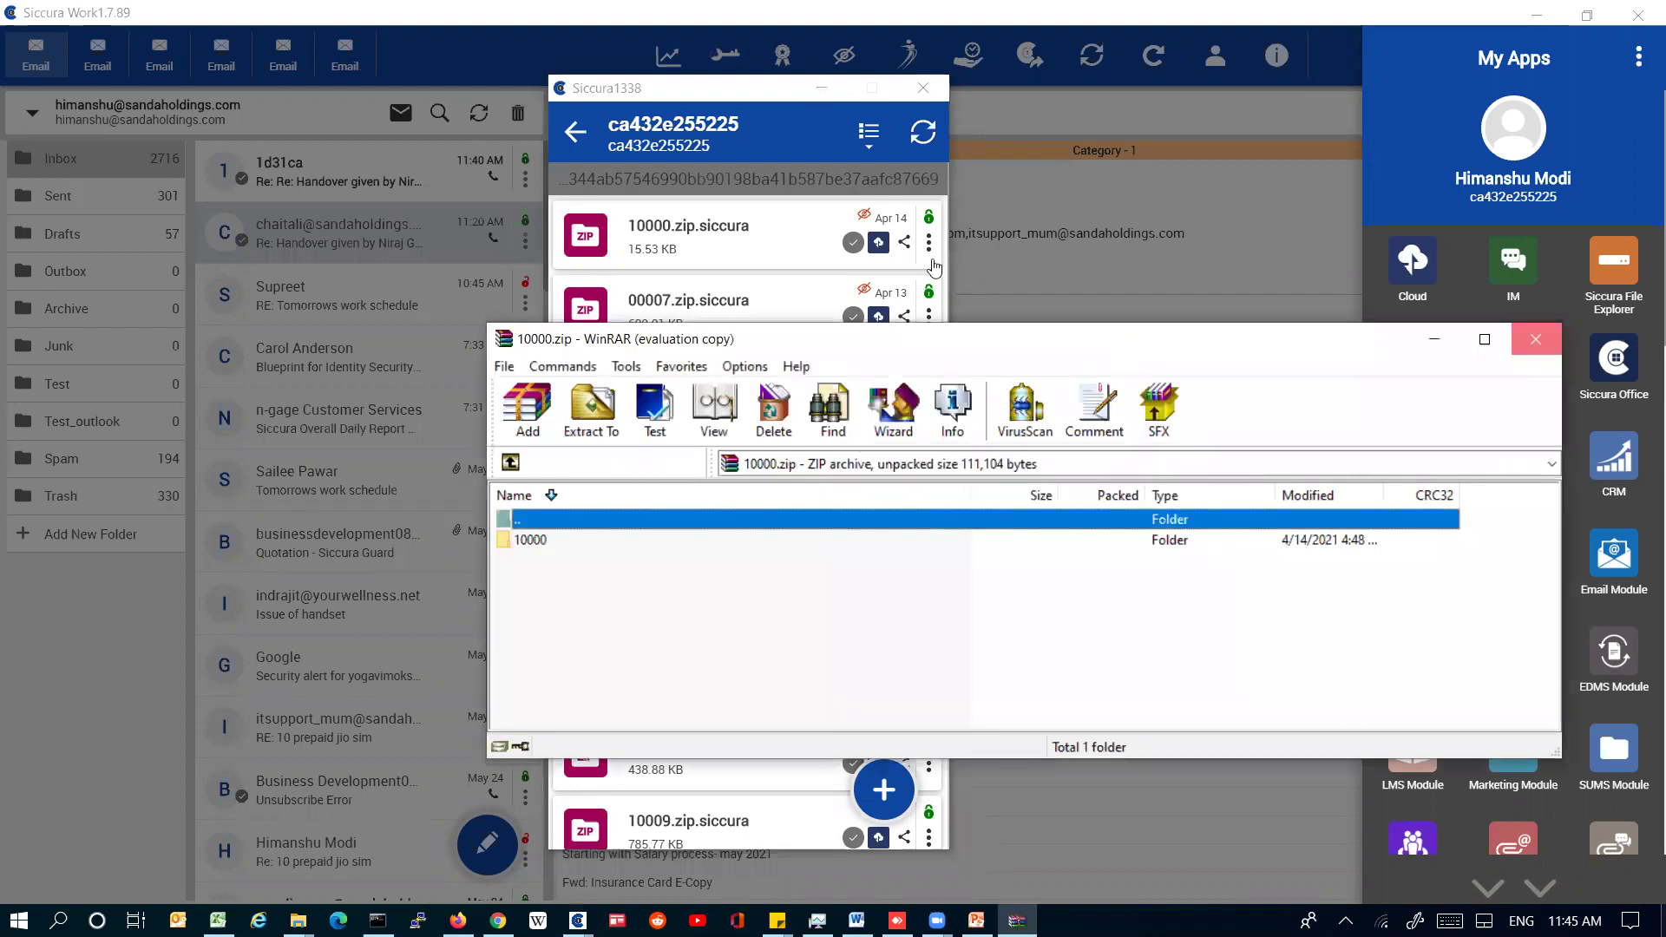
{"action": "key", "text": "Escape"}
Check the version management entry of 10000.zip.siccura, reopen and close the file's options, and minimize the cloud window
{"action": "right_click", "coordinate": [748, 444]}
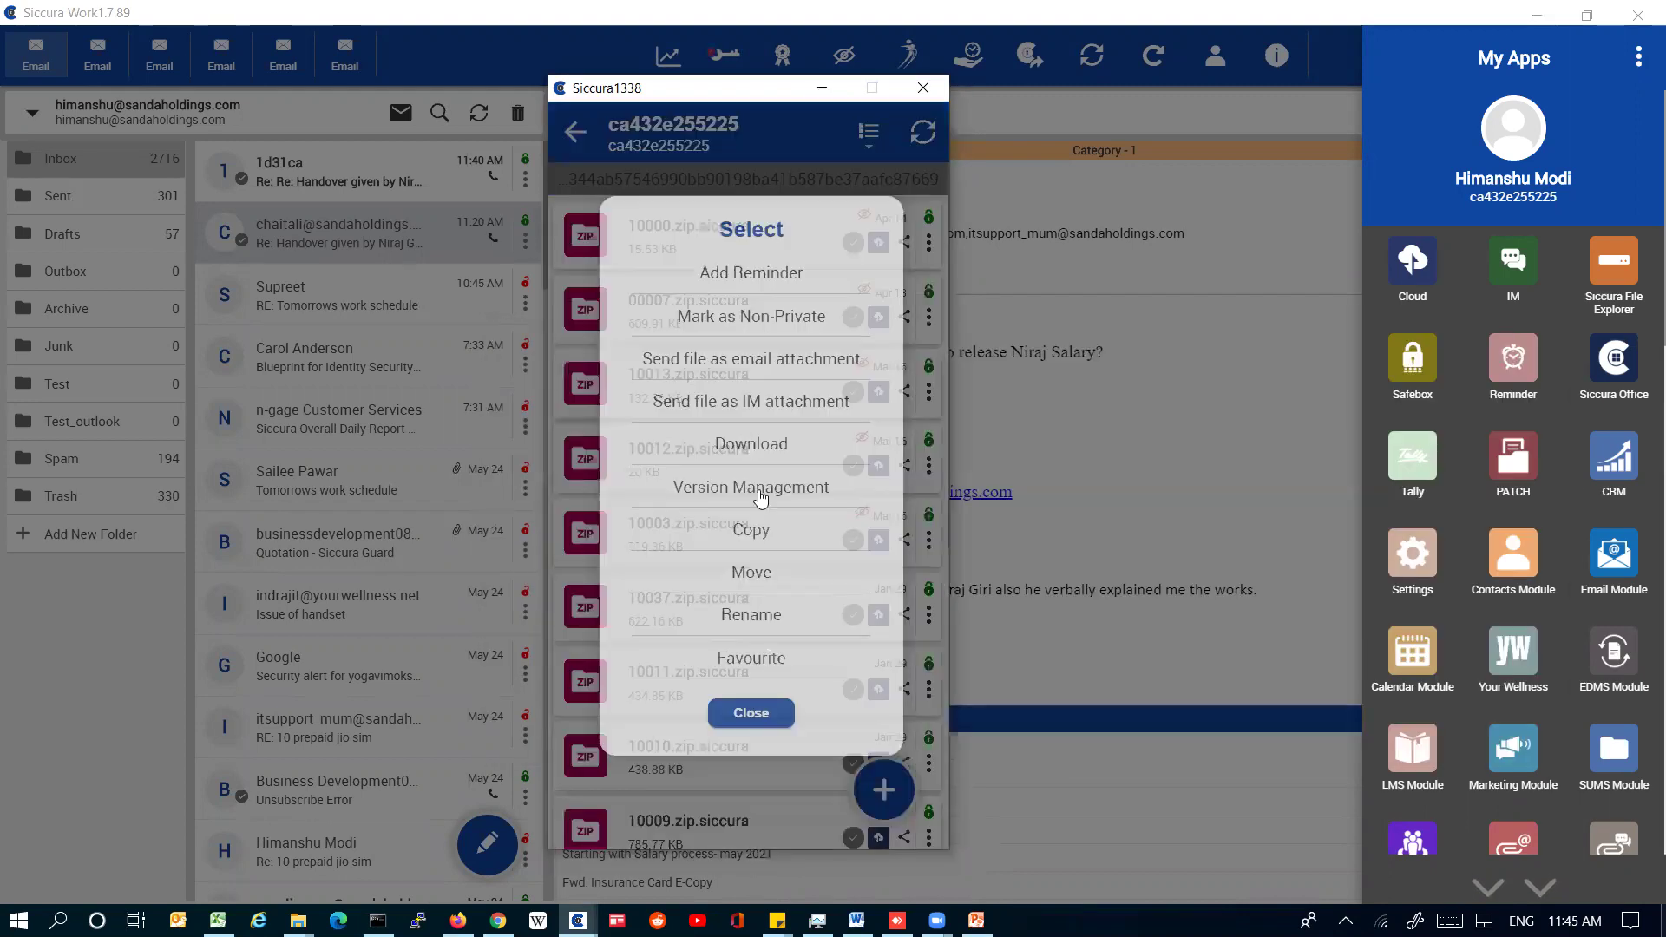
{"action": "left_click", "coordinate": [761, 496]}
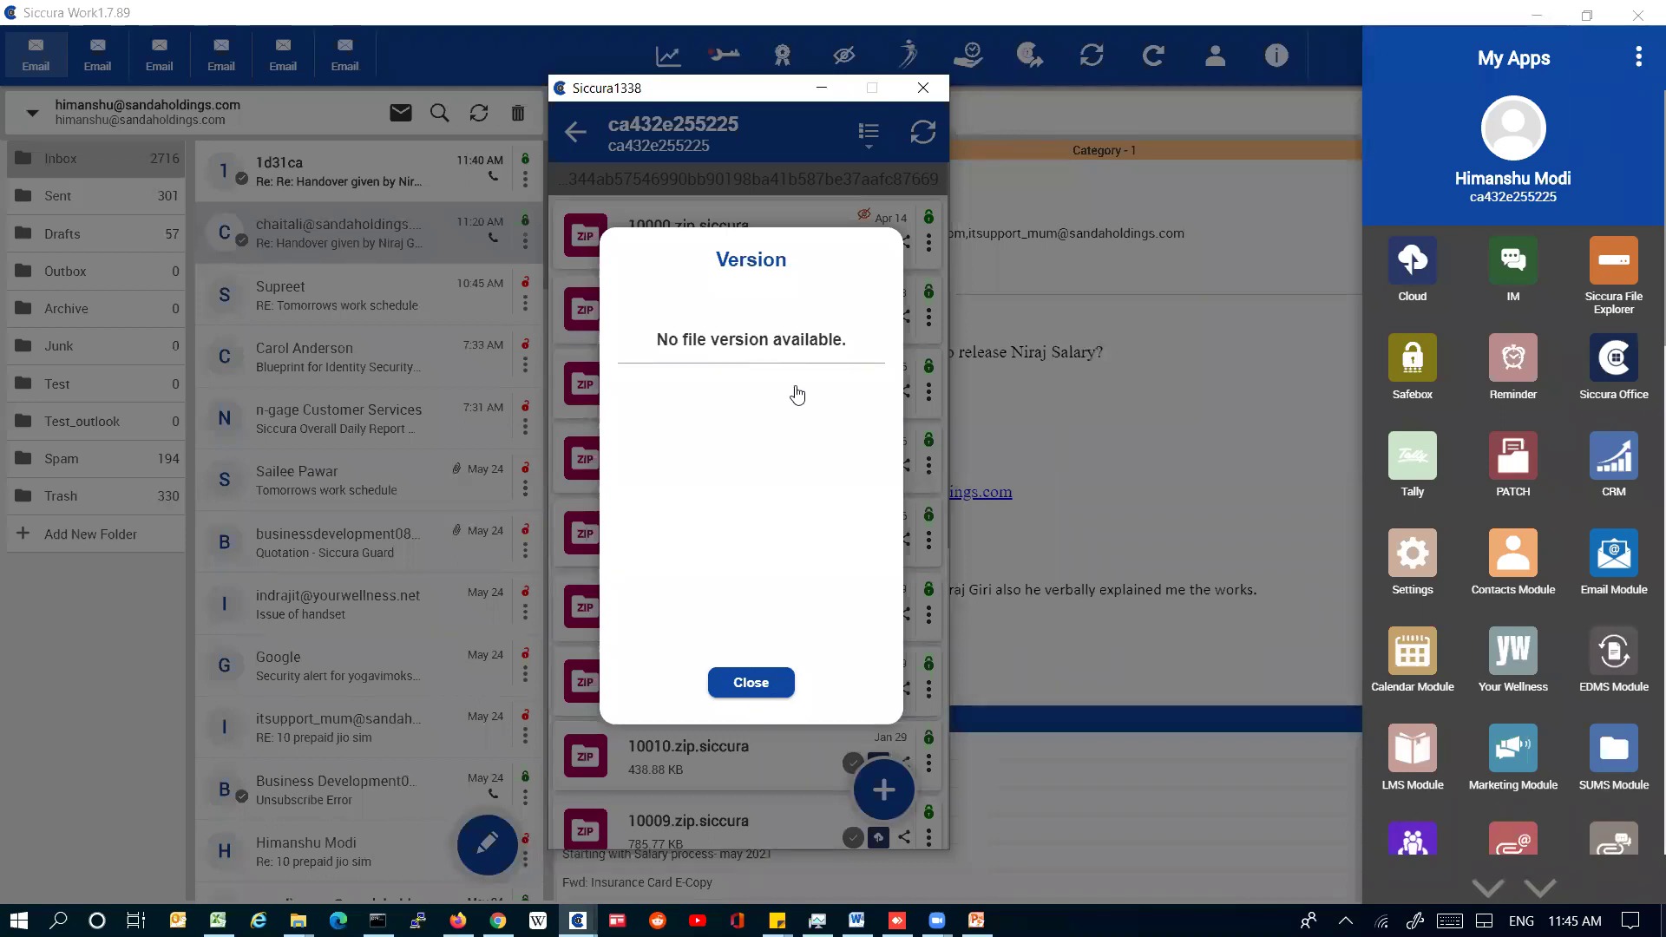
{"action": "key", "text": "Escape"}
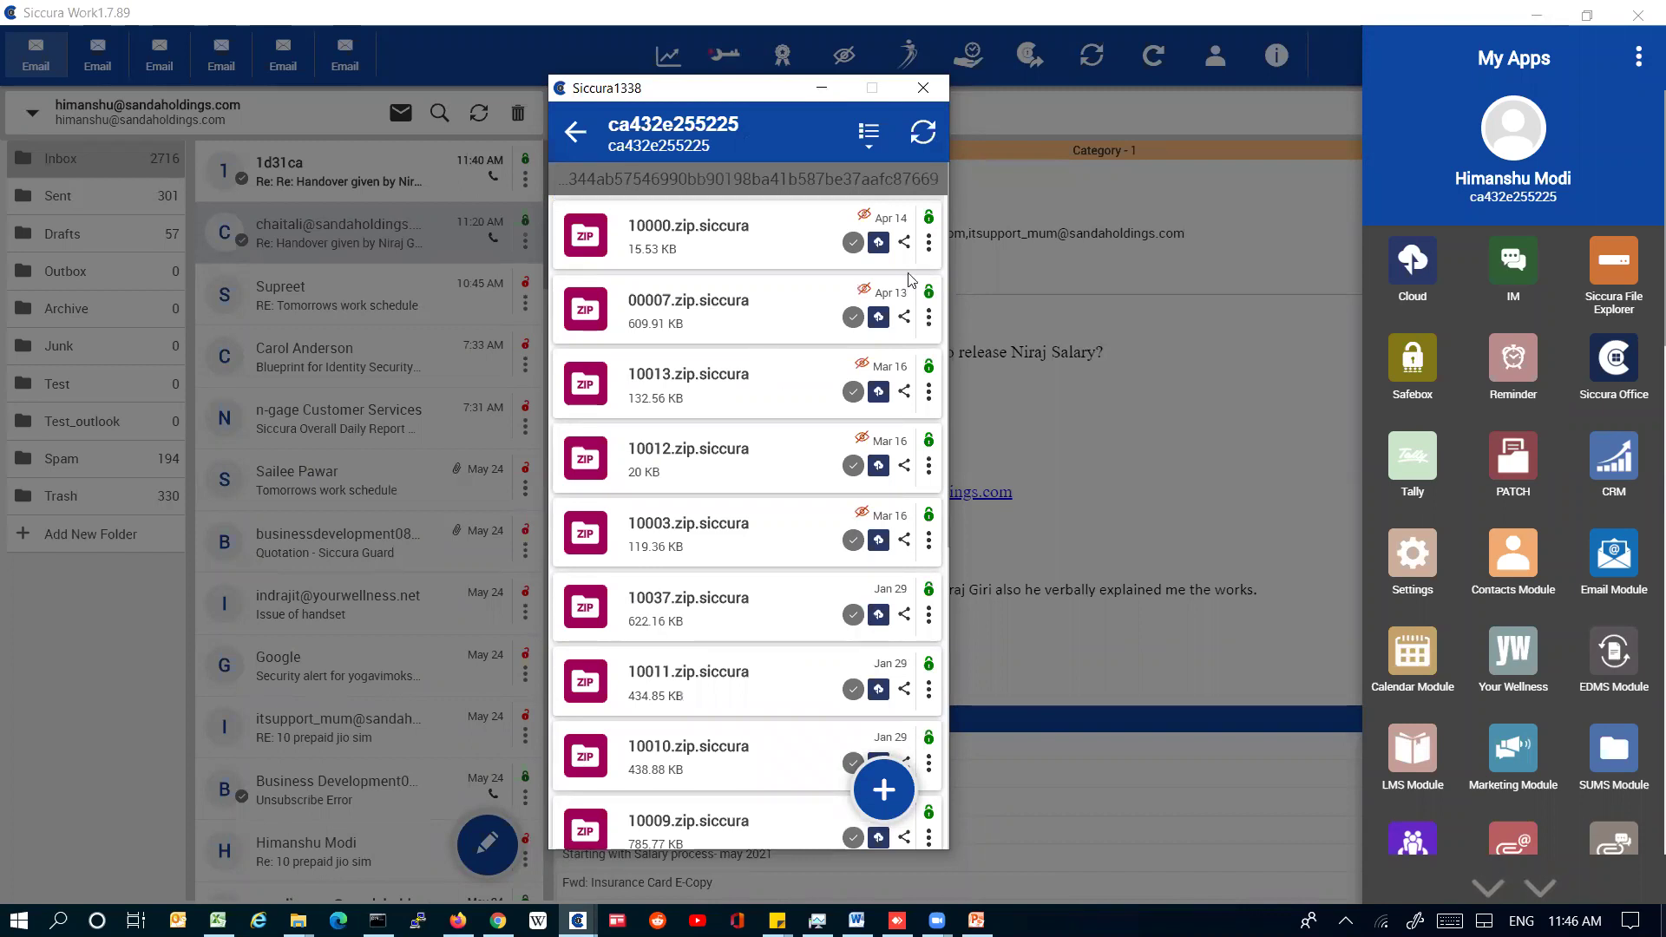
{"action": "left_click", "coordinate": [928, 245]}
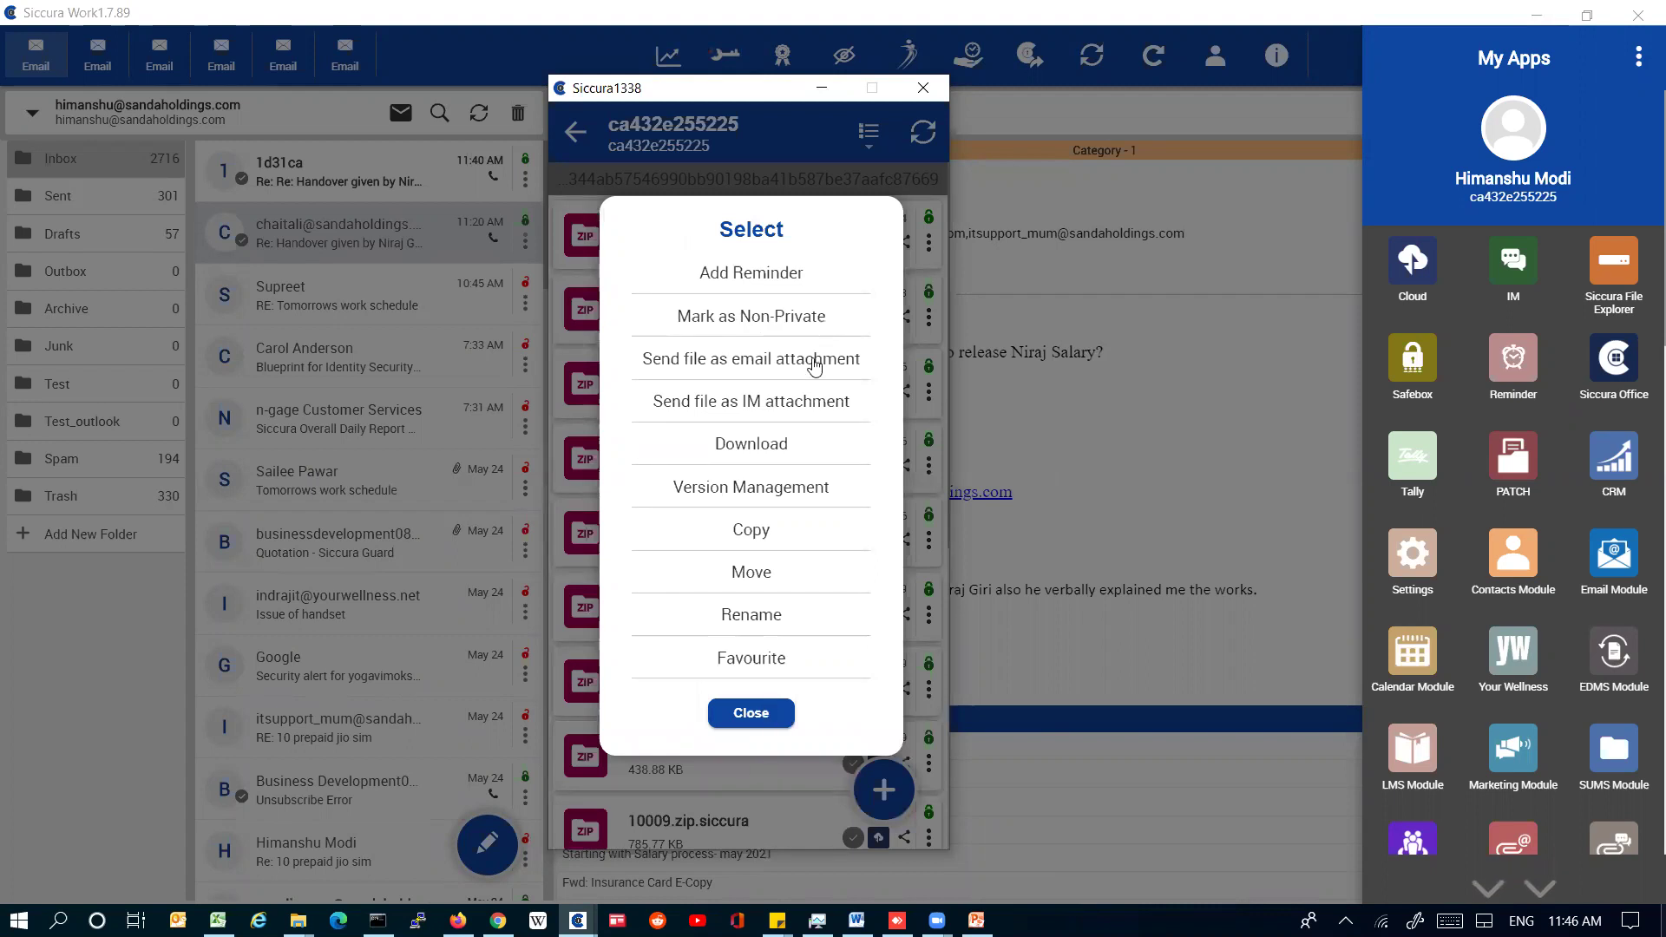
{"action": "left_click", "coordinate": [768, 713]}
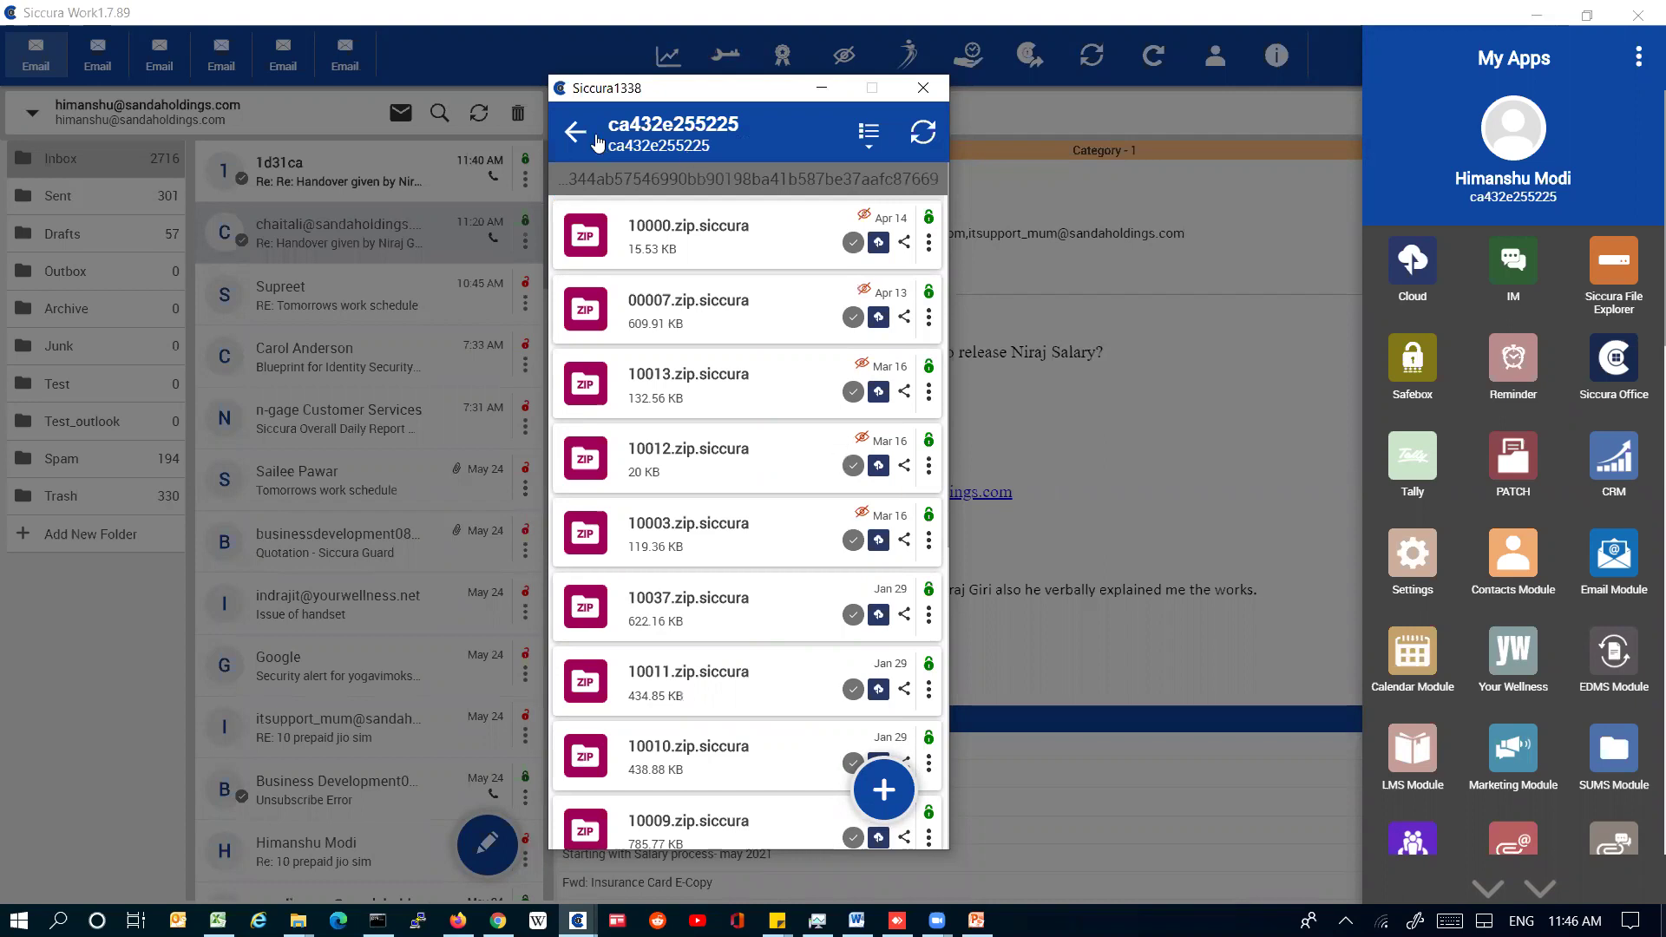
{"action": "left_click", "coordinate": [831, 92]}
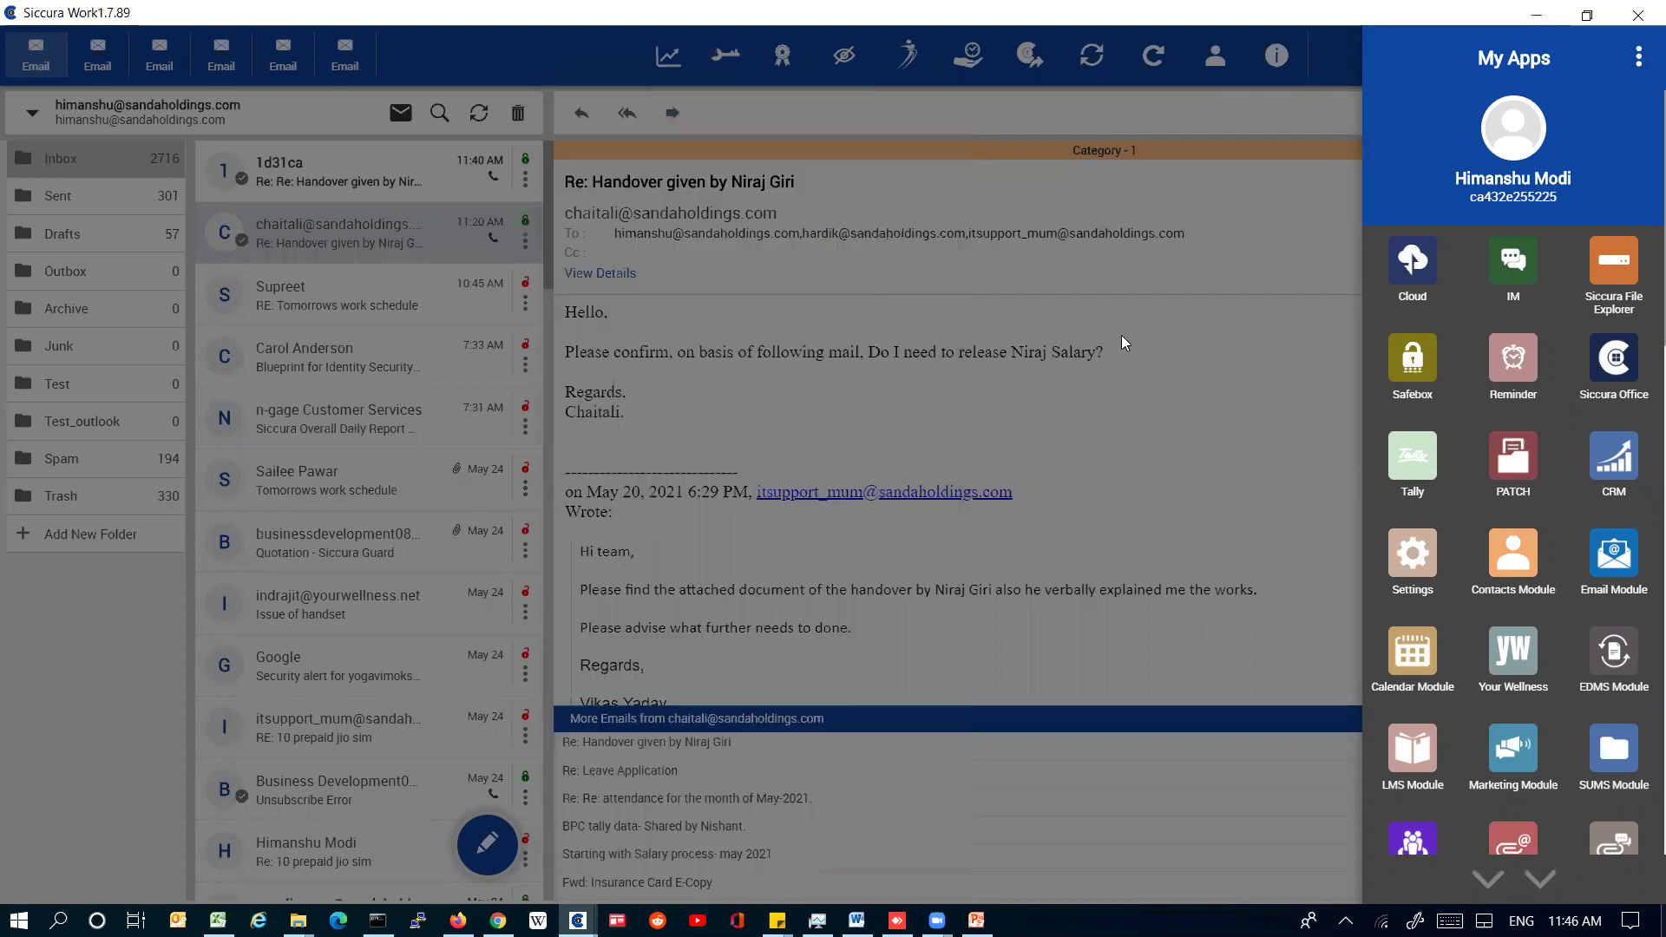
Run tally.exe directly from the Tally.ERP9 folder in Educational Mode, check its company list and quit Tally
{"action": "left_click", "coordinate": [976, 921]}
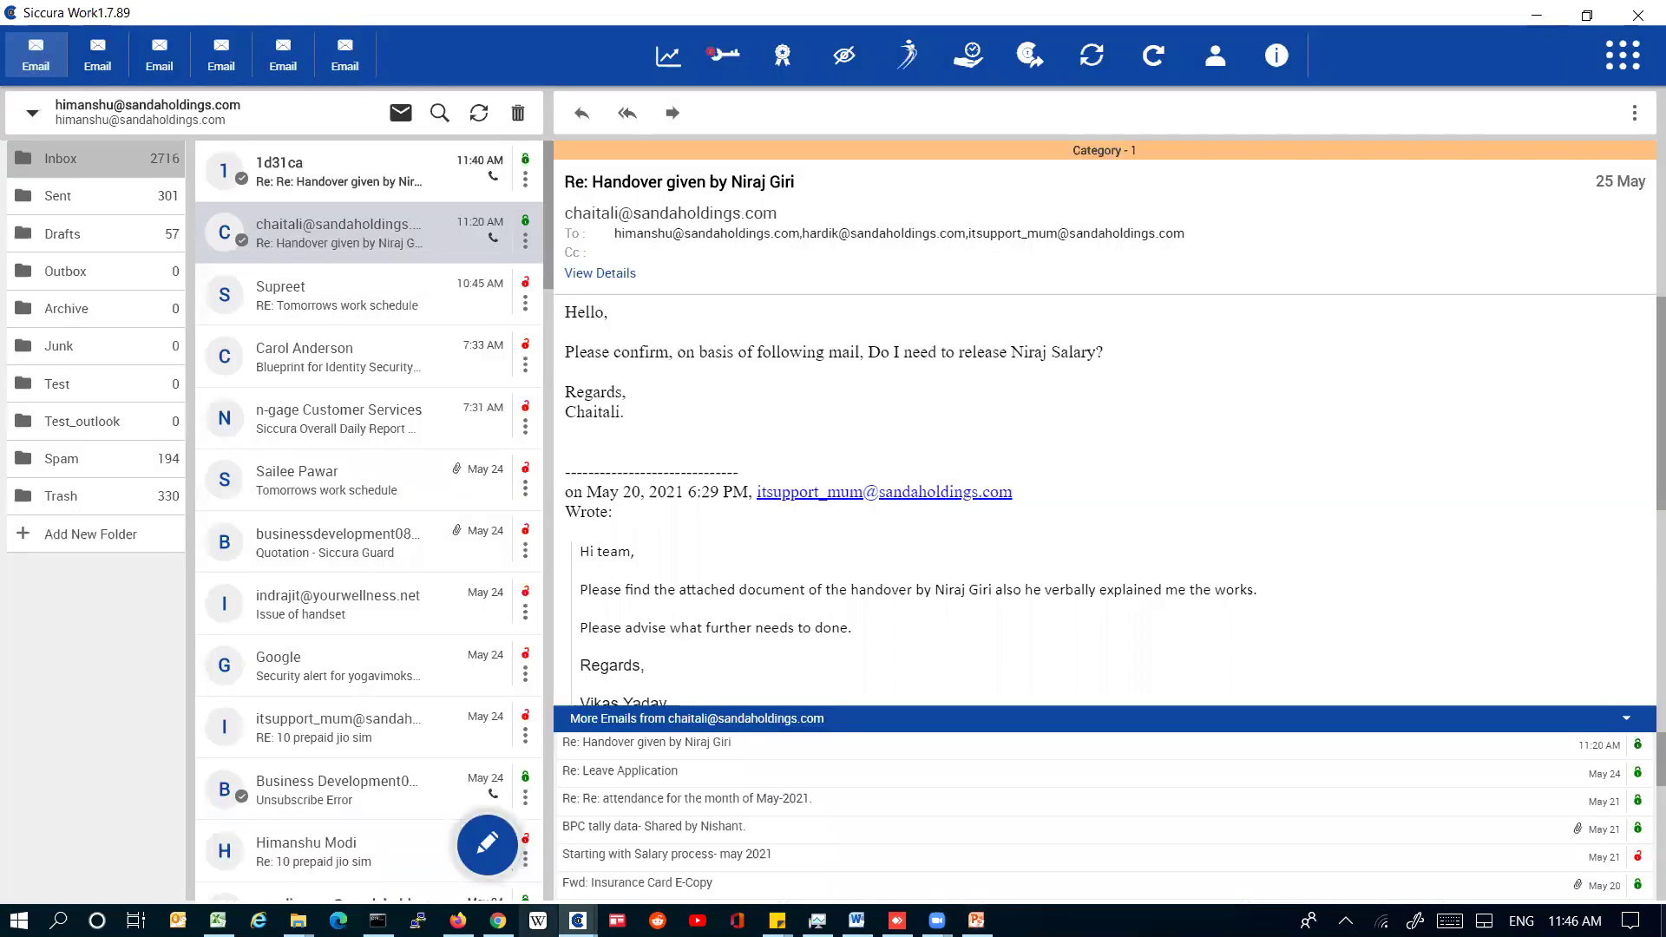
{"action": "left_click", "coordinate": [463, 513]}
{"action": "left_click", "coordinate": [463, 513]}
{"action": "left_click", "coordinate": [559, 507]}
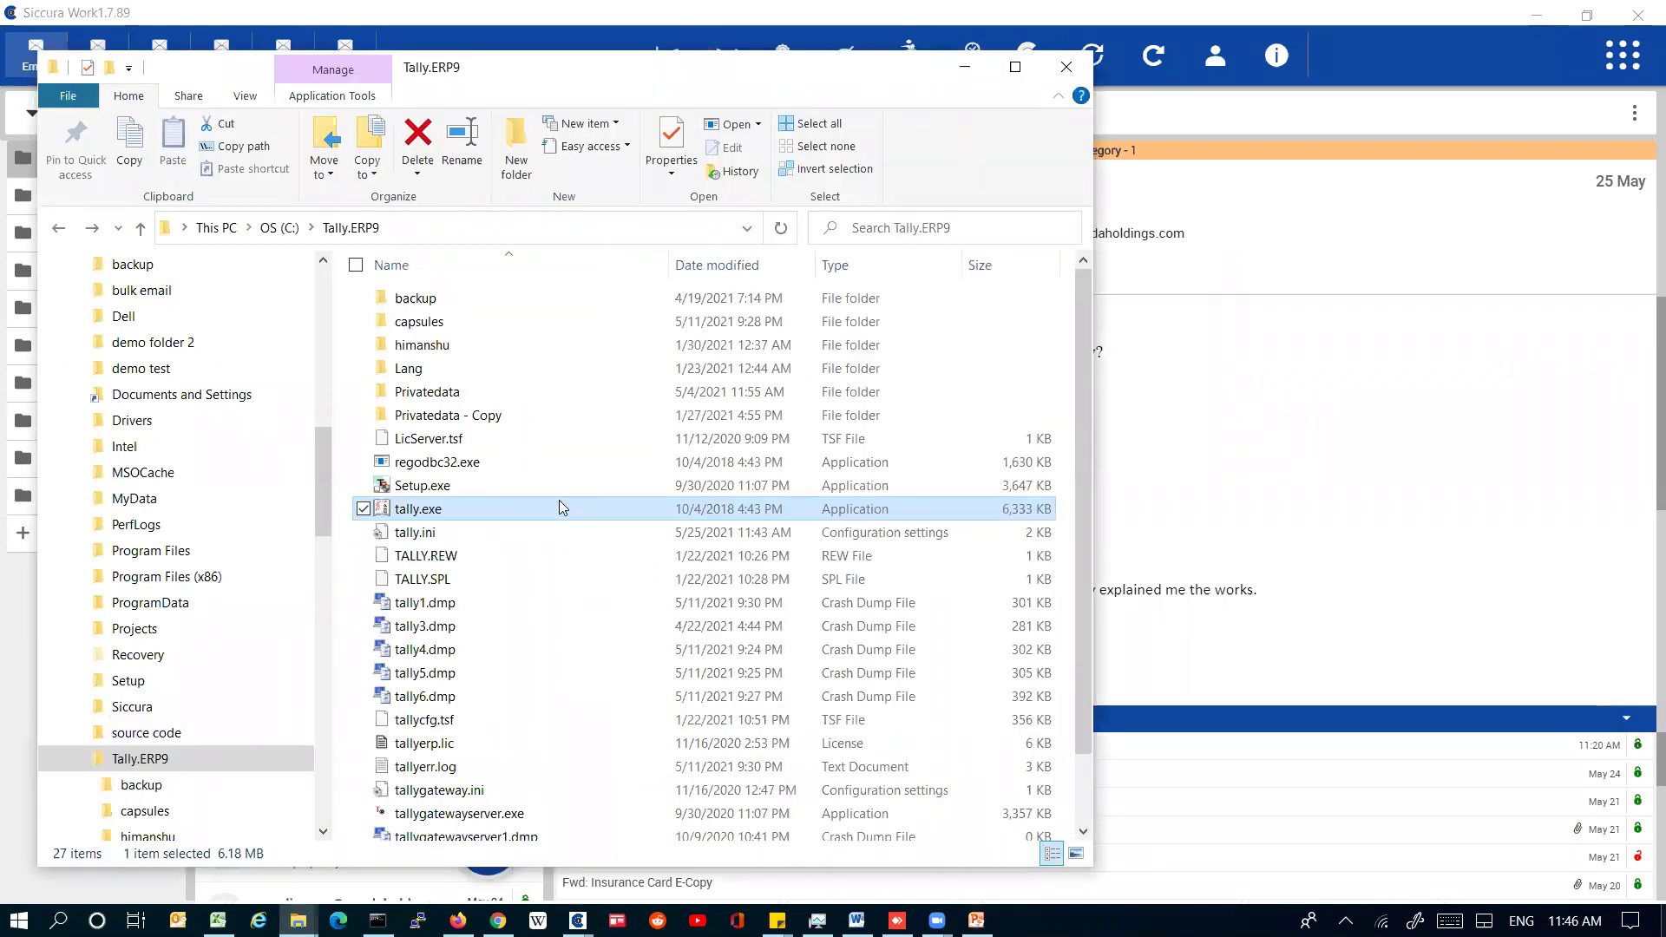
{"action": "double_click", "coordinate": [564, 510]}
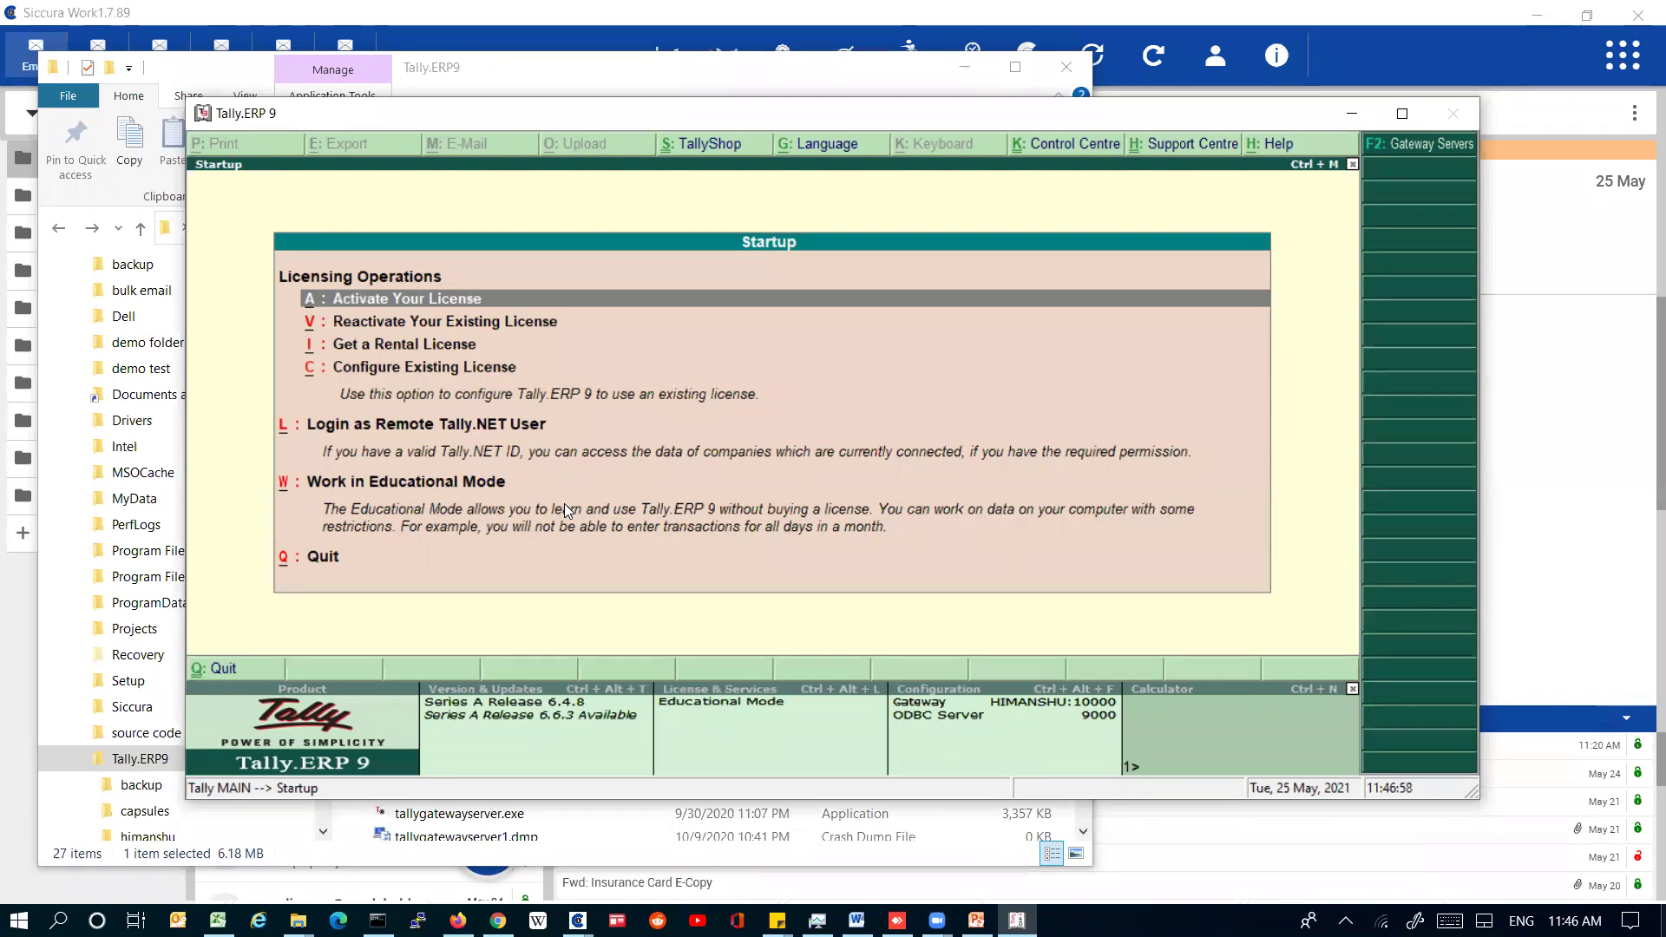
{"action": "key", "text": "w"}
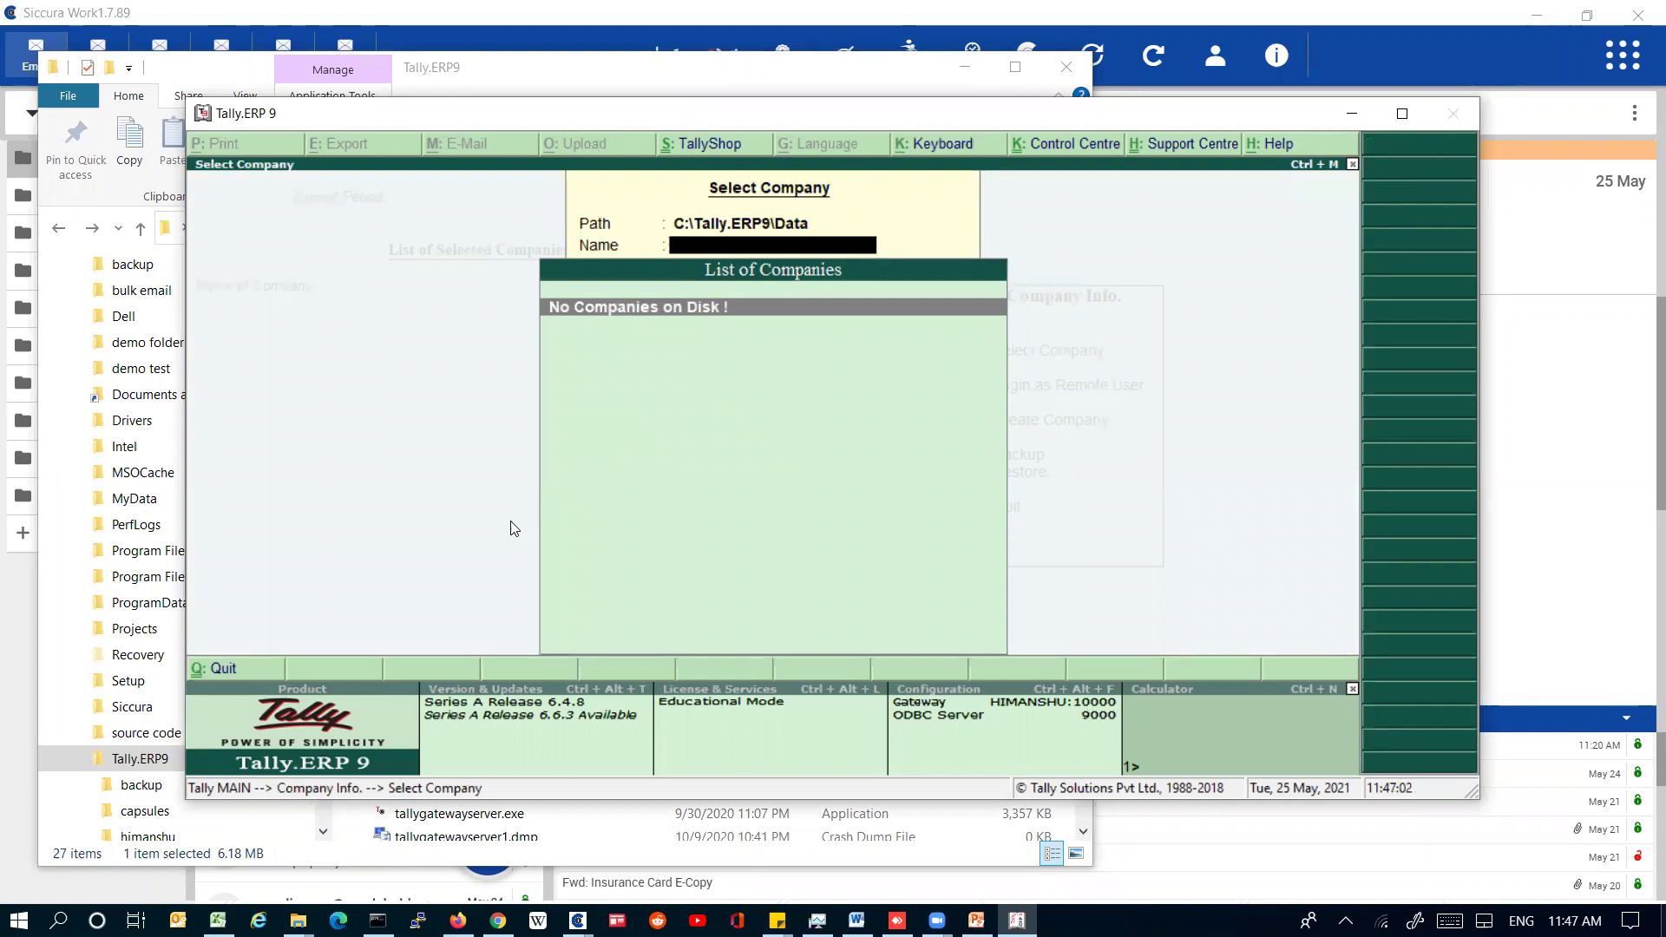
{"action": "key", "text": "Escape"}
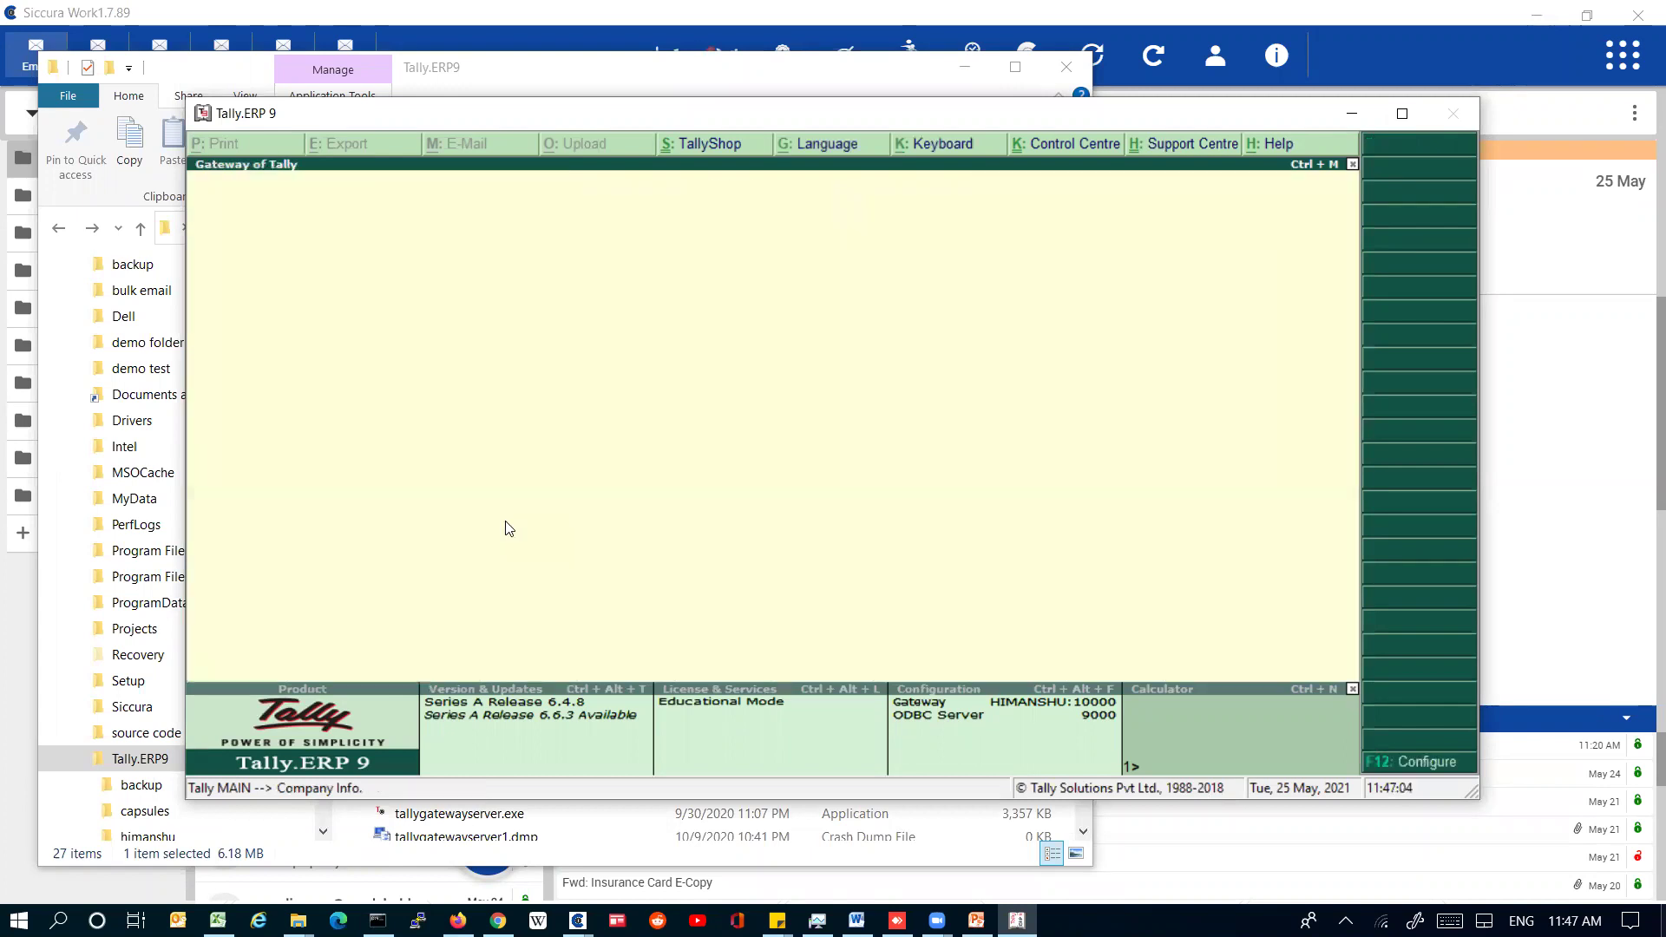
{"action": "key", "text": "Escape"}
{"action": "key", "text": "Return"}
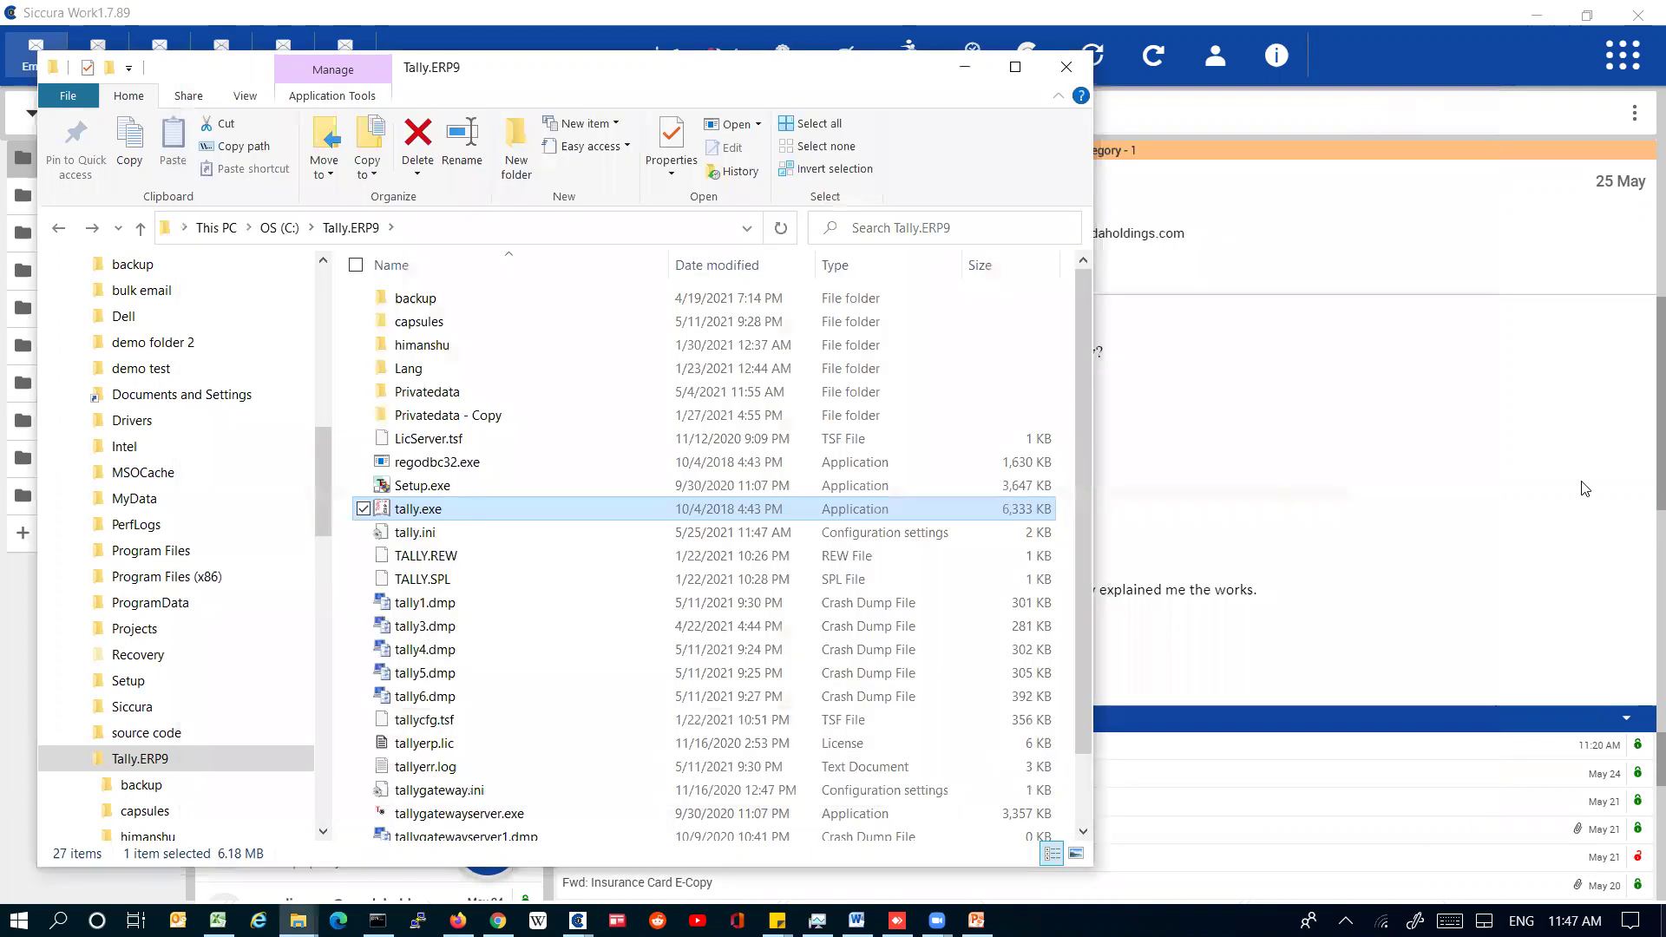
Launch Tally from Siccura Work's My Apps, acknowledge the decryption message and stay in Tally at Company Info
{"action": "left_click", "coordinate": [1631, 63]}
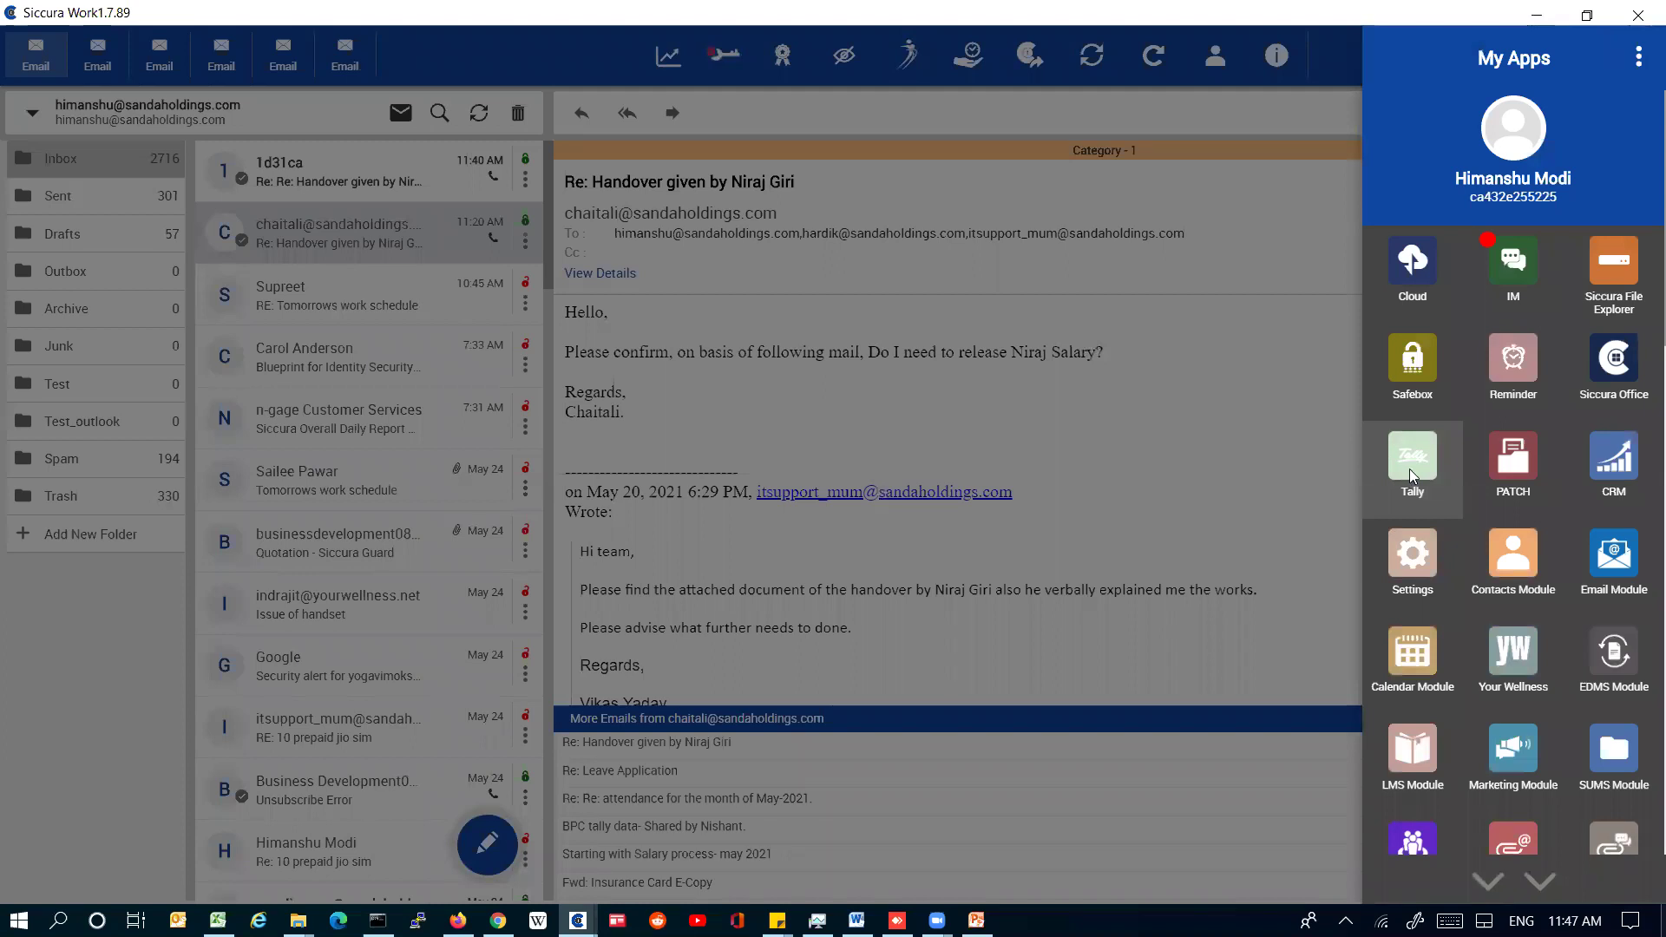
{"action": "left_click", "coordinate": [1411, 475]}
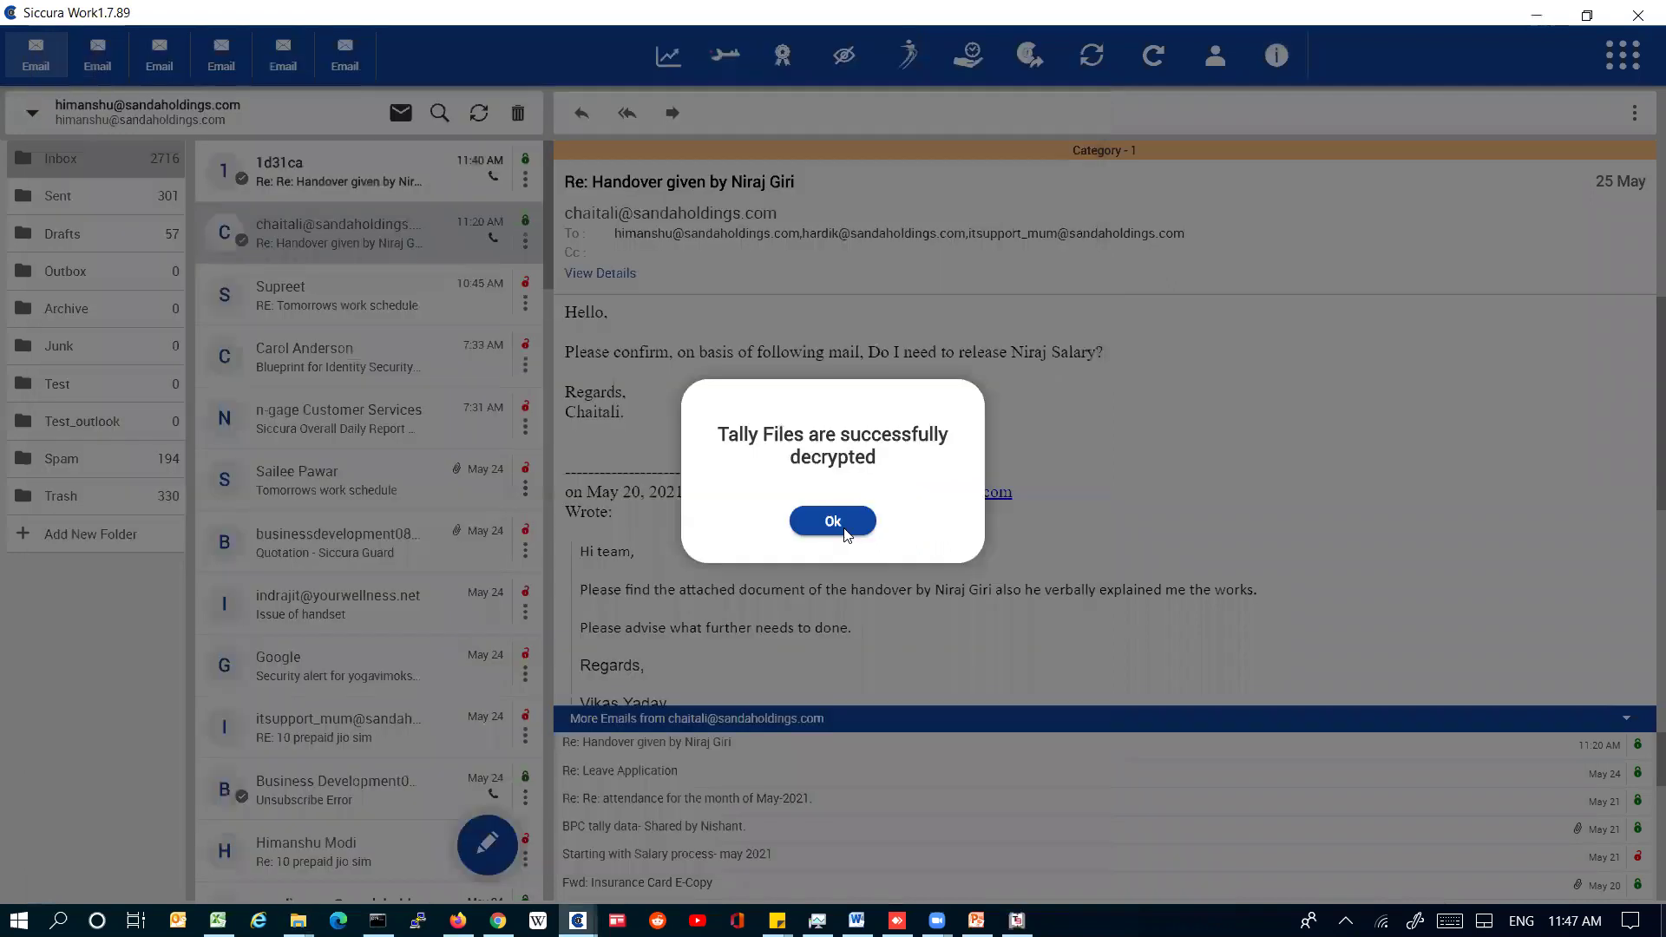
{"action": "left_click", "coordinate": [845, 531]}
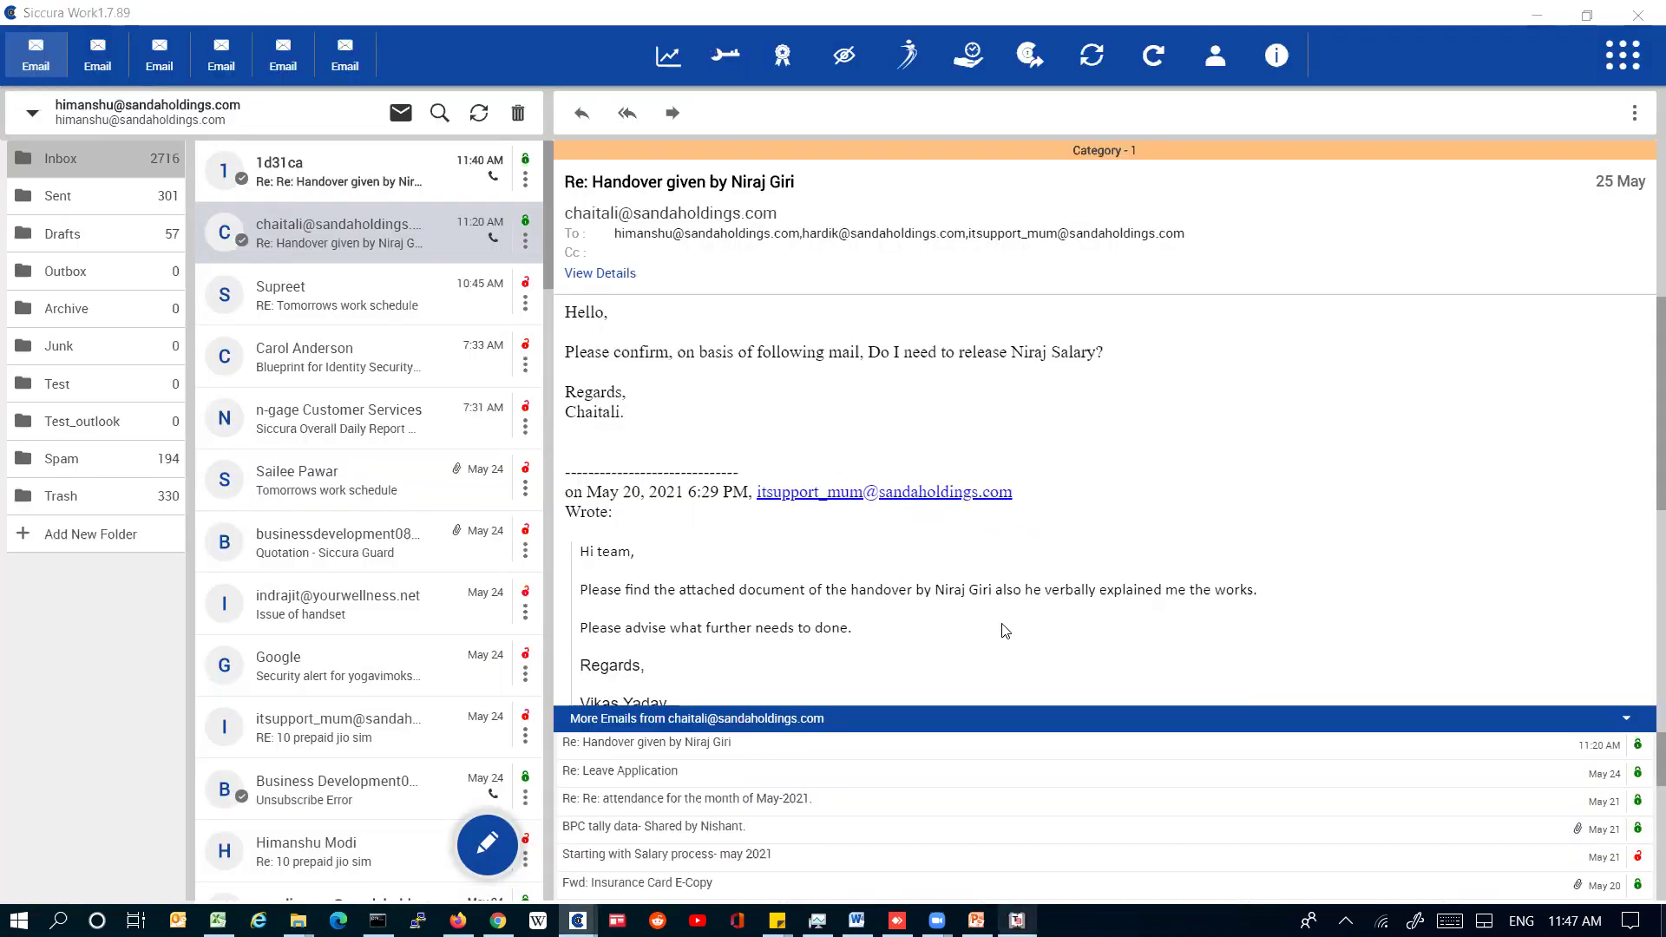
{"action": "key", "text": "Escape"}
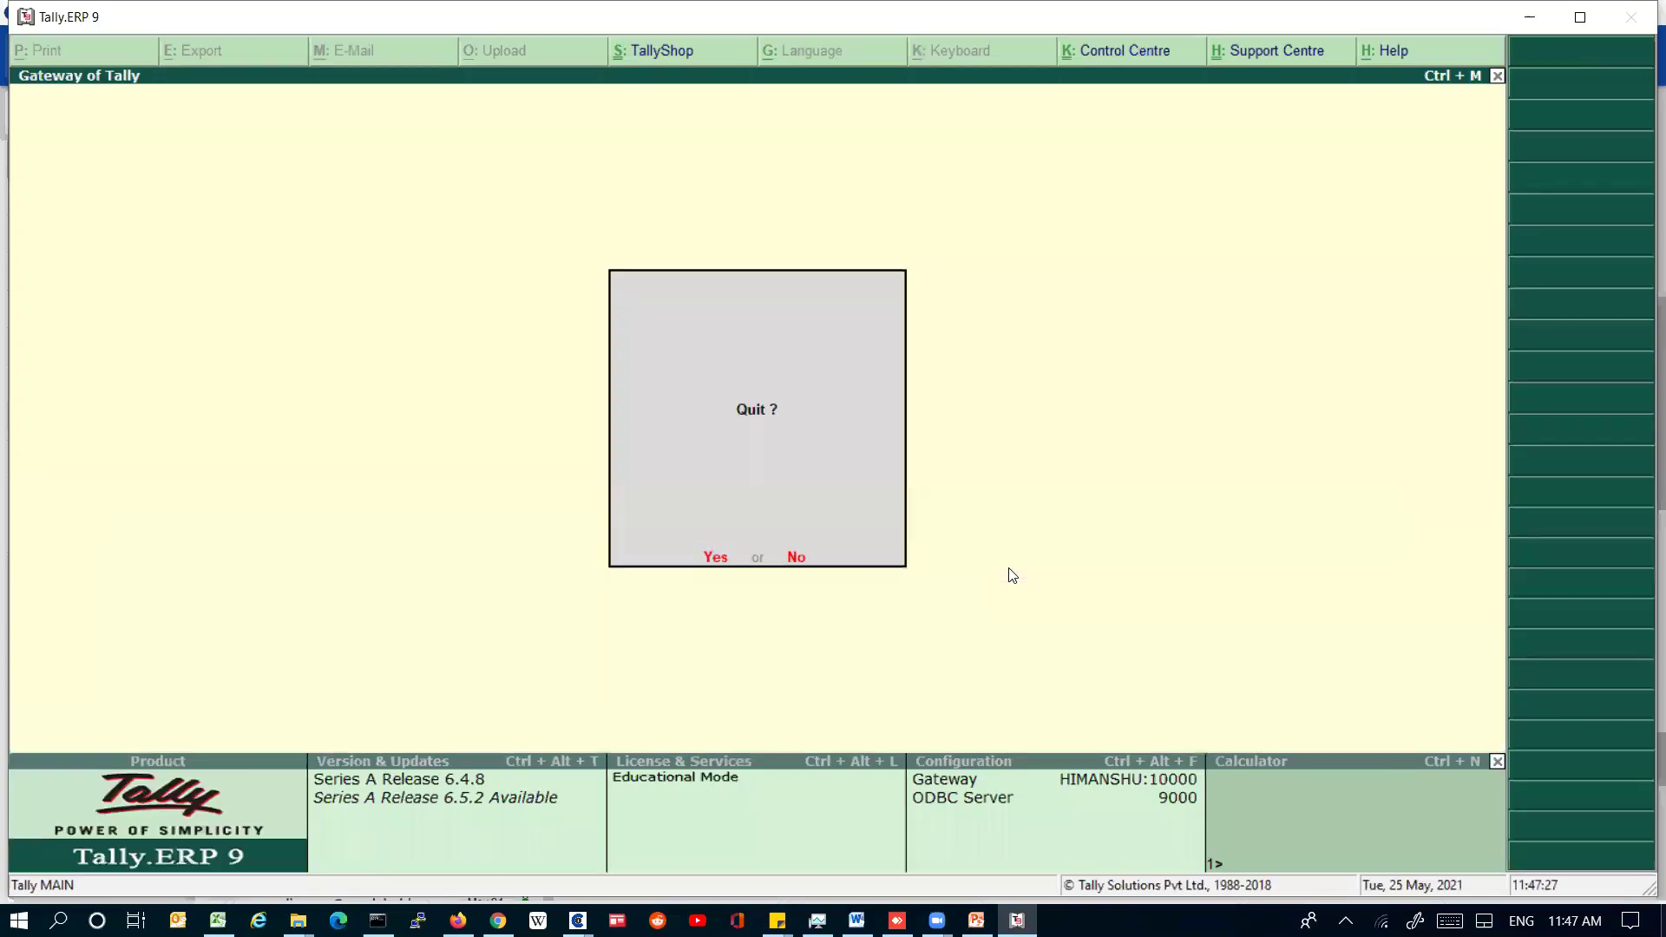
{"action": "key", "text": "n"}
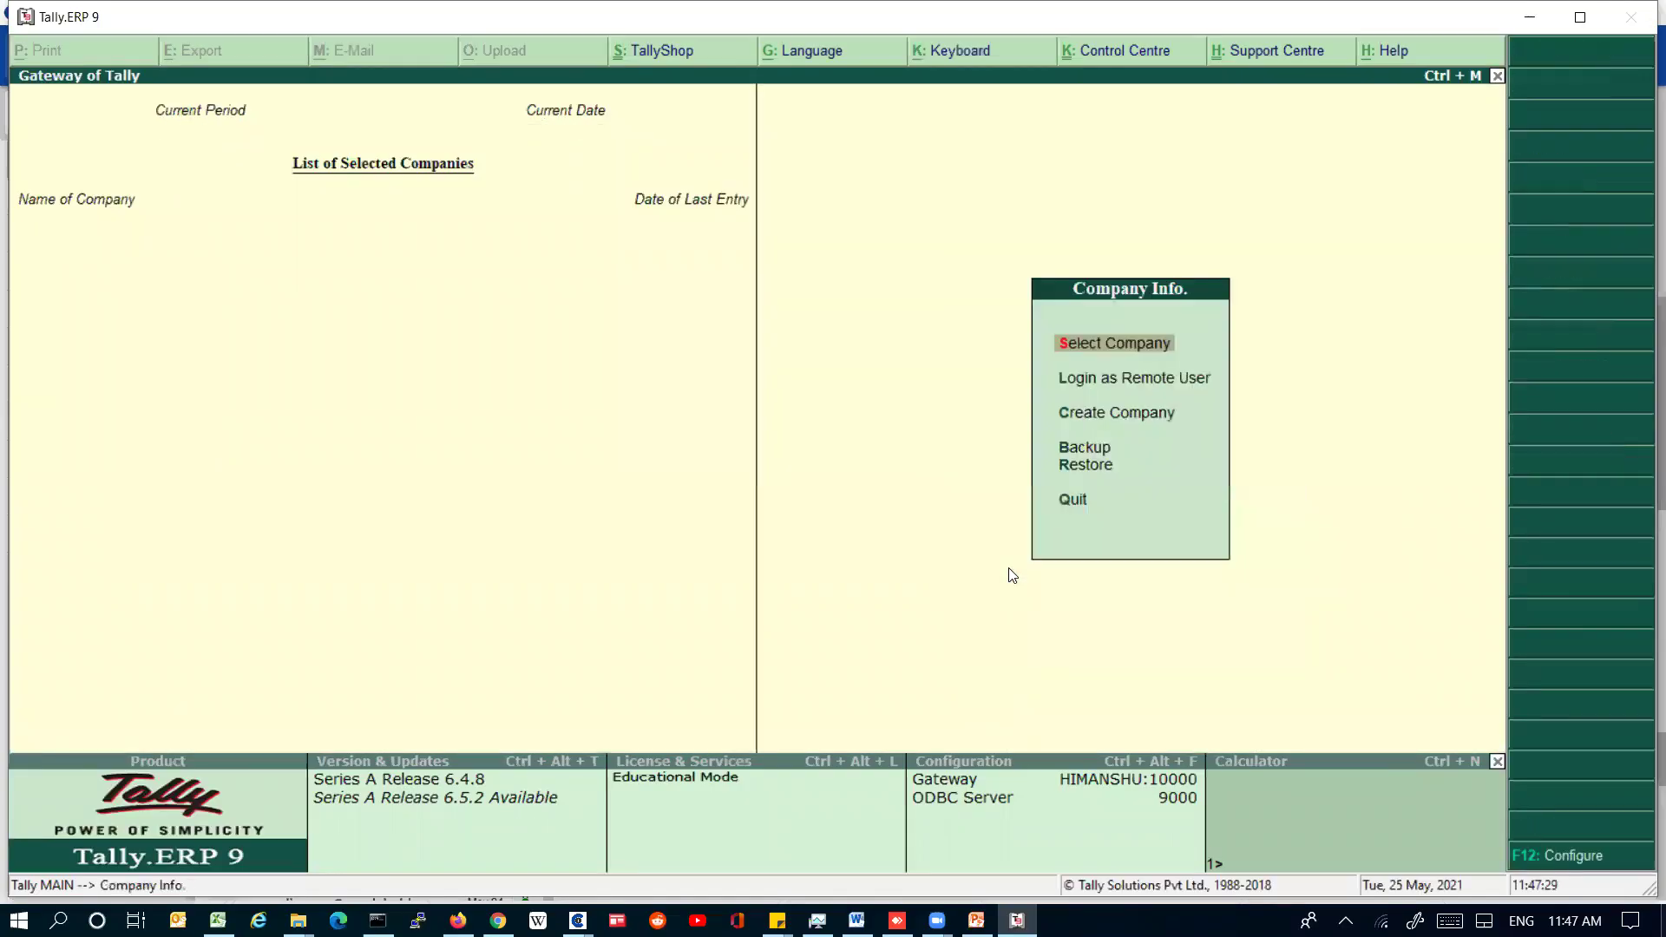
Load the SOFTLINK INFOTECH company covering 1-Apr-2009 to 31-Mar-2017
{"action": "key", "text": "Return"}
{"action": "key", "text": "Down"}
{"action": "key", "text": "Down"}
{"action": "key", "text": "Down"}
{"action": "key", "text": "Down"}
{"action": "key", "text": "Down"}
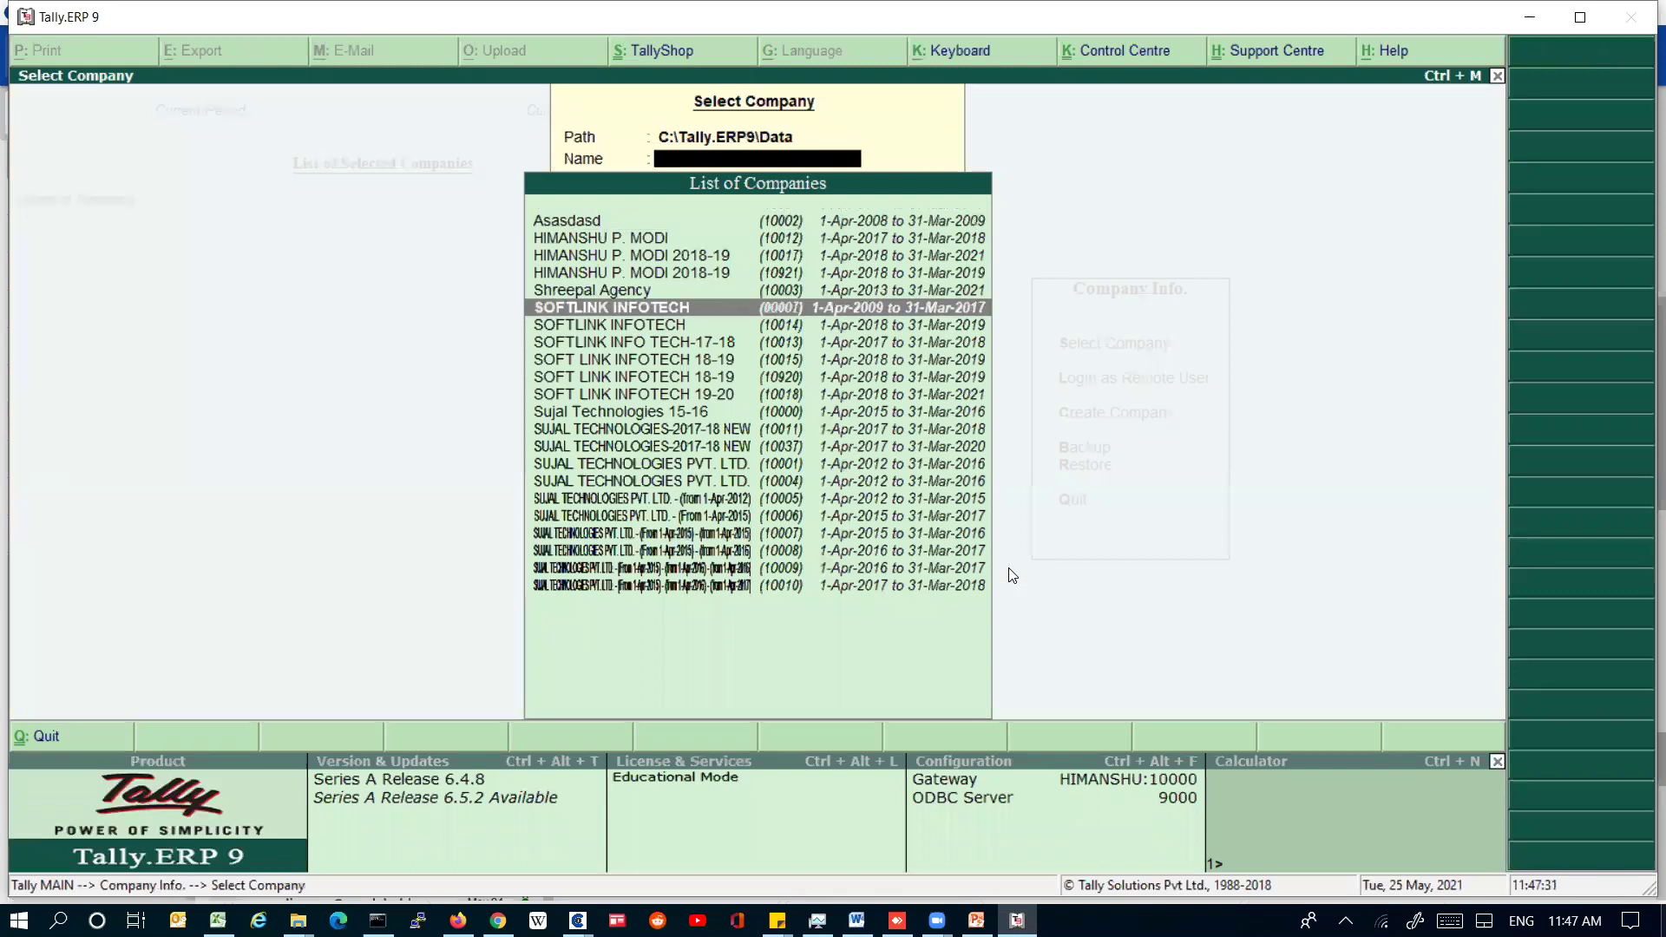
{"action": "key", "text": "Return"}
Record a payment voucher from the Cash account to ledger A for 11.00 and accept it
{"action": "key", "text": "Down"}
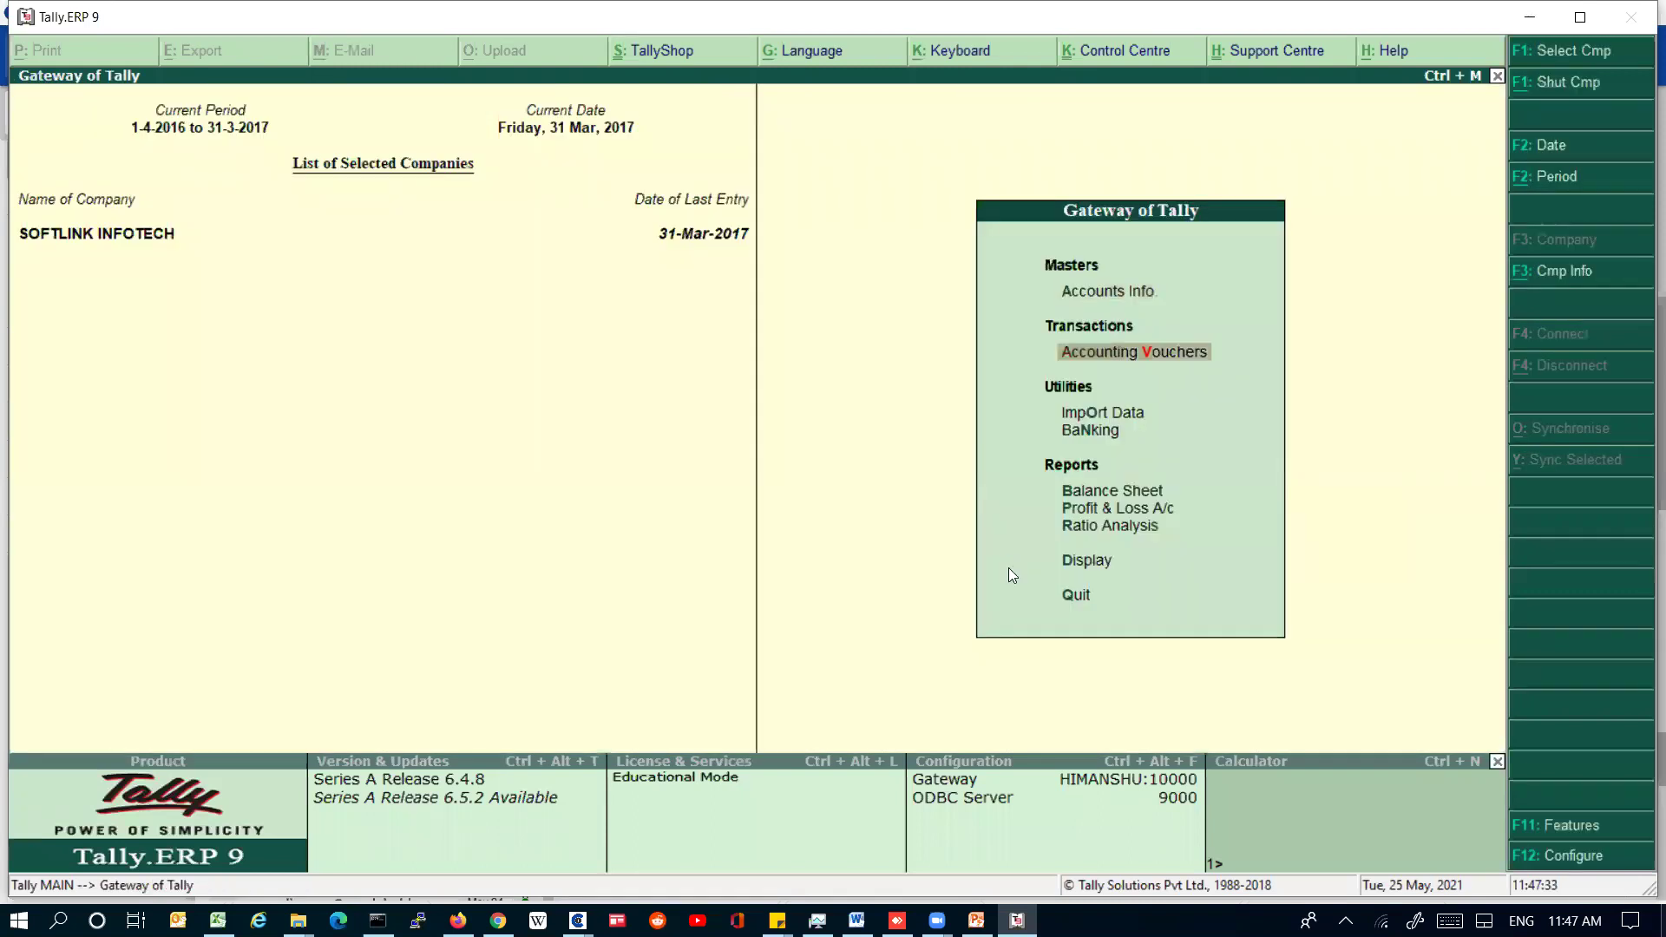
{"action": "key", "text": "Return"}
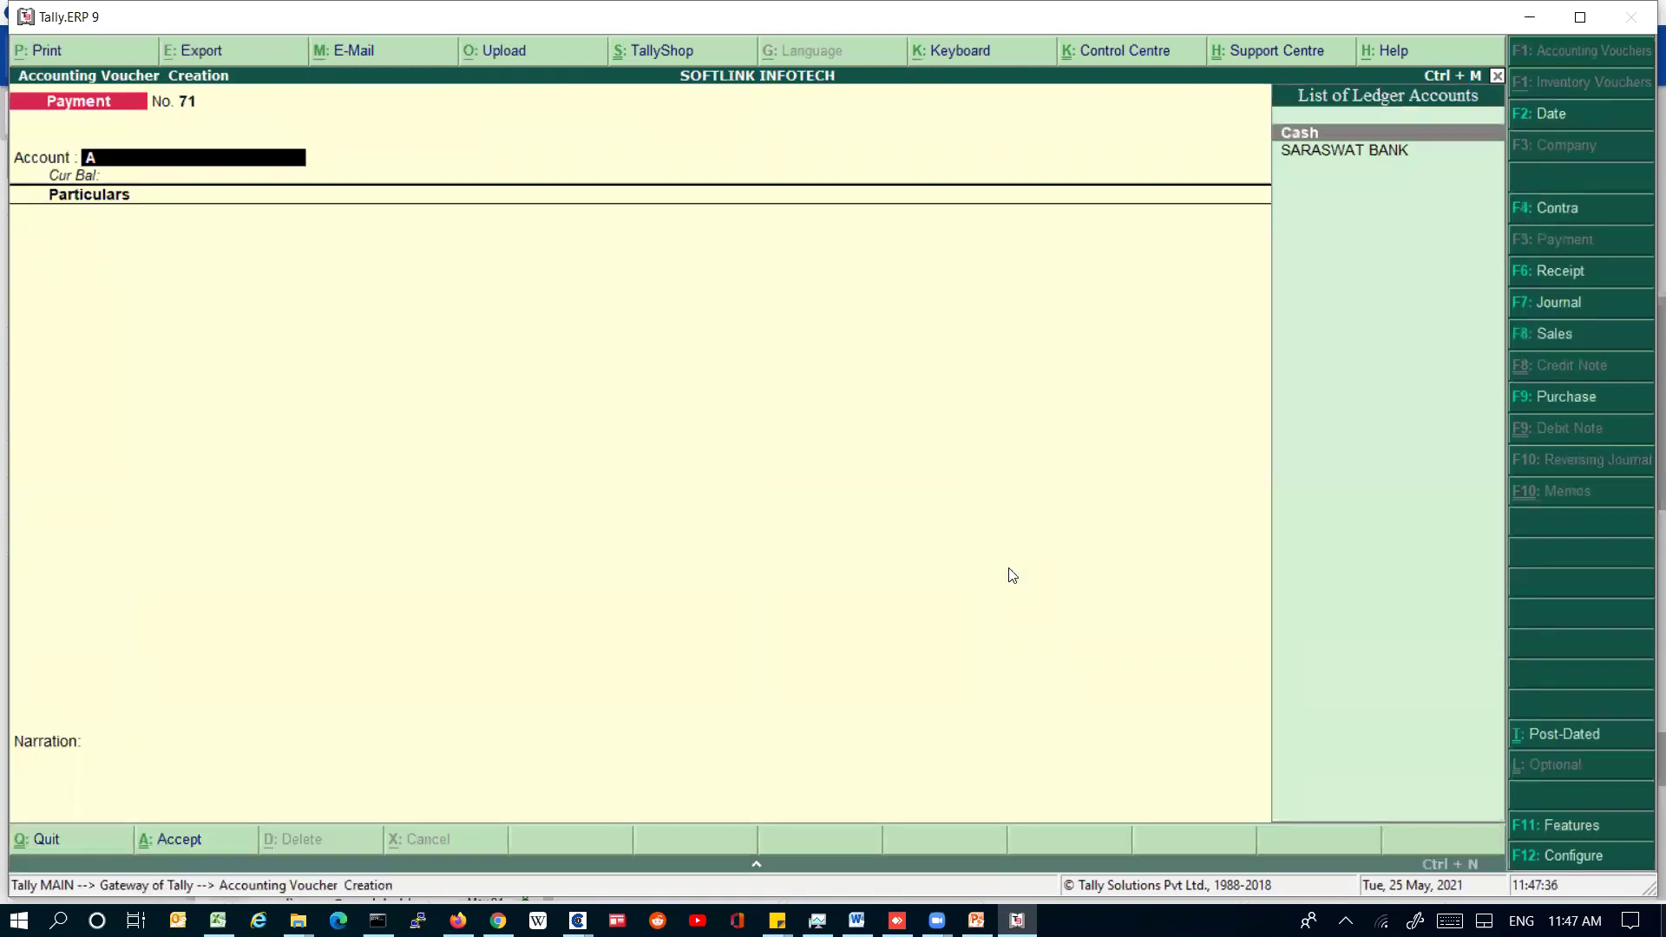
{"action": "type", "text": "A"}
{"action": "key", "text": "Return"}
{"action": "type", "text": "A"}
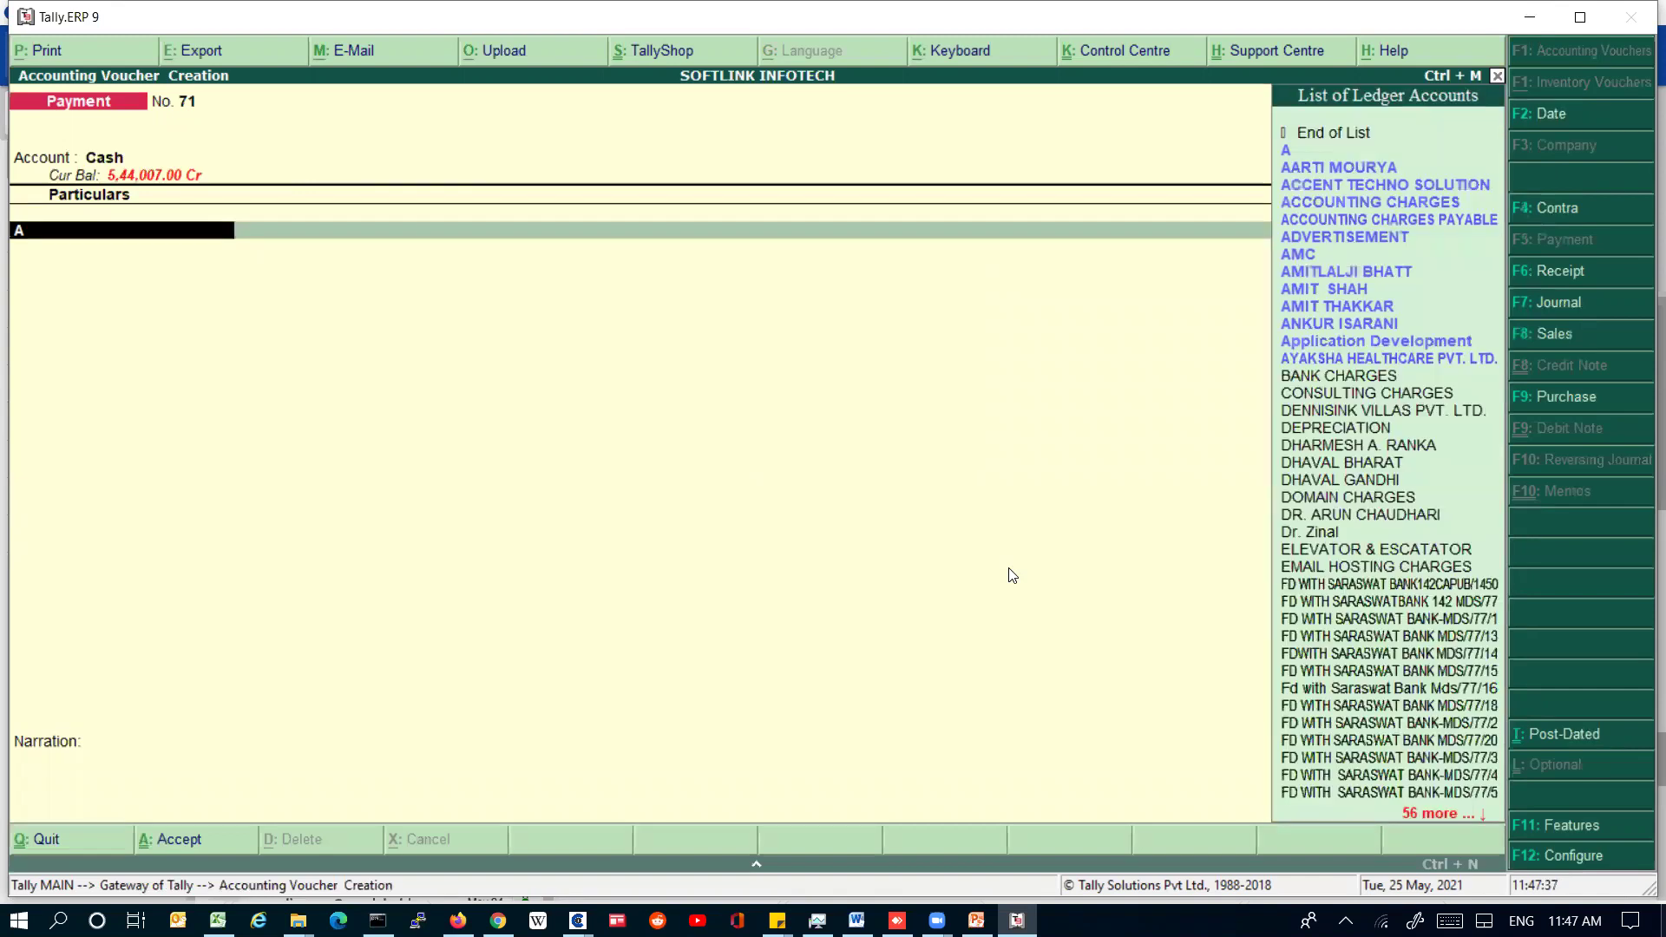
{"action": "key", "text": "Return"}
{"action": "type", "text": "q1"}
{"action": "key", "text": "BackSpace"}
{"action": "key", "text": "BackSpace"}
{"action": "type", "text": "11"}
{"action": "key", "text": "Return"}
{"action": "key", "text": "Return"}
{"action": "key", "text": "Return"}
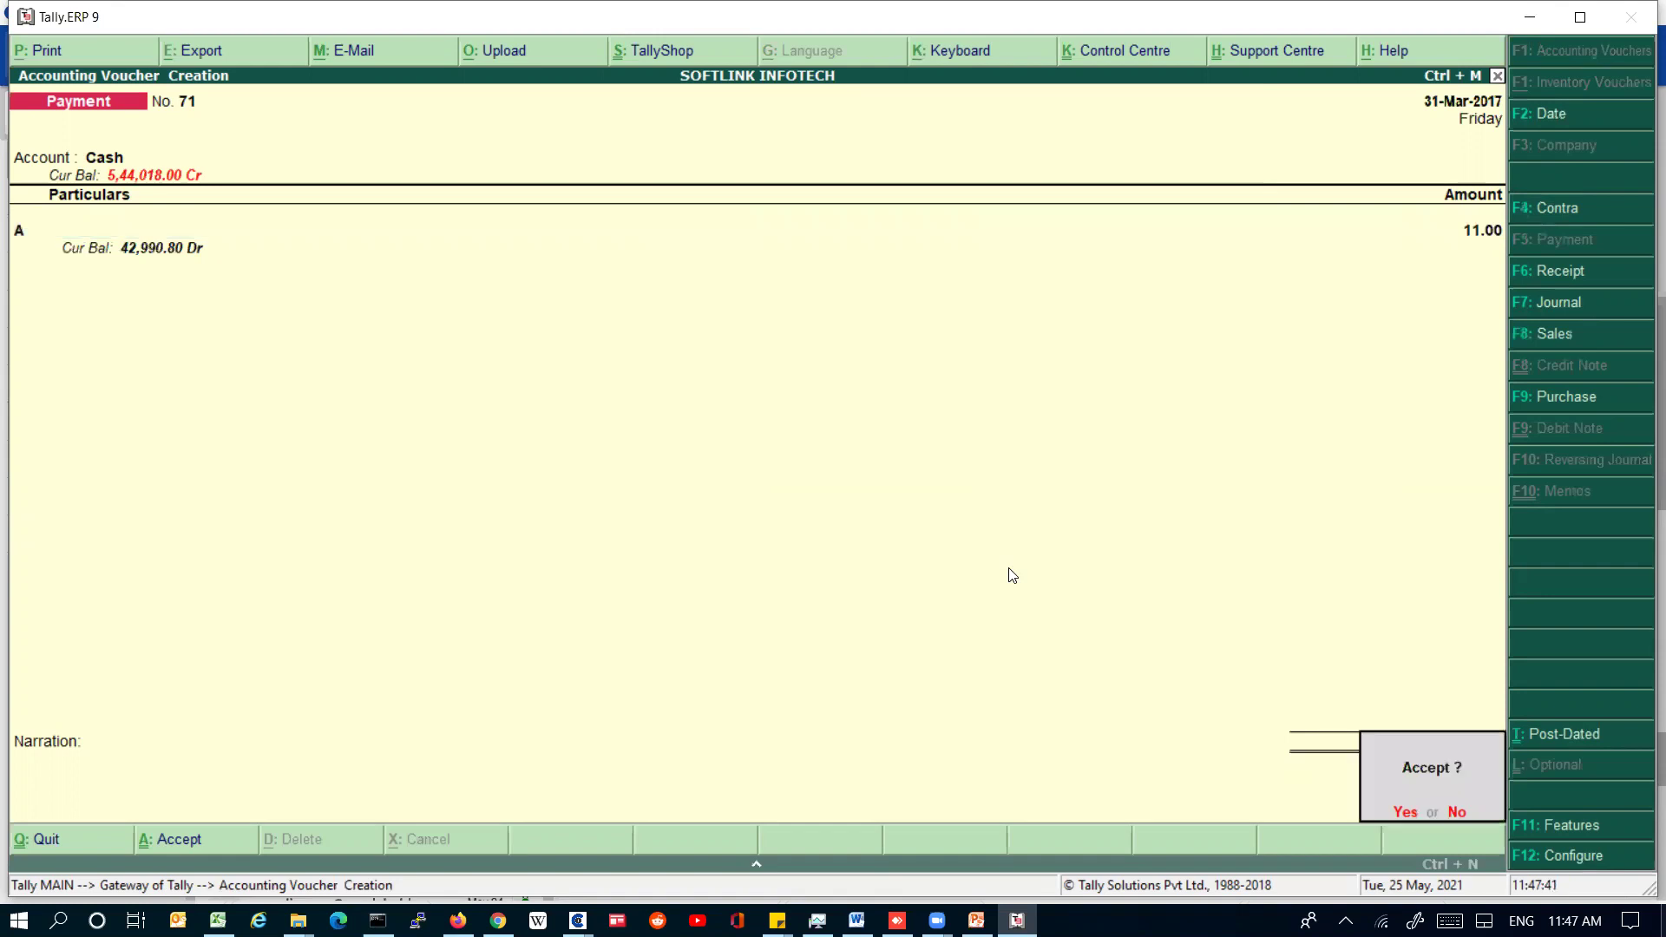
{"action": "key", "text": "Return"}
Leave voucher entry, quit Tally.ERP 9 and close the Siccura Work window
{"action": "key", "text": "Escape"}
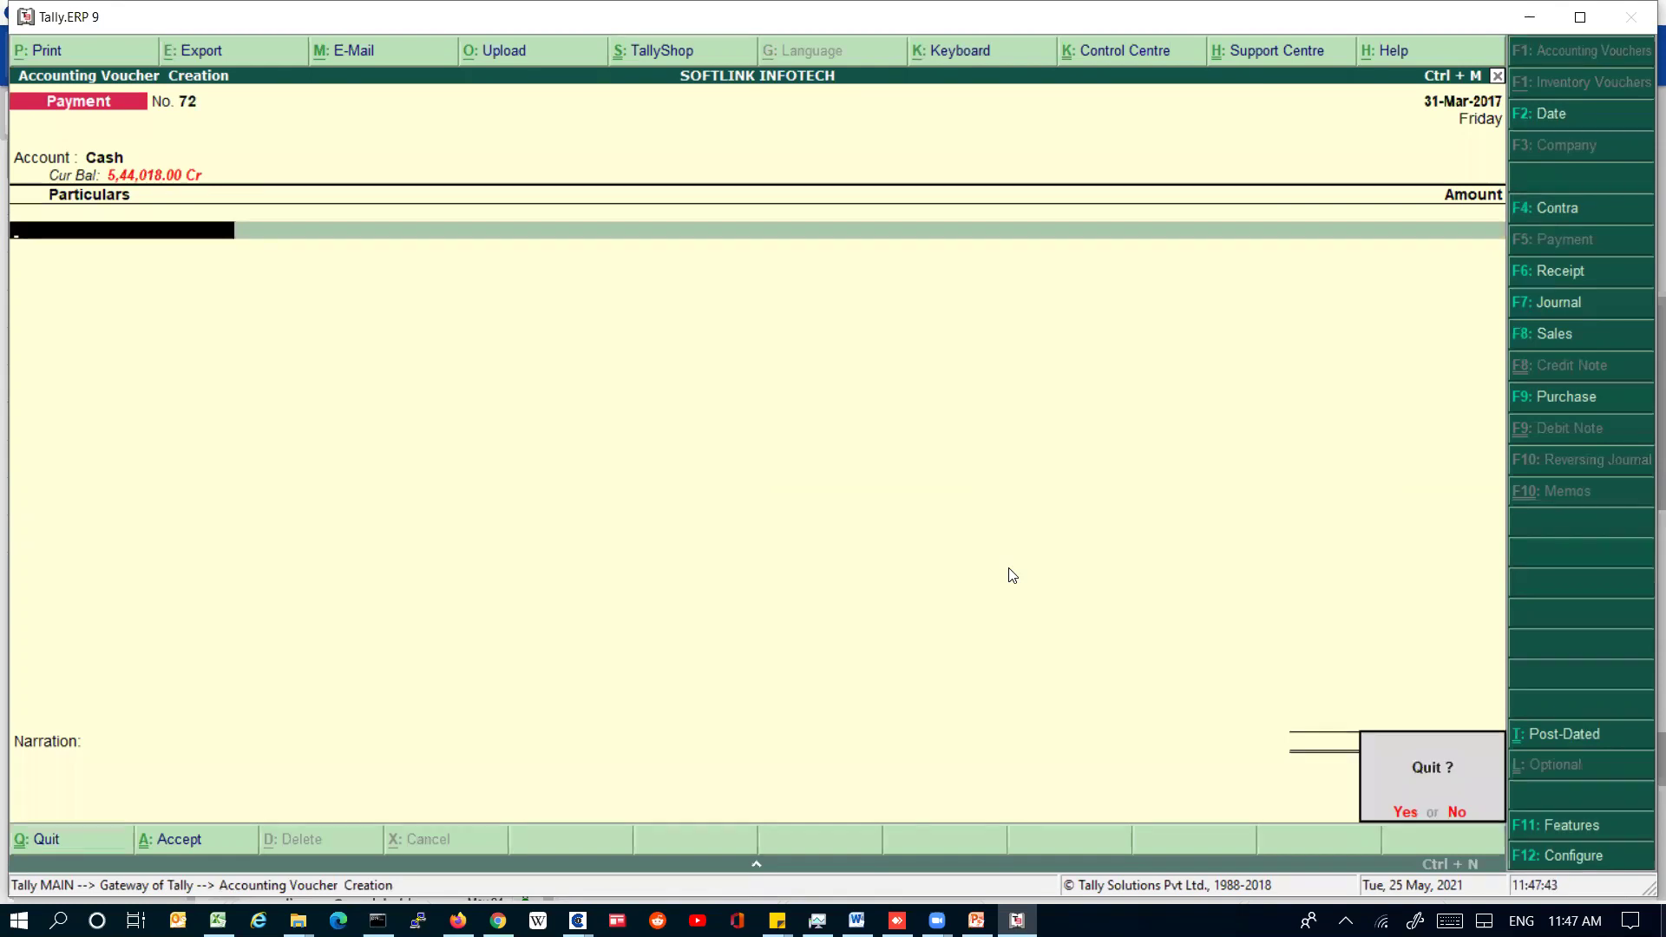
{"action": "key", "text": "Return"}
{"action": "key", "text": "Escape"}
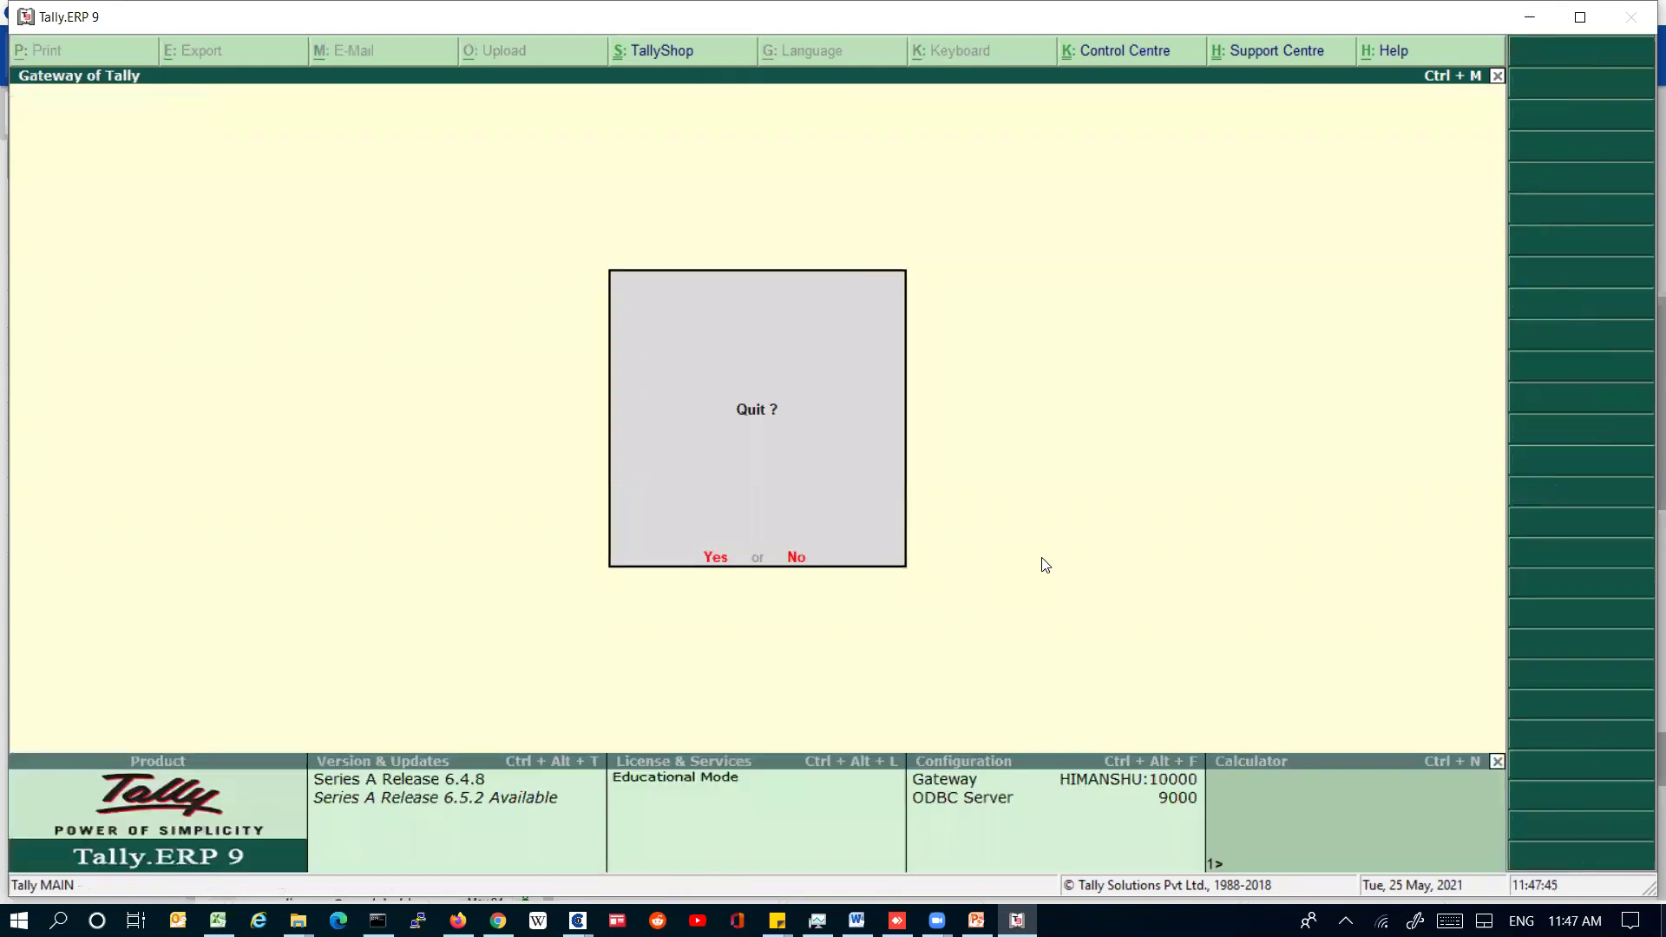
{"action": "key", "text": "Return"}
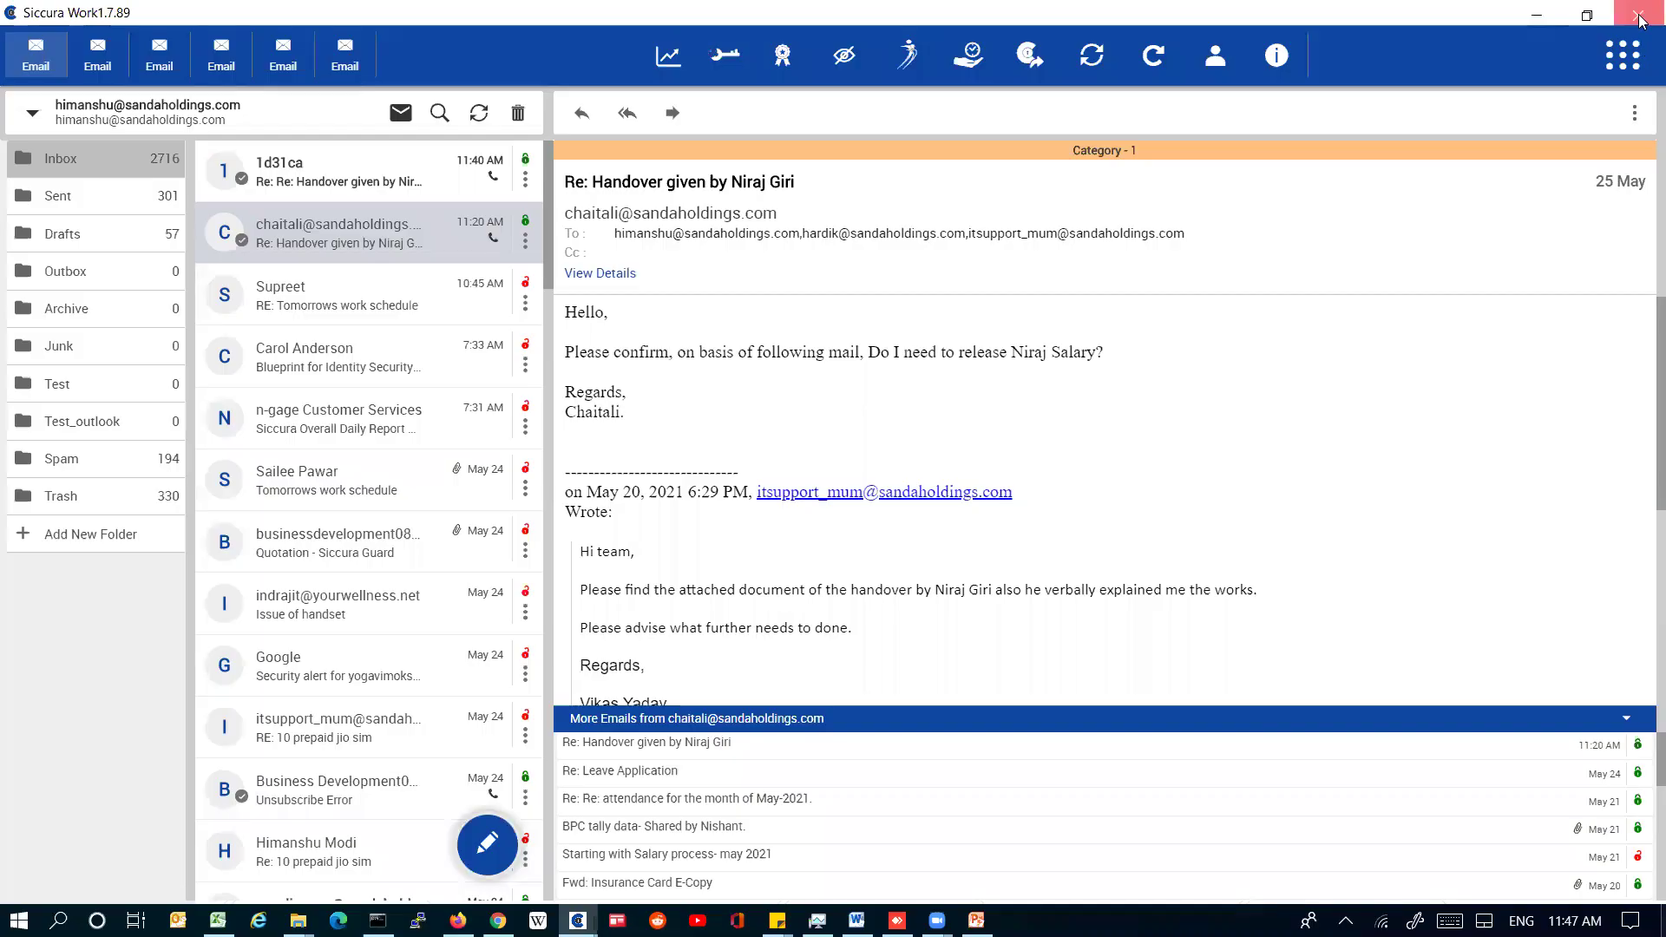
{"action": "left_click", "coordinate": [1640, 19]}
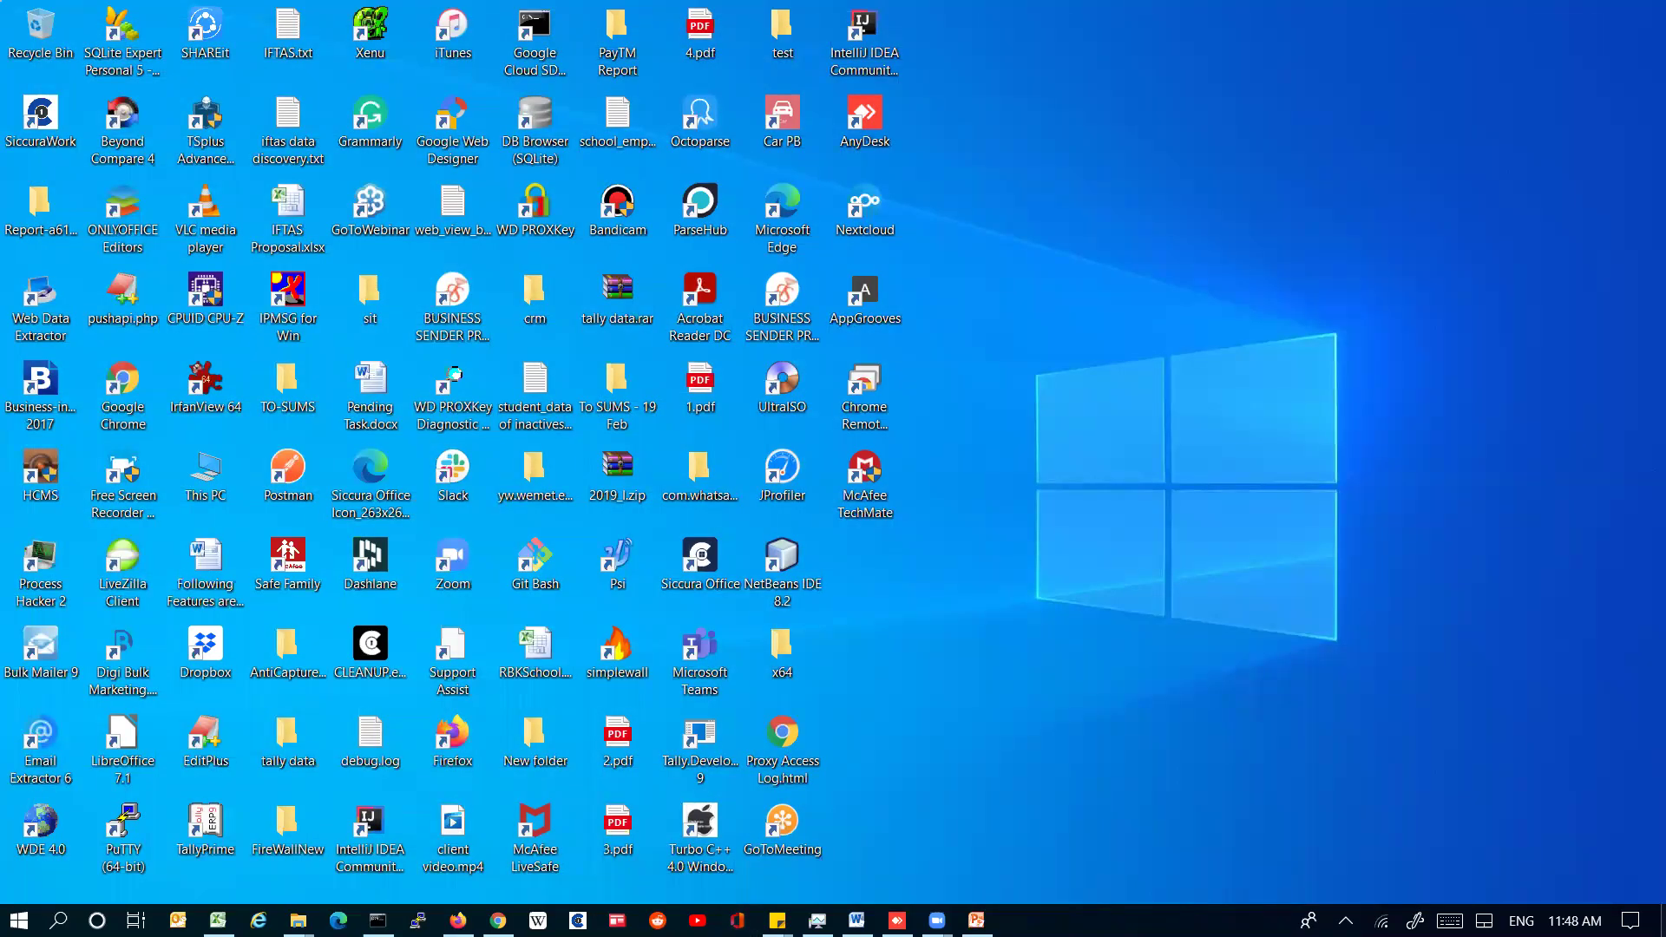
Reopen Siccura Work from the desktop and log in with the account's numeric password
{"action": "left_click", "coordinate": [1345, 920]}
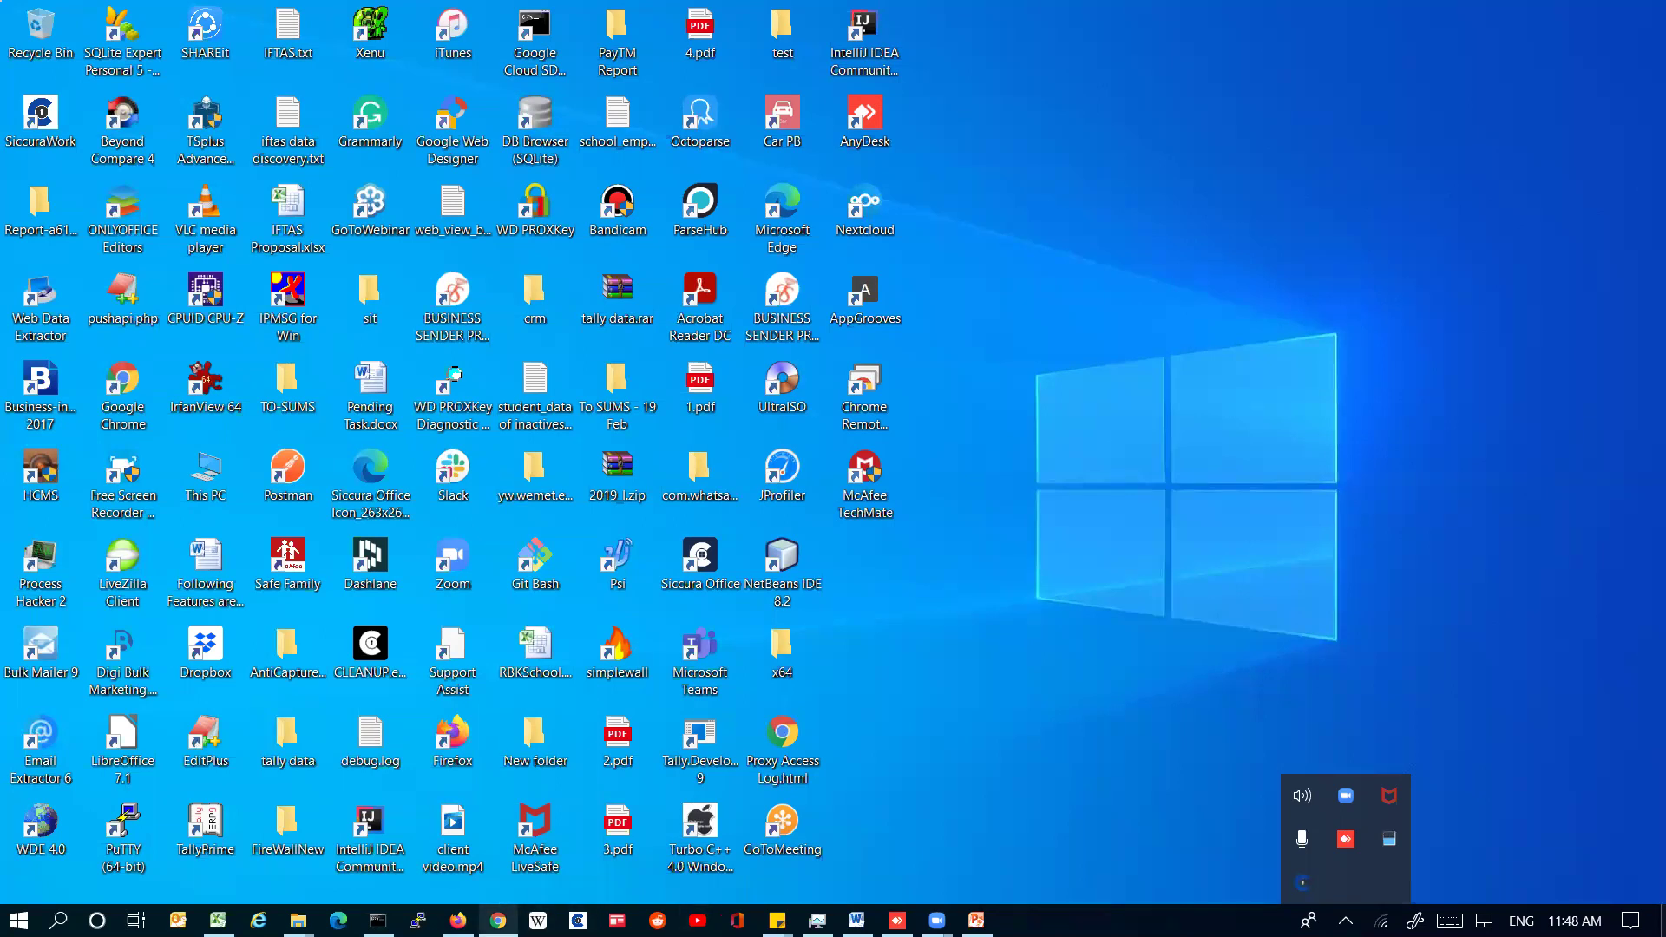
{"action": "mouse_move", "coordinate": [498, 920]}
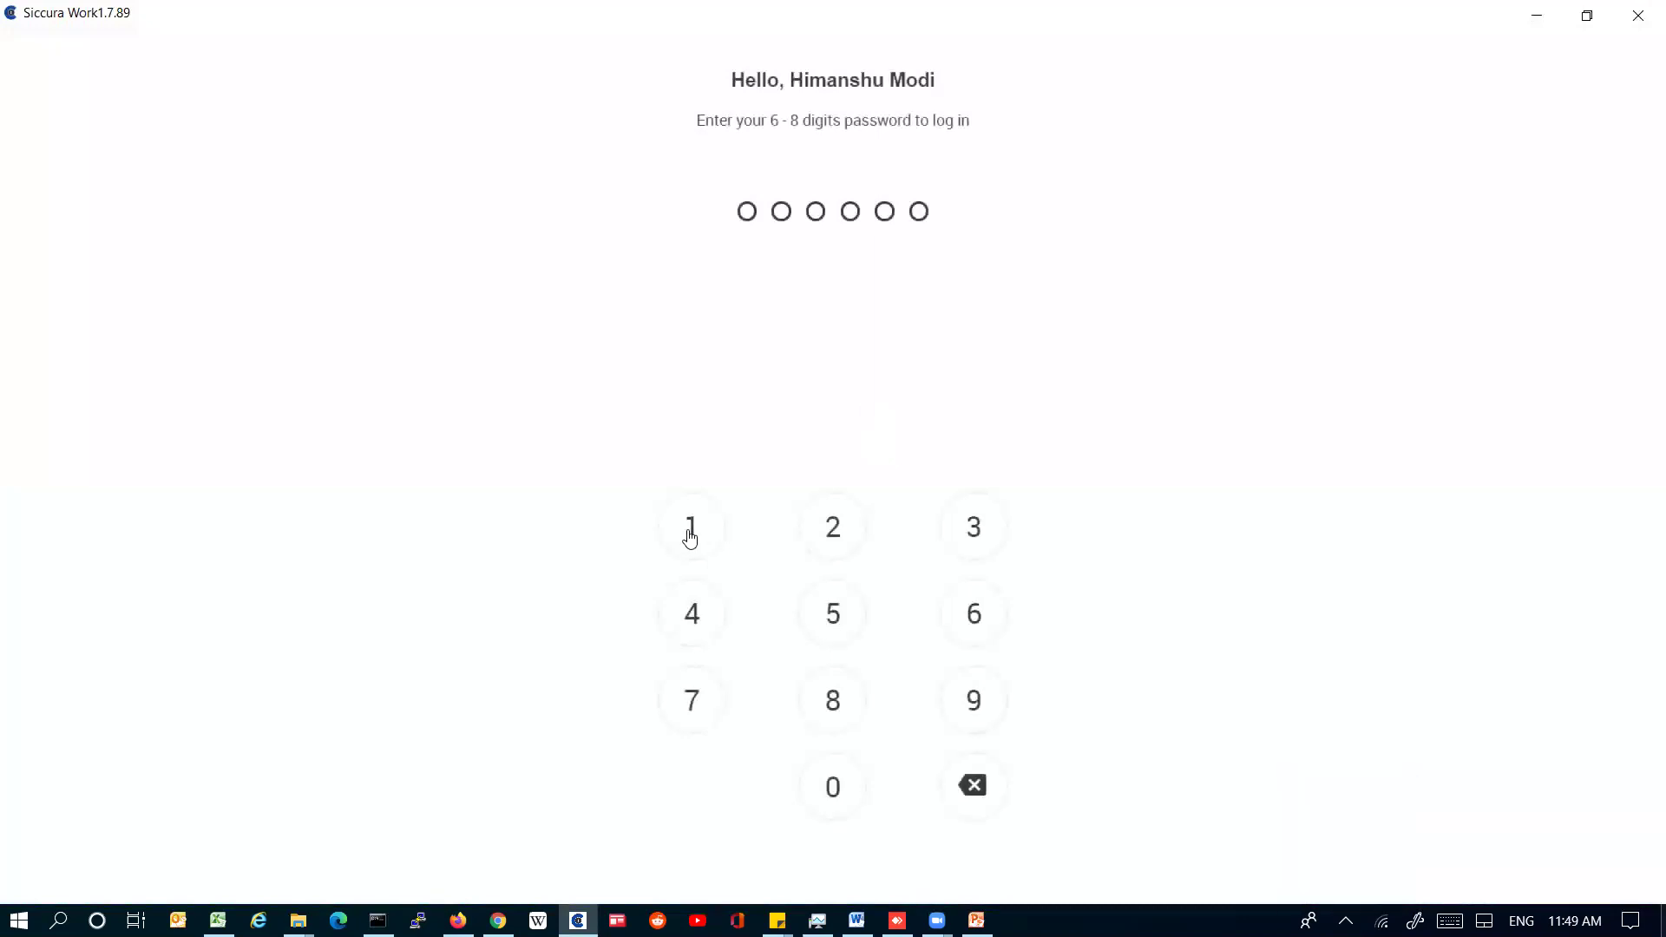
{"action": "type", "text": "••••••"}
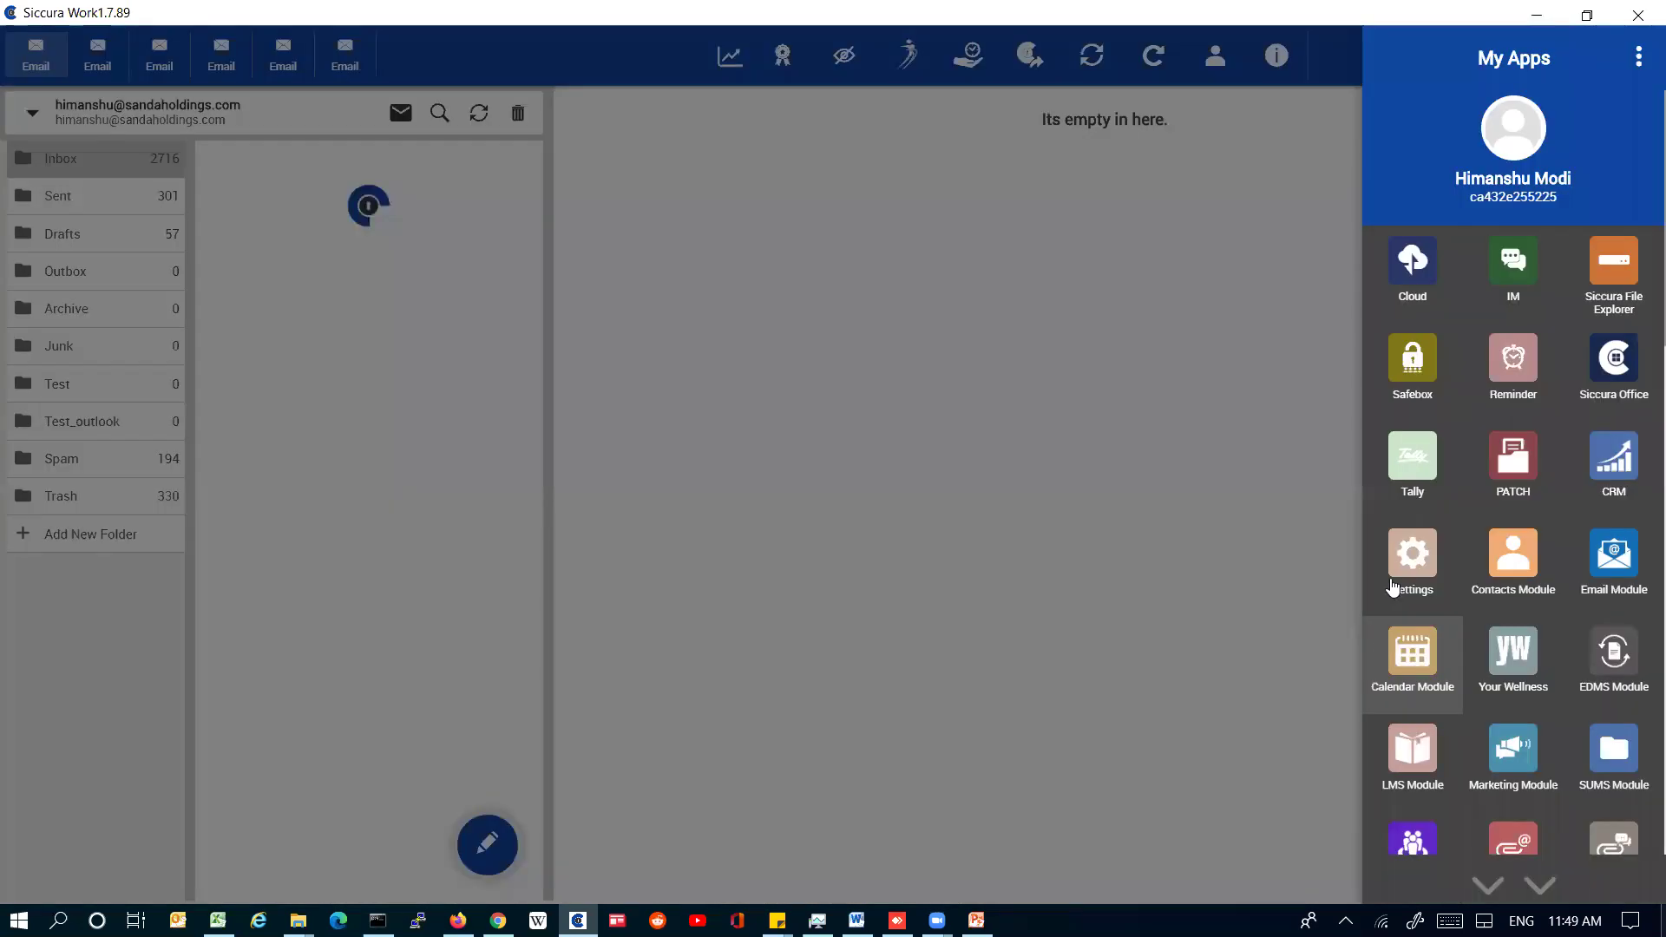
Open Black Screen Manager and switch off the black screen for Siccura Work1.7.89 and Siccura1341
{"action": "scroll", "coordinate": [1397, 624], "scroll_direction": "down", "scroll_amount": 10}
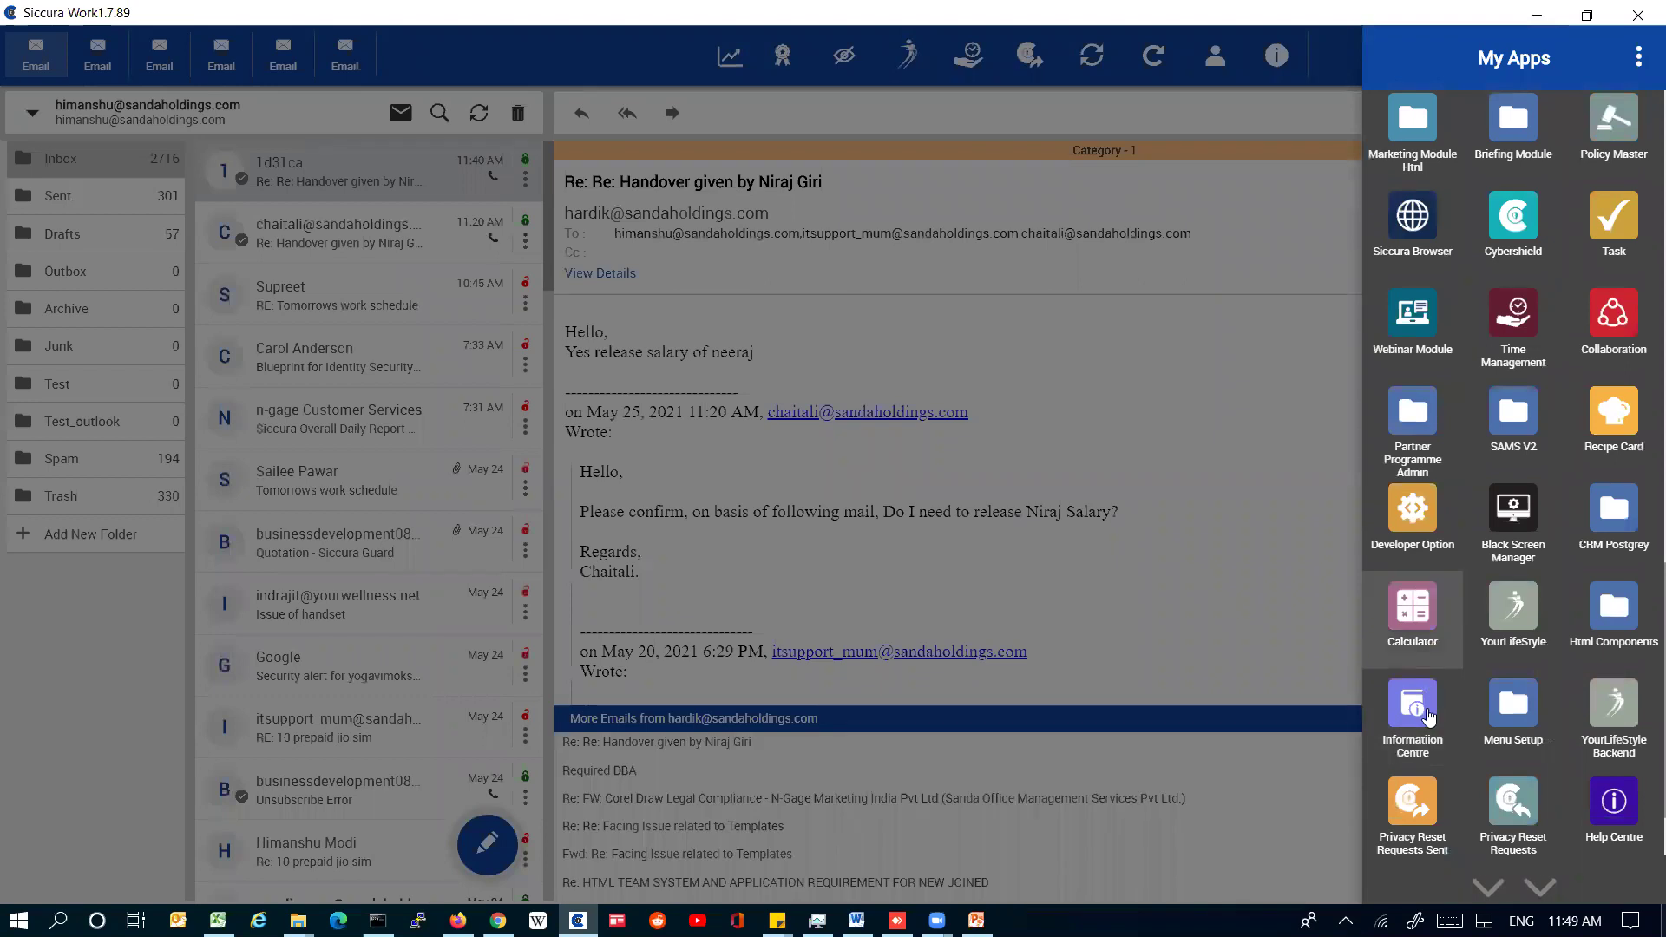
{"action": "scroll", "coordinate": [1441, 525], "scroll_direction": "down", "scroll_amount": 1}
{"action": "key", "text": "super+d"}
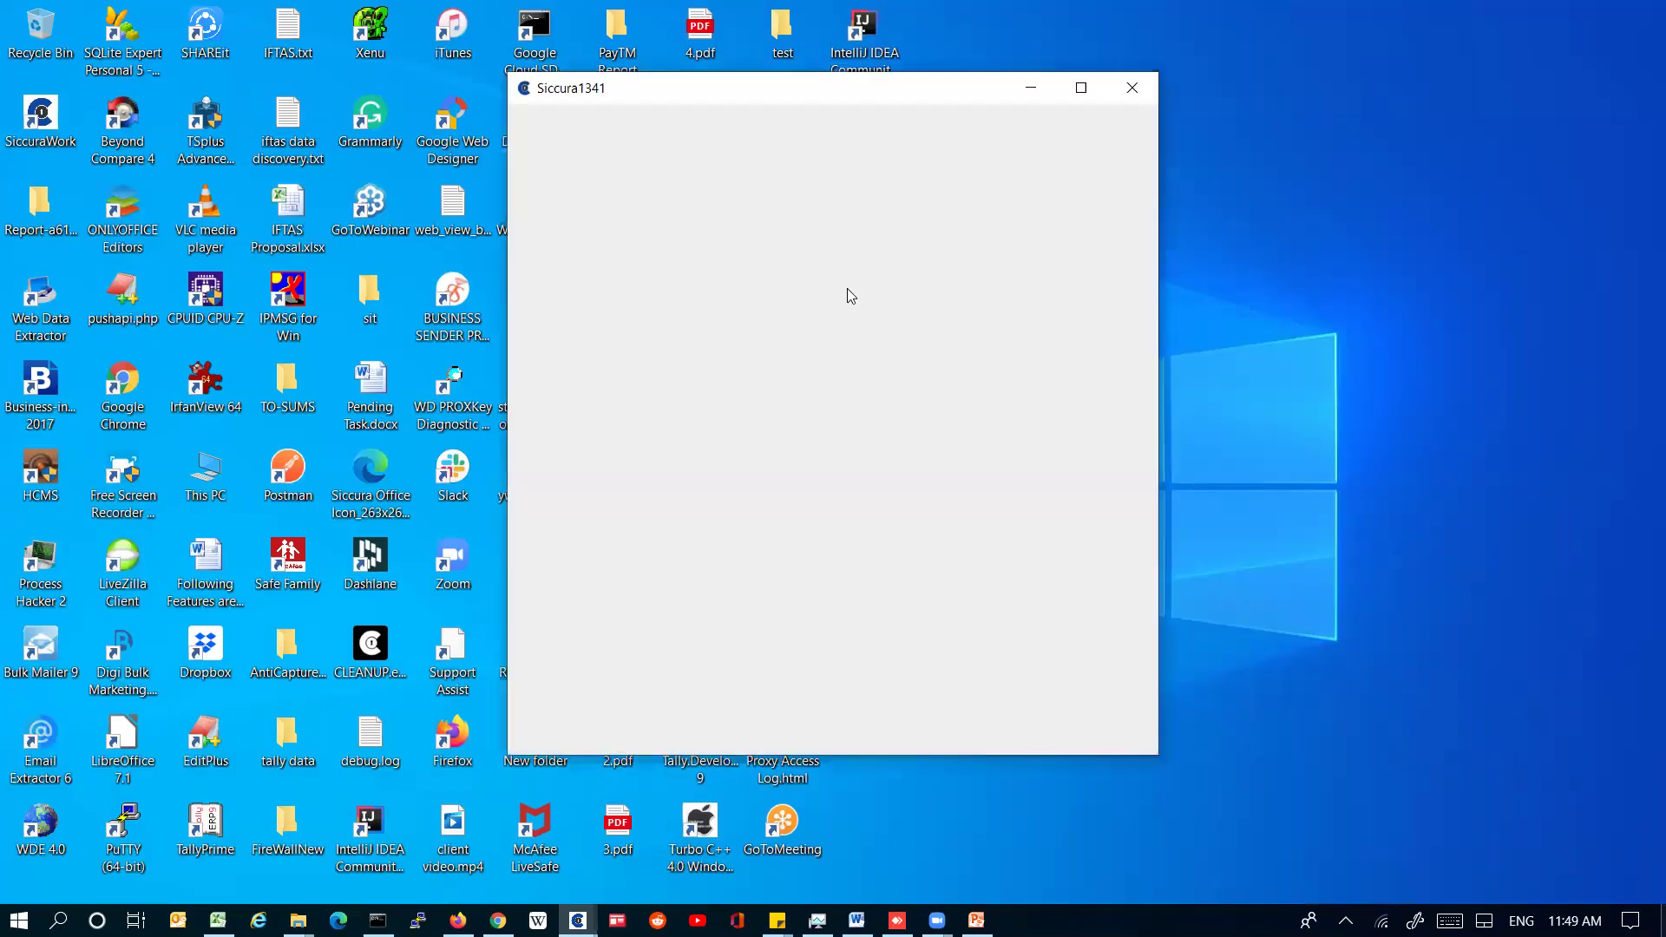
{"action": "left_click", "coordinate": [1124, 314]}
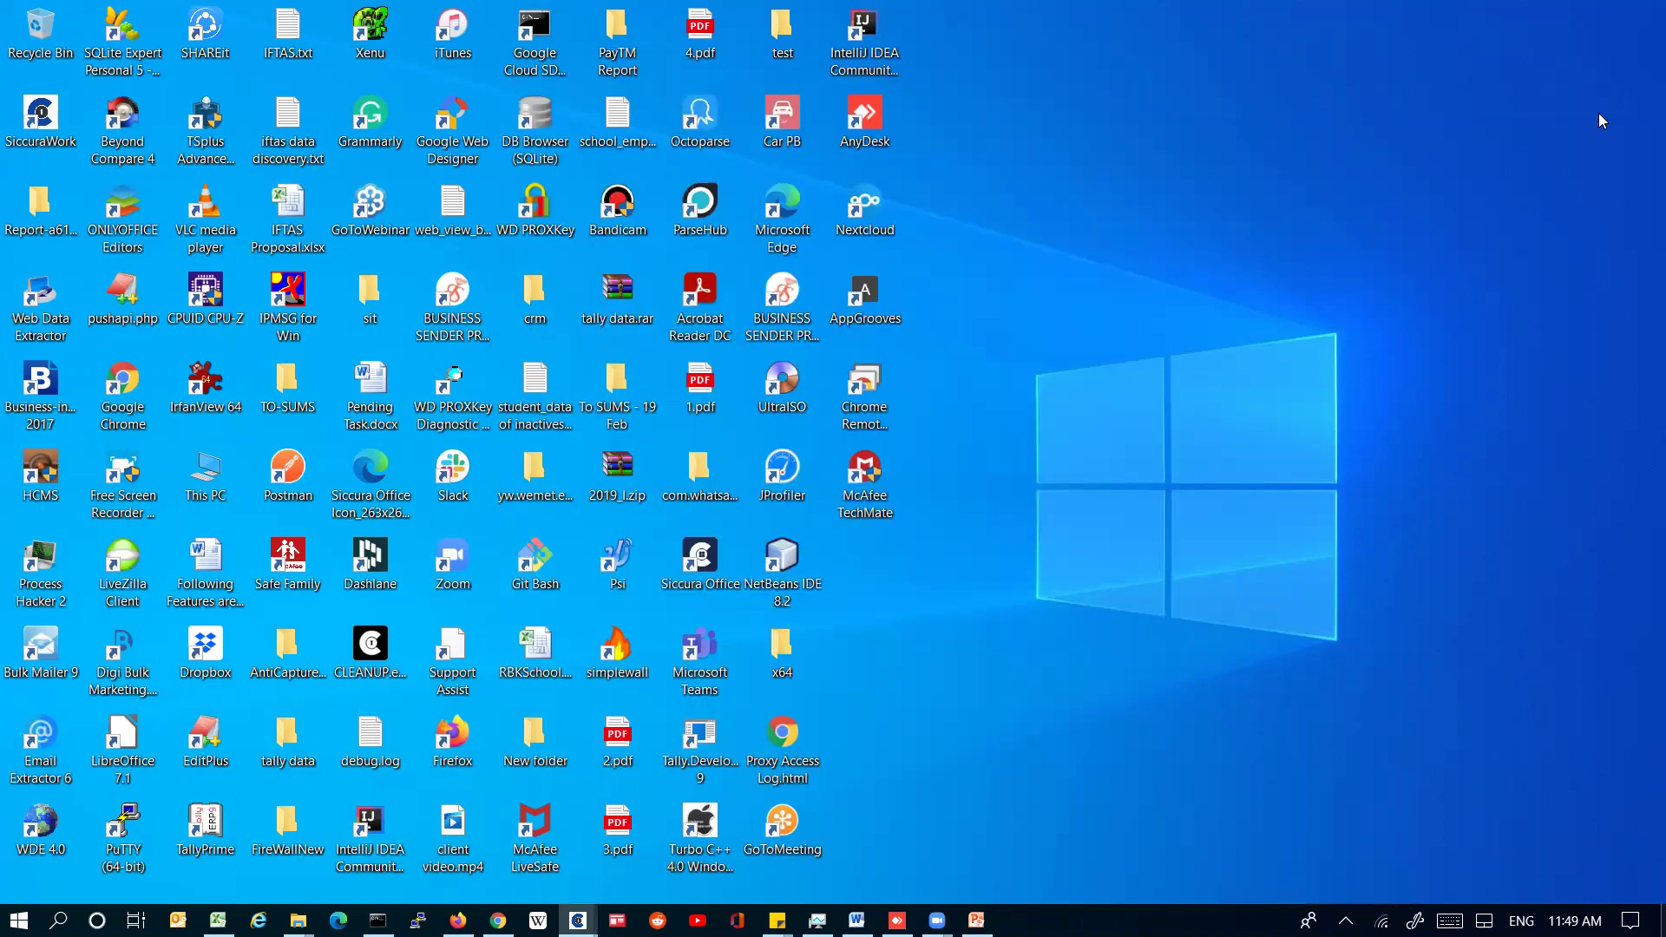
Open the Siccura Cloud module and switch off the black screen for its Siccura1342 window in Black Screen Manager
{"action": "left_click", "coordinate": [1621, 60]}
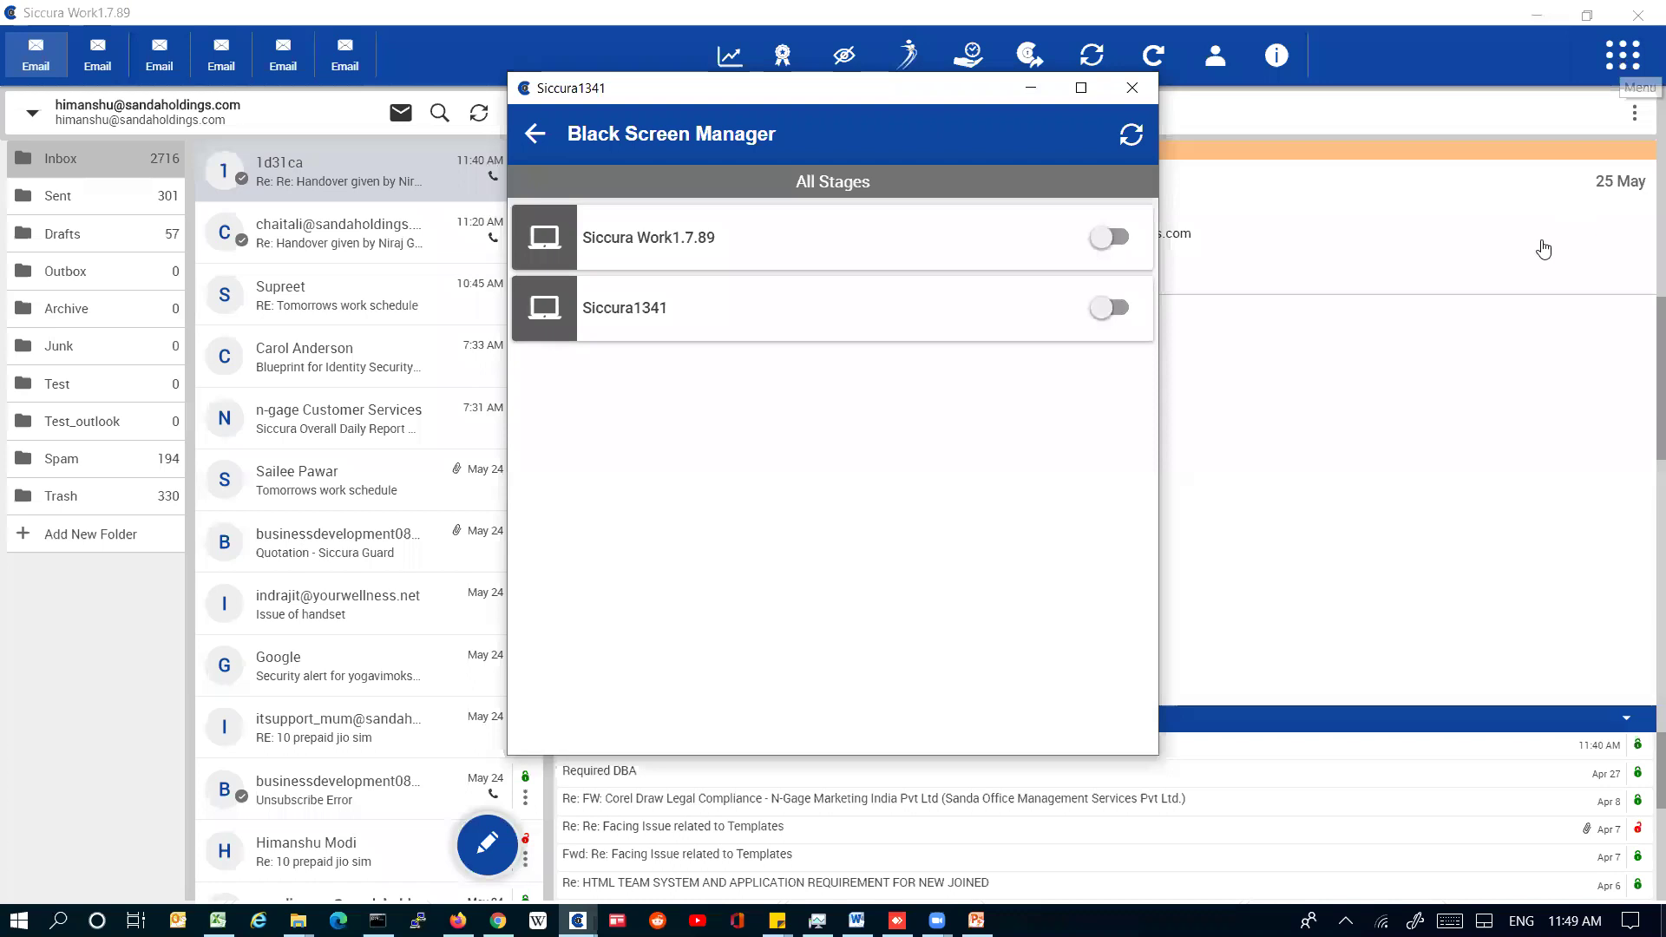
{"action": "scroll", "coordinate": [1376, 552], "scroll_direction": "up", "scroll_amount": 10}
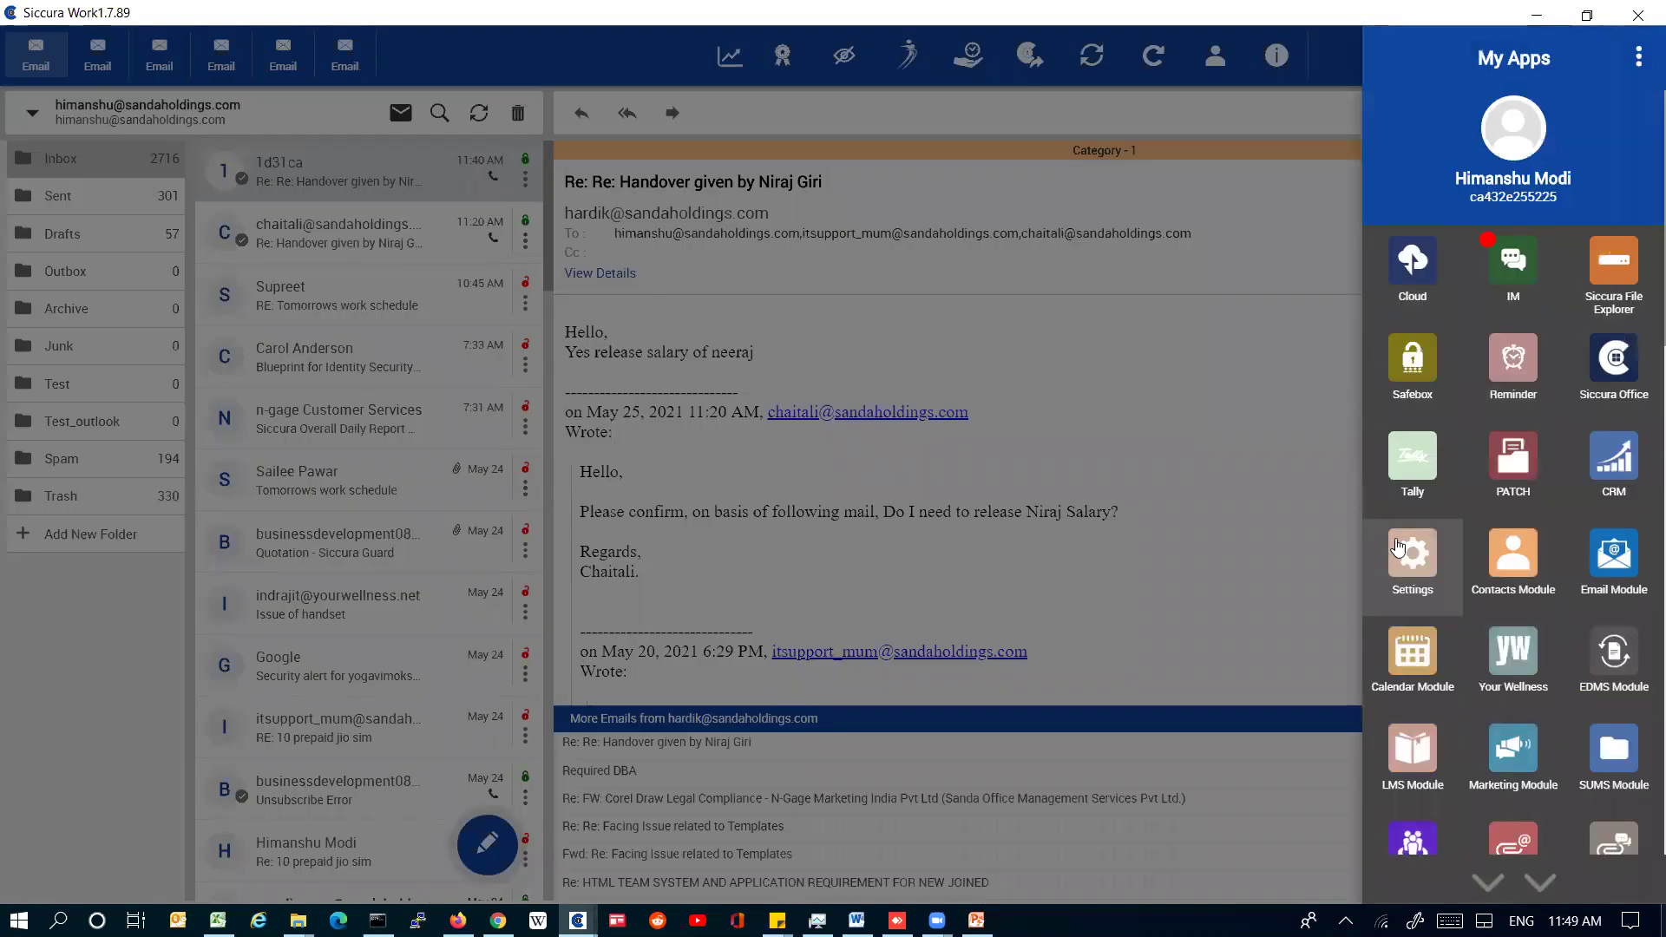
{"action": "left_click", "coordinate": [1413, 265]}
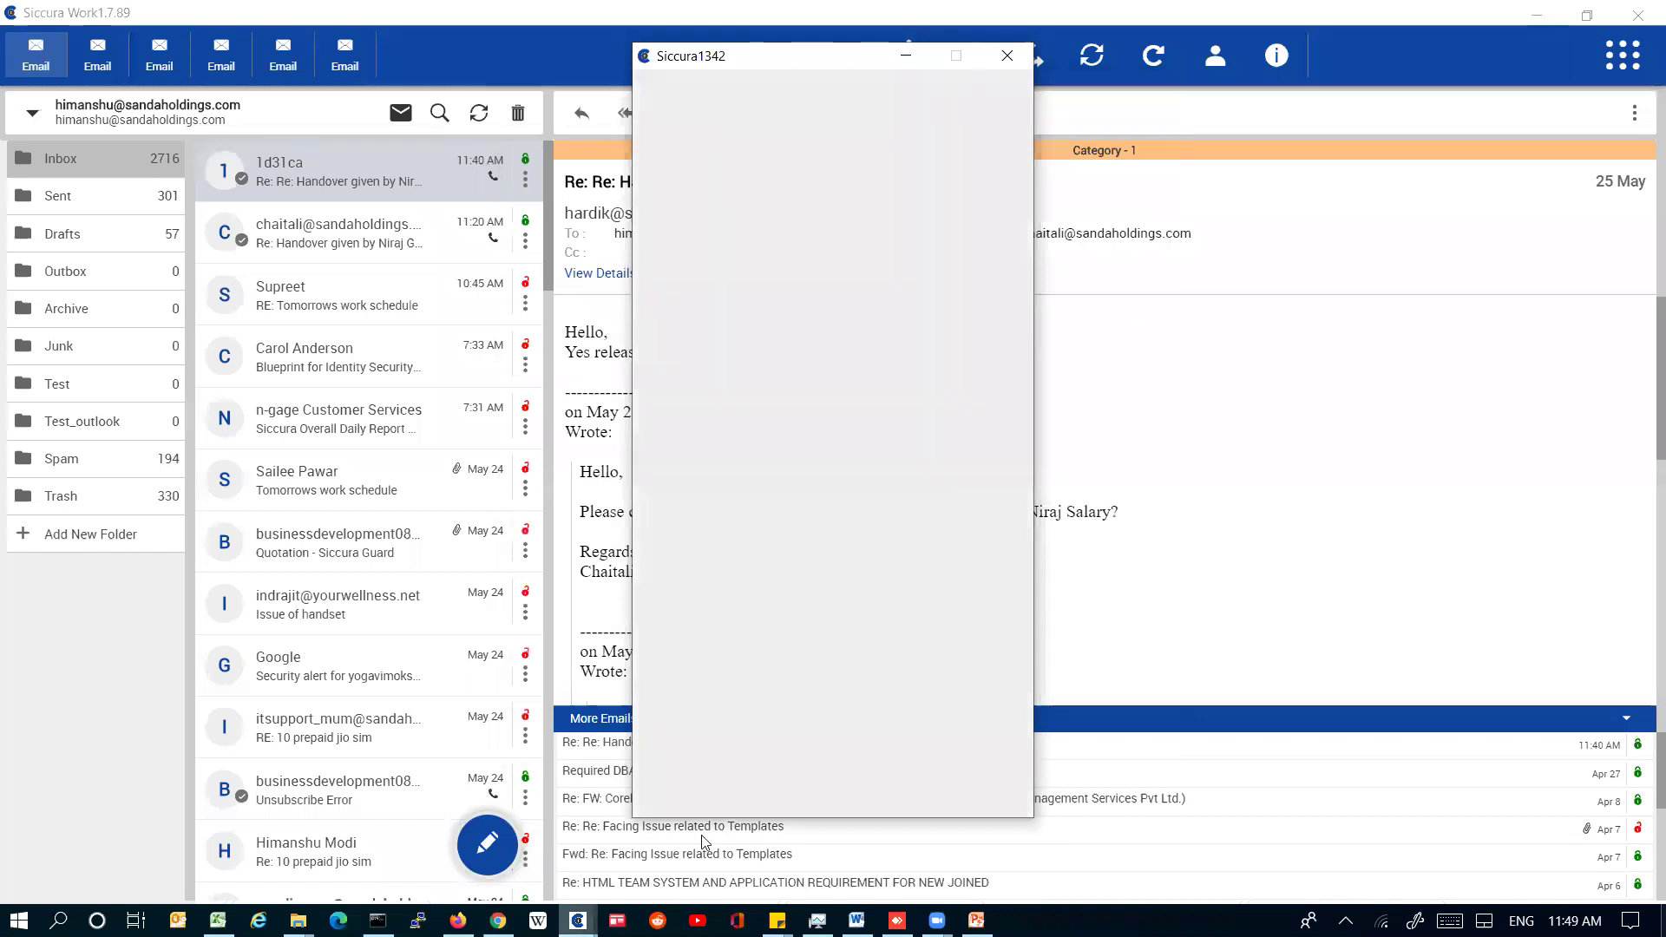
{"action": "left_click", "coordinate": [1111, 235]}
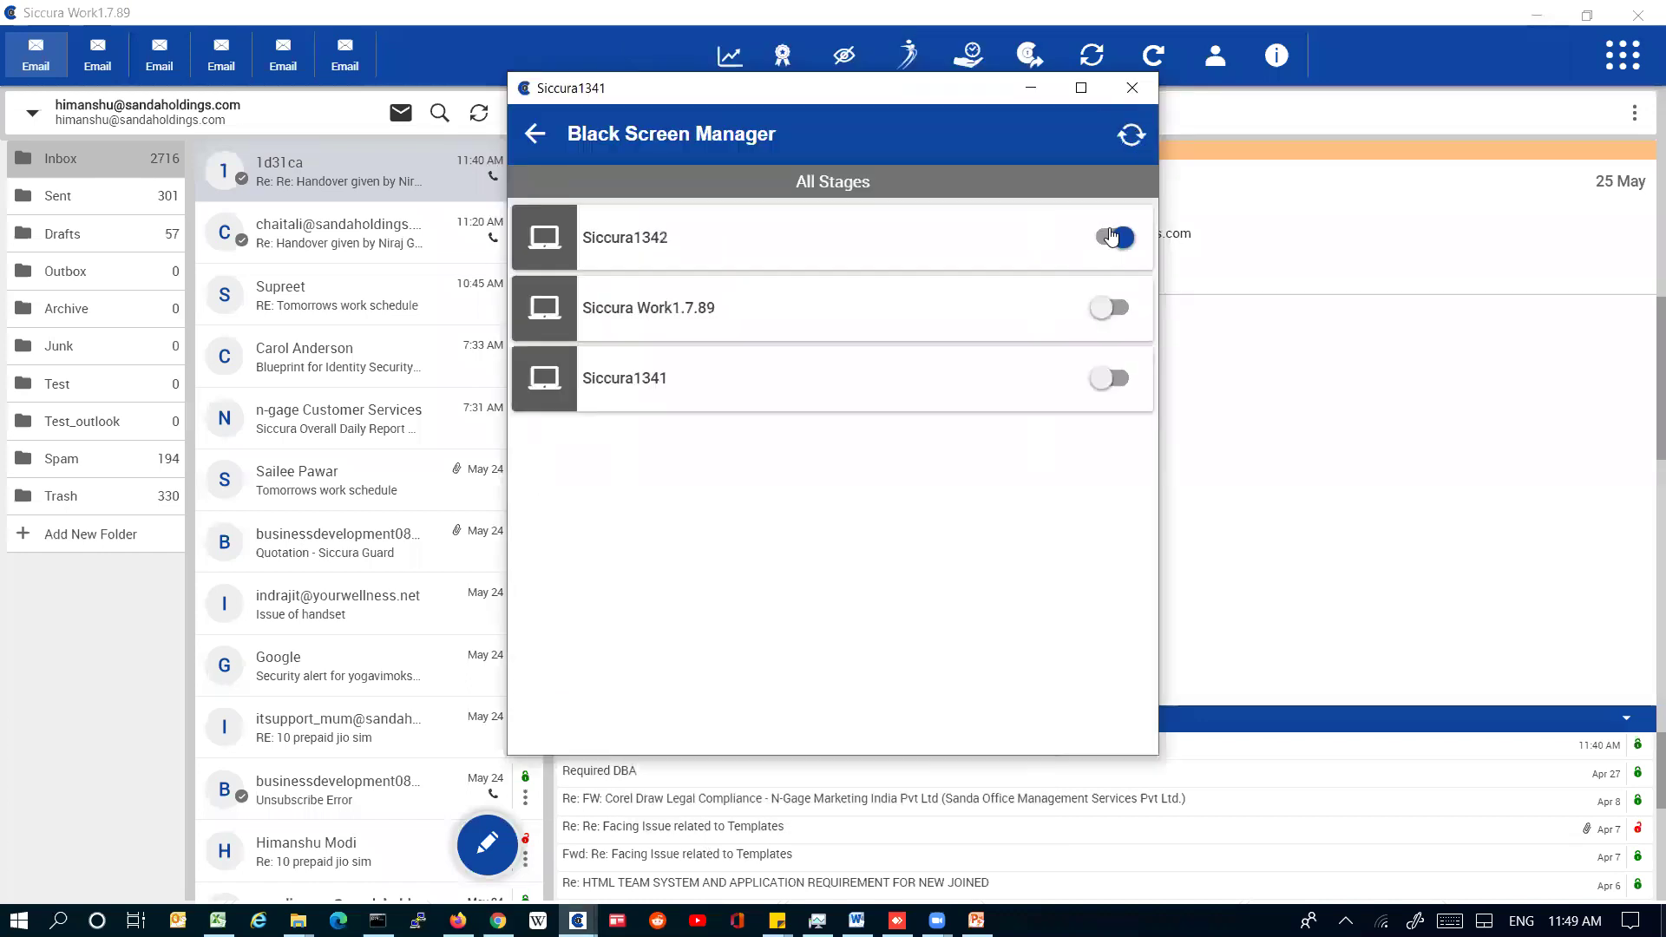
{"action": "left_click", "coordinate": [1112, 235]}
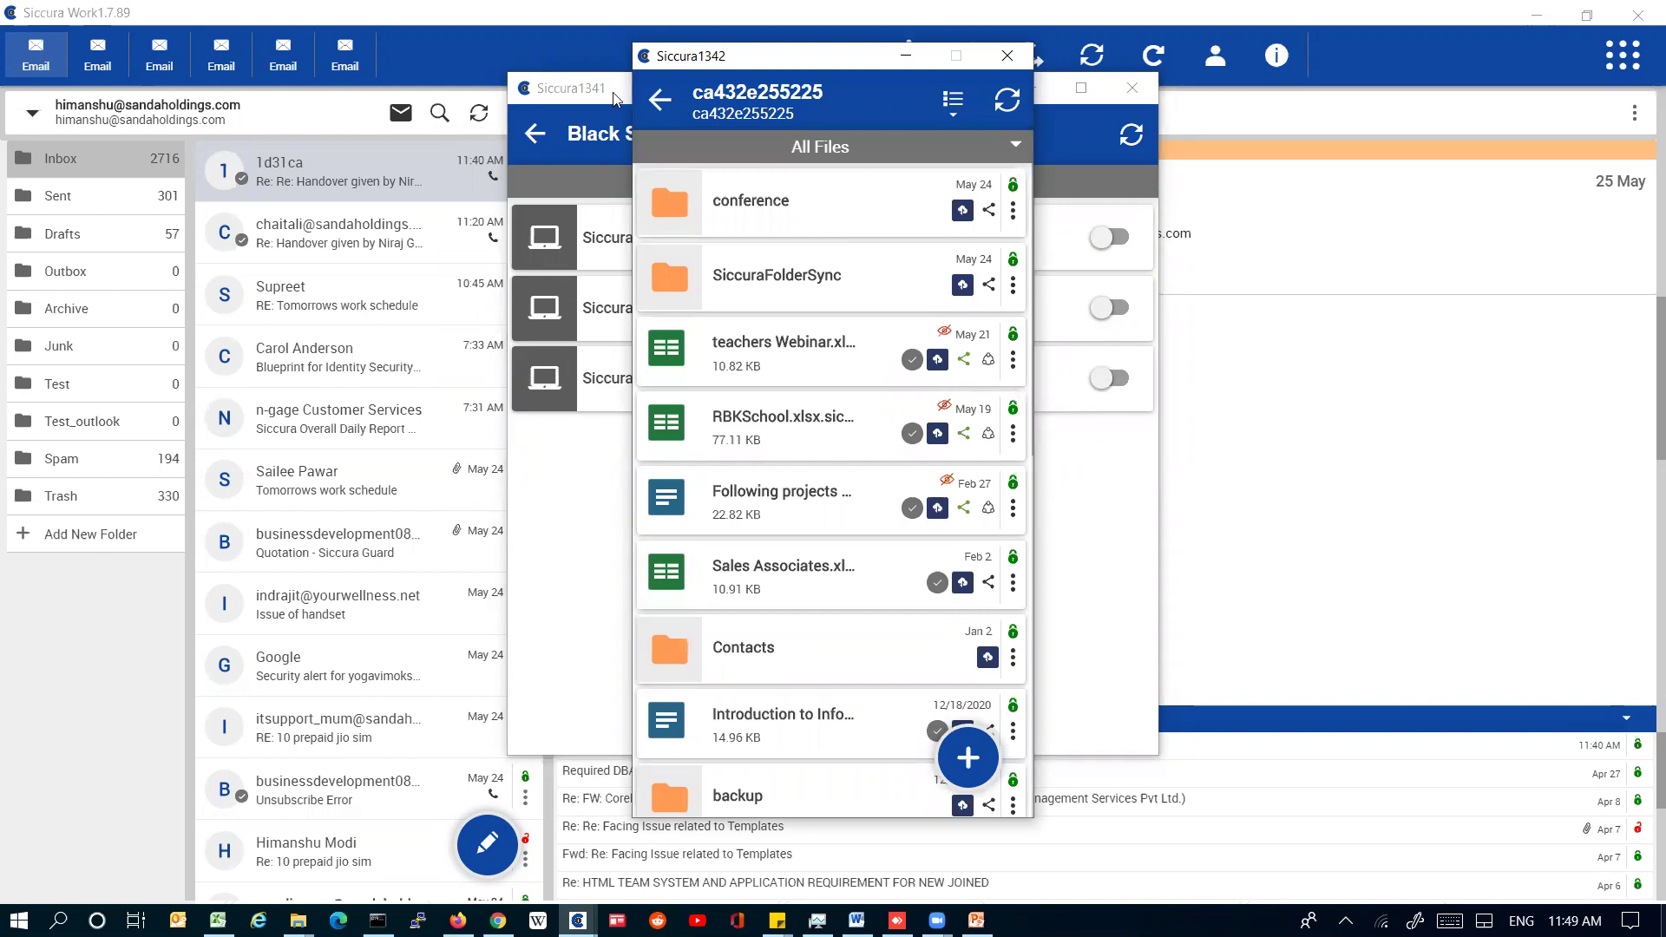
Browse the cloud files through SiccuraFolderSync, C, Users and SecFoldBckEncWork down to the encrypted Tally zip backups
{"action": "left_click", "coordinate": [755, 271]}
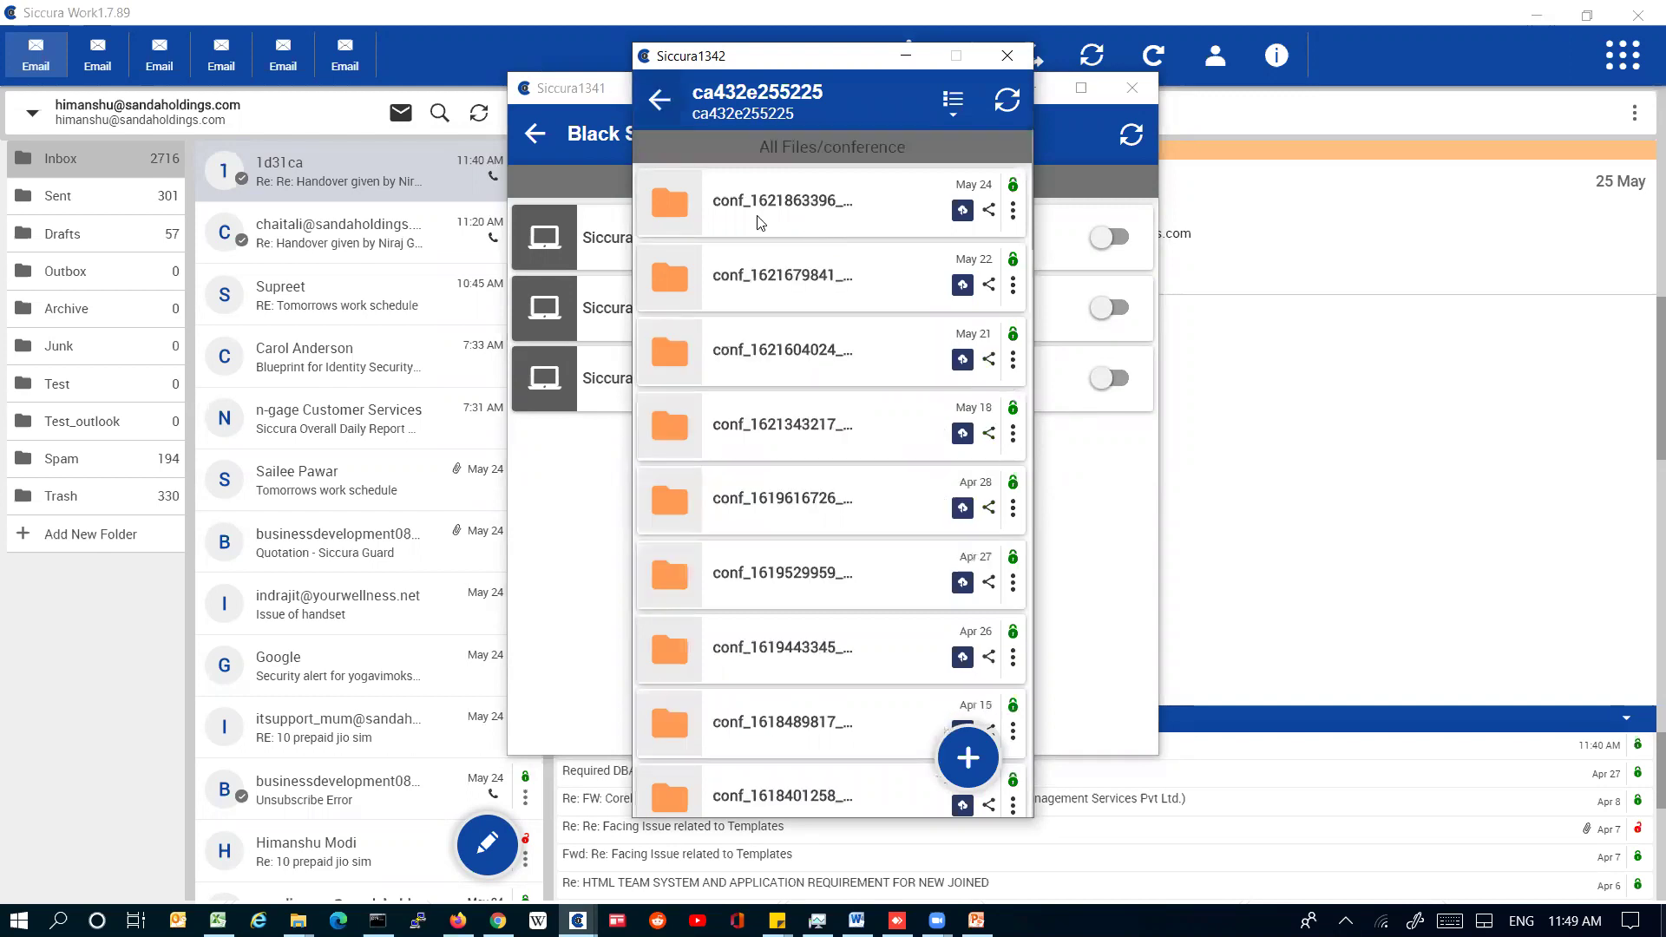
{"action": "left_click", "coordinate": [769, 357]}
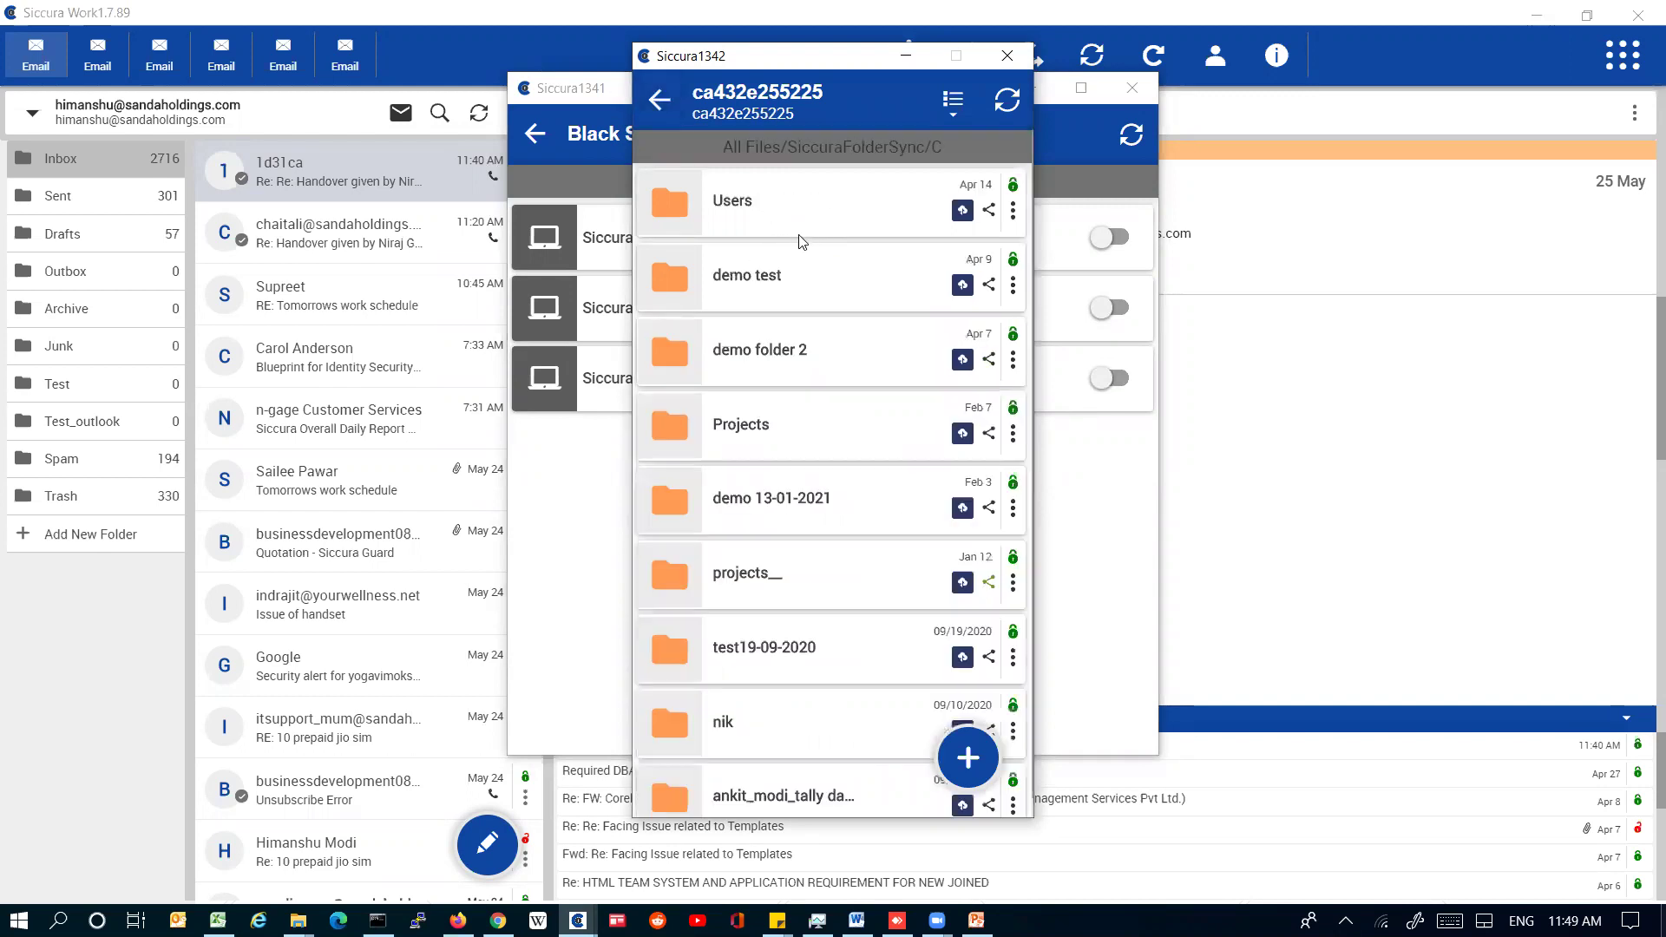
{"action": "double_click", "coordinate": [805, 222]}
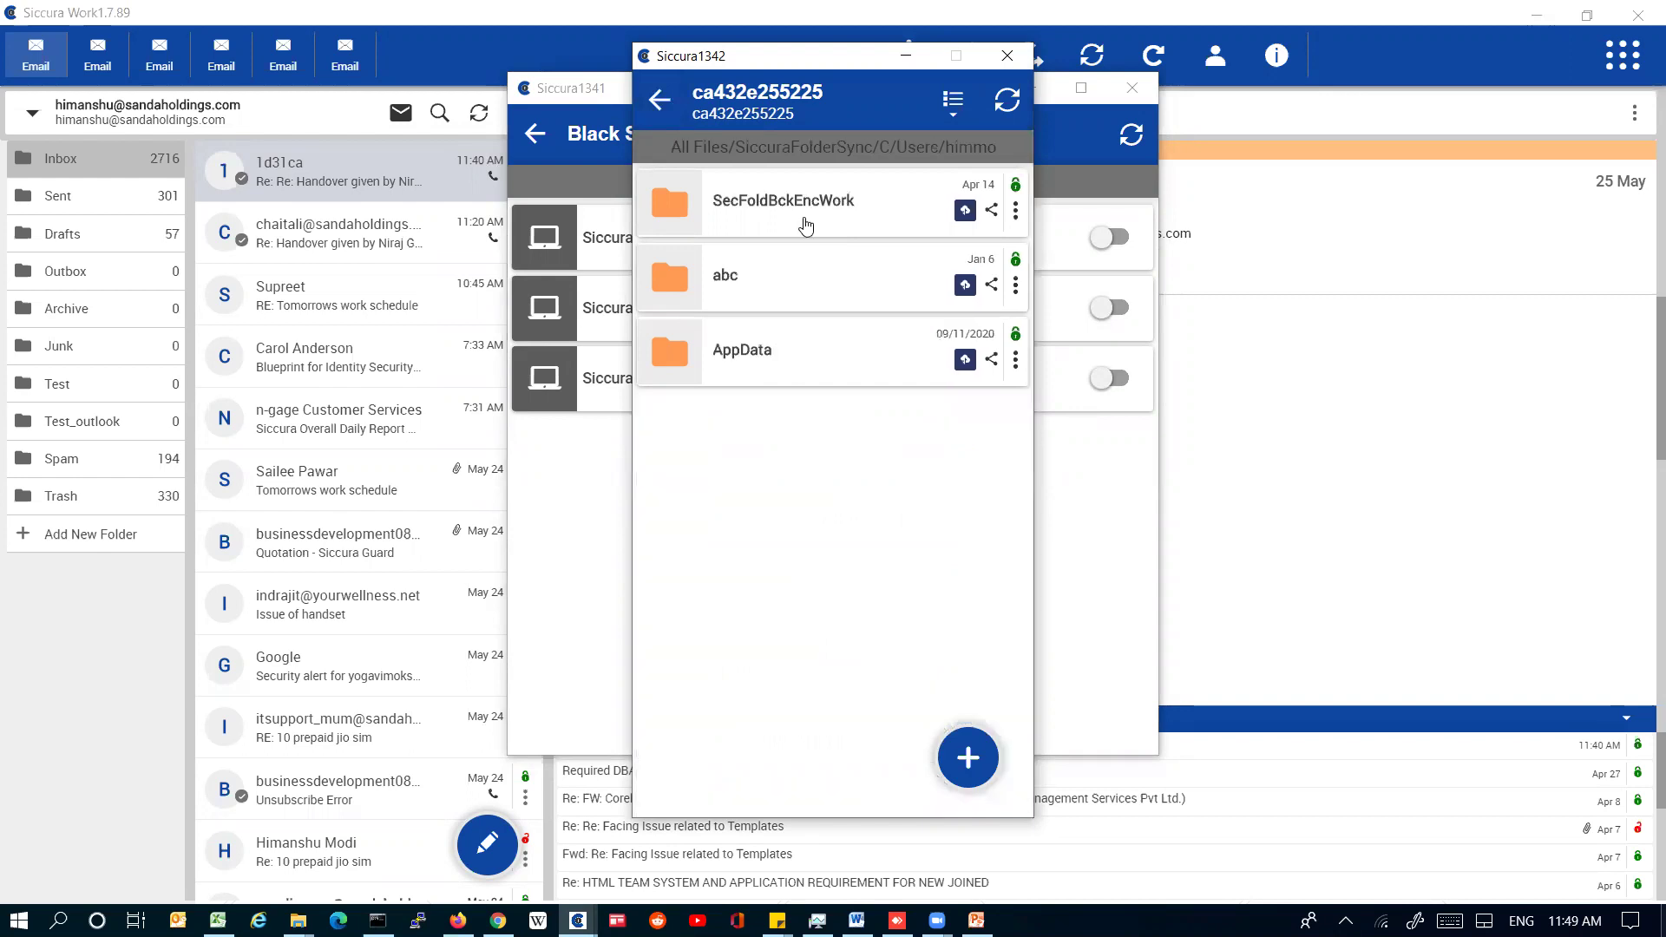
{"action": "left_click", "coordinate": [805, 223]}
{"action": "left_click", "coordinate": [821, 340]}
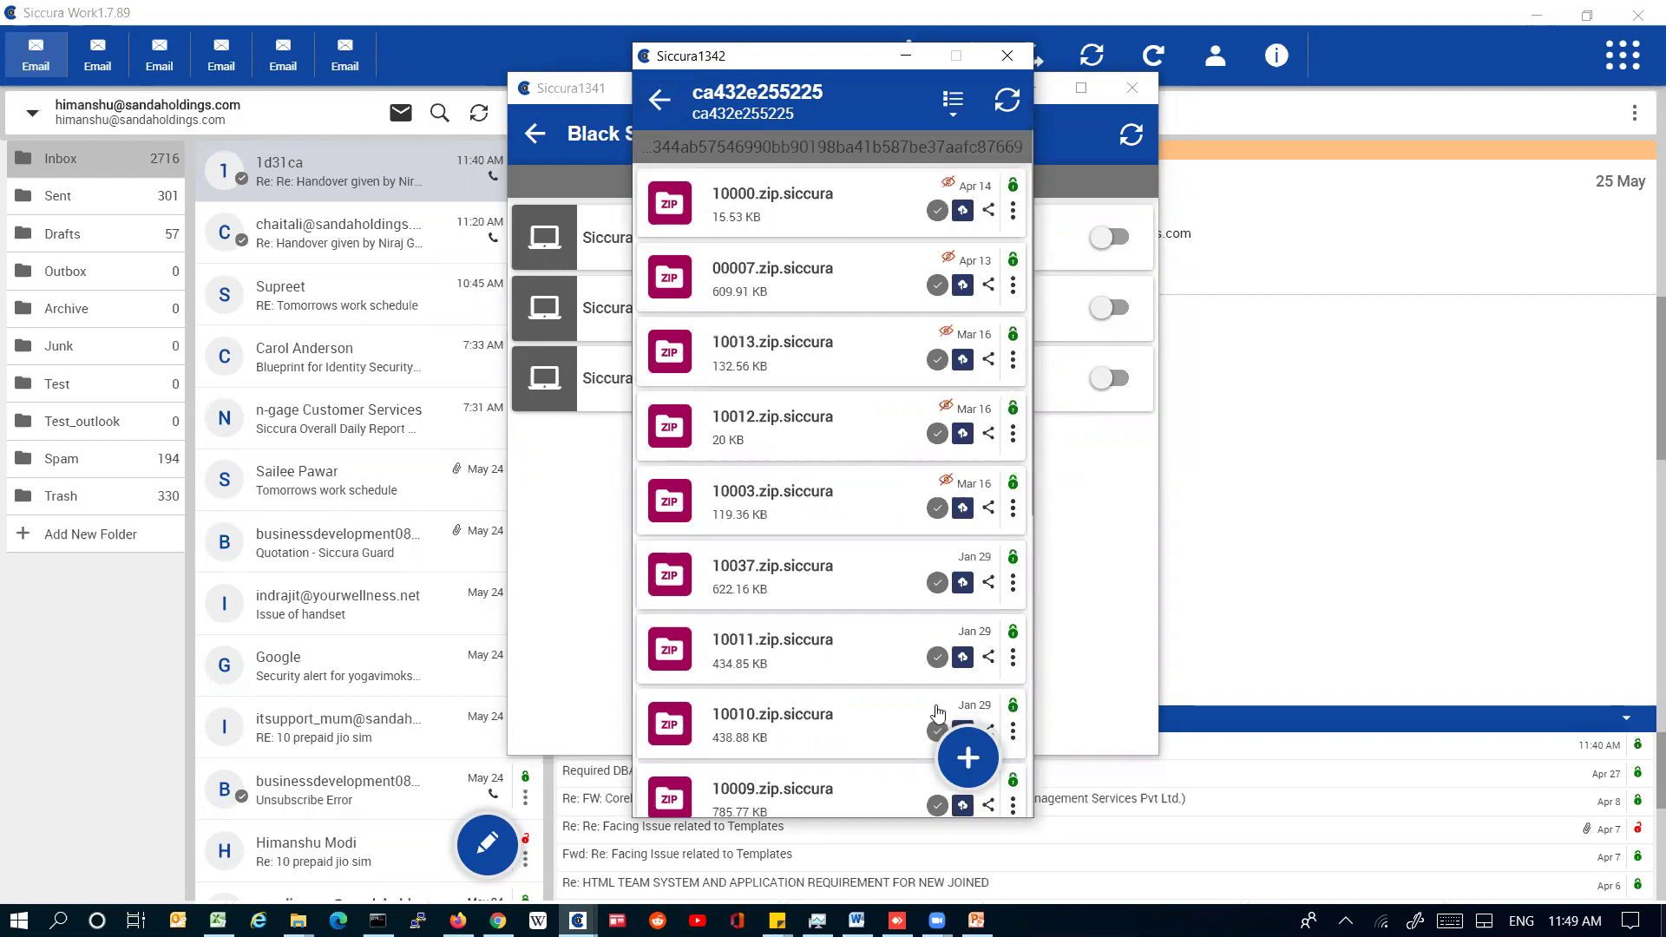
Check Version Management for the backup file 10007.zip.siccura, then close the version list
{"action": "scroll", "coordinate": [936, 713], "scroll_direction": "down", "scroll_amount": 2}
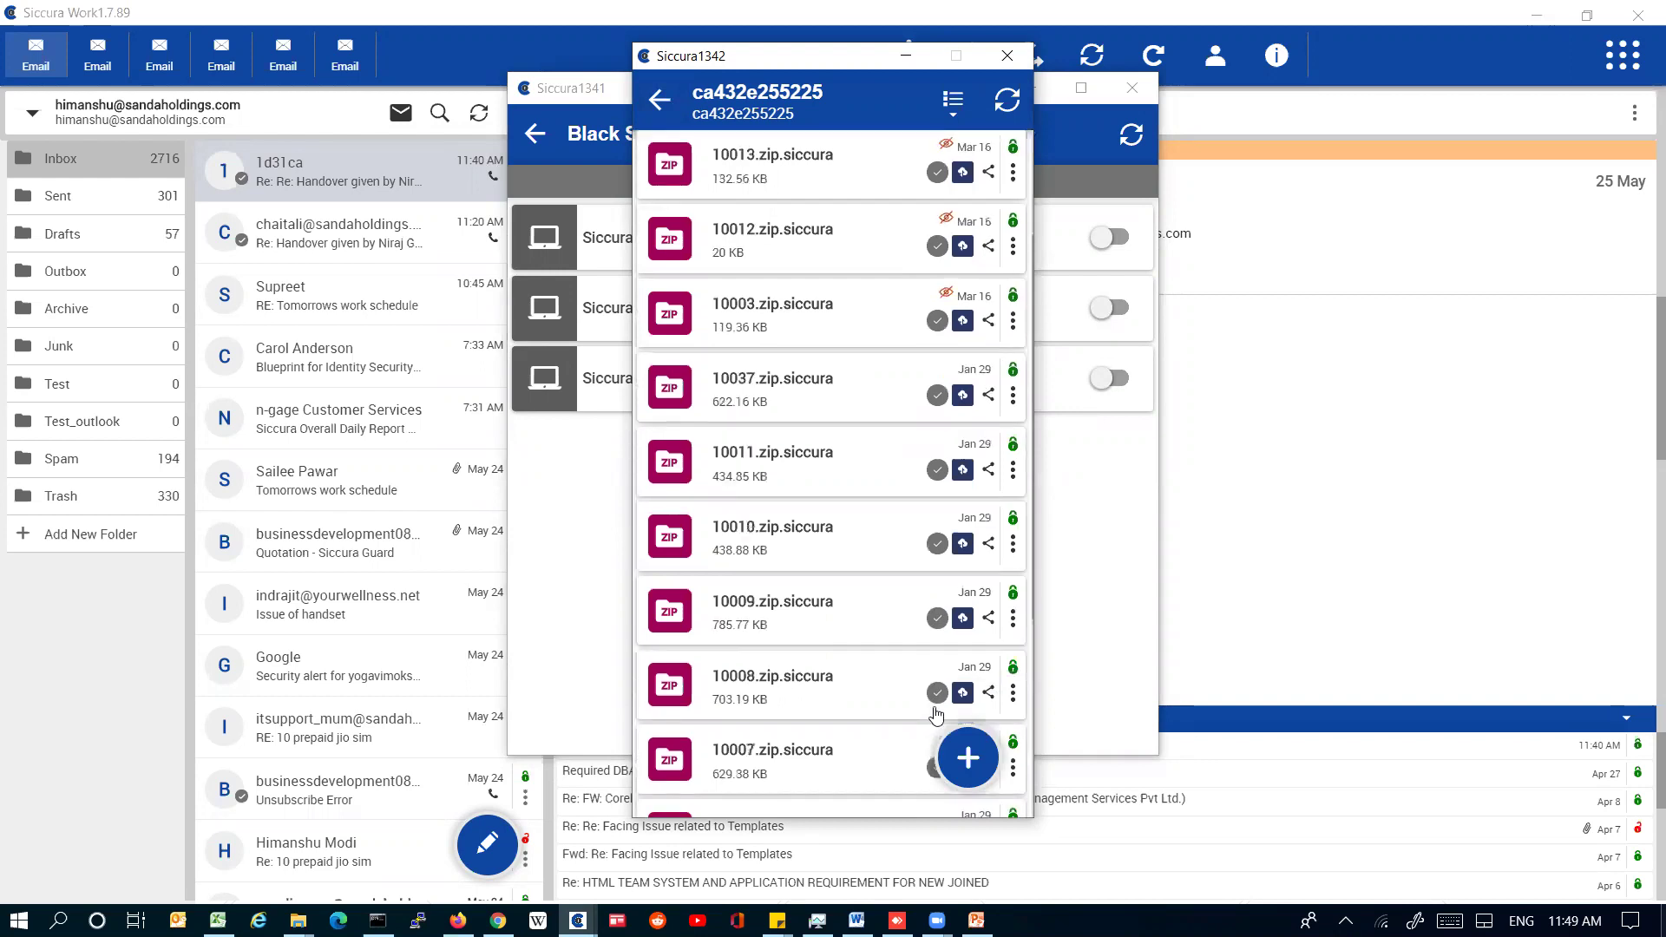
{"action": "scroll", "coordinate": [1007, 603], "scroll_direction": "down", "scroll_amount": 2}
{"action": "left_click", "coordinate": [1010, 603]}
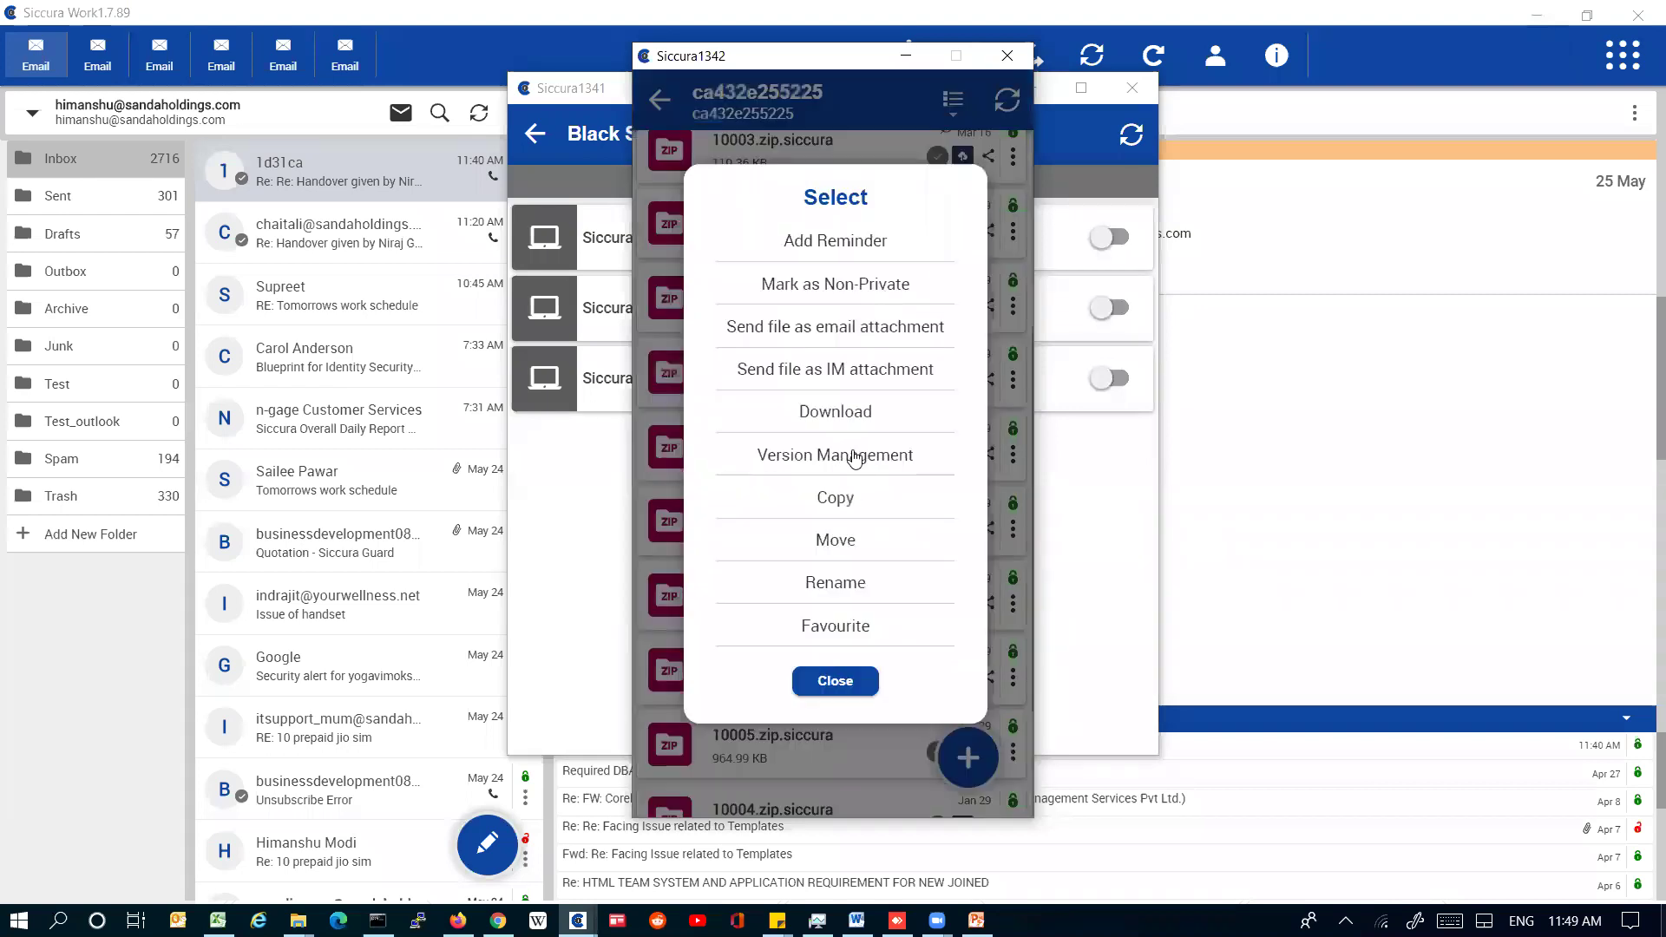
{"action": "left_click", "coordinate": [856, 469]}
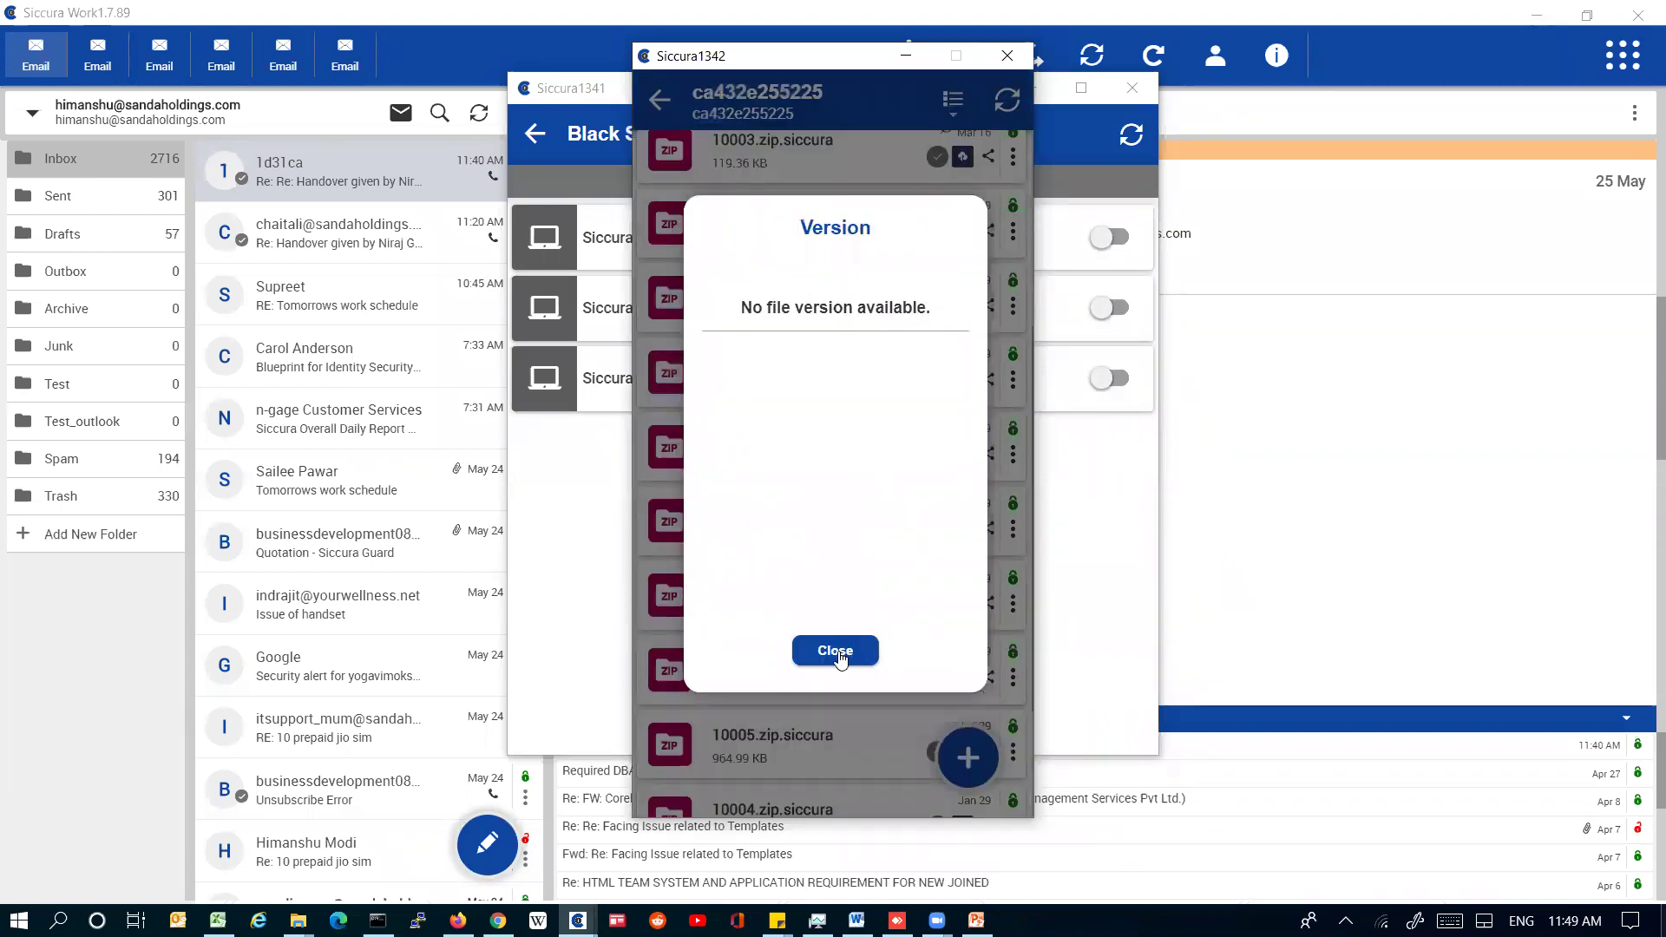
{"action": "left_click", "coordinate": [838, 655]}
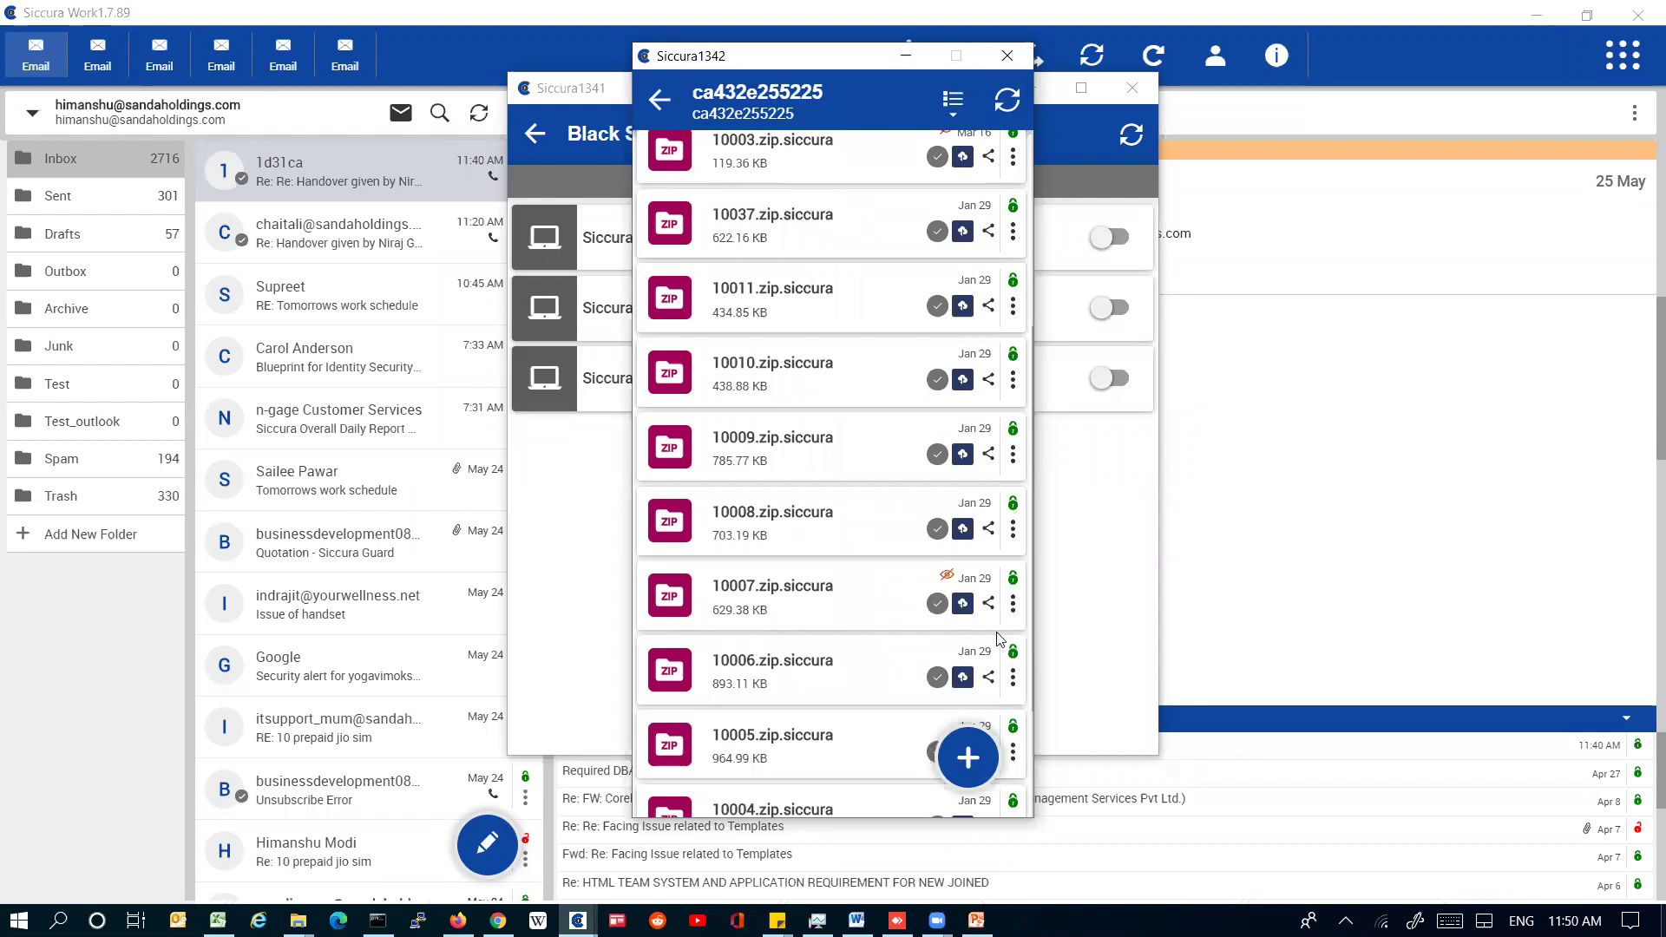
Refresh the encrypted backup listing and the SecFoldBckEncWork folder, then return to its parent folder
{"action": "left_click", "coordinate": [1005, 112]}
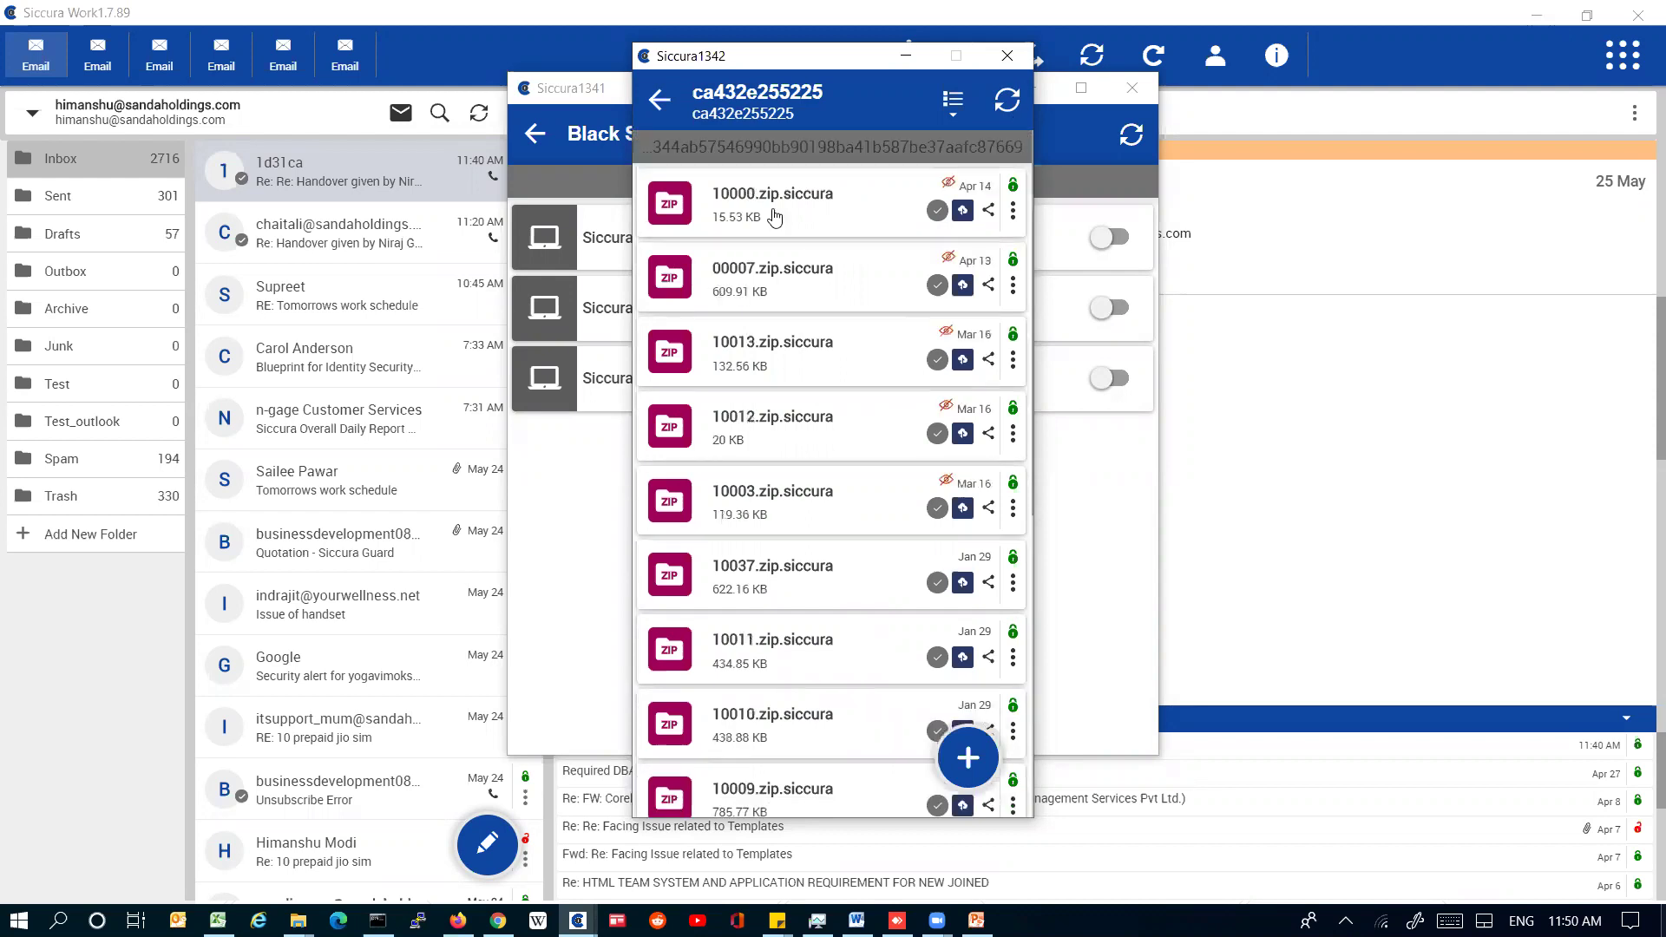
{"action": "left_click", "coordinate": [662, 102]}
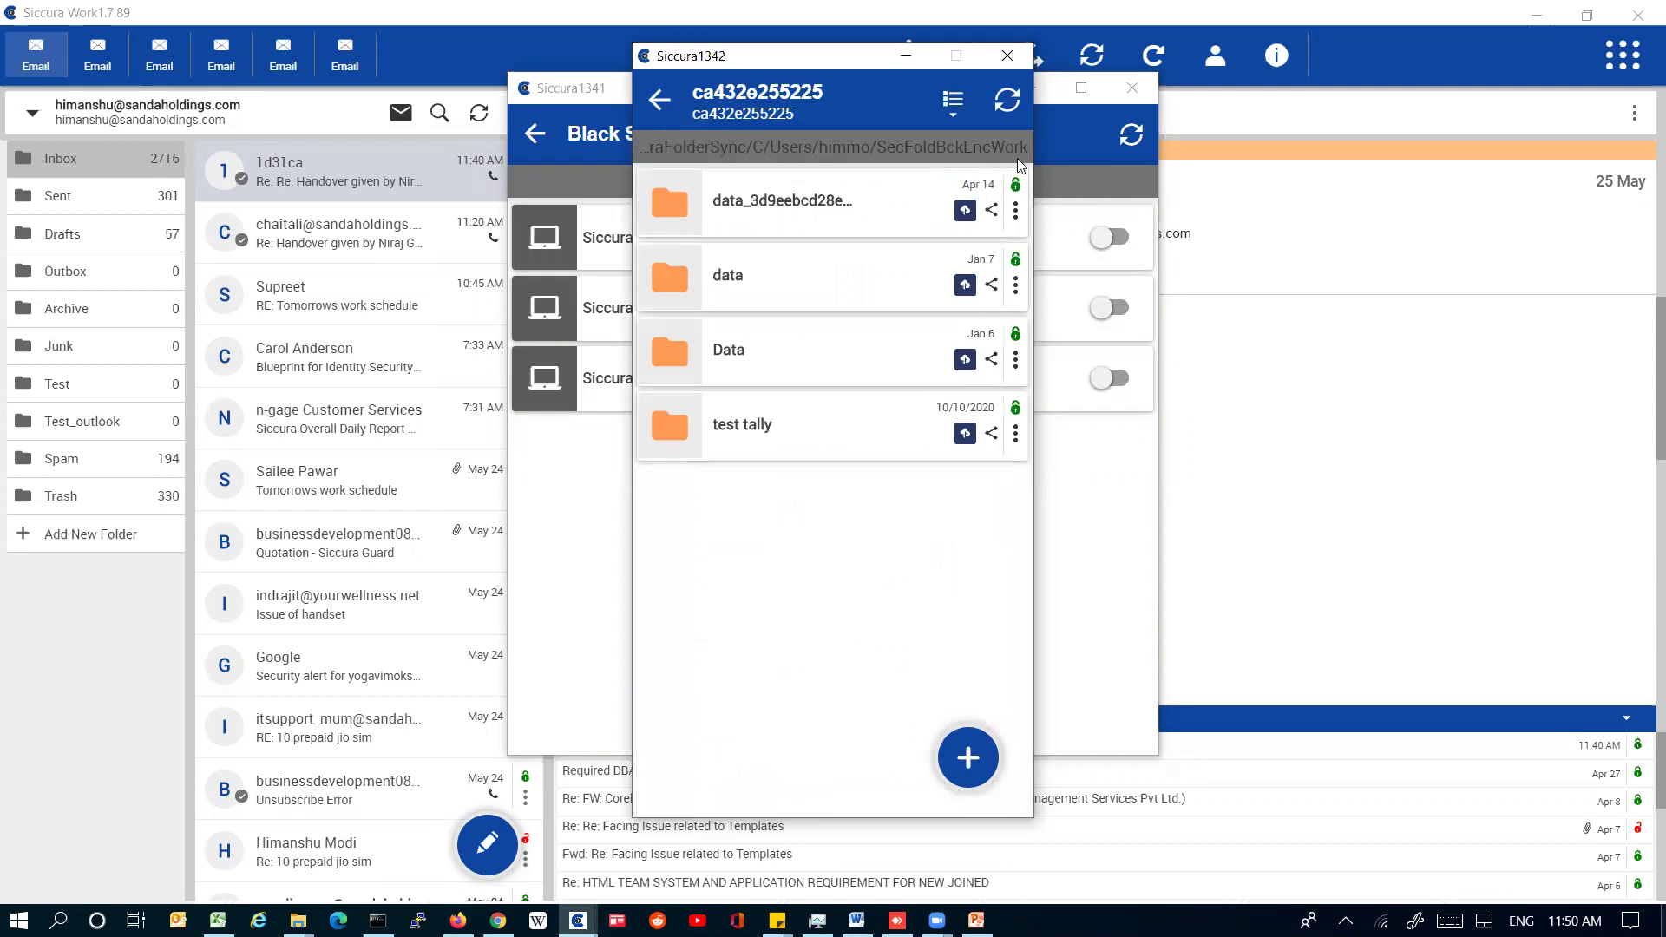
{"action": "left_click", "coordinate": [998, 108]}
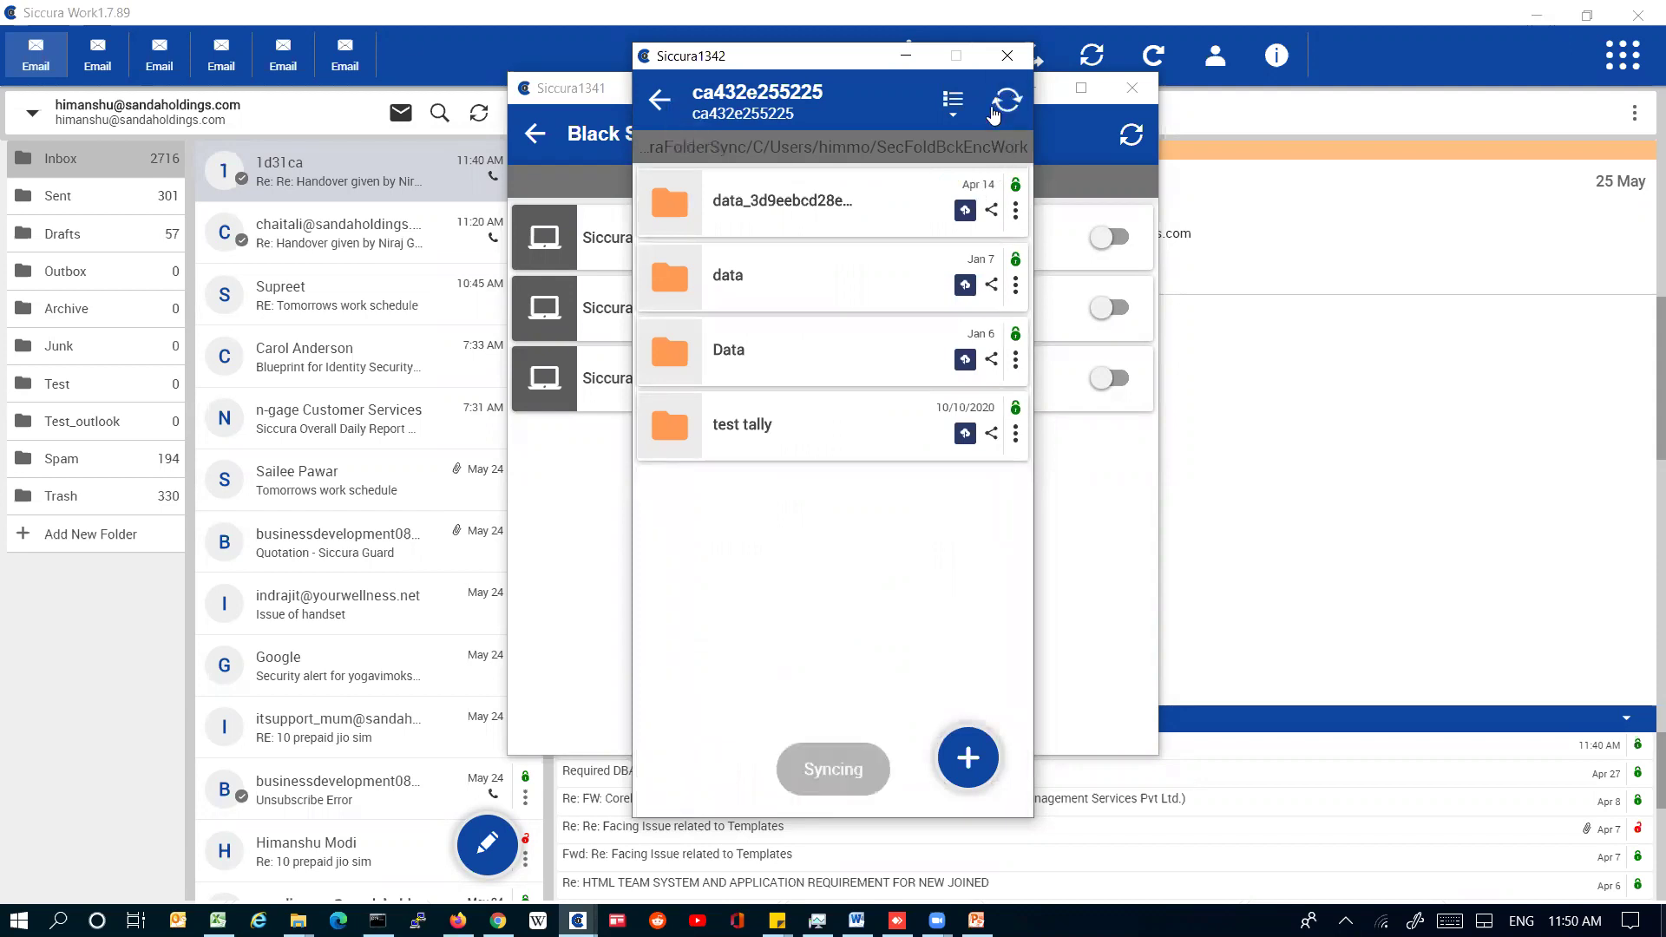
{"action": "left_click", "coordinate": [661, 111]}
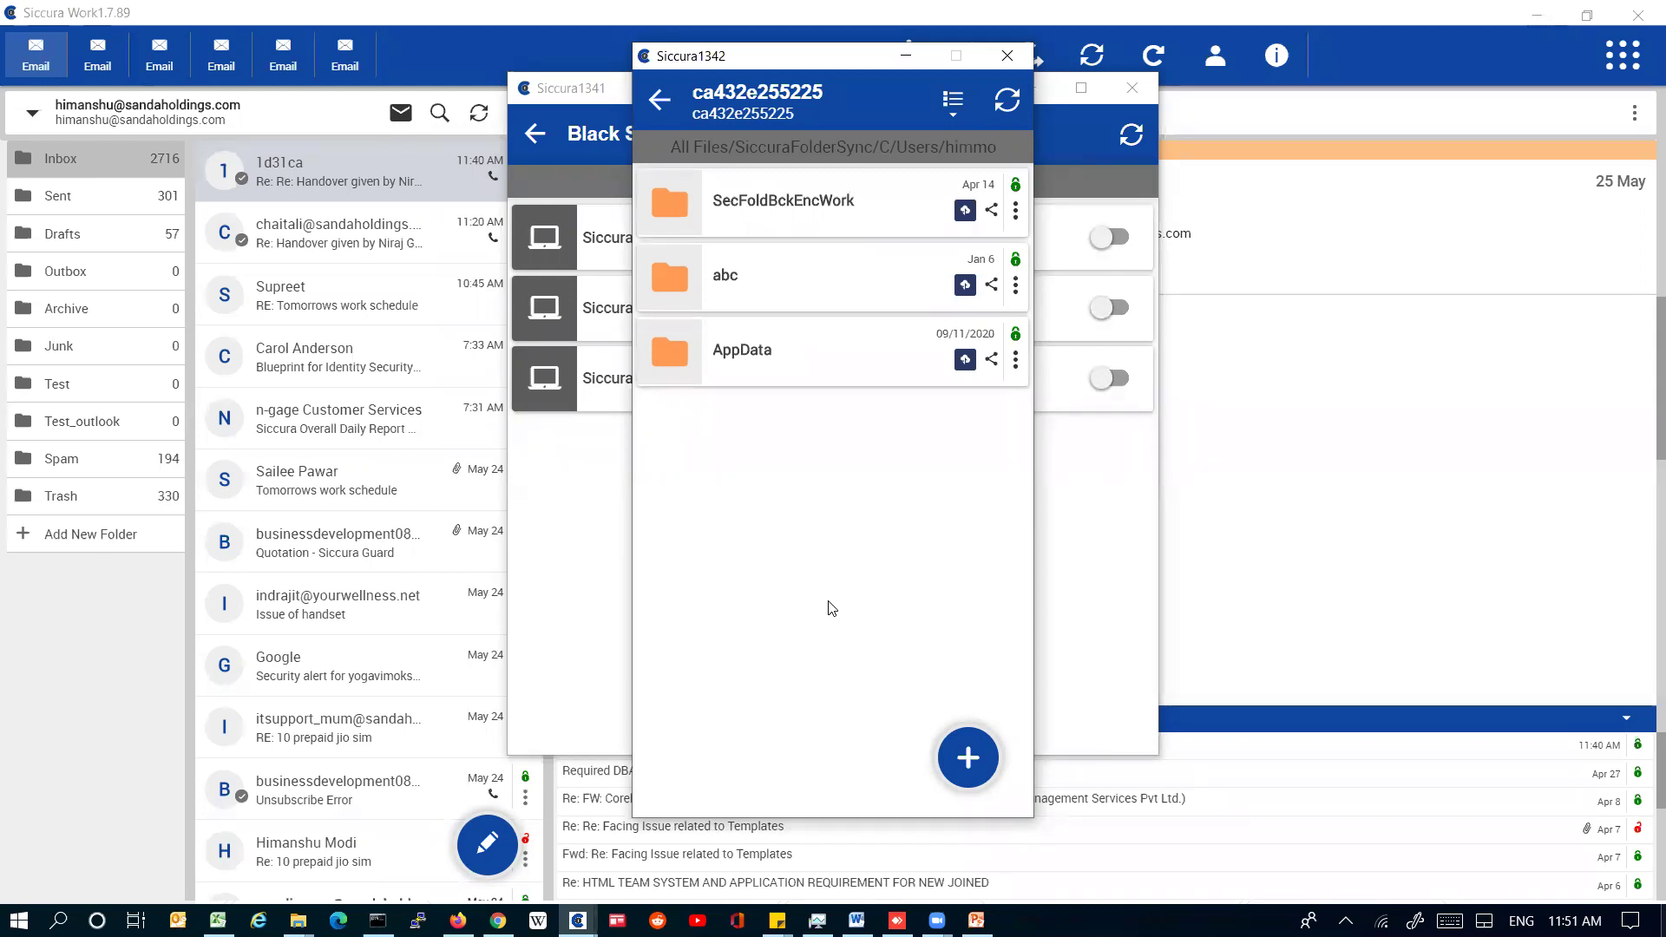
Switch to Chrome and load siccurapartners.com in a new tab
{"action": "left_click", "coordinate": [498, 919]}
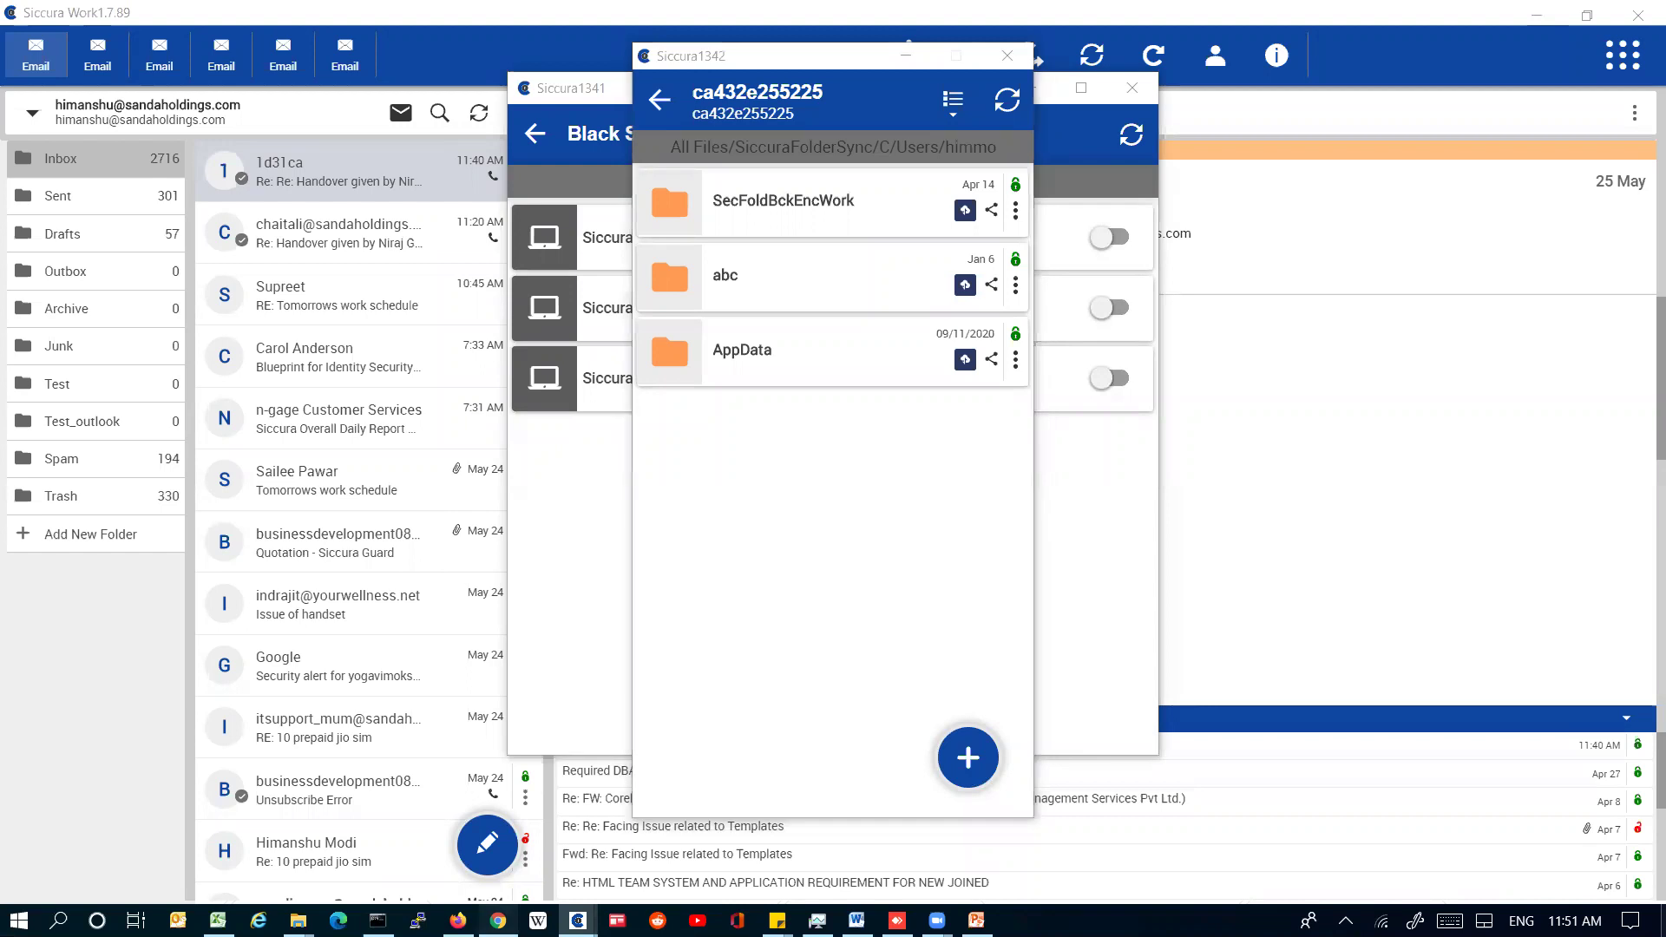
{"action": "left_click", "coordinate": [1409, 19]}
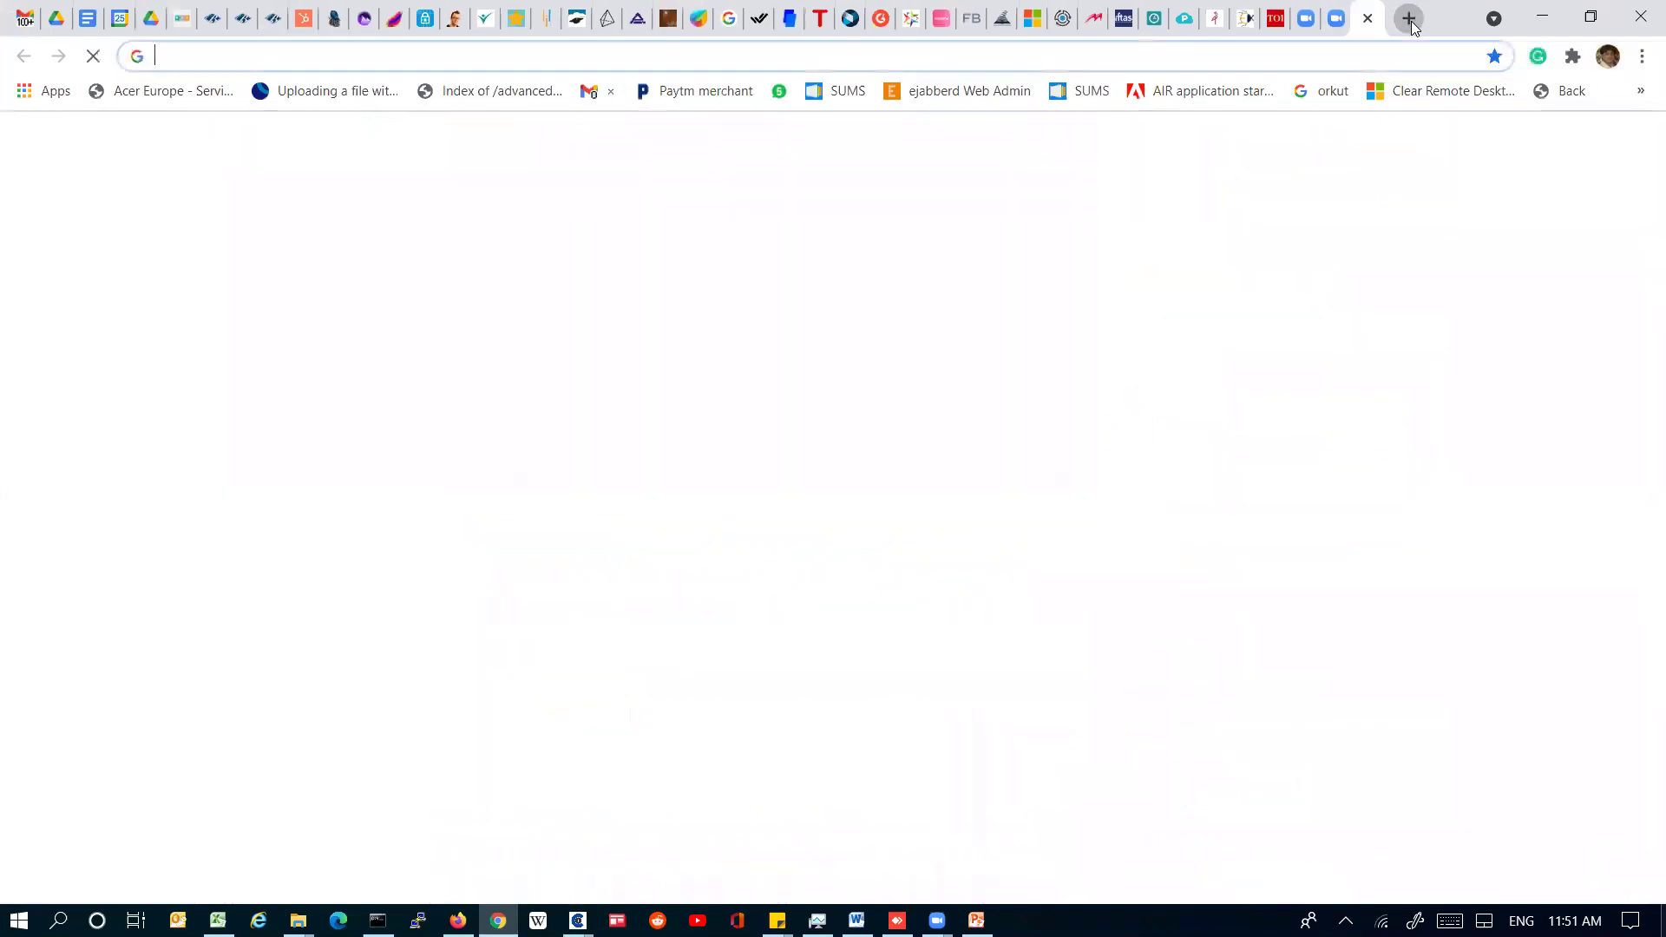
{"action": "type", "text": "siccurapartners.com"}
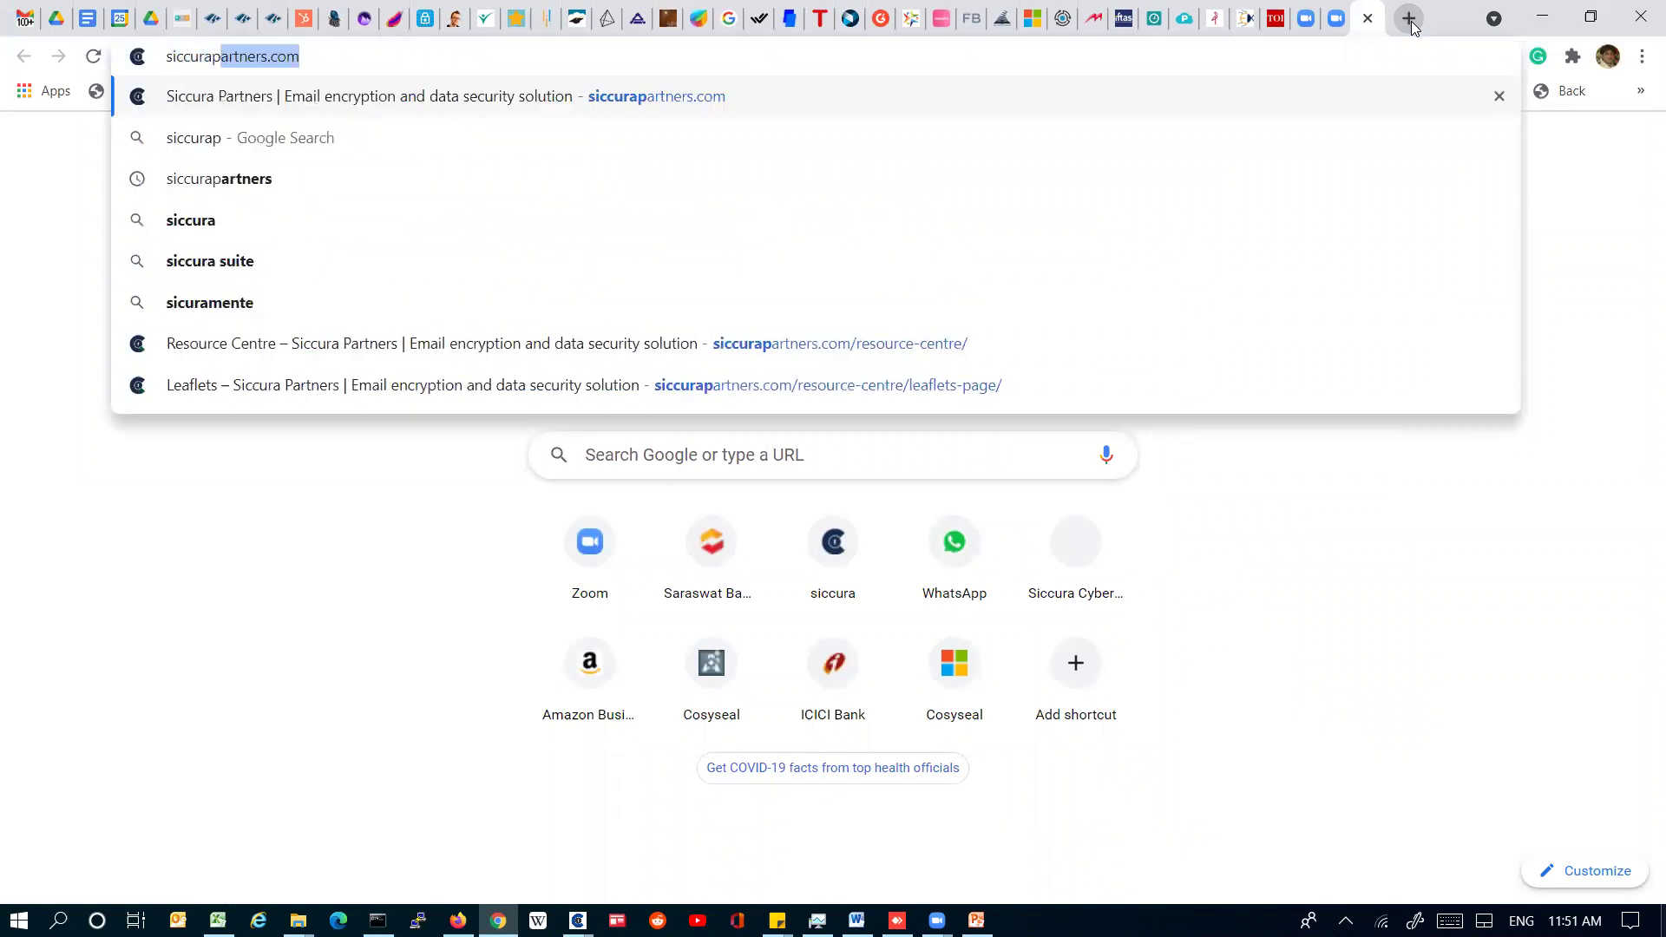
{"action": "key", "text": "Return"}
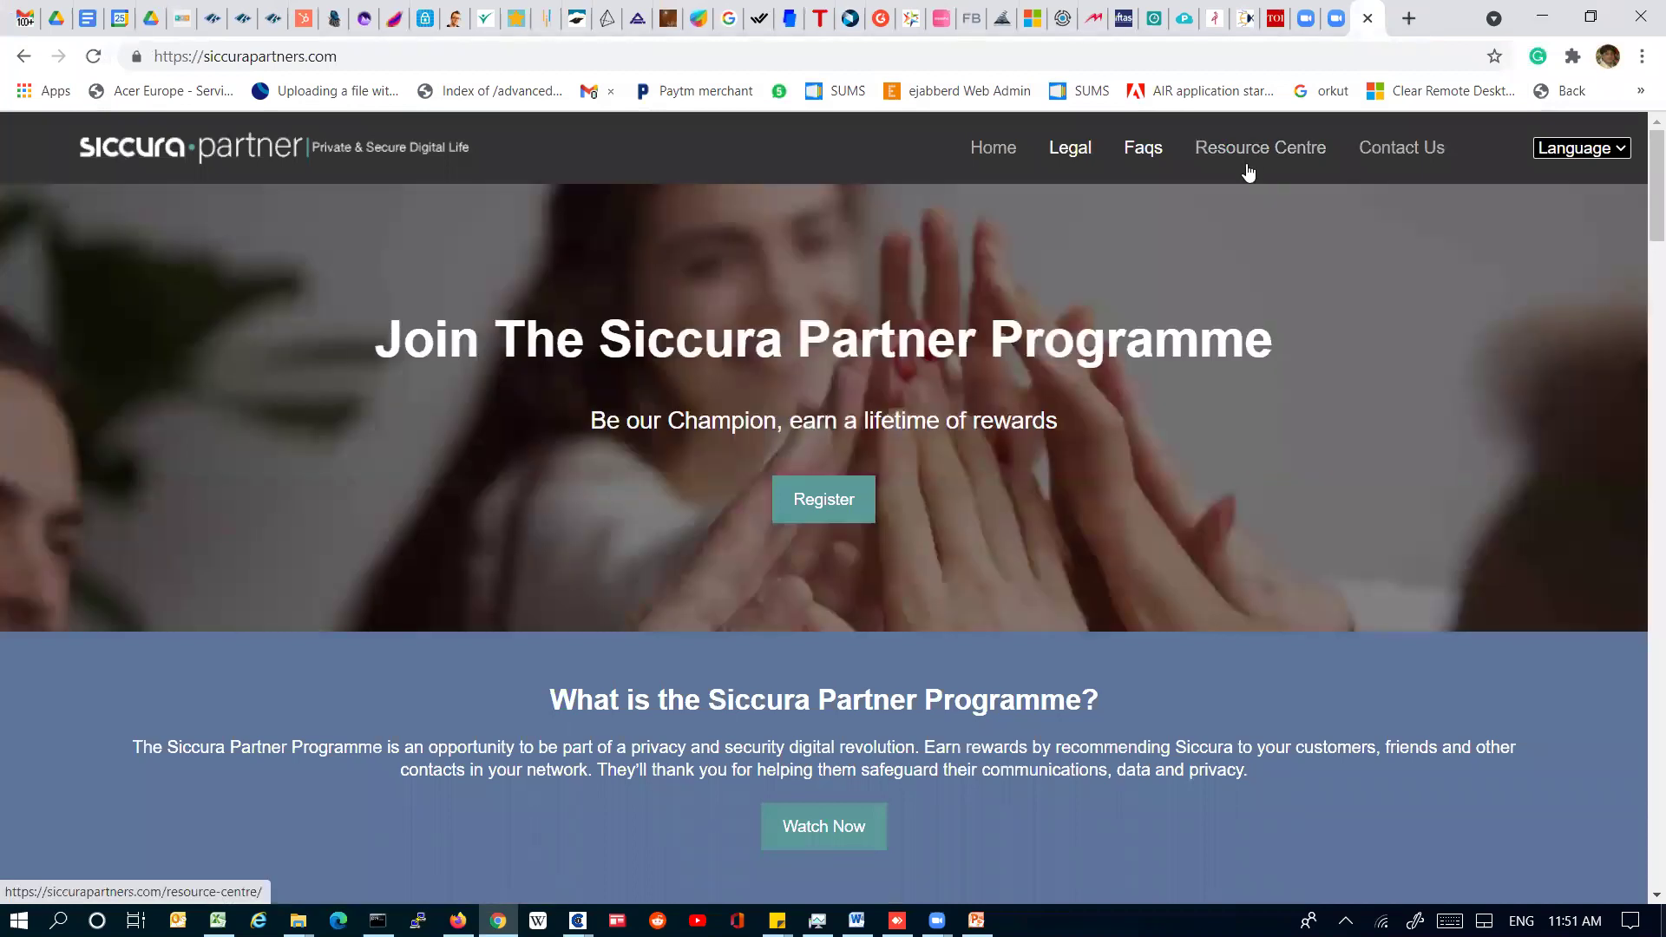
Open the Resource Centre, fill in the access form with saved contact details and log in
{"action": "left_click", "coordinate": [1248, 171]}
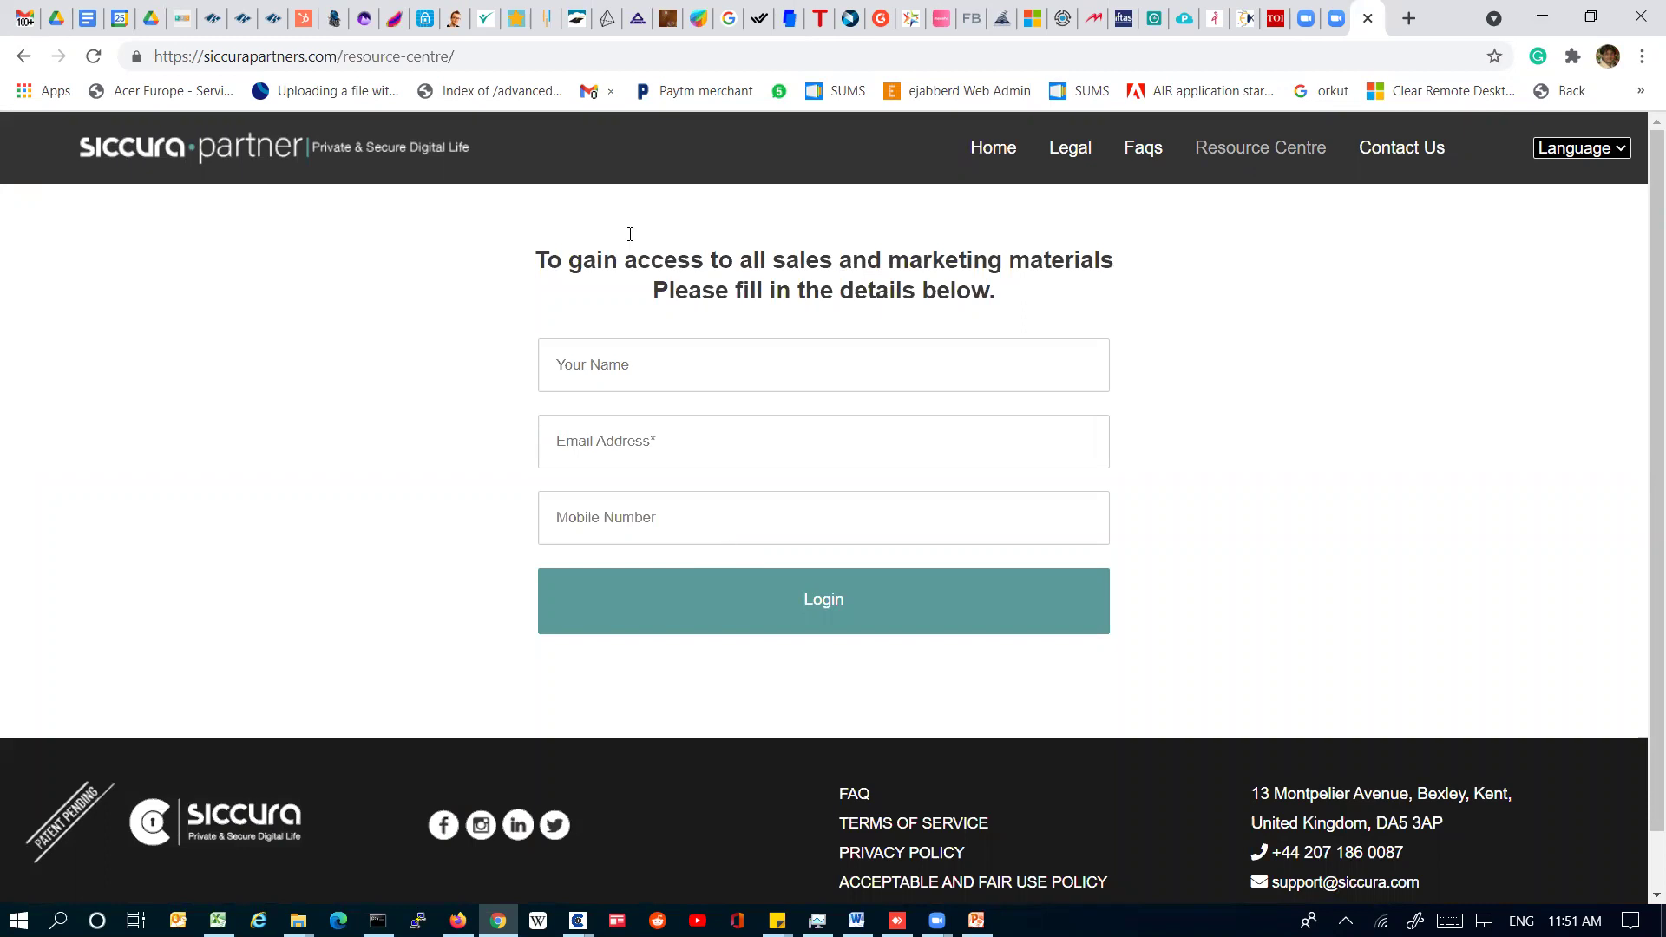
{"action": "left_click", "coordinate": [648, 369]}
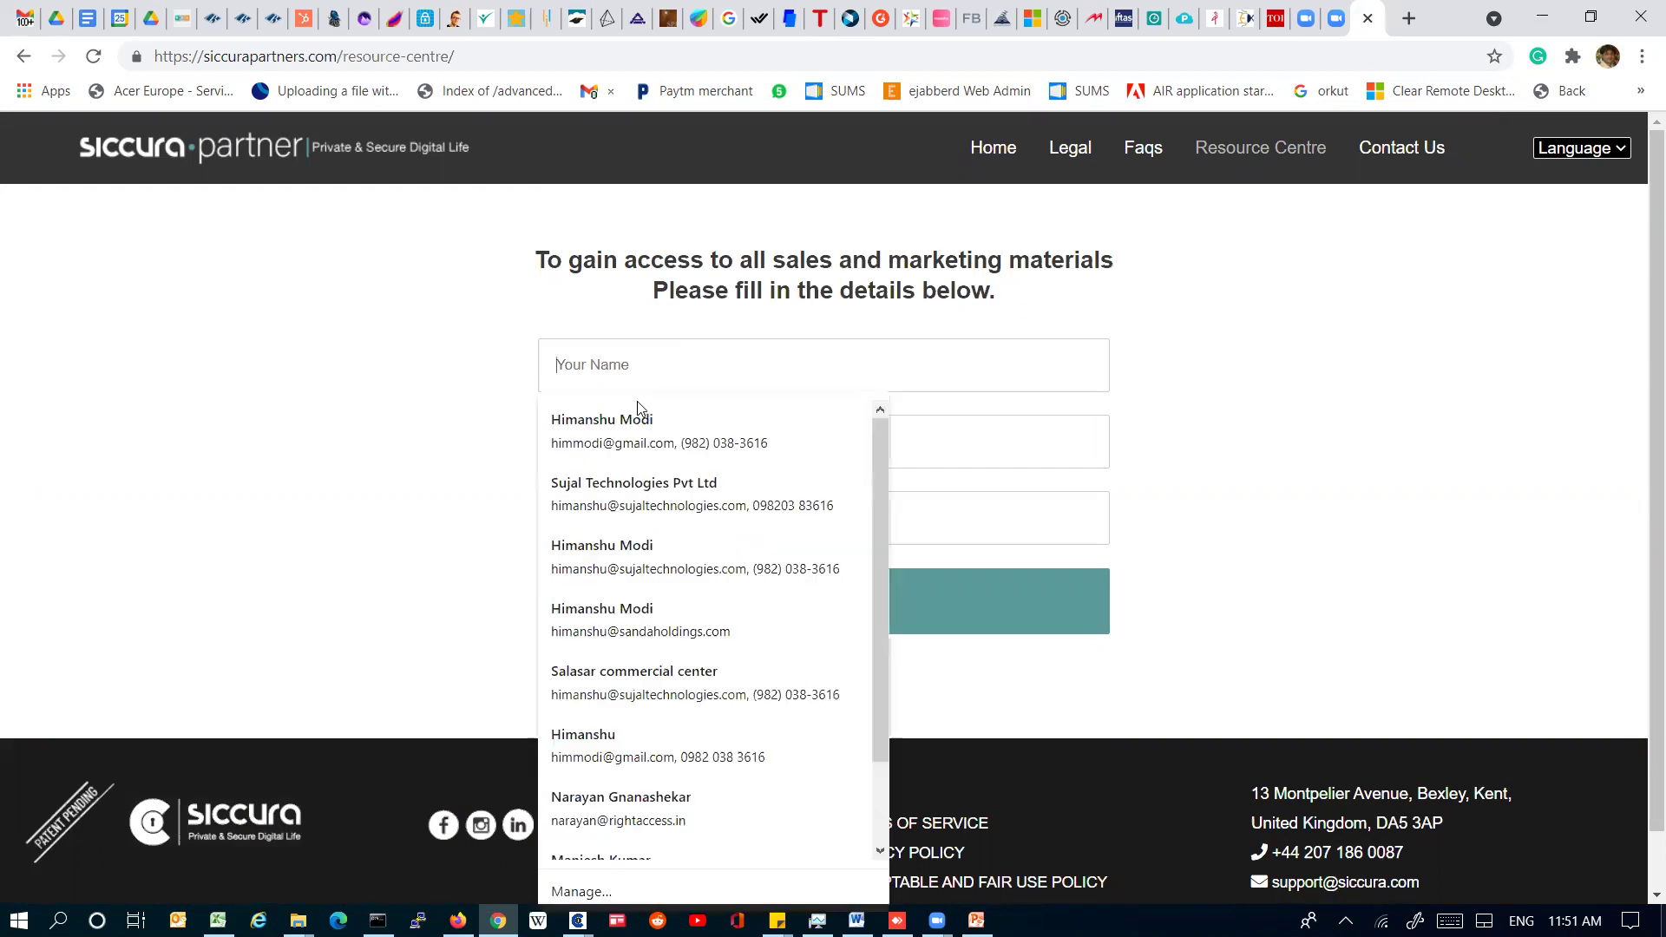
{"action": "left_click", "coordinate": [675, 456]}
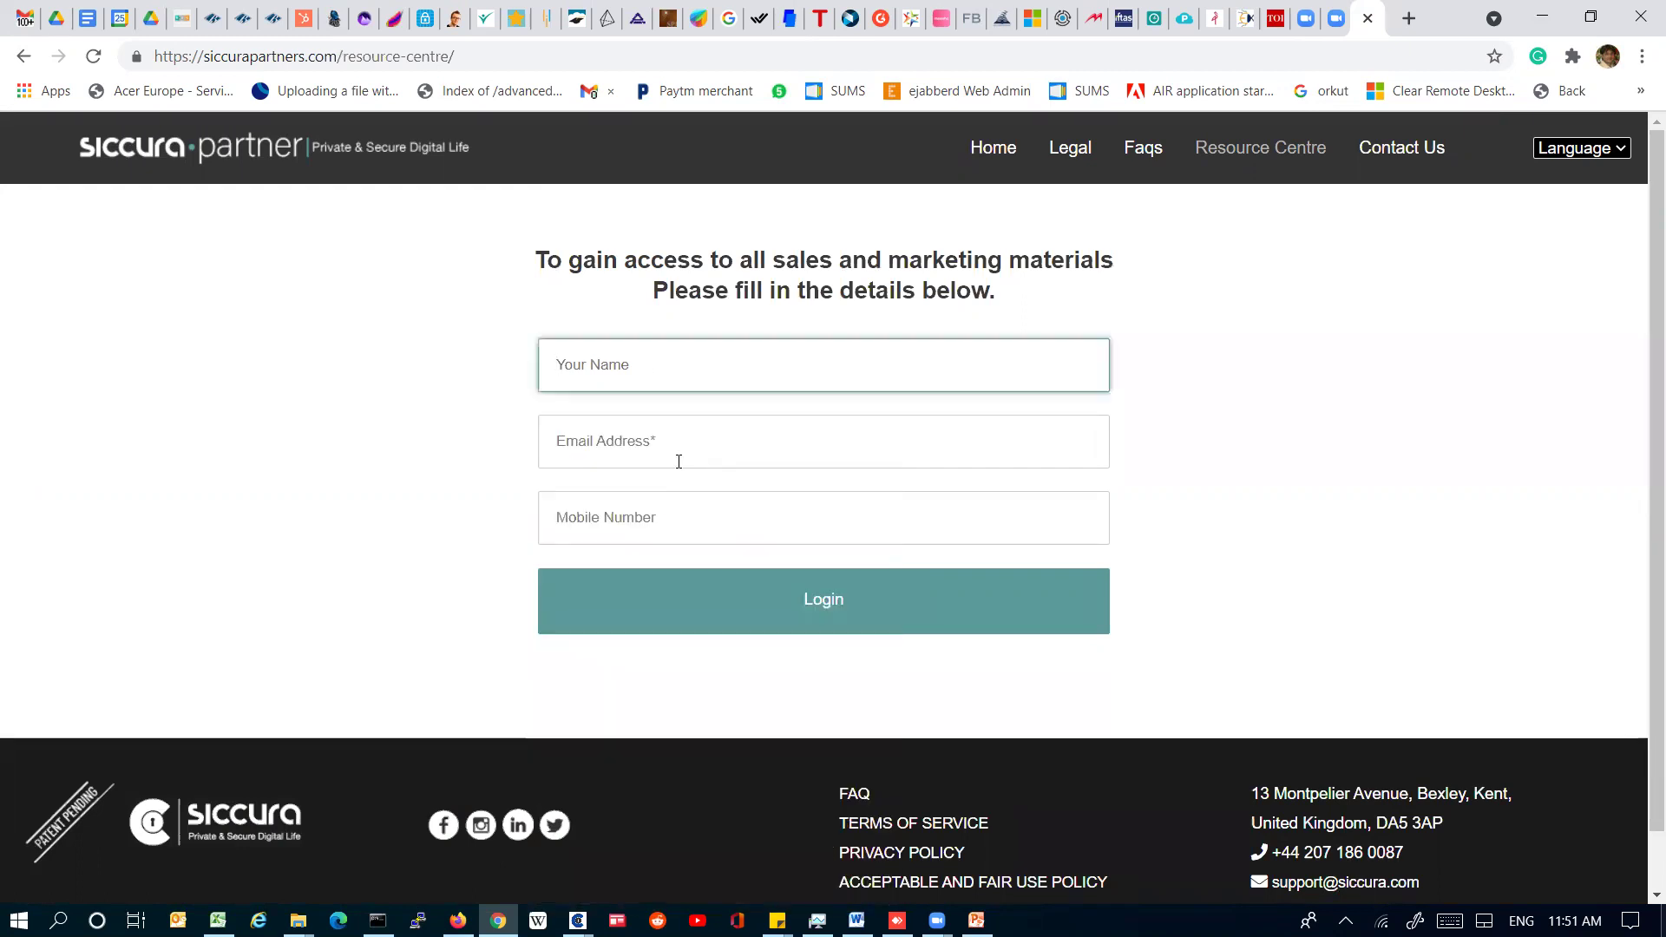
{"action": "left_click", "coordinate": [925, 632]}
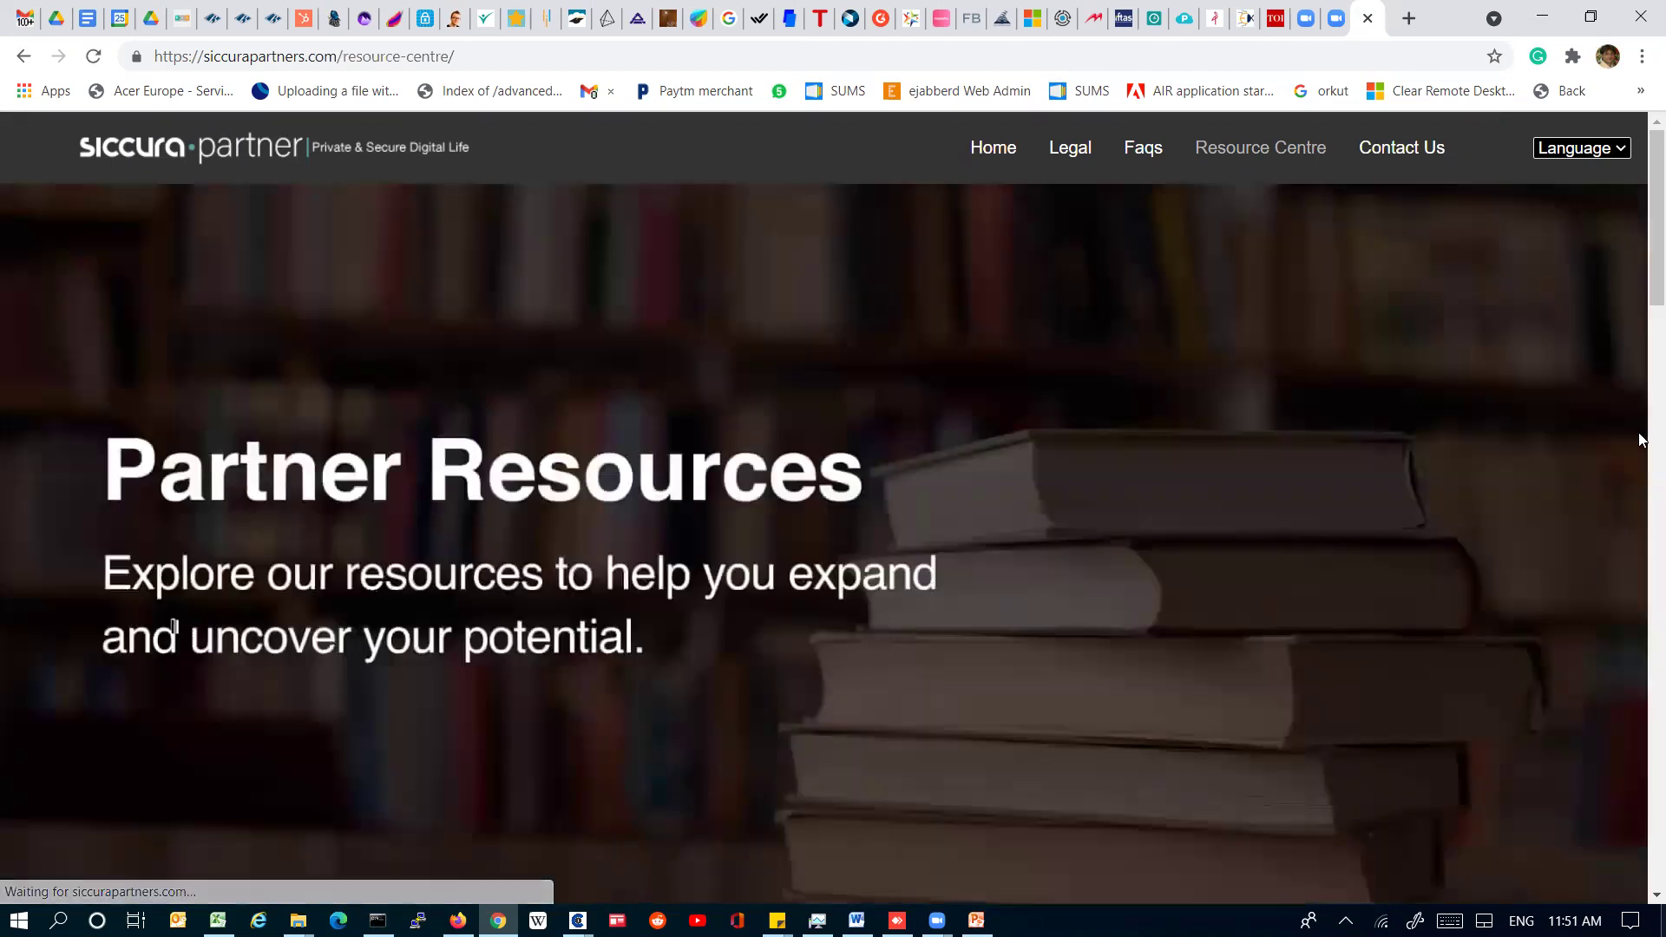
Look over the partner resource categories and open the Social Media materials
{"action": "scroll", "coordinate": [1639, 438], "scroll_direction": "down", "scroll_amount": 10}
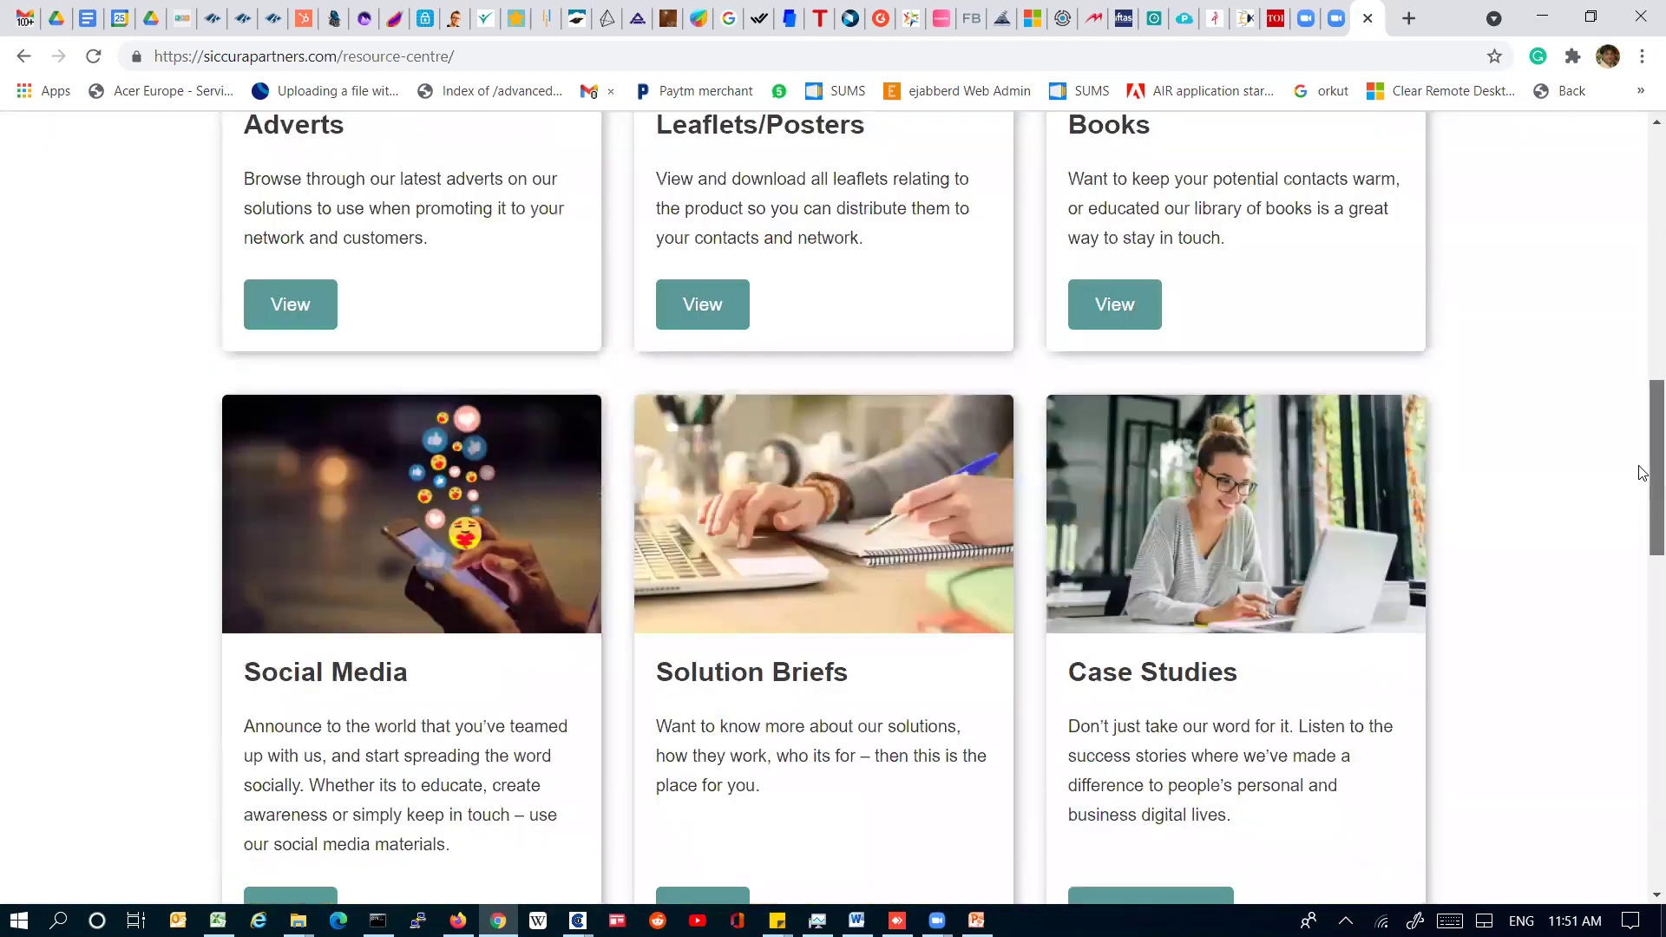
{"action": "scroll", "coordinate": [1640, 473], "scroll_direction": "up", "scroll_amount": 2}
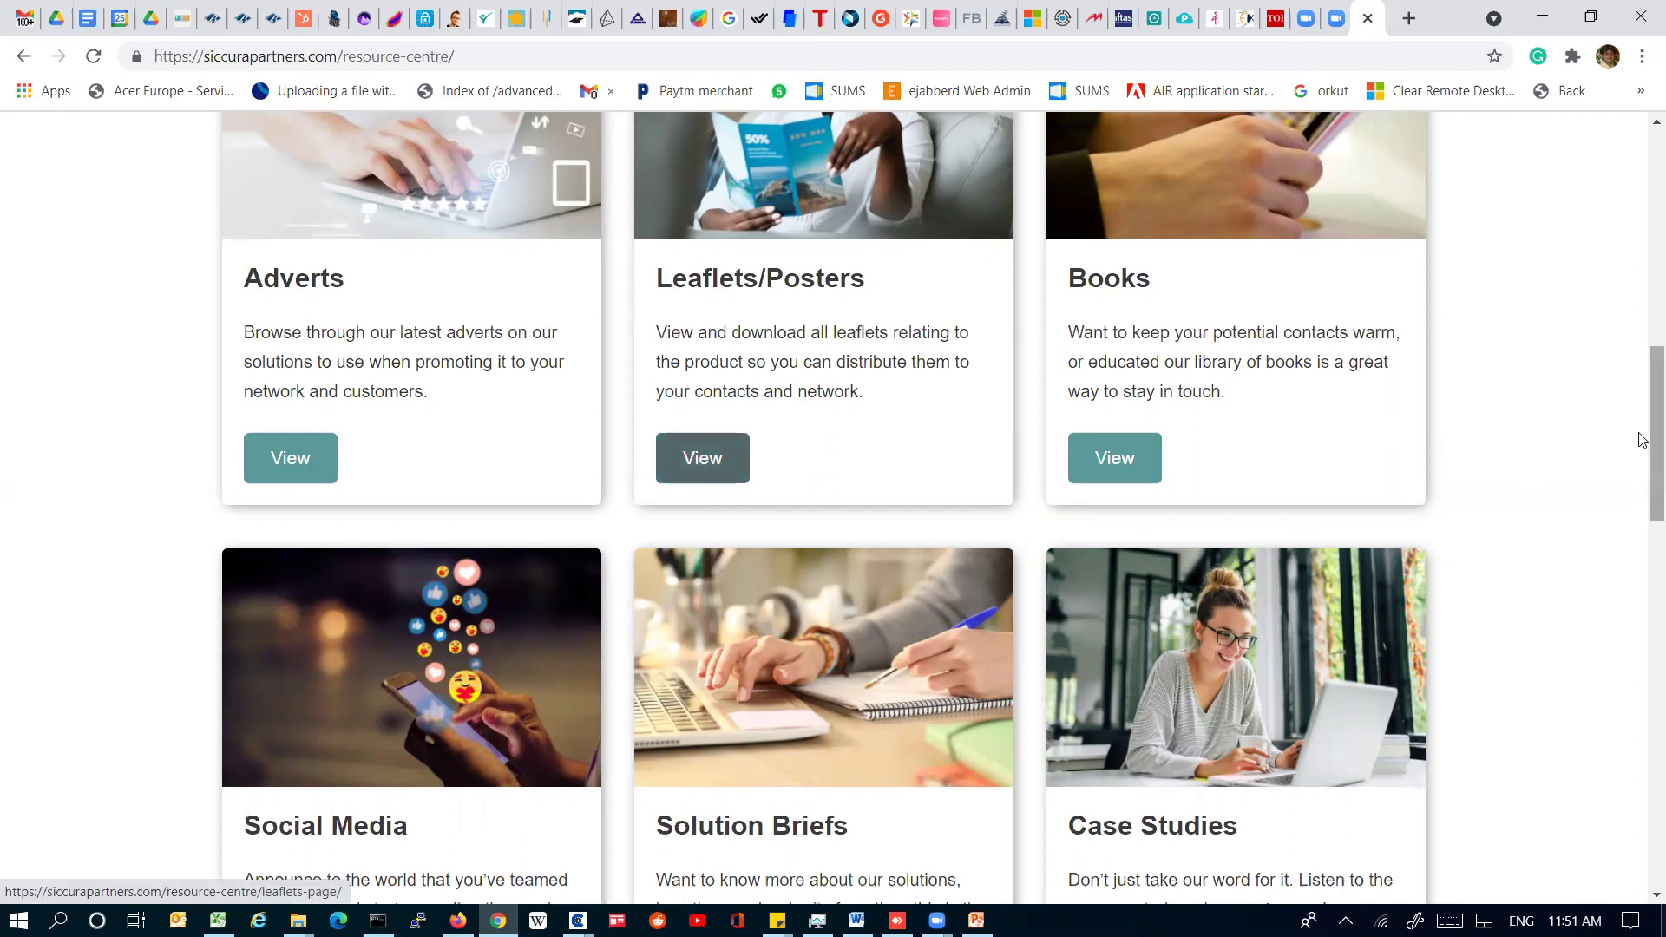
{"action": "scroll", "coordinate": [1640, 572], "scroll_direction": "down", "scroll_amount": 7}
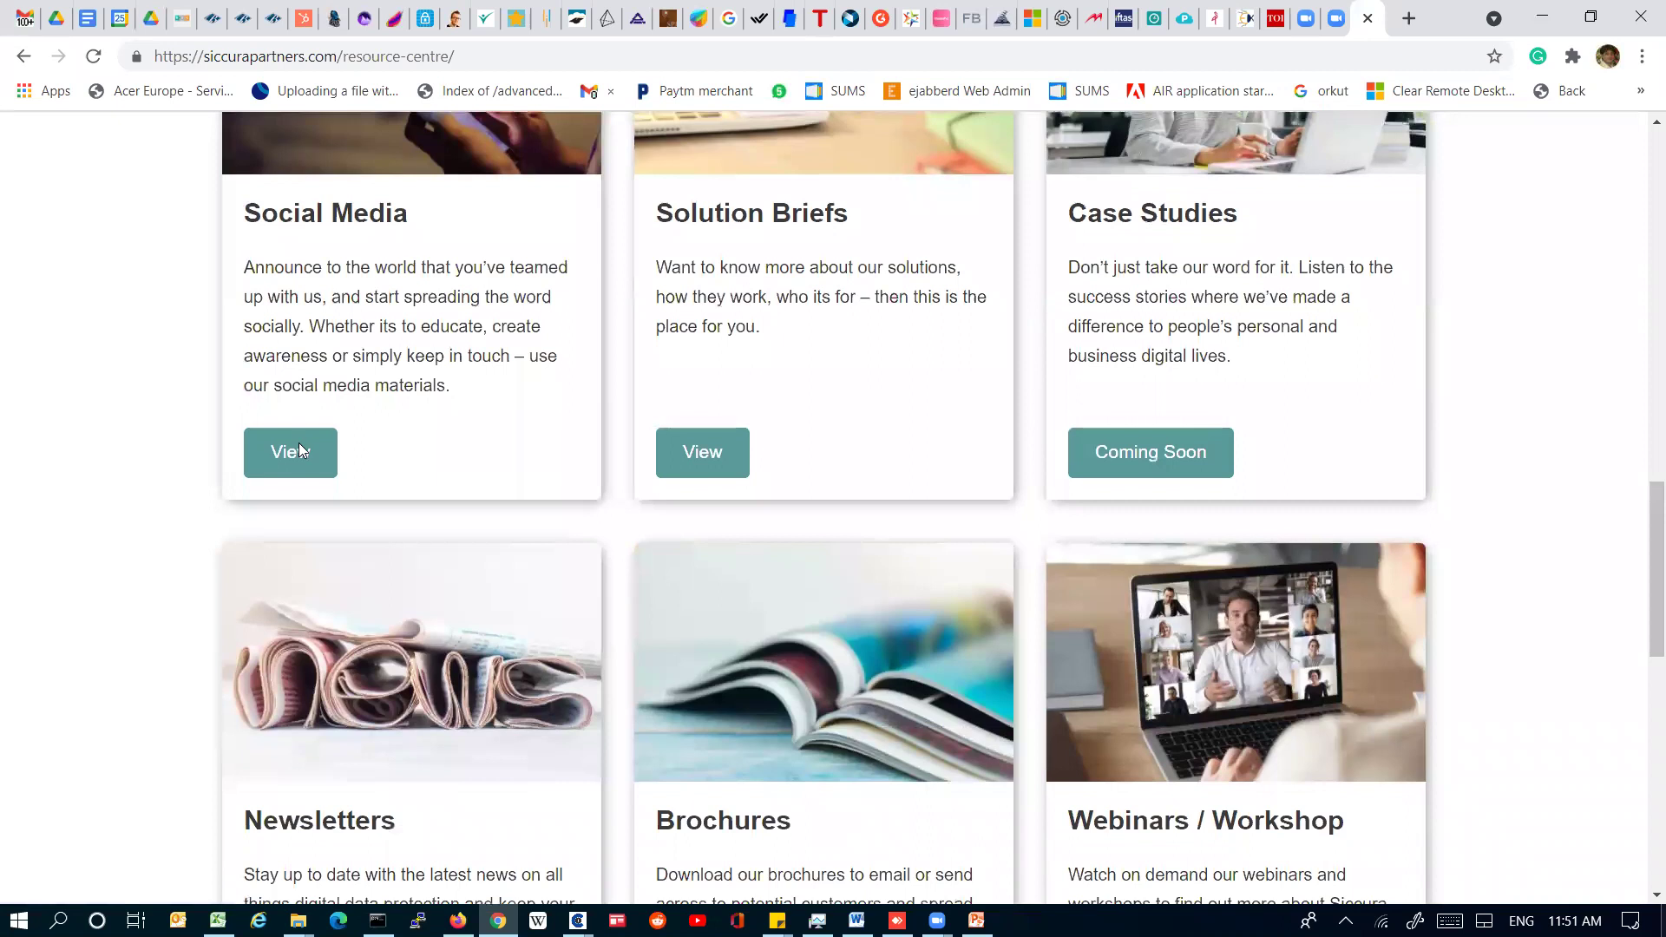
{"action": "left_click", "coordinate": [299, 449]}
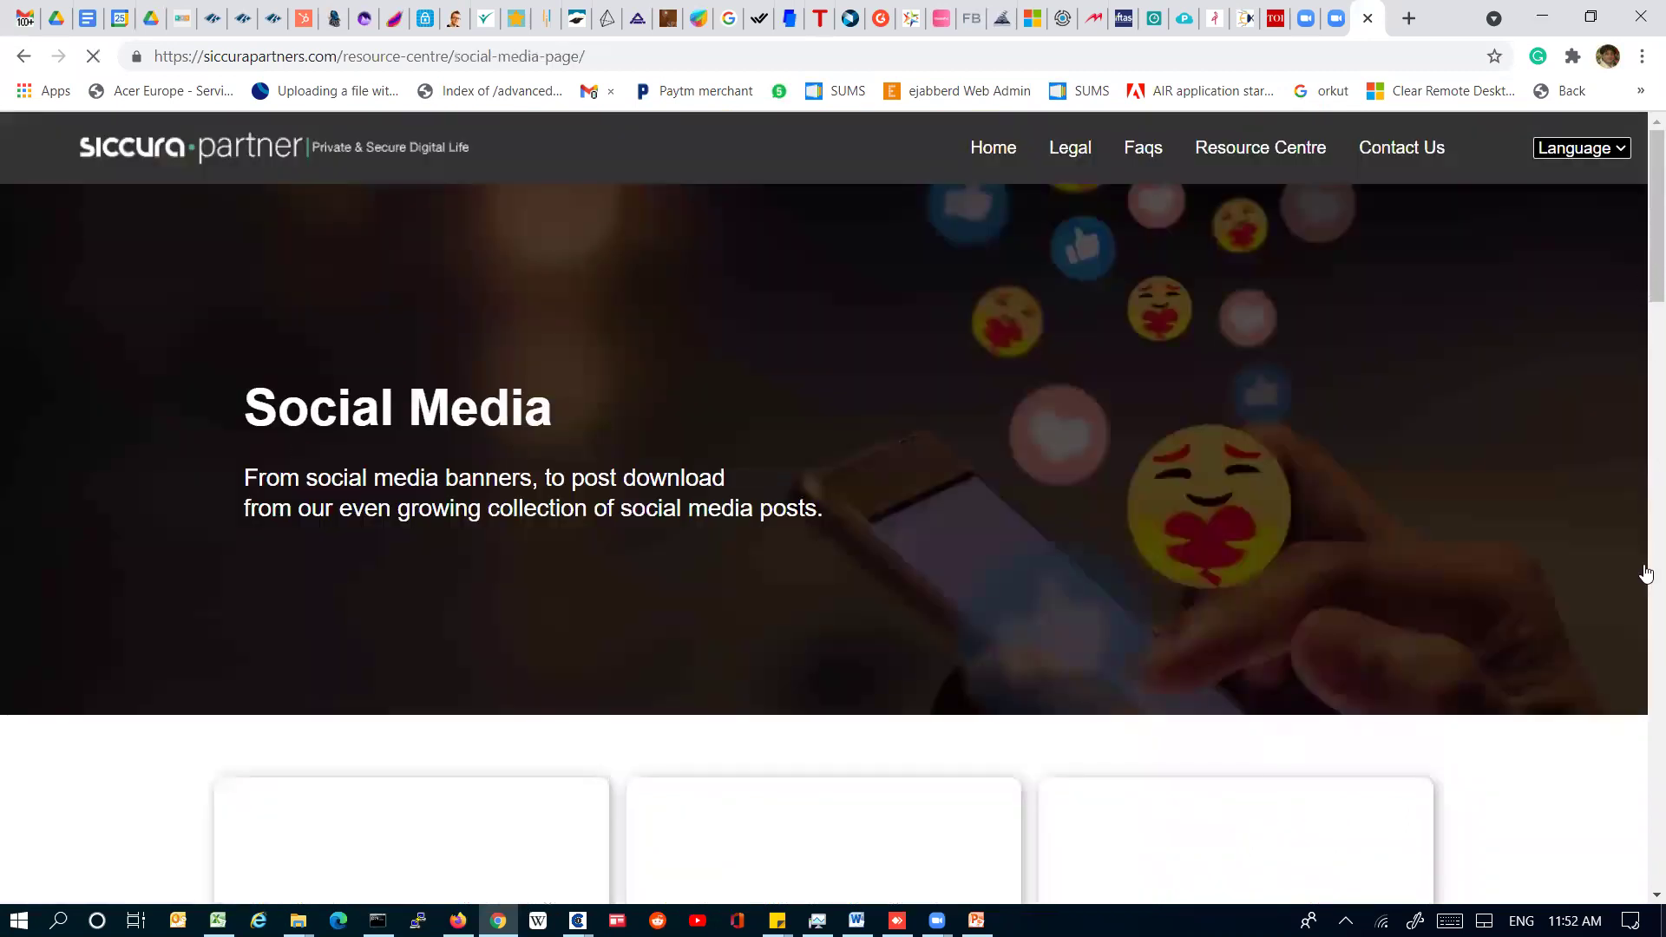
Examine the downloadable social media posts and videos, including the Medicine Scam Alert entry, from start to end of the page
{"action": "scroll", "coordinate": [1643, 469], "scroll_direction": "down", "scroll_amount": 8}
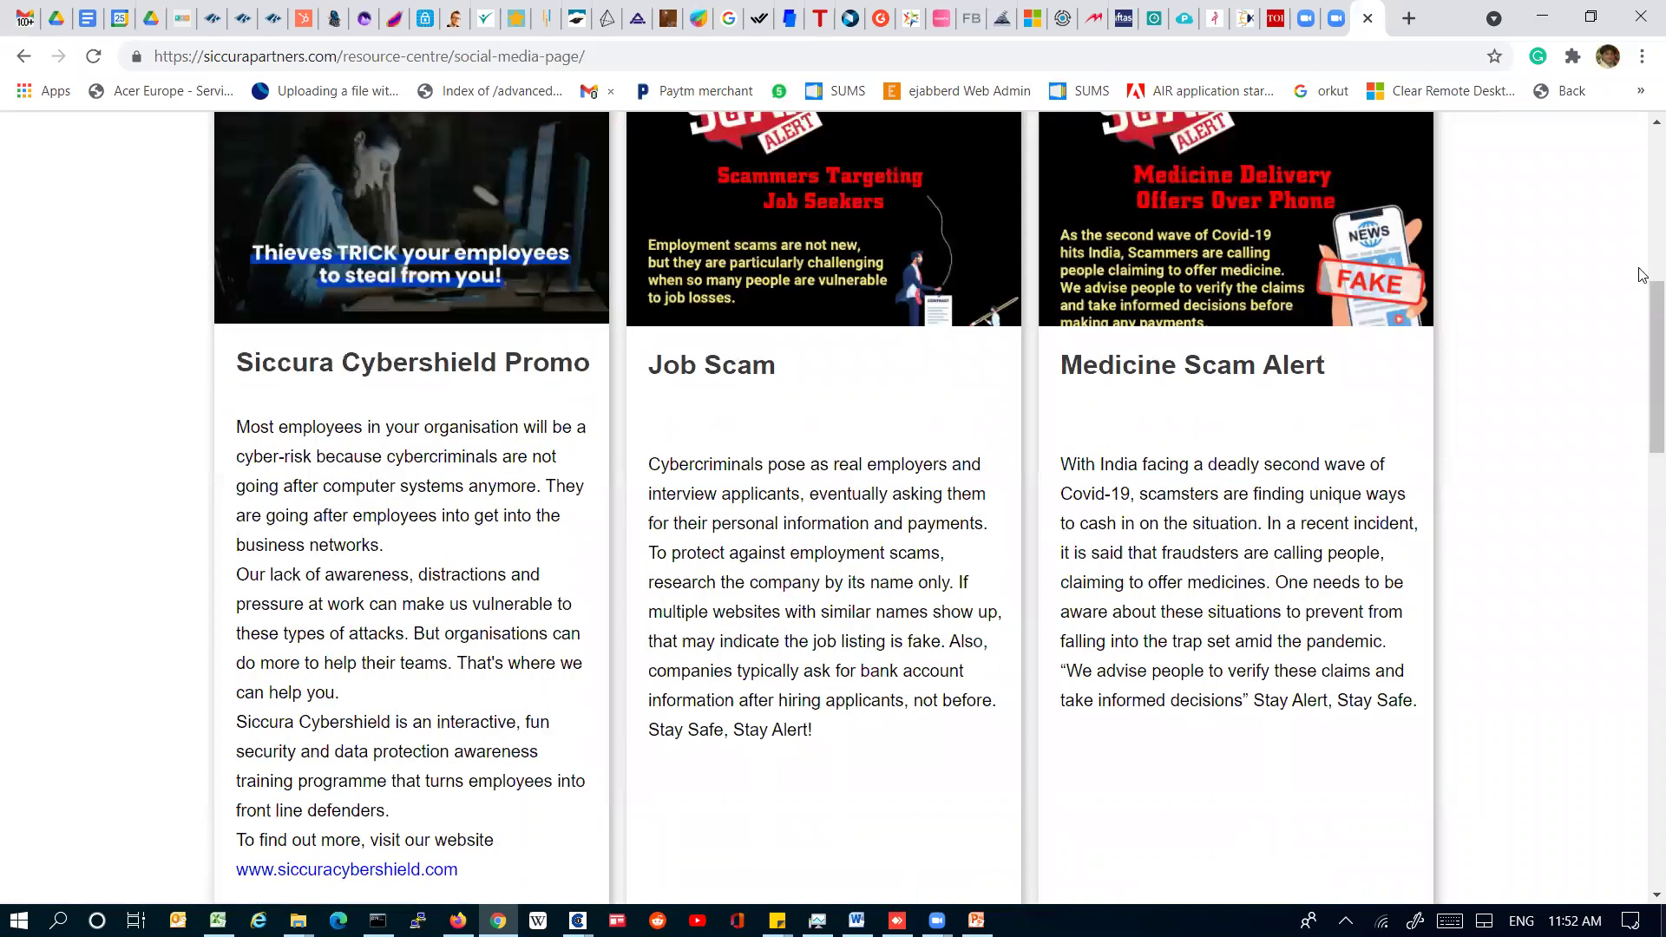
{"action": "scroll", "coordinate": [1642, 373], "scroll_direction": "down", "scroll_amount": 1}
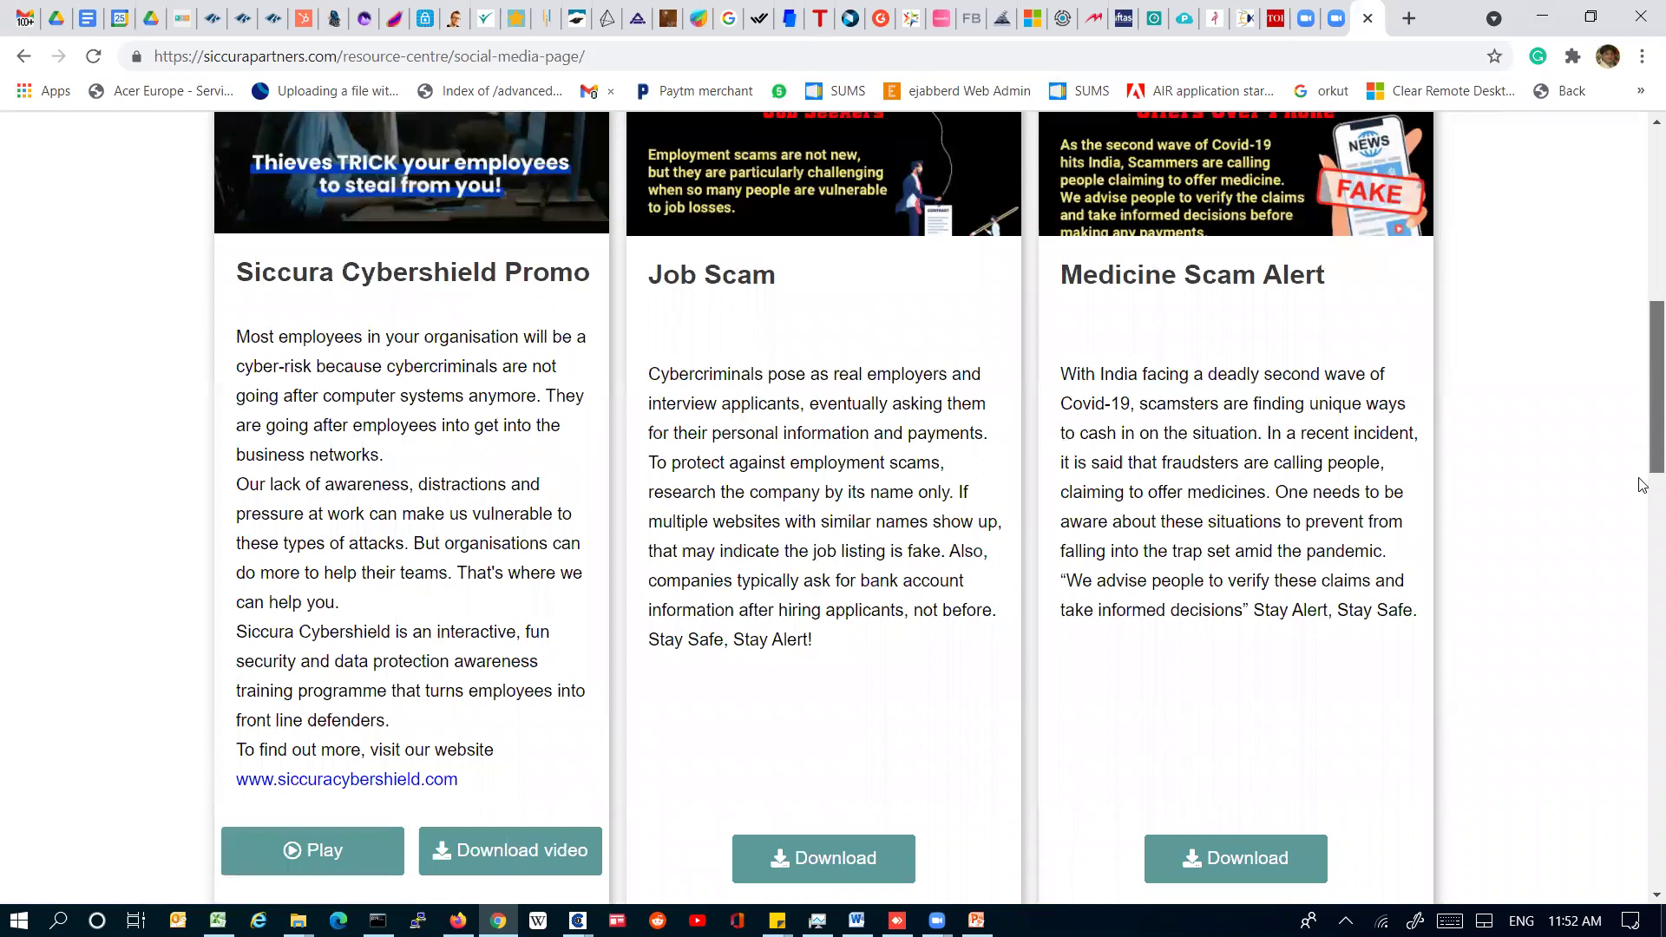
{"action": "scroll", "coordinate": [1642, 555], "scroll_direction": "down", "scroll_amount": 6}
{"action": "scroll", "coordinate": [1642, 677], "scroll_direction": "down", "scroll_amount": 8}
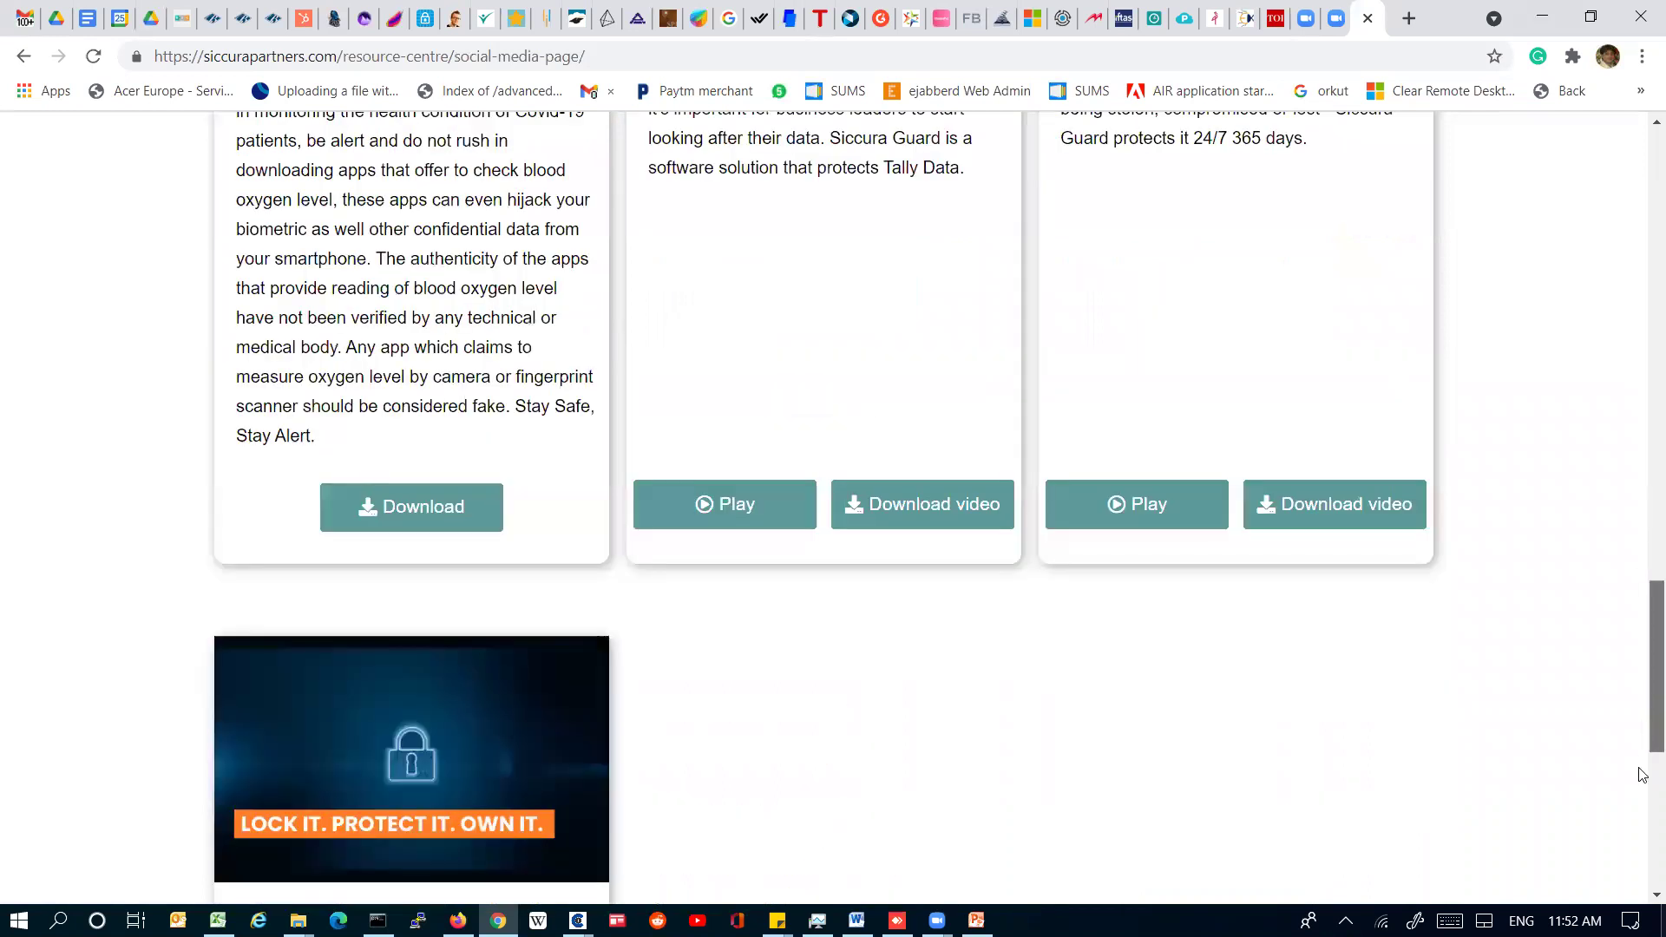
{"action": "scroll", "coordinate": [1643, 774], "scroll_direction": "down", "scroll_amount": 8}
{"action": "key", "text": "Home"}
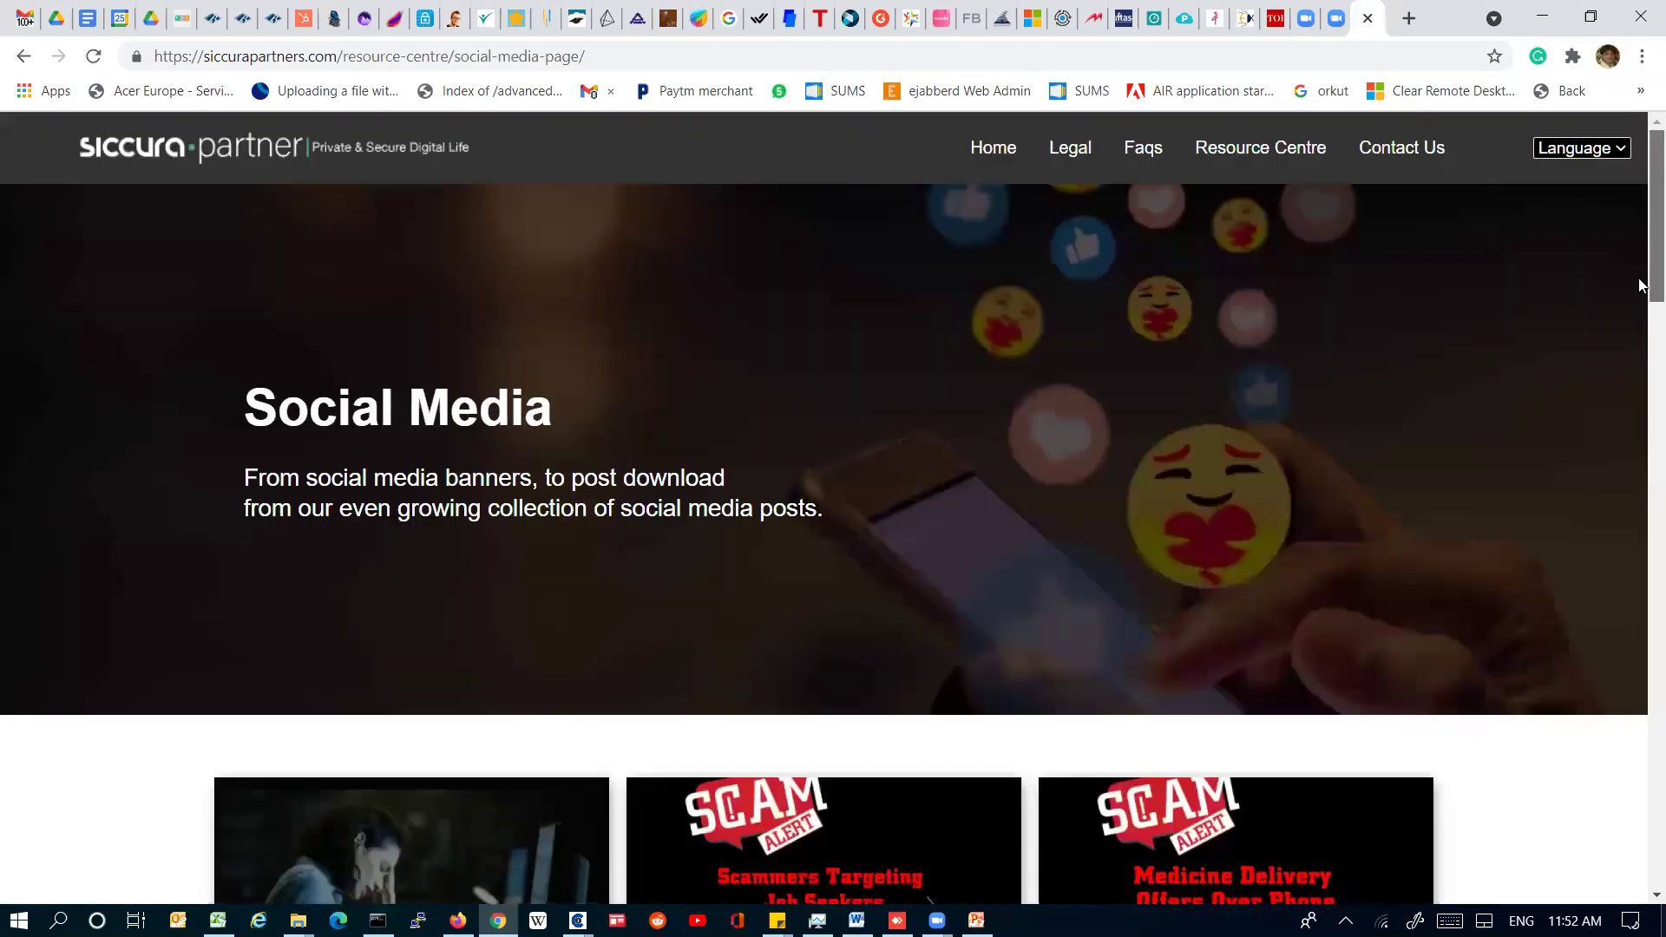
{"action": "scroll", "coordinate": [1639, 285], "scroll_direction": "down", "scroll_amount": 5}
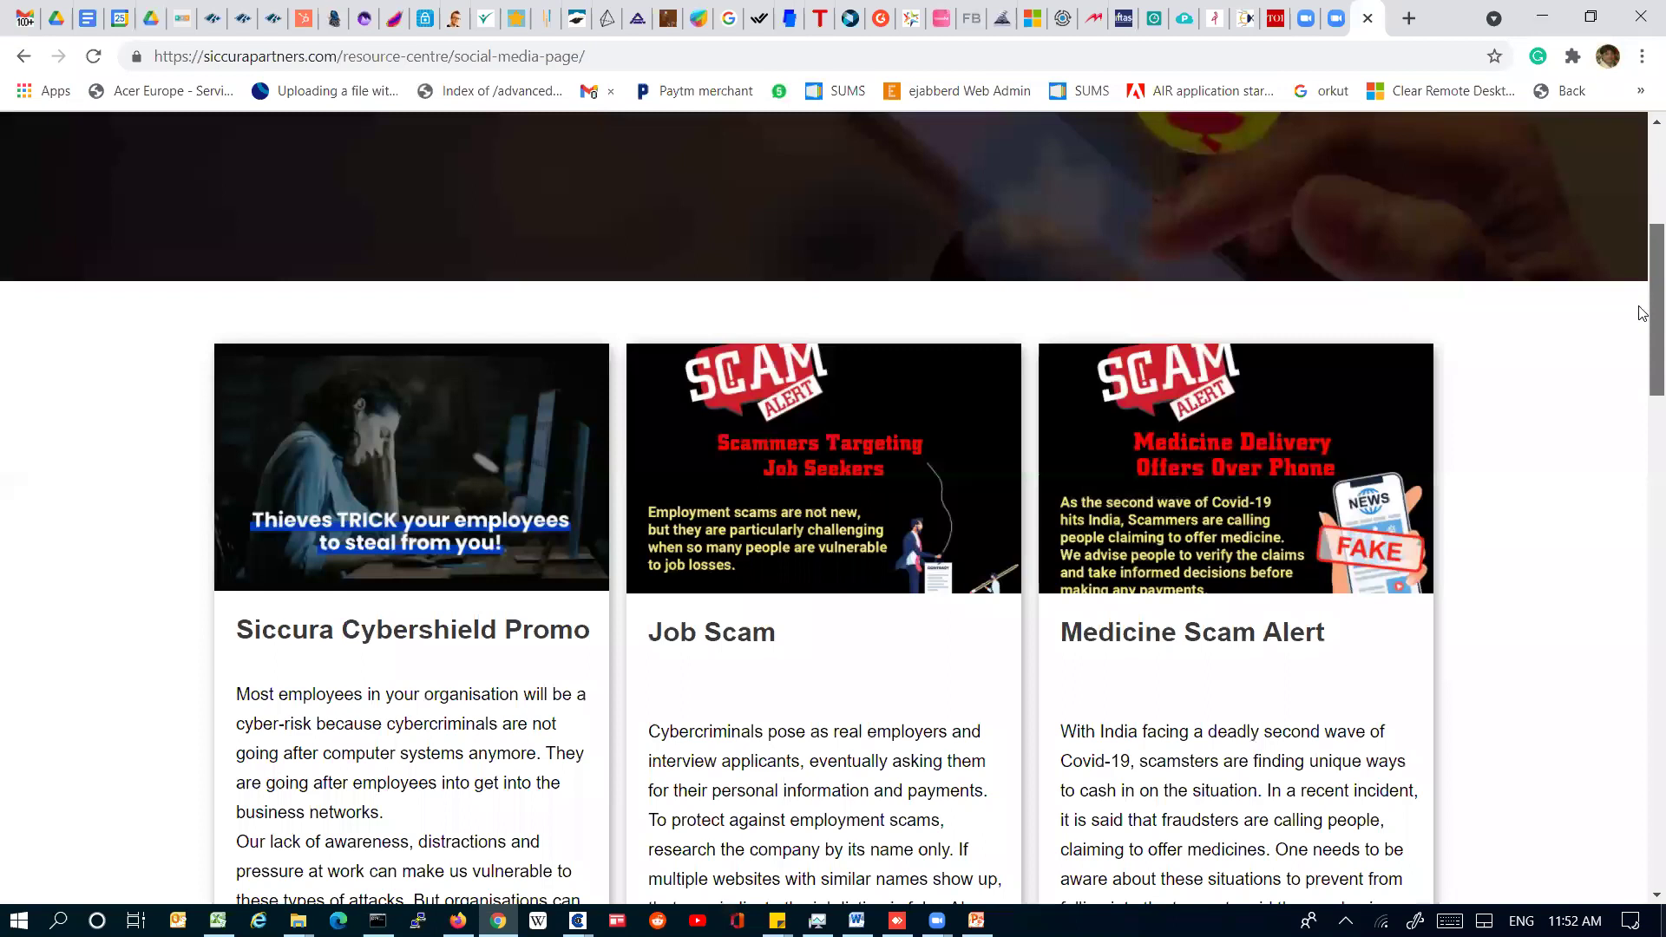
{"action": "scroll", "coordinate": [1638, 355], "scroll_direction": "down", "scroll_amount": 2}
{"action": "scroll", "coordinate": [1168, 373], "scroll_direction": "down", "scroll_amount": 2}
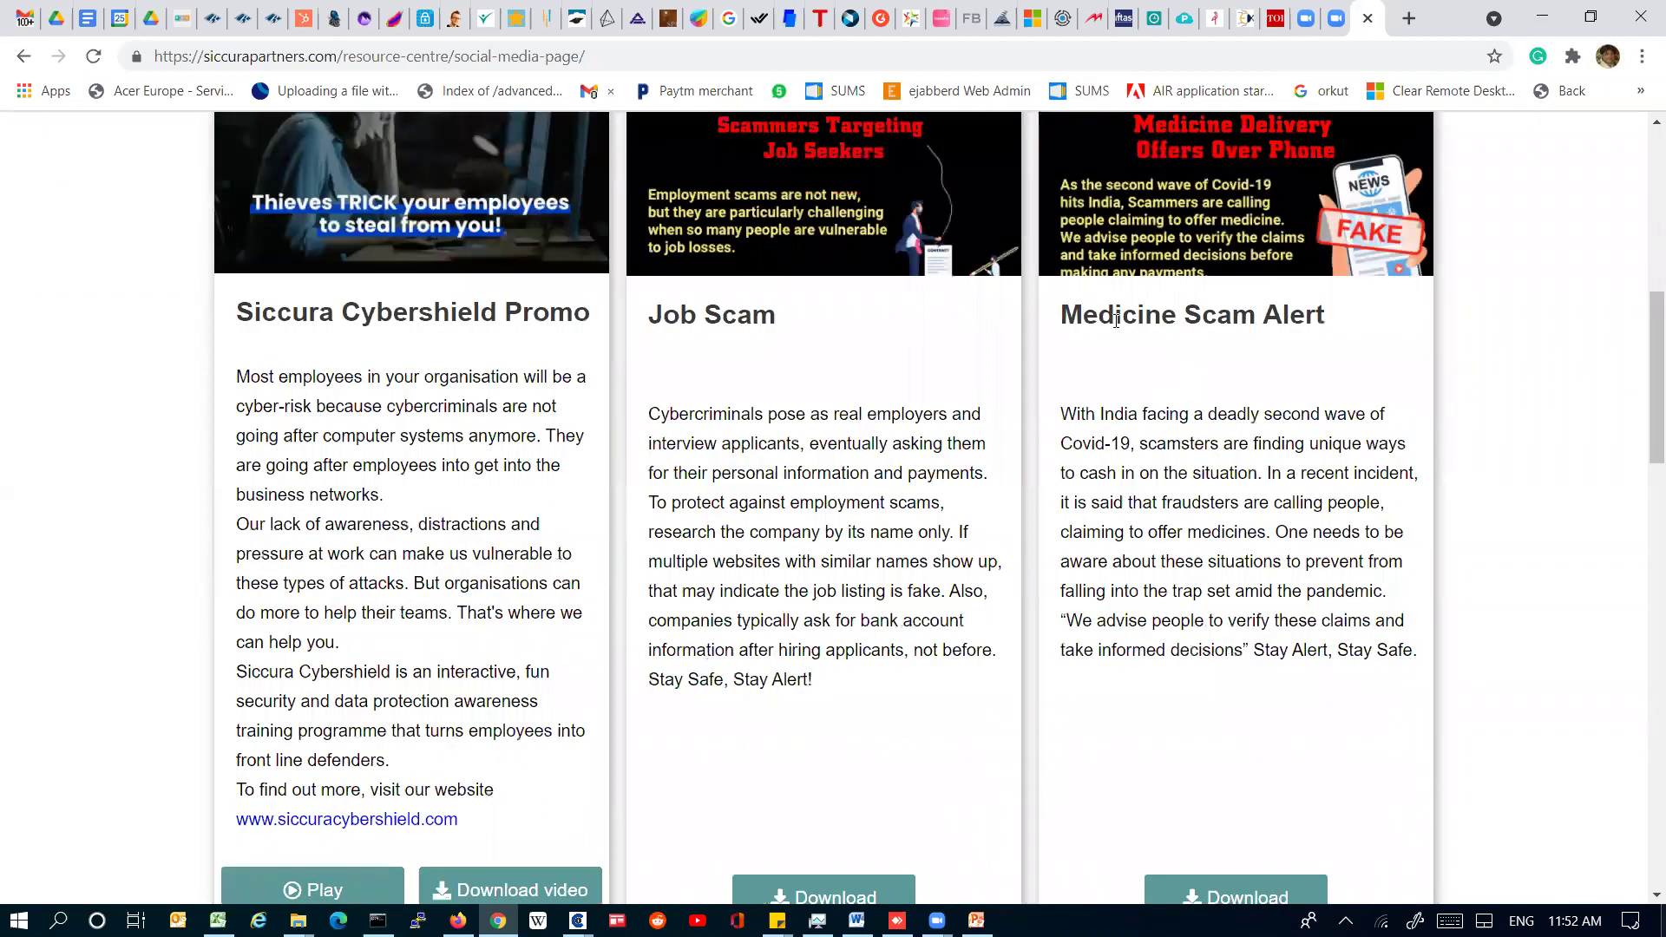
{"action": "triple_click", "coordinate": [1116, 319]}
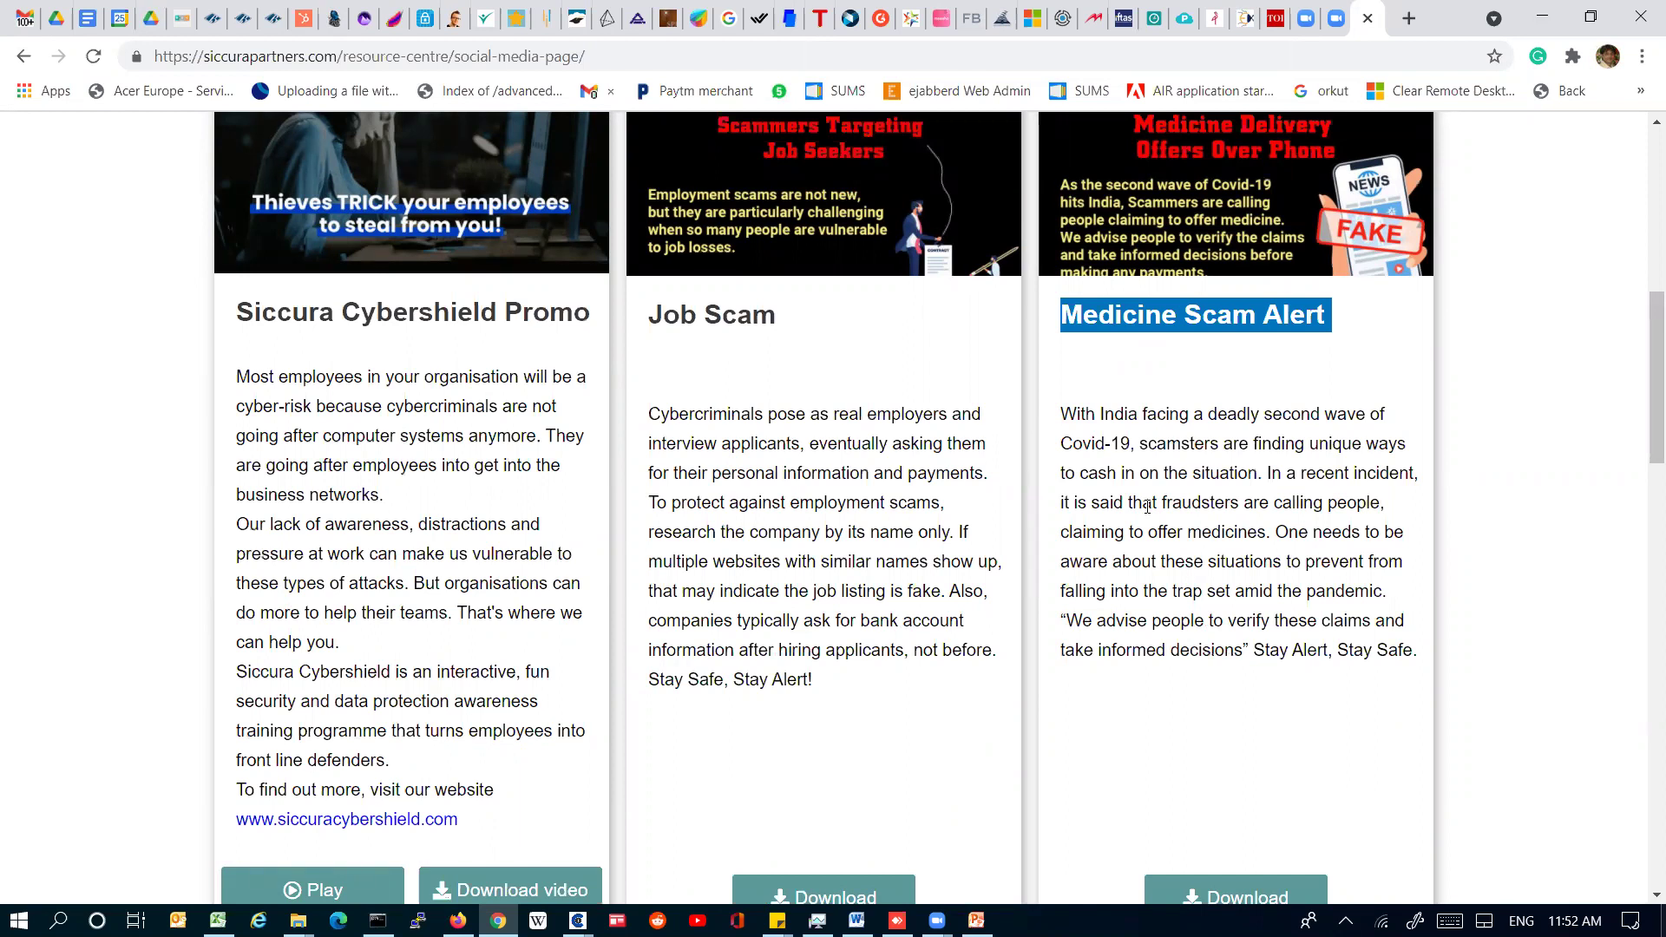
{"action": "scroll", "coordinate": [1147, 506], "scroll_direction": "up", "scroll_amount": 7}
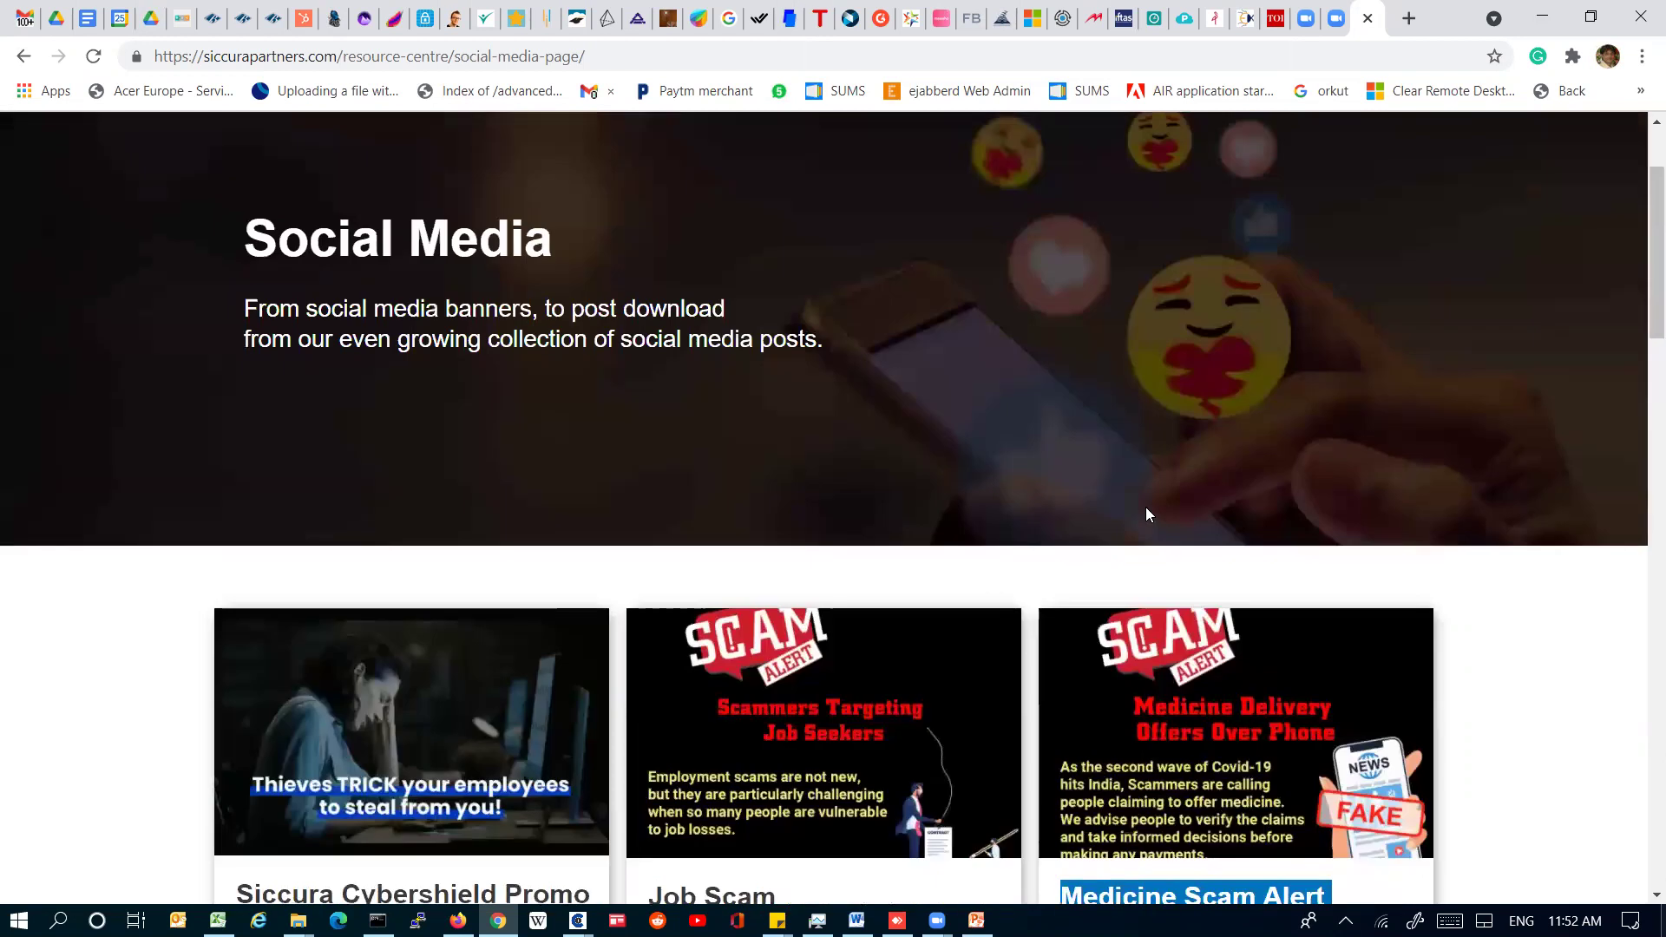
{"action": "scroll", "coordinate": [1145, 508], "scroll_direction": "up", "scroll_amount": 2}
{"action": "scroll", "coordinate": [1146, 507], "scroll_direction": "down", "scroll_amount": 17}
{"action": "scroll", "coordinate": [1145, 512], "scroll_direction": "up", "scroll_amount": 17}
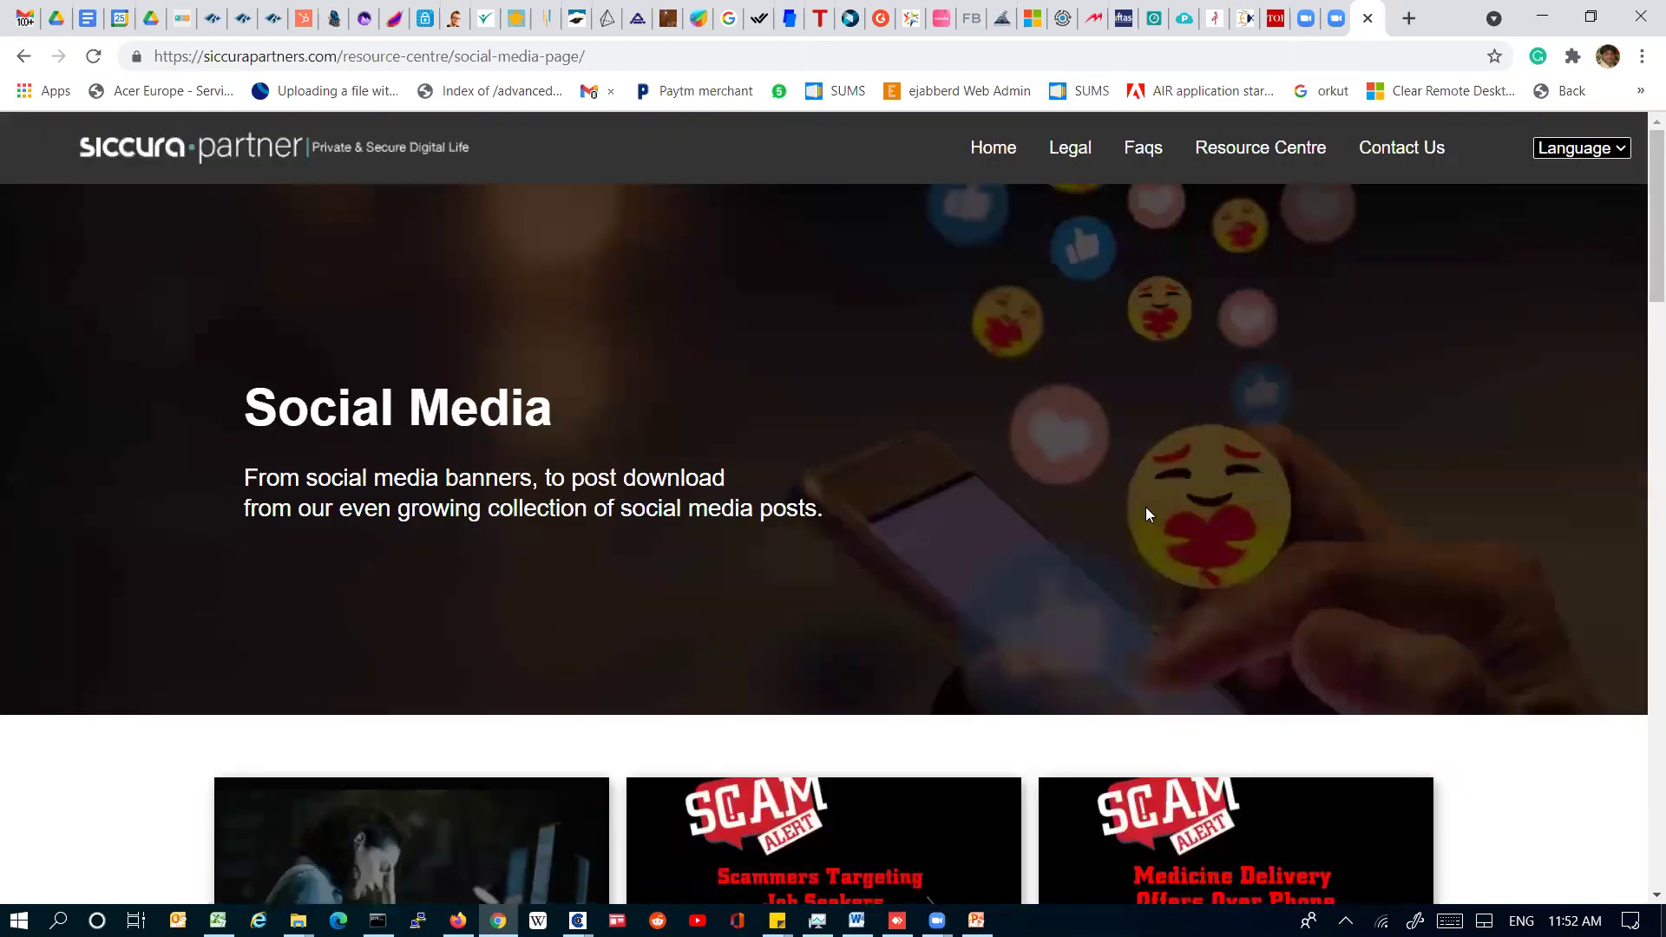